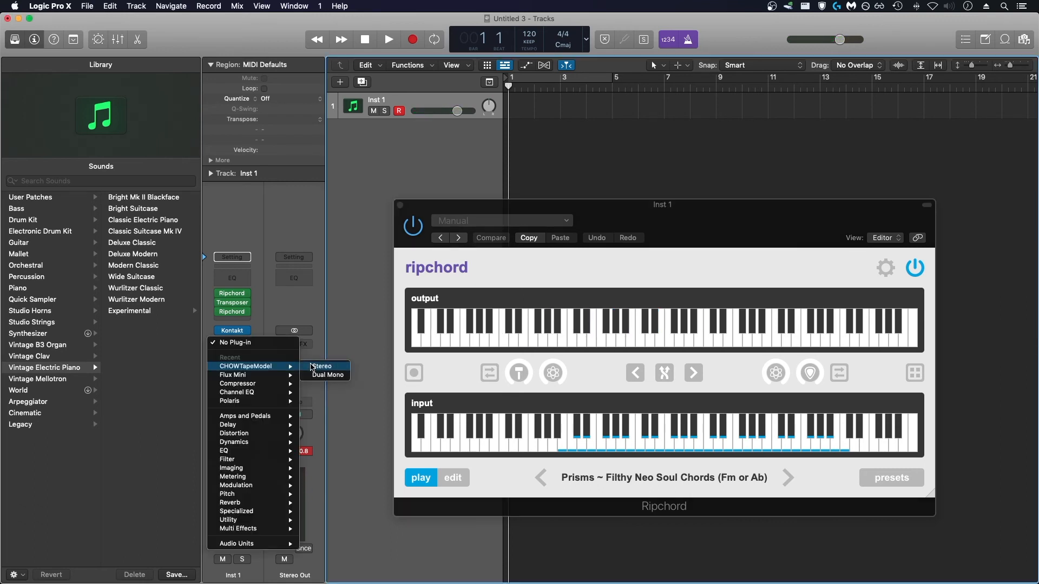
Step: Insert the CHOWTapeModel effect in stereo on Inst 1 and load its user preset Almost LoFi Piano
{"action": "left_click", "coordinate": [311, 364]}
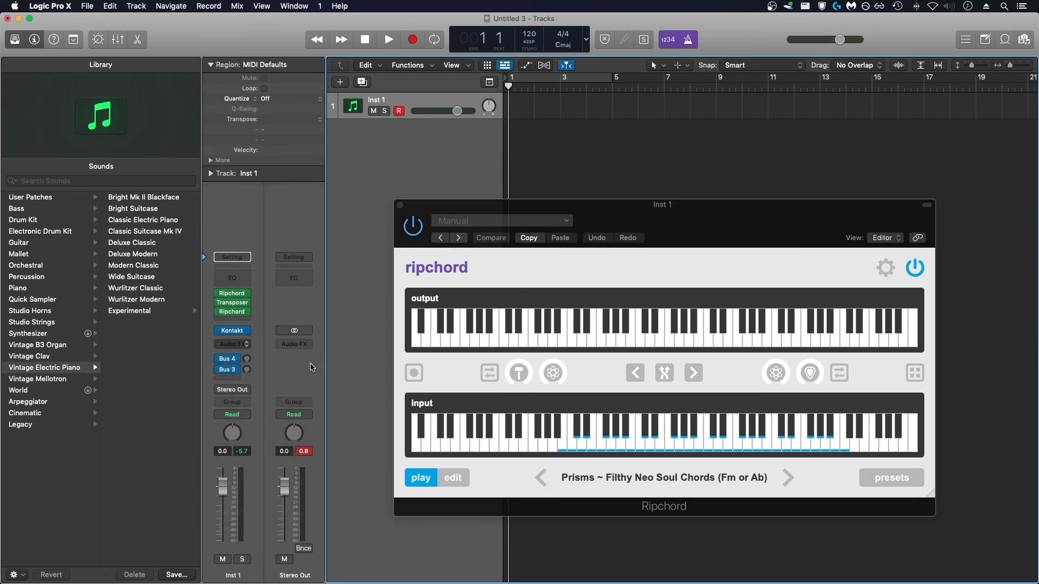
{"action": "left_click", "coordinate": [580, 518]}
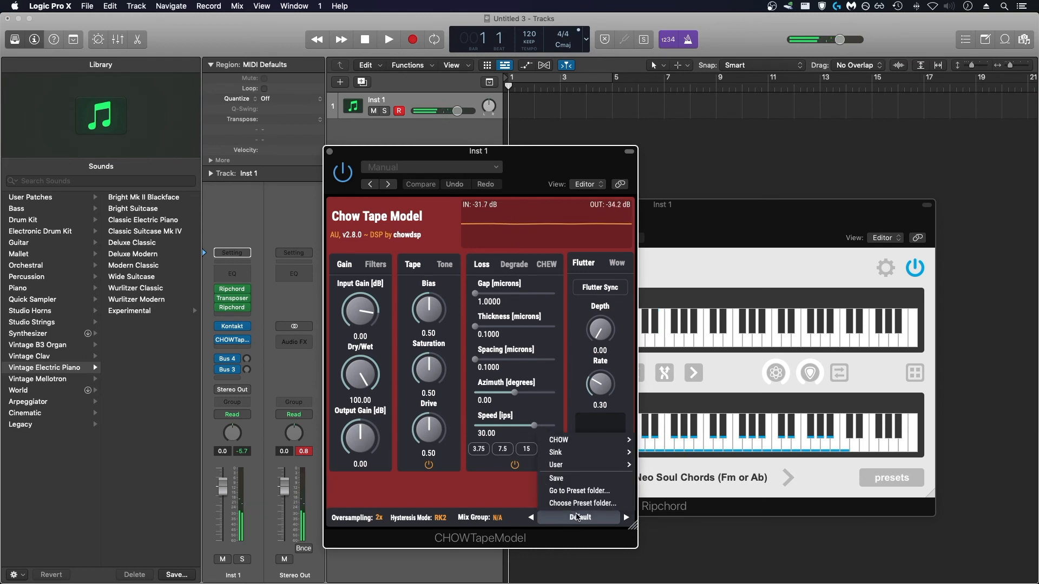
{"action": "mouse_move", "coordinate": [609, 466]}
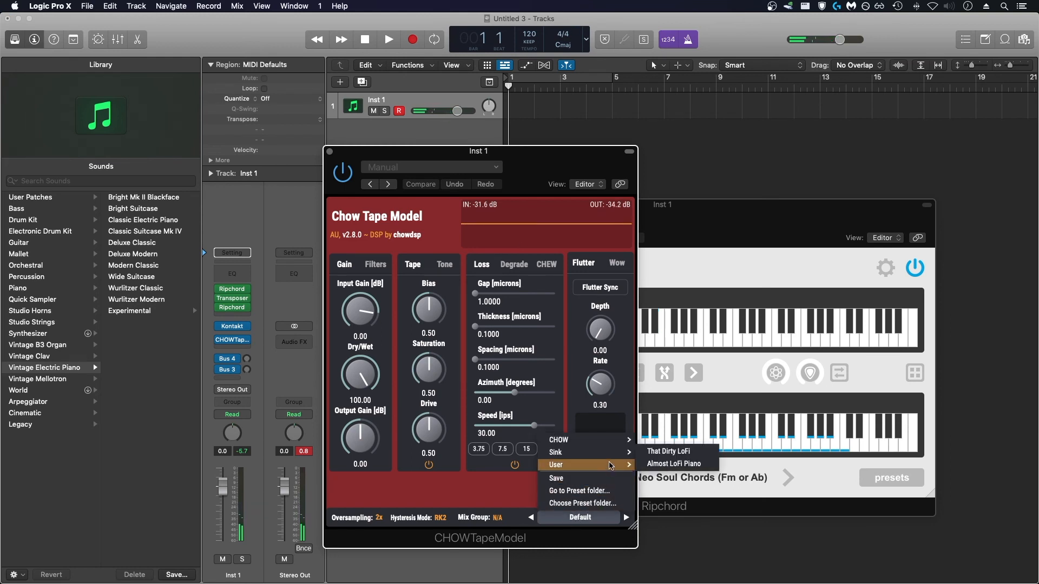
{"action": "left_click", "coordinate": [668, 464]}
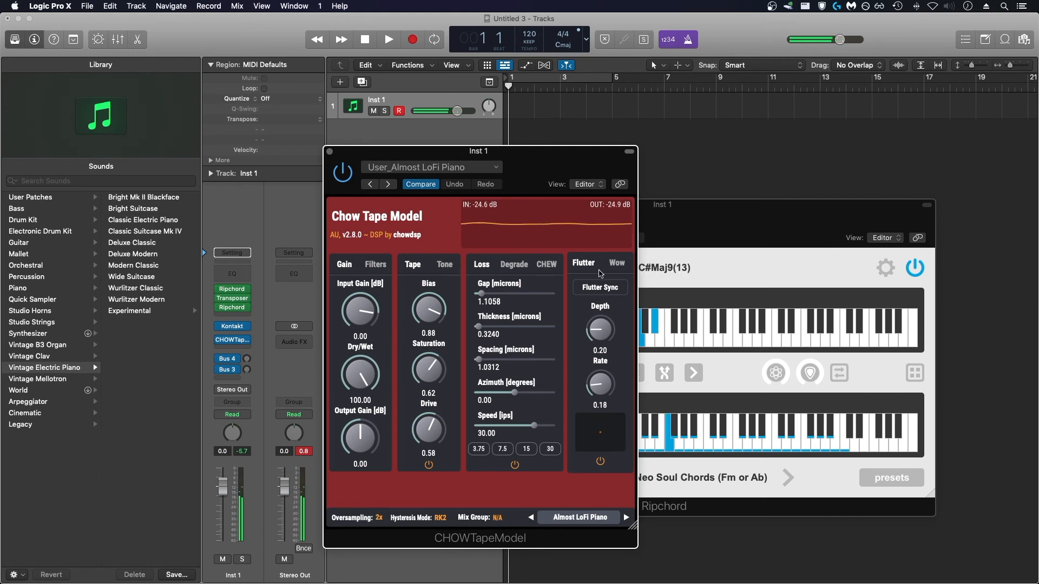
Step: Set the tape model's wow depth to 0.34, flutter depth to 0.23 and speed to 15 ips
{"action": "left_click", "coordinate": [617, 263]}
{"action": "left_click", "coordinate": [590, 310]}
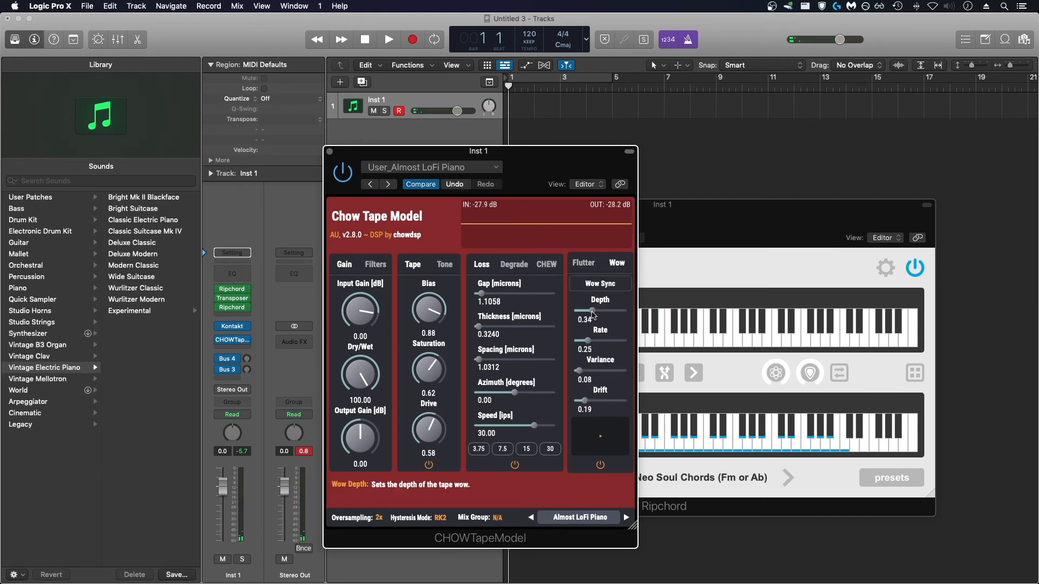
{"action": "left_click", "coordinate": [587, 264]}
{"action": "left_click_drag", "start_coordinate": [591, 331], "coordinate": [591, 327]}
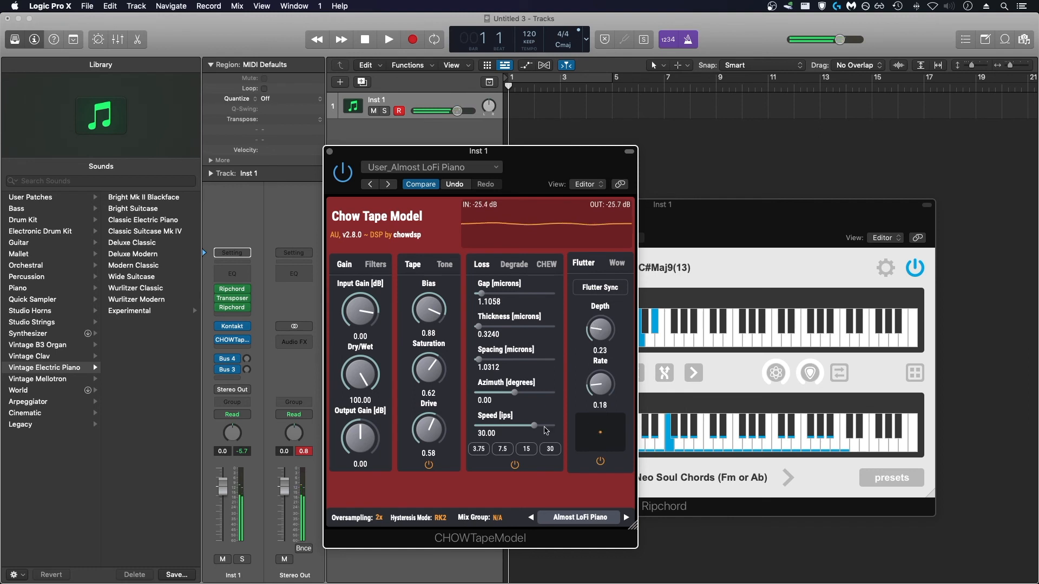
{"action": "left_click", "coordinate": [527, 450]}
{"action": "left_click", "coordinate": [330, 151]}
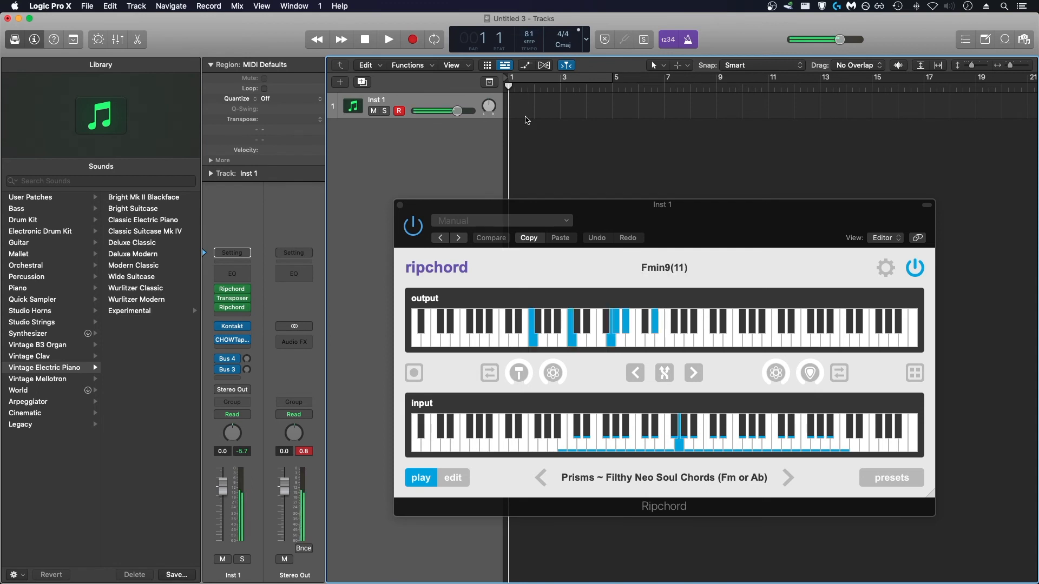
Step: Insert the Flux Mini effect in stereo on Inst 1 and load its factory preset Fakechain 1
{"action": "left_click", "coordinate": [232, 349]}
{"action": "left_click", "coordinate": [323, 374]}
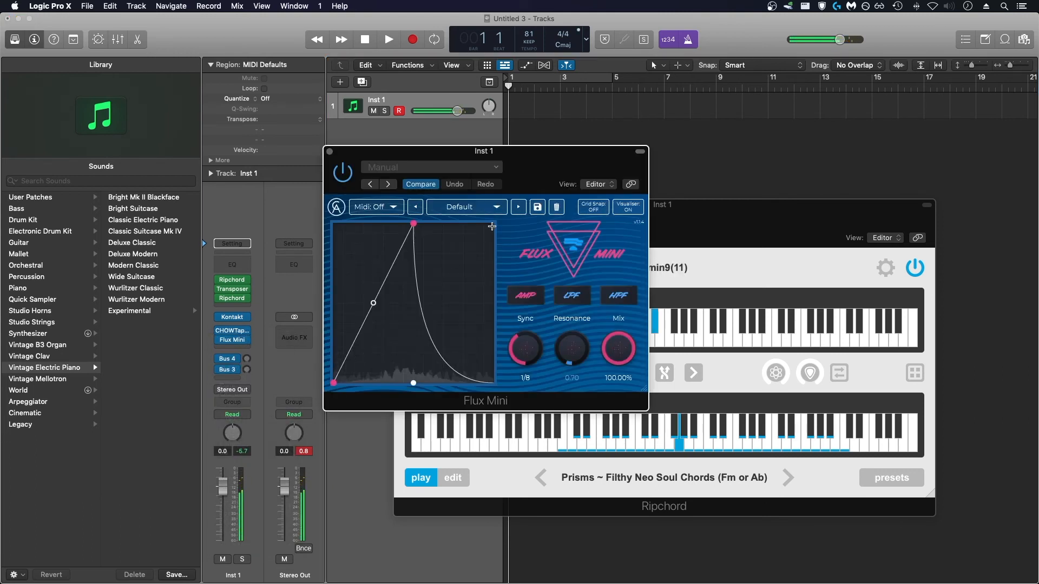
{"action": "left_click", "coordinate": [496, 206]}
{"action": "mouse_move", "coordinate": [498, 264]}
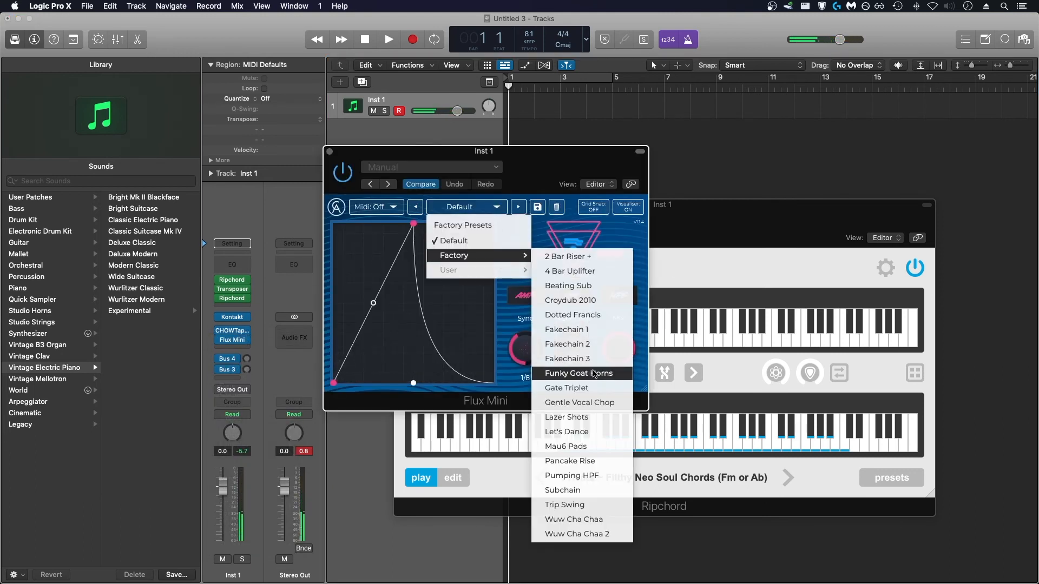
{"action": "left_click", "coordinate": [573, 330]}
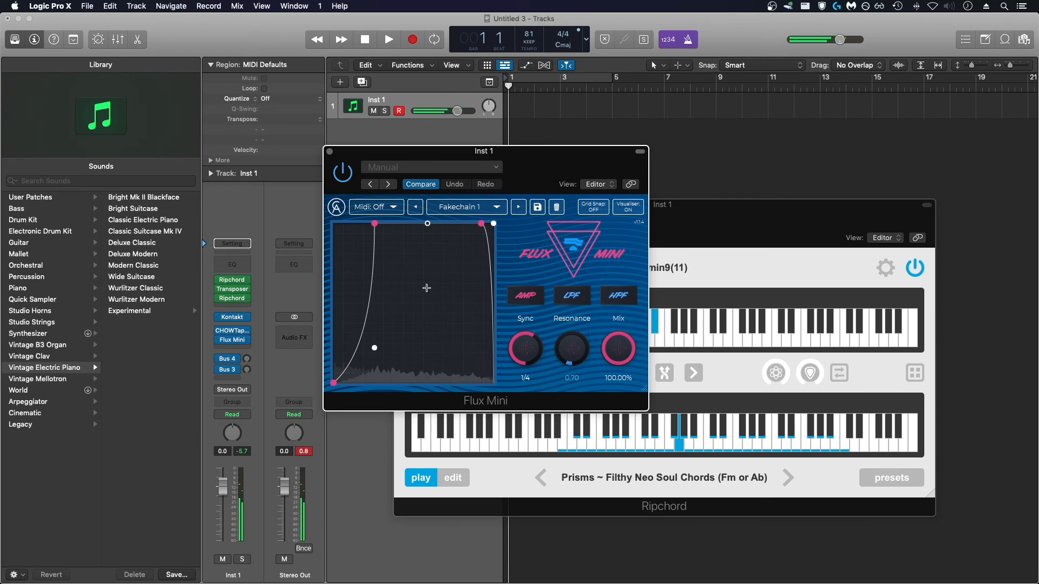
Step: Slow the rise of the Flux Mini curve by moving its first peak later and deepening the bend, and set Mix to 69.99%
{"action": "left_click_drag", "start_coordinate": [376, 225], "coordinate": [391, 226]}
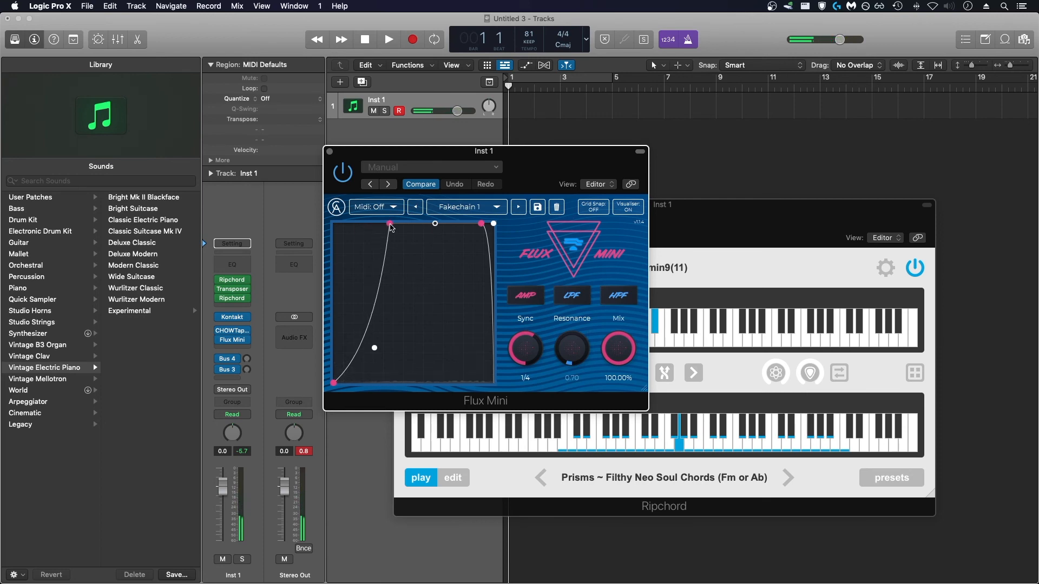
{"action": "left_click_drag", "start_coordinate": [602, 342], "coordinate": [616, 383]}
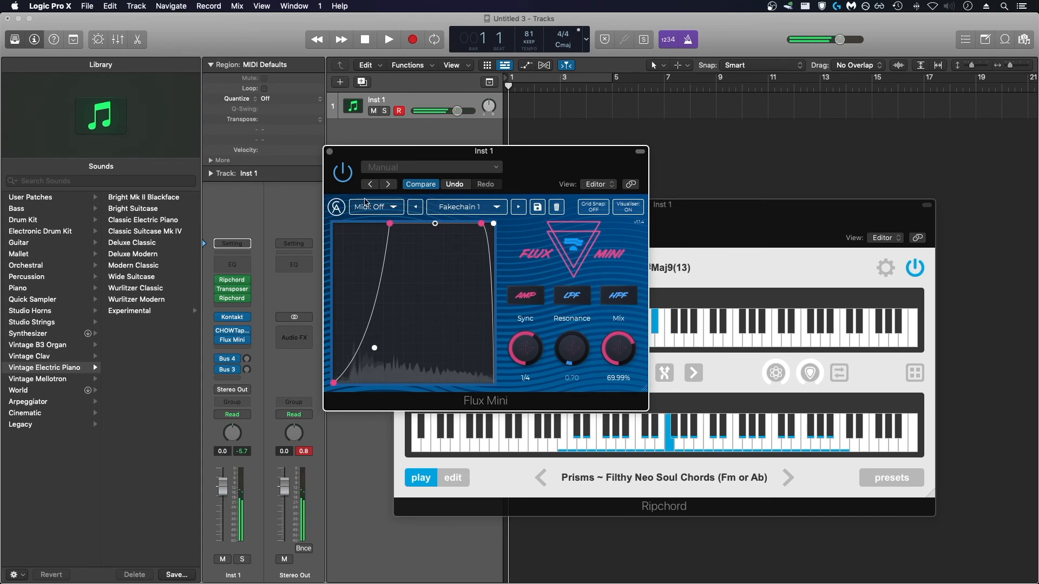
{"action": "left_click_drag", "start_coordinate": [391, 226], "coordinate": [406, 226]}
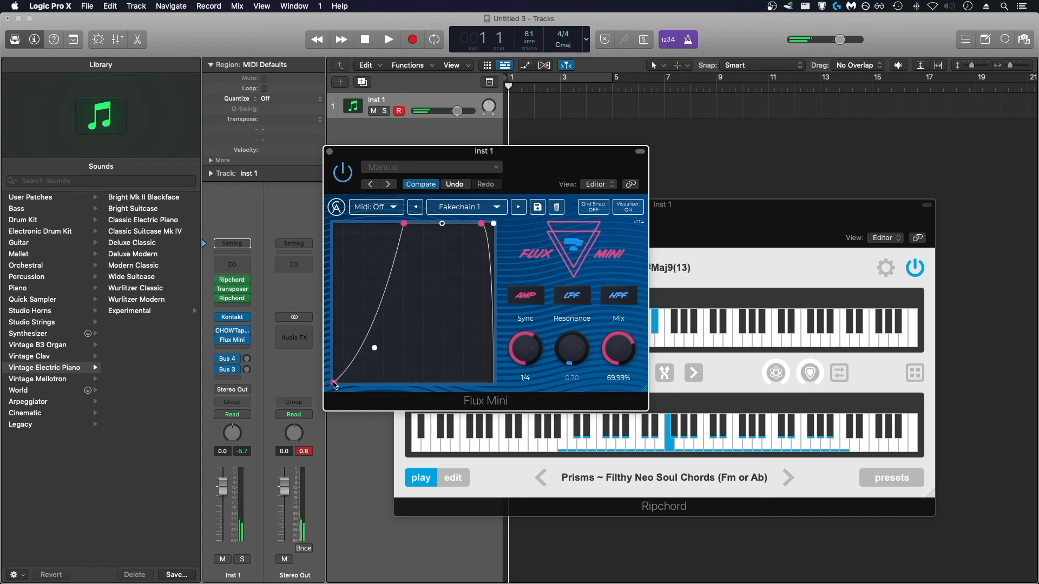
{"action": "mouse_move", "coordinate": [334, 384]}
{"action": "left_mouse_down"}
{"action": "mouse_move", "coordinate": [333, 372]}
{"action": "mouse_move", "coordinate": [332, 399]}
{"action": "left_mouse_up"}
{"action": "left_click_drag", "start_coordinate": [377, 346], "coordinate": [409, 370]}
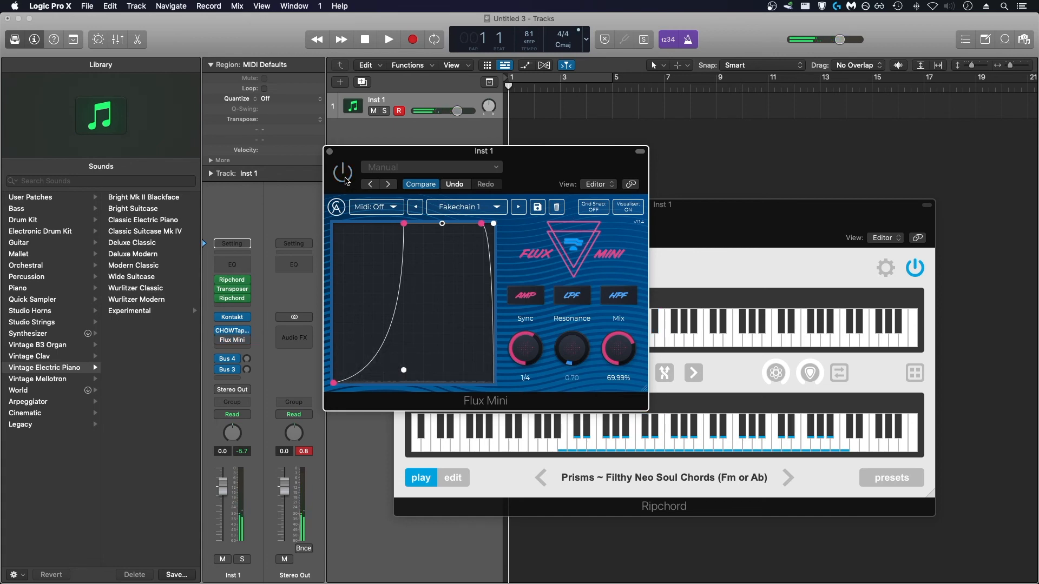
{"action": "left_click", "coordinate": [329, 151]}
Step: Record an eight-bar chord part on Inst 1, close the Ripchord window and open the recorded region in the Piano Roll
{"action": "left_click", "coordinate": [413, 39]}
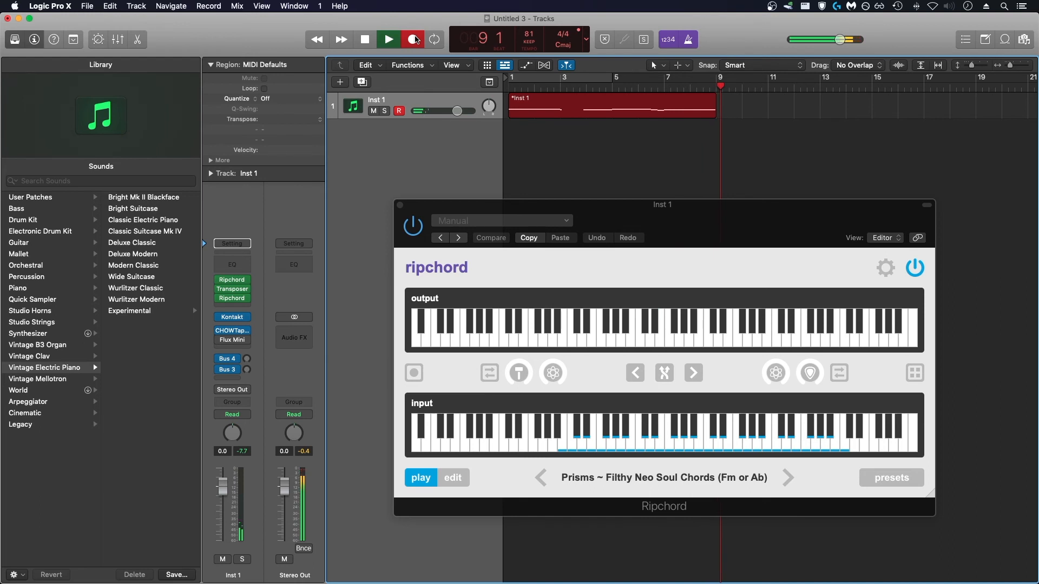
{"action": "key", "text": "space"}
{"action": "left_click", "coordinate": [400, 205]}
{"action": "key", "text": "e"}
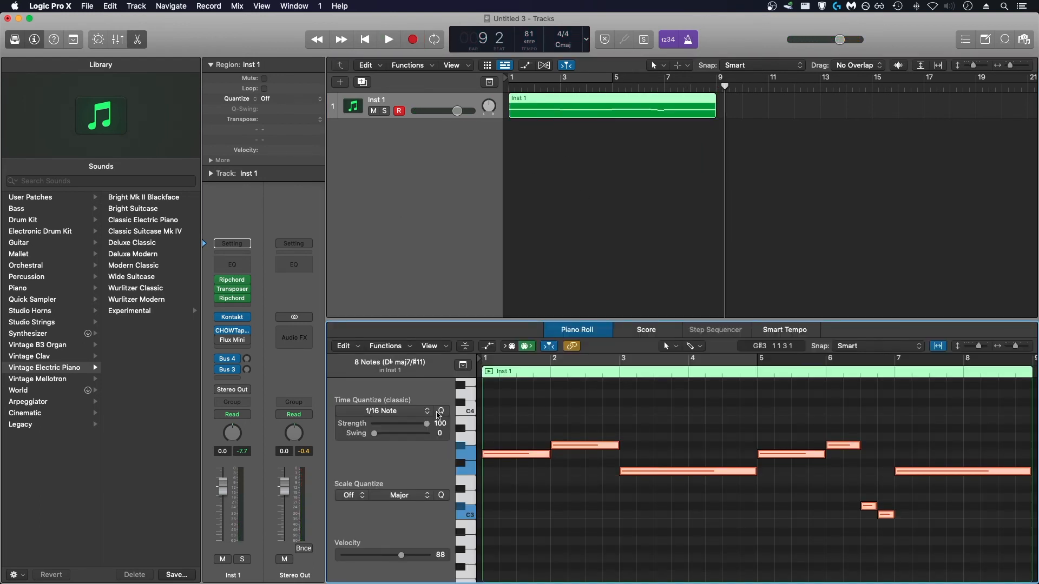
Step: Play the recorded region from the start of the project to check it
{"action": "key", "text": "Return"}
{"action": "key", "text": "space"}
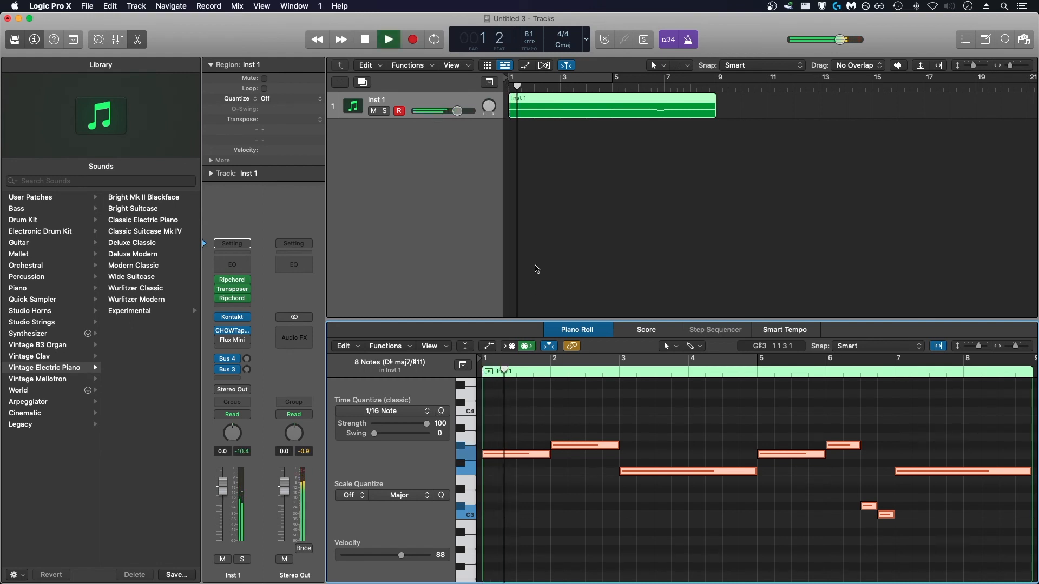
{"action": "key", "text": "space"}
Step: Copy the Inst 1 region to bar 9 and lower the copy's bar 10 note to F#3
{"action": "left_click_drag", "start_coordinate": [564, 111], "coordinate": [771, 111]}
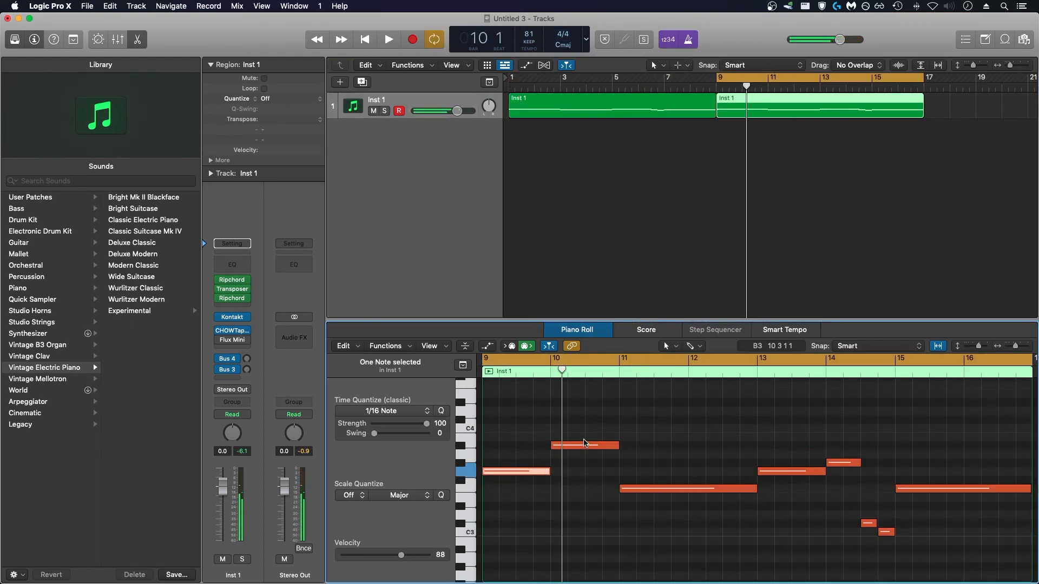
{"action": "left_click", "coordinate": [586, 446]}
{"action": "left_click_drag", "start_coordinate": [607, 447], "coordinate": [611, 487]}
Step: Audition the notes of the copied region one by one to hear the altered chord progression
{"action": "left_click", "coordinate": [514, 474]}
{"action": "left_click", "coordinate": [569, 480]}
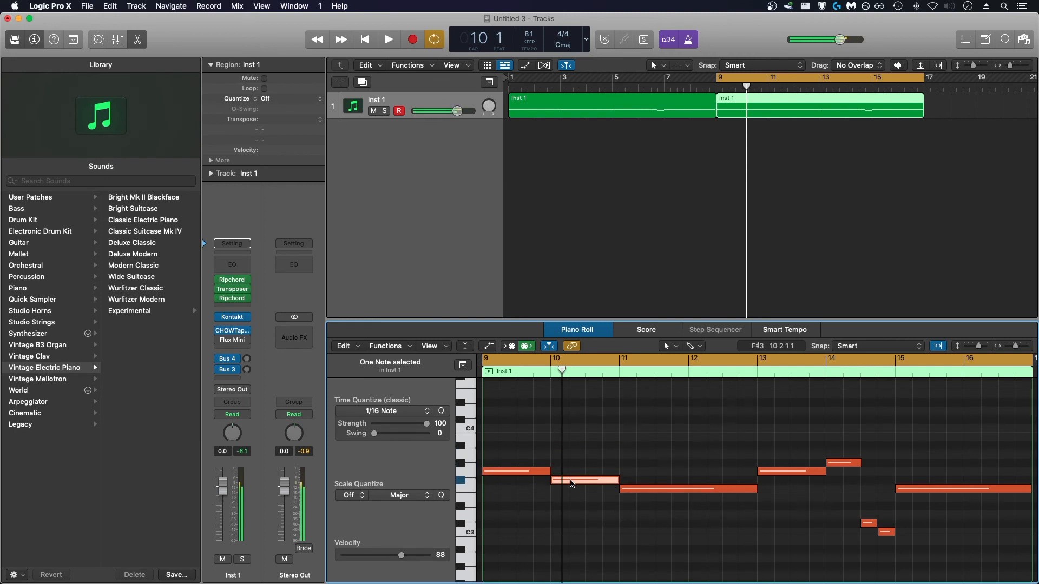
{"action": "left_click", "coordinate": [635, 490]}
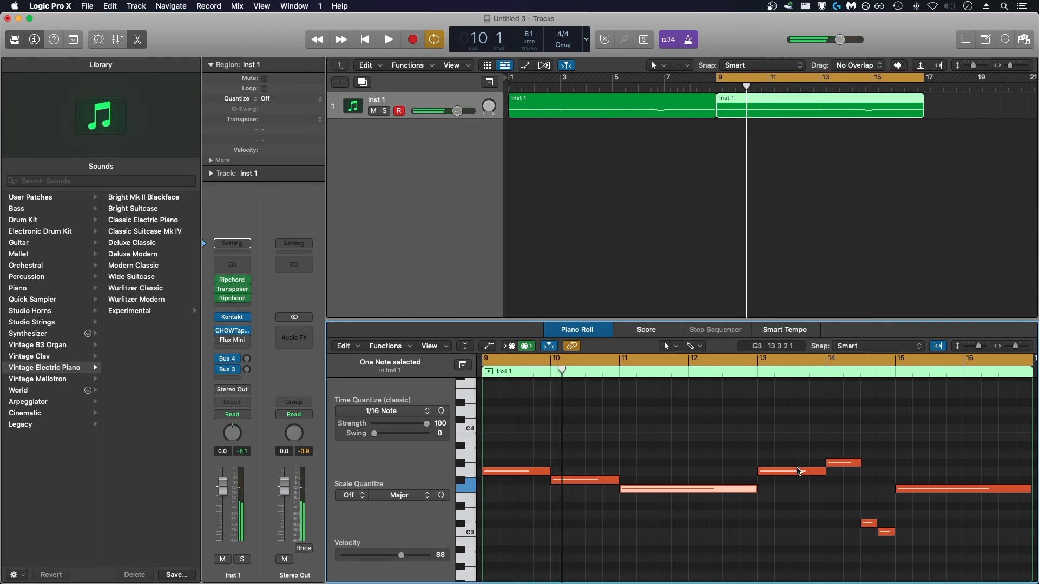
{"action": "left_click", "coordinate": [819, 469]}
{"action": "left_click", "coordinate": [833, 463]}
{"action": "left_click", "coordinate": [868, 524]}
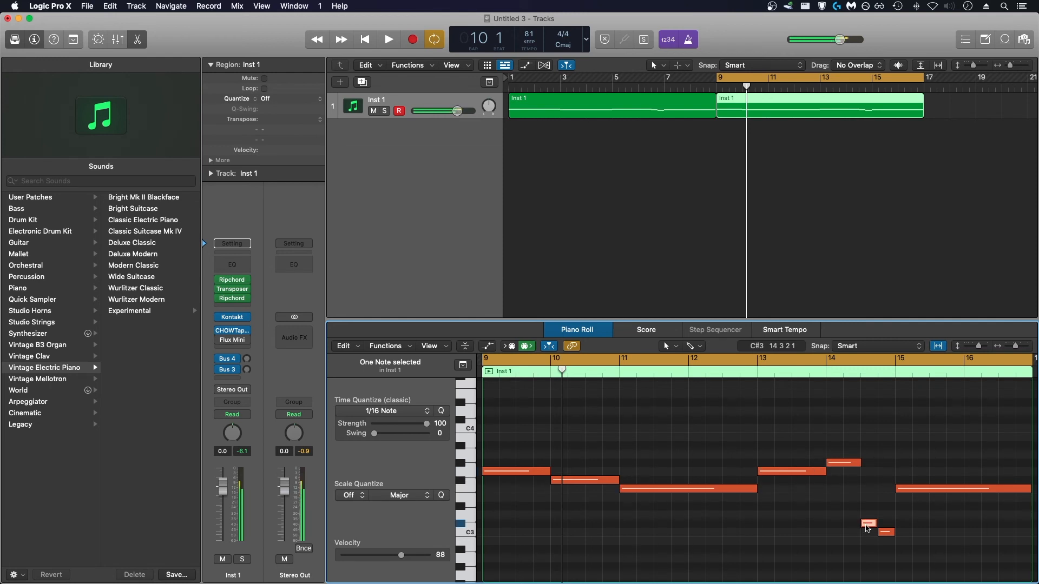
{"action": "left_click", "coordinate": [886, 532]}
{"action": "left_click", "coordinate": [909, 491]}
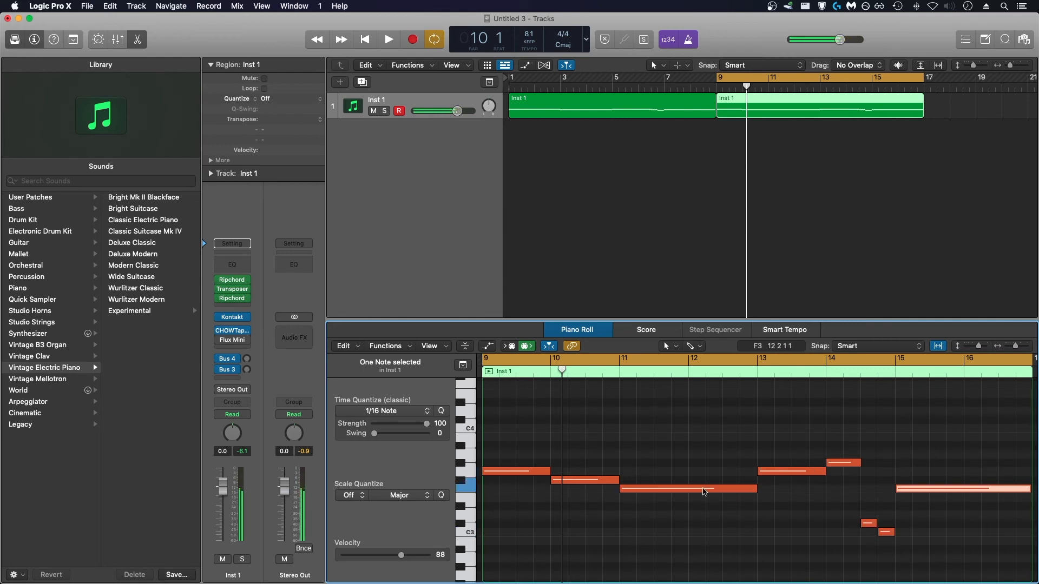
{"action": "left_click", "coordinate": [702, 490]}
Step: Play the copied region while hiding the Library and enlarging the Piano Roll for a wider view of its notes
{"action": "key", "text": "space"}
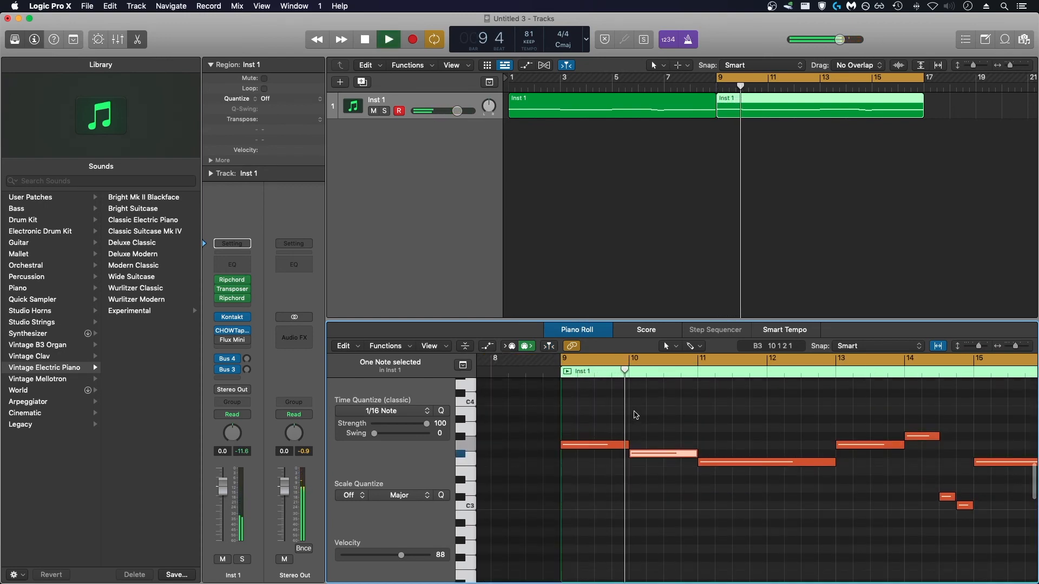
{"action": "key", "text": "y"}
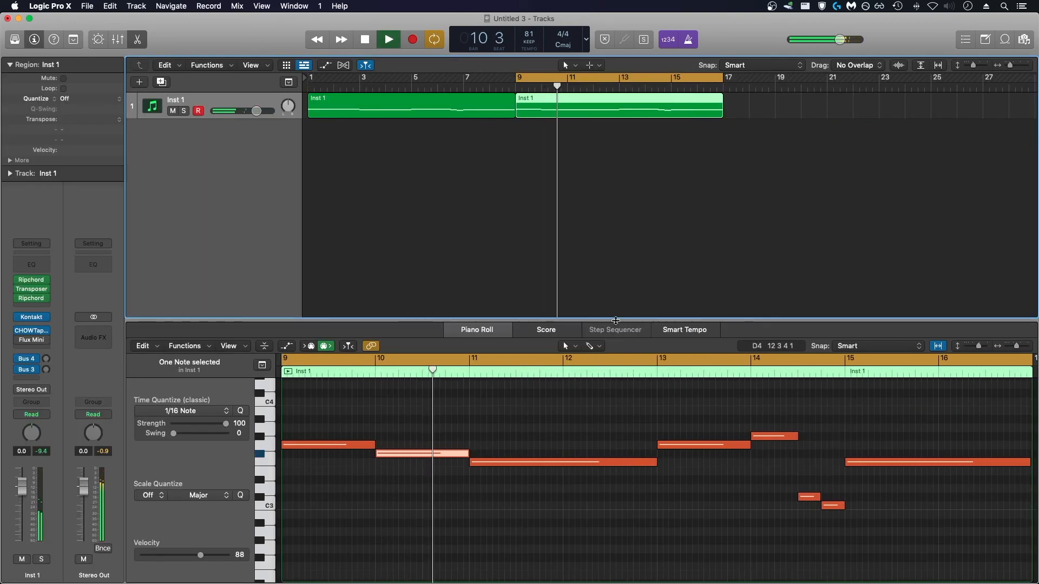
{"action": "left_click_drag", "start_coordinate": [614, 320], "coordinate": [614, 191]}
{"action": "scroll", "coordinate": [621, 367], "scroll_direction": "down", "scroll_amount": 3}
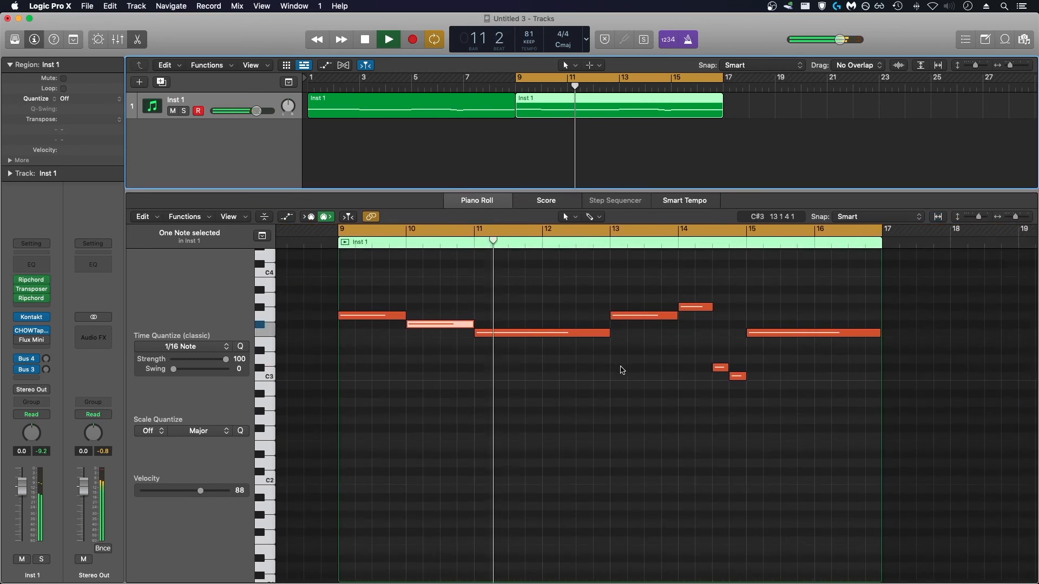
{"action": "scroll", "coordinate": [621, 366], "scroll_direction": "up", "scroll_amount": 4}
Step: Close the Piano Roll and adjust the volume of the Claustrophobic Piano instrument in Kontakt
{"action": "key", "text": "e"}
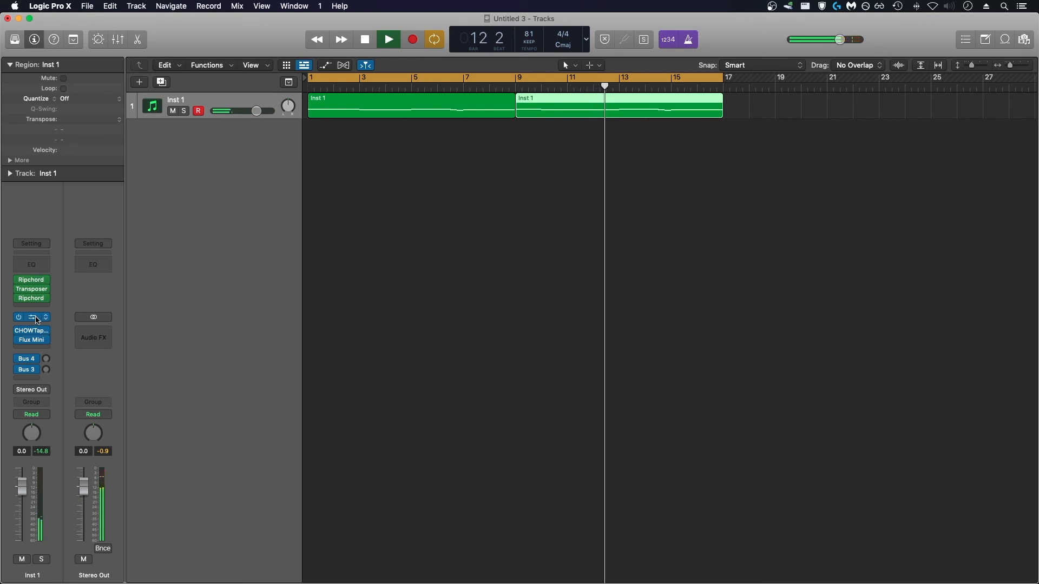
{"action": "left_click", "coordinate": [31, 317]}
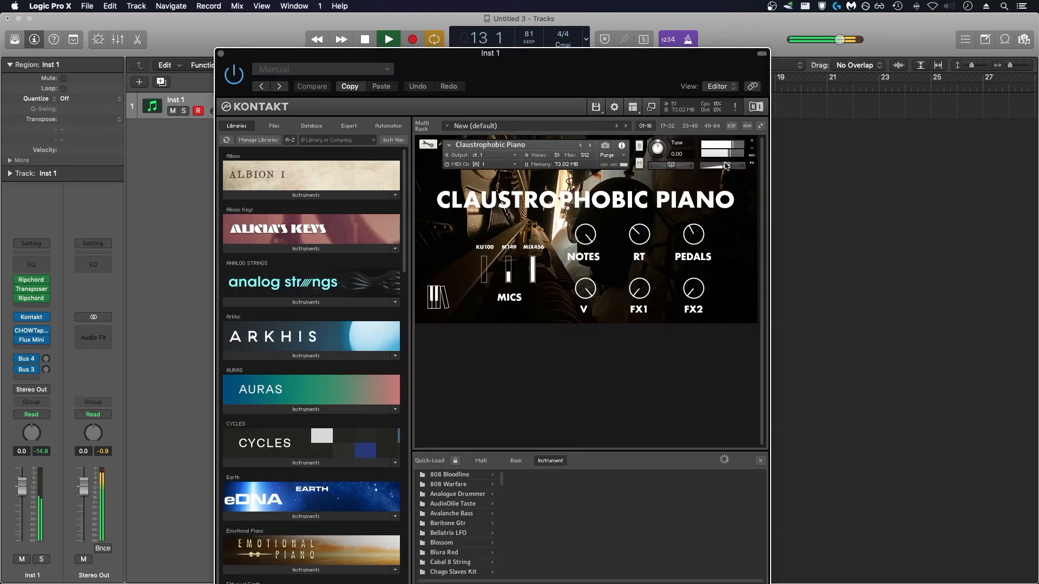
{"action": "mouse_move", "coordinate": [726, 164]}
{"action": "left_click_drag", "start_coordinate": [729, 164], "coordinate": [730, 164]}
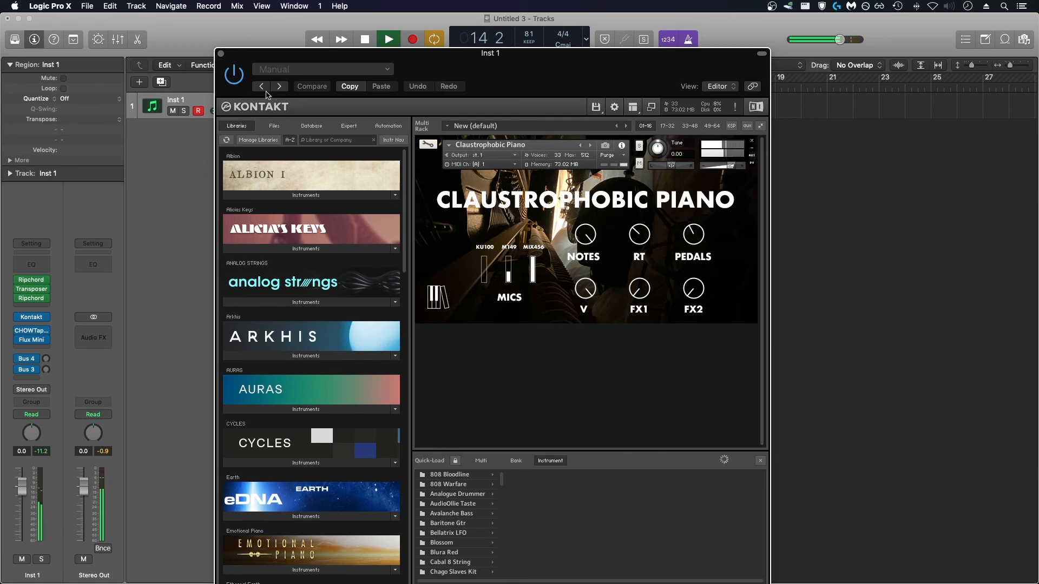
{"action": "left_click", "coordinate": [222, 55]}
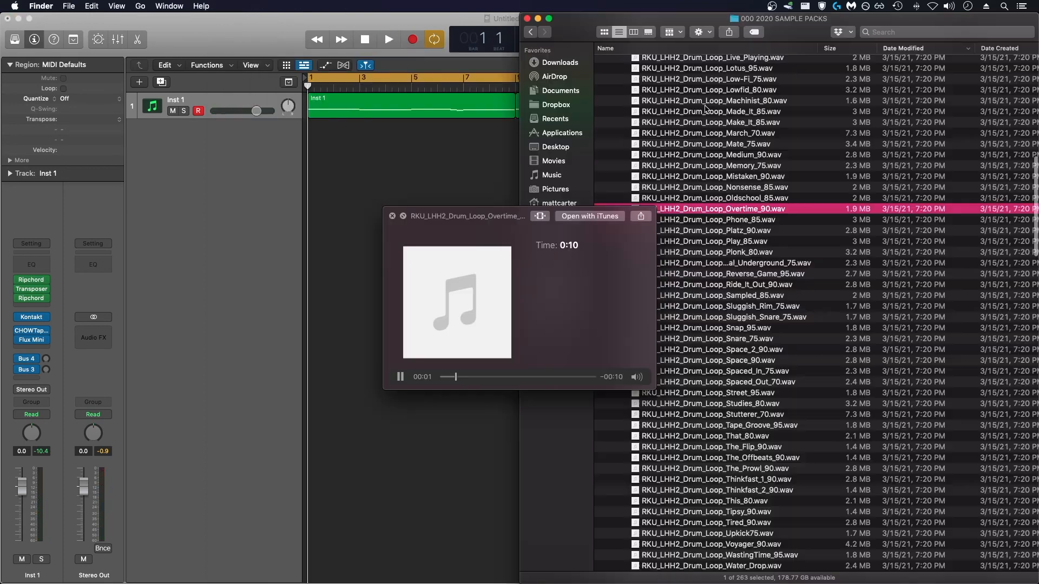
Step: Audition the drum loops above Overtime_90 in the sample folder one after another, working up the list to Holdon_85
{"action": "key", "text": "Up"}
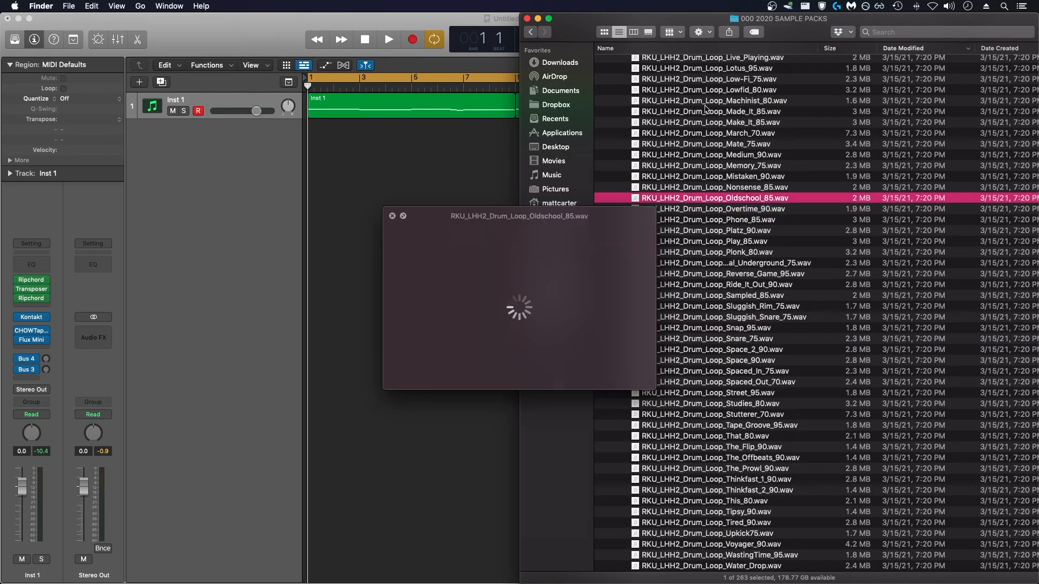
{"action": "key", "text": "Up"}
{"action": "key", "text": "Up"}
{"action": "key", "text": "Up"}
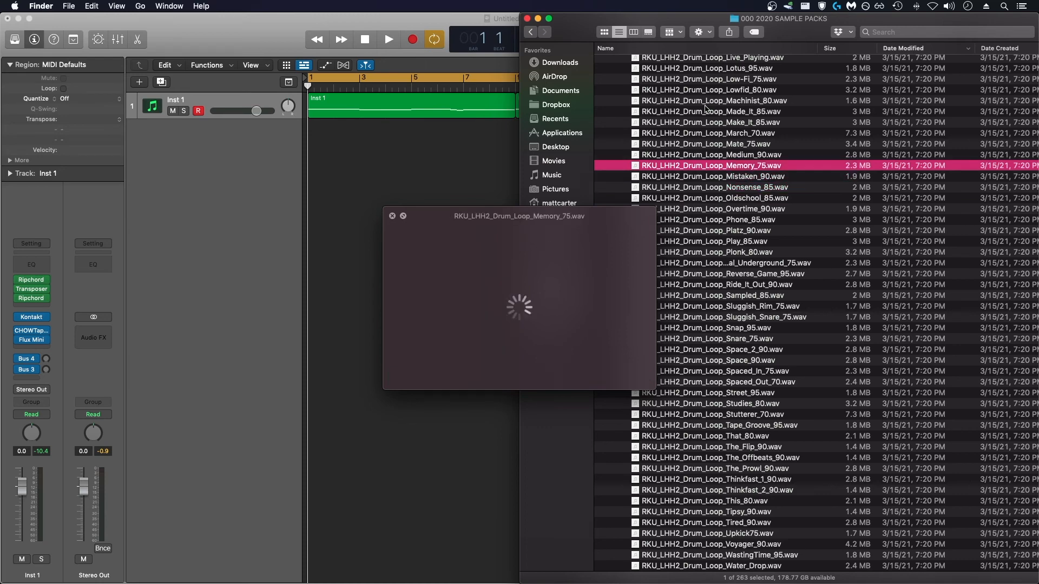
{"action": "key", "text": "Down"}
{"action": "key", "text": "Down"}
{"action": "key", "text": "Up"}
{"action": "key", "text": "Up"}
{"action": "key", "text": "Up"}
{"action": "key", "text": "Up"}
{"action": "key", "text": "Up"}
{"action": "key", "text": "Up"}
{"action": "key", "text": "Up"}
{"action": "key", "text": "Up"}
{"action": "key", "text": "Up"}
{"action": "key", "text": "Up"}
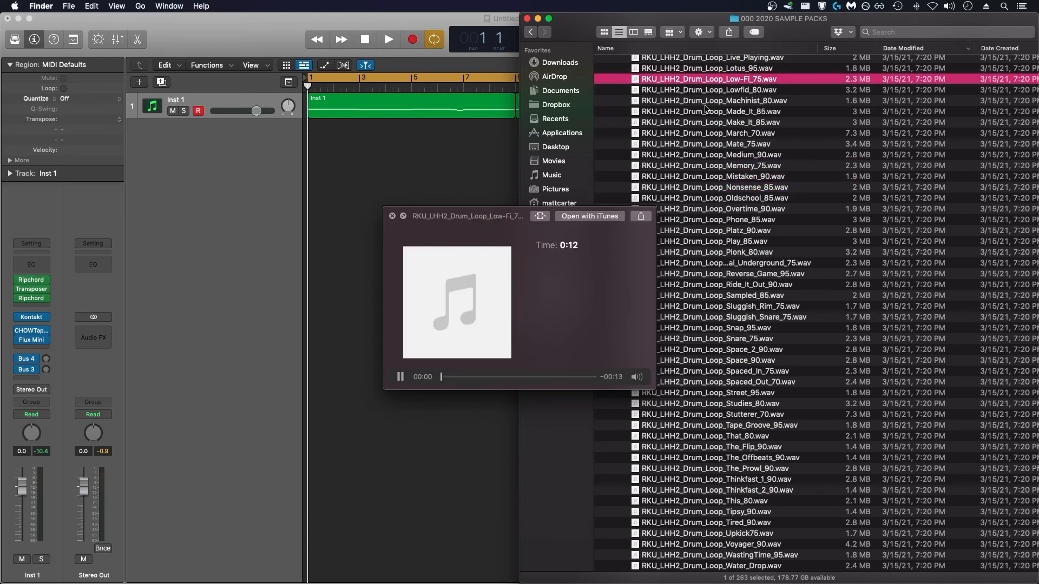
{"action": "key", "text": "space"}
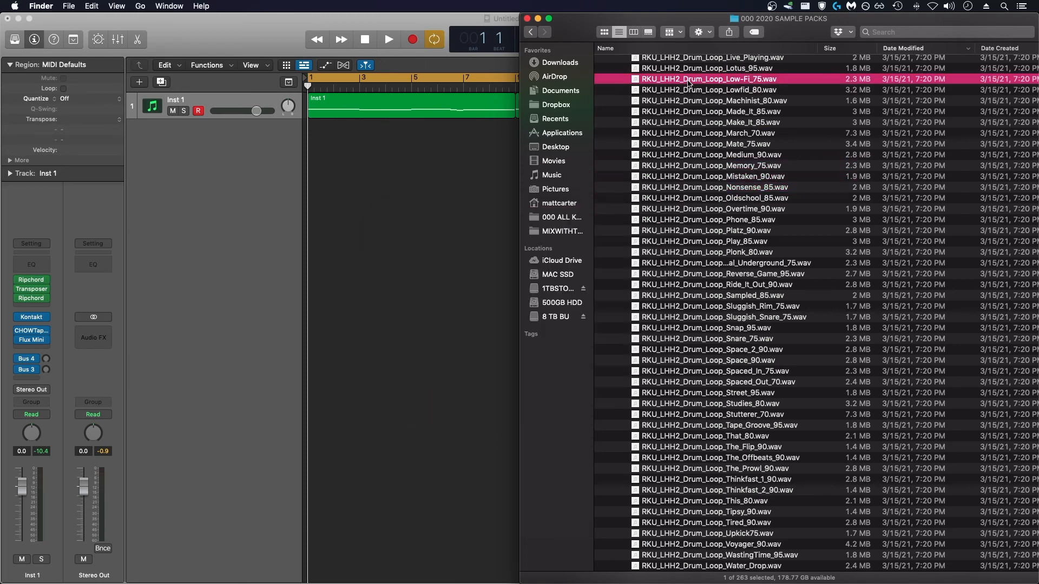
{"action": "key", "text": "Down"}
{"action": "key", "text": "space"}
{"action": "key", "text": "Up"}
{"action": "key", "text": "Up"}
{"action": "key", "text": "Up"}
{"action": "key", "text": "Up"}
{"action": "key", "text": "Up"}
{"action": "key", "text": "Up"}
{"action": "key", "text": "Up"}
{"action": "key", "text": "Up"}
{"action": "key", "text": "Up"}
{"action": "key", "text": "Up"}
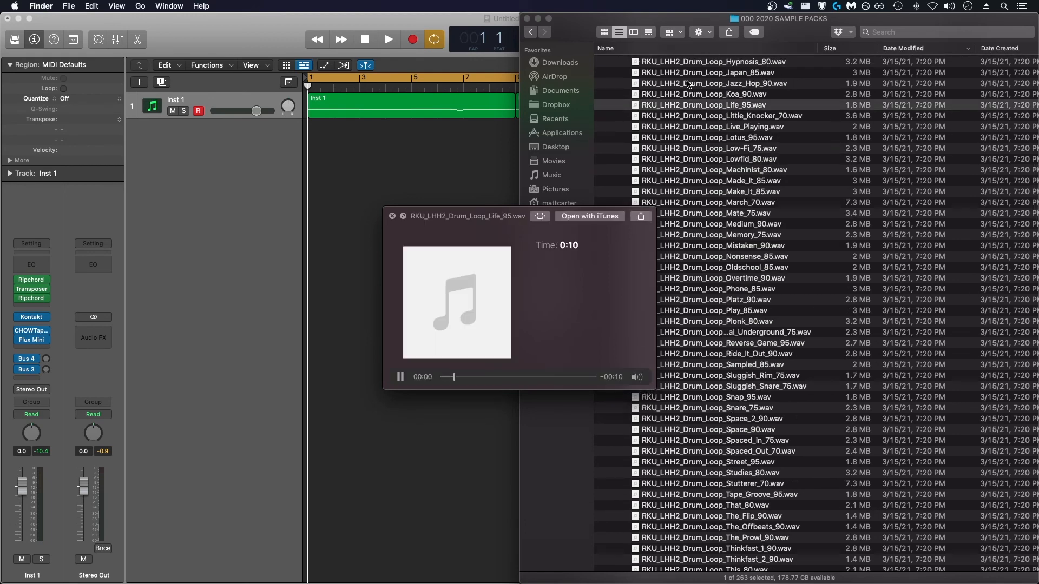
{"action": "key", "text": "Up"}
{"action": "key", "text": "Up"}
{"action": "key", "text": "Up"}
{"action": "key", "text": "Up"}
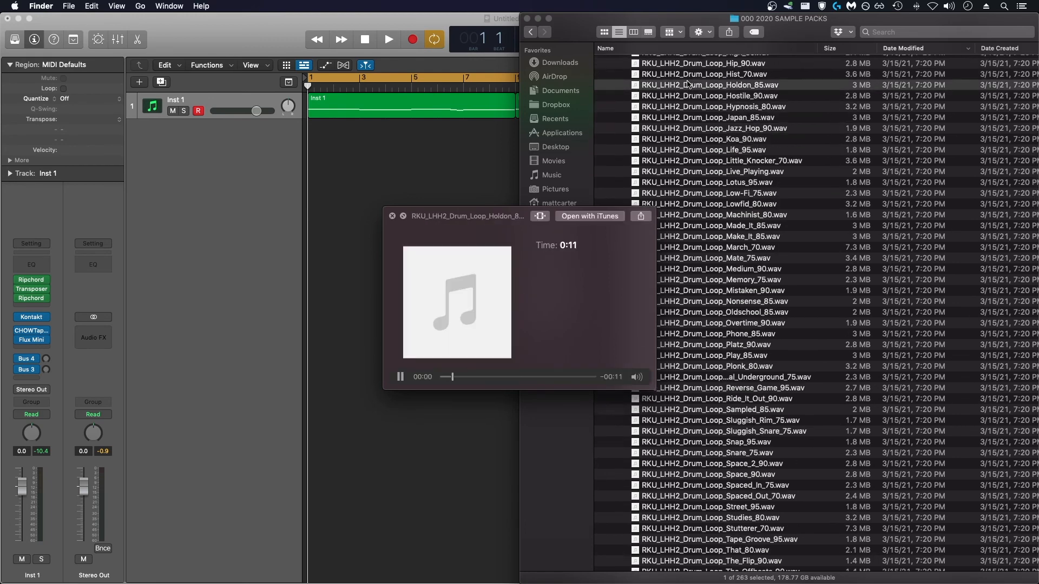
Step: Bring the RKU_LHH2_Drum_Loop_High_80 loop into Logic Pro X on a new audio track and place it at bar 1
{"action": "left_click_drag", "start_coordinate": [687, 128], "coordinate": [344, 143]}
{"action": "left_click_drag", "start_coordinate": [421, 128], "coordinate": [341, 137]}
{"action": "left_click", "coordinate": [539, 19]}
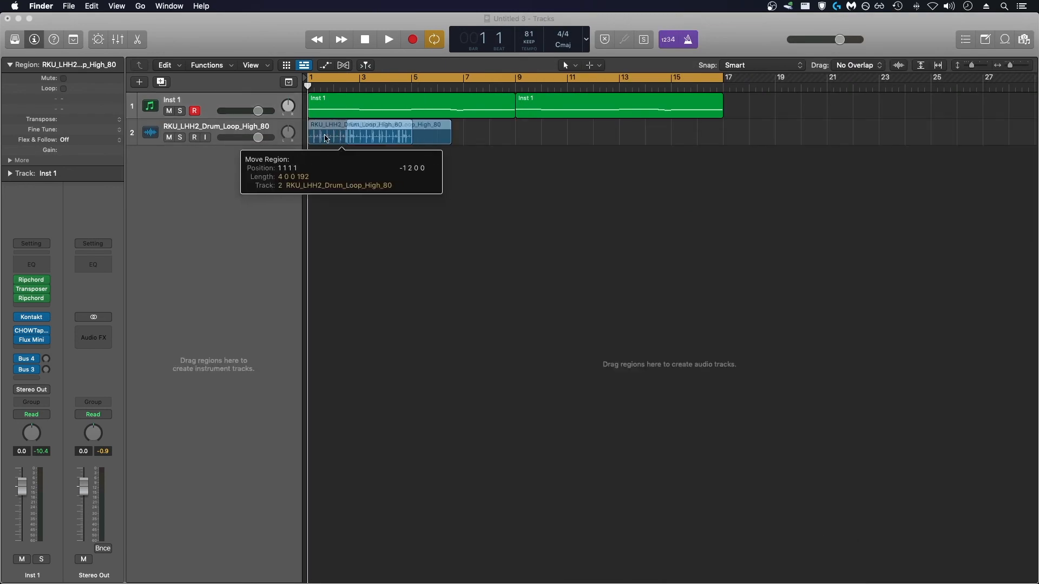
{"action": "left_click_drag", "start_coordinate": [340, 138], "coordinate": [341, 138]}
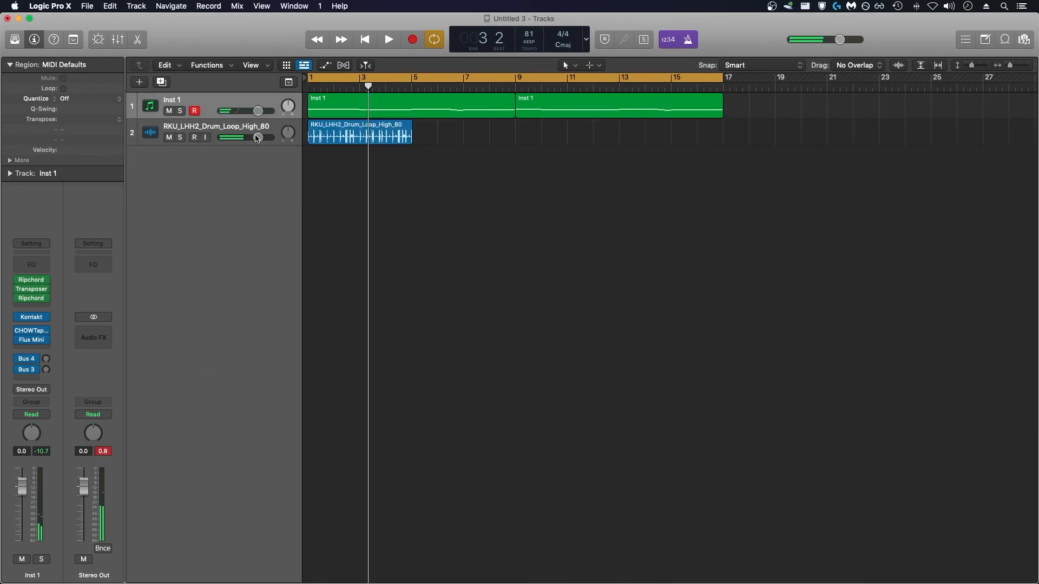
Step: Lower the drum loop track's volume to -4.4 dB and play it against the piano
{"action": "left_click_drag", "start_coordinate": [257, 138], "coordinate": [248, 138]}
{"action": "key", "text": "space"}
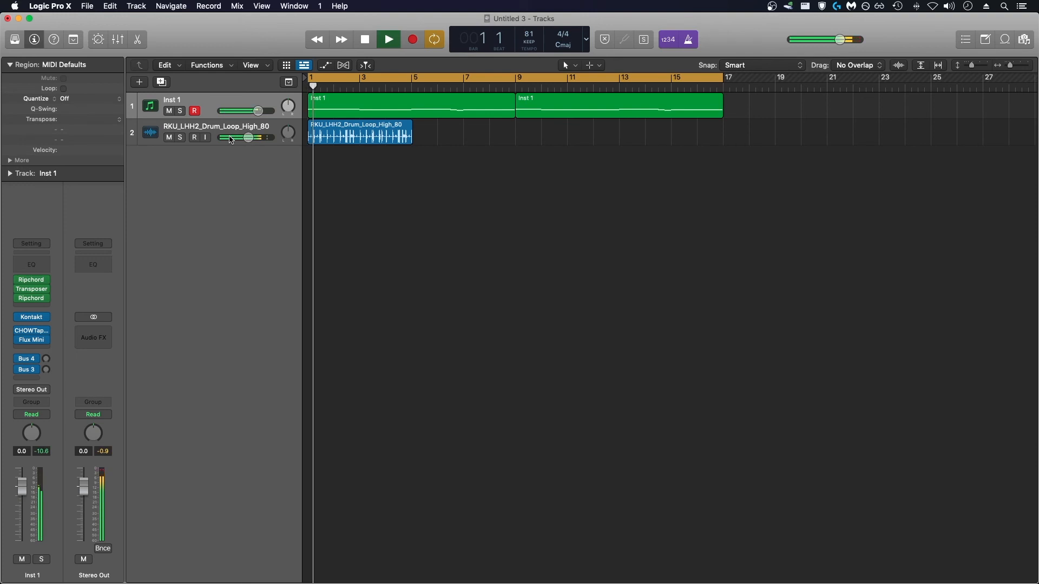
{"action": "left_click", "coordinate": [232, 126]}
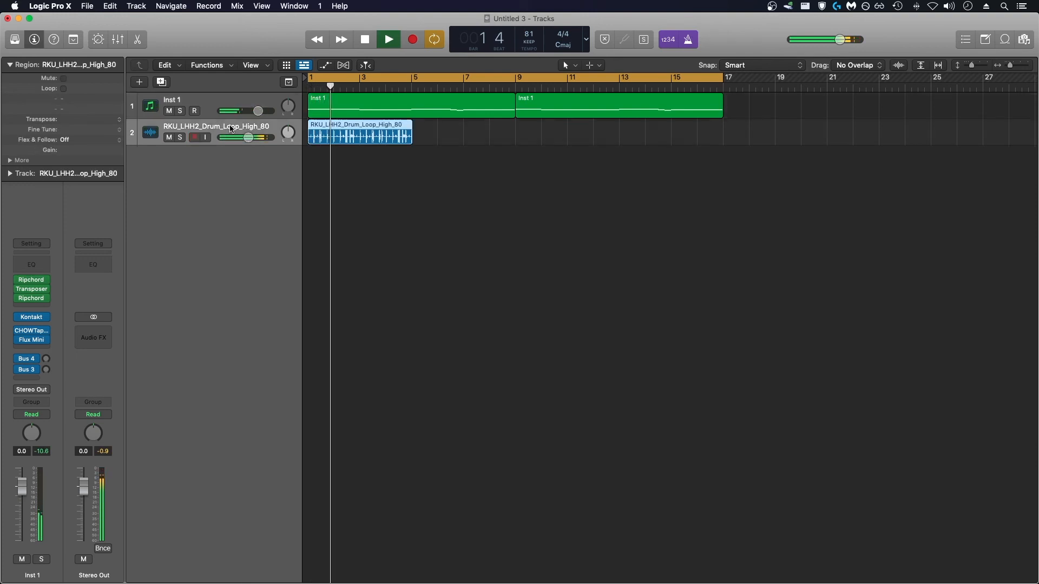
Step: Open the drum loop region in the audio editor and turn on Flex for its track
{"action": "double_click", "coordinate": [386, 133]}
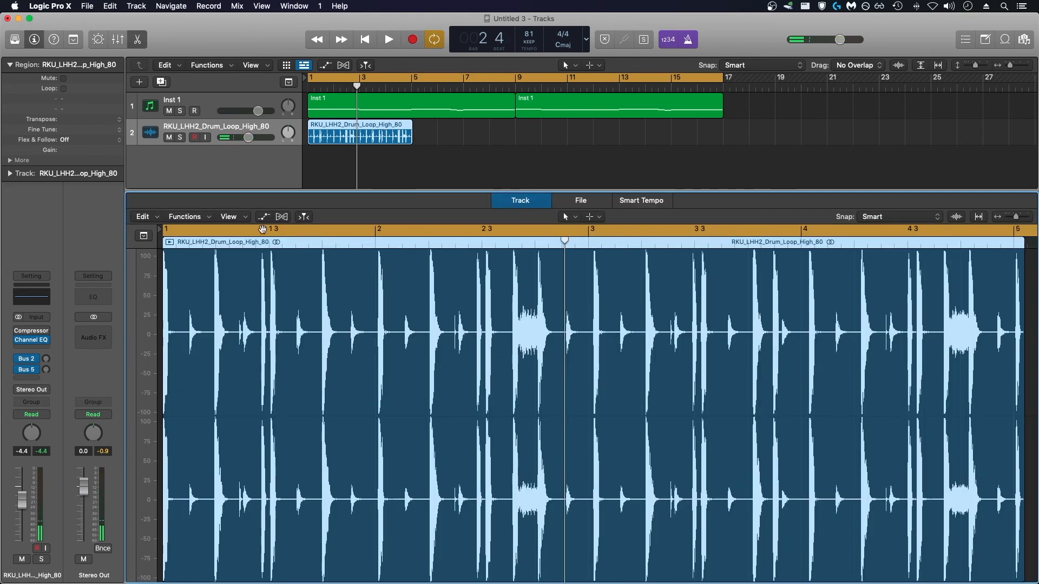
{"action": "left_click", "coordinate": [282, 217]}
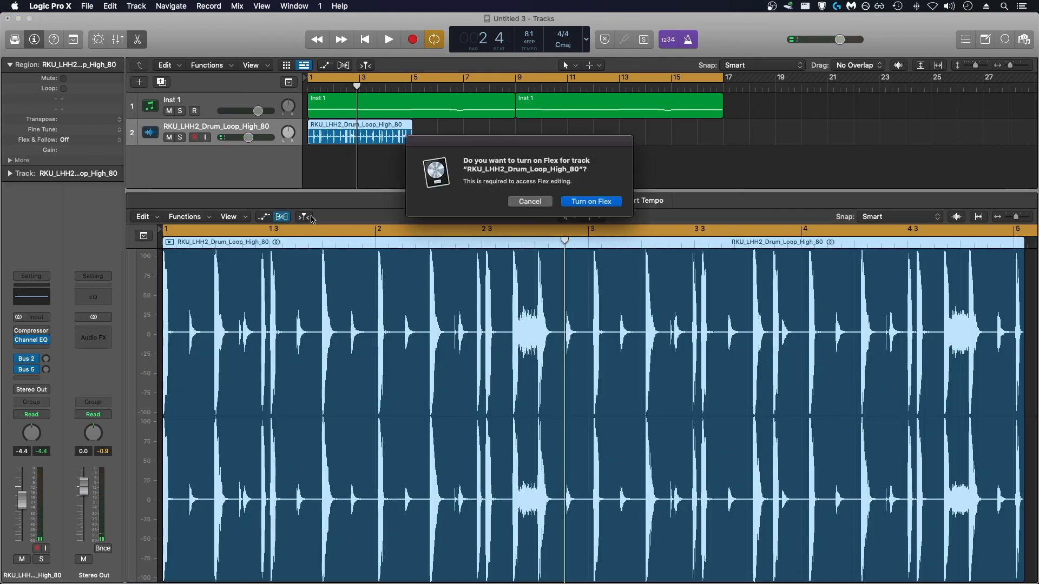
{"action": "left_click", "coordinate": [602, 201]}
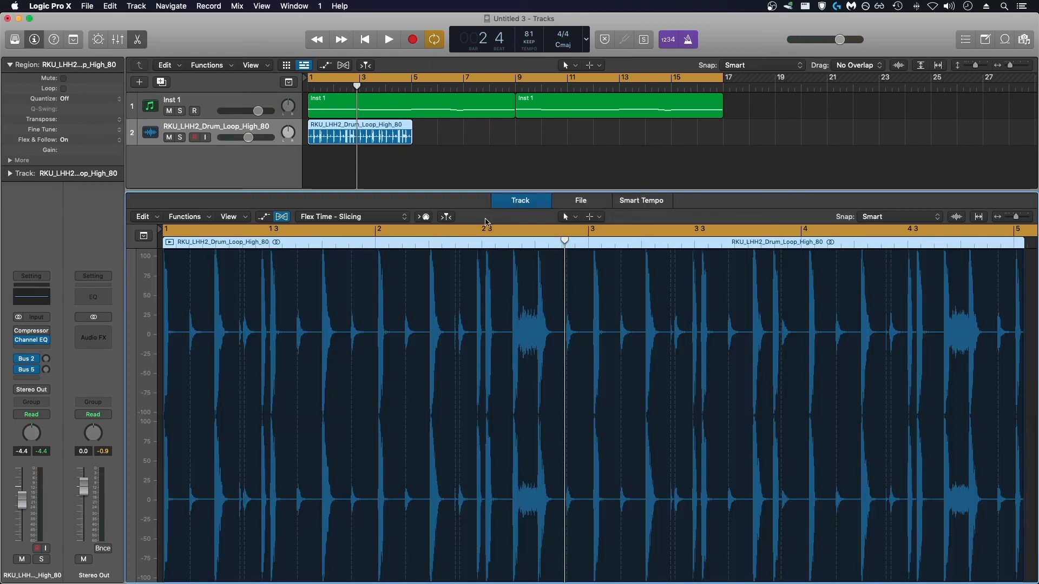
Step: Compress the end of the flexed drum loop so it finishes at bar 5, and play the result
{"action": "key", "text": "super+Left"}
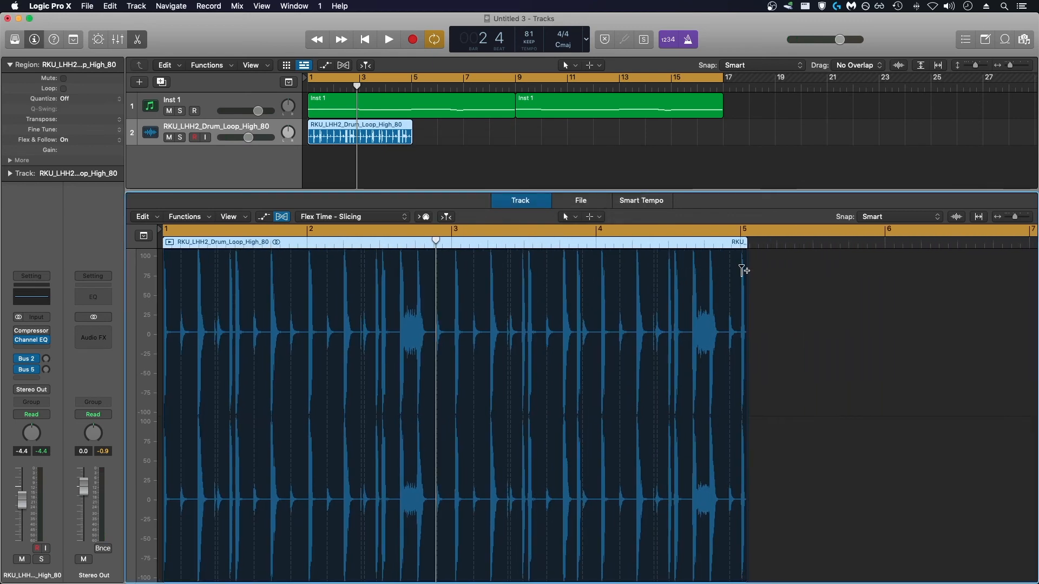
{"action": "left_click_drag", "start_coordinate": [746, 264], "coordinate": [739, 264]}
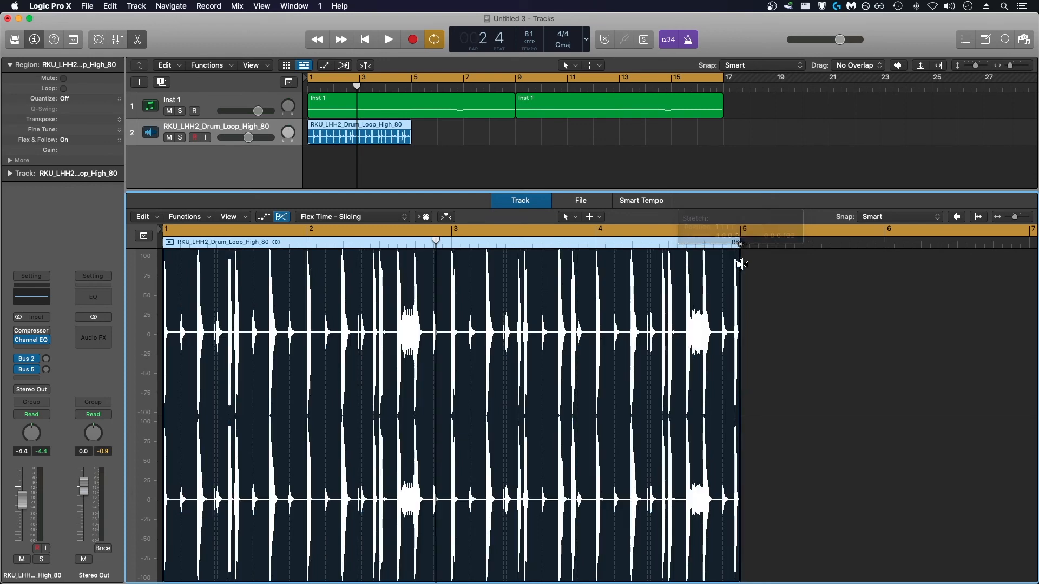
{"action": "key", "text": "space"}
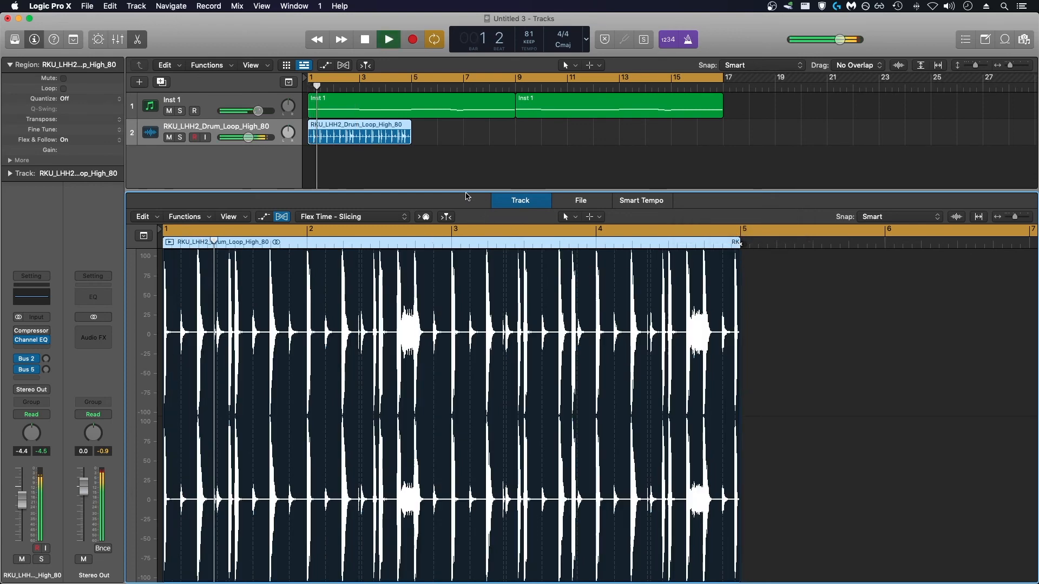
{"action": "key", "text": "e"}
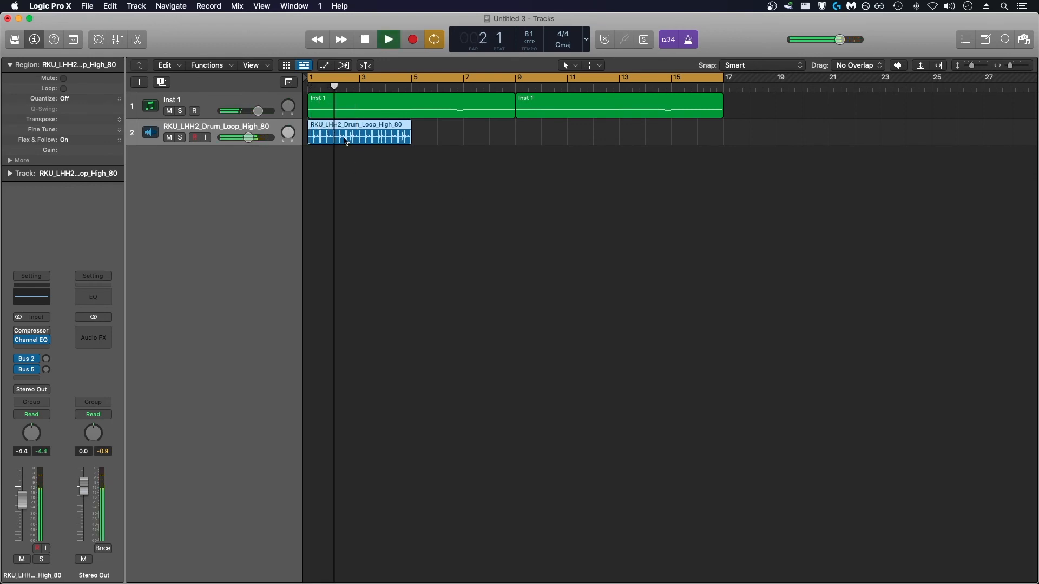
Step: Copy the drum loop to bars 5, 9 and 13 so it covers both piano regions
{"action": "left_click_drag", "start_coordinate": [346, 141], "coordinate": [452, 141]}
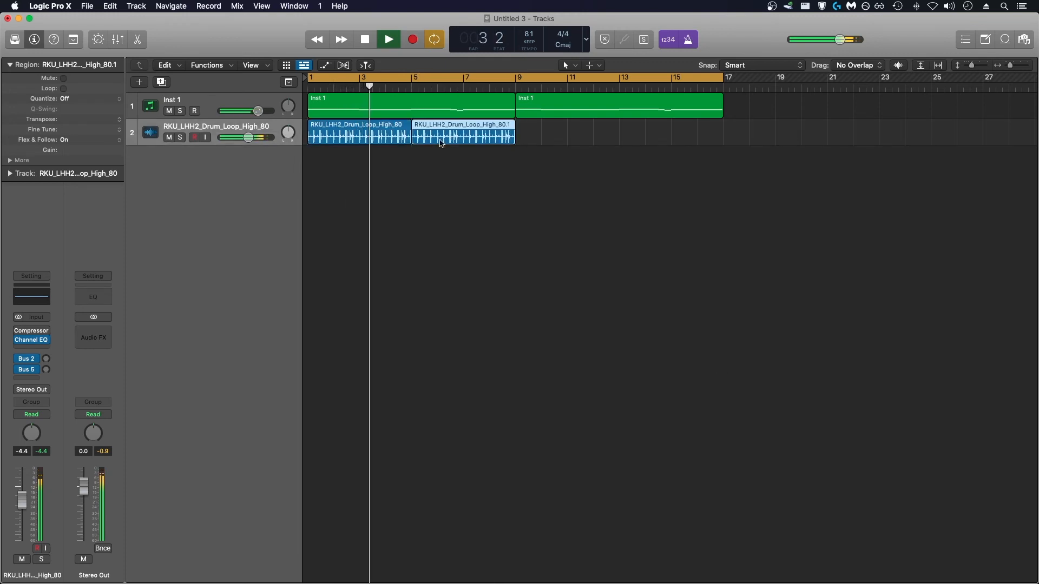
{"action": "left_click", "coordinate": [347, 135], "text": "shift"}
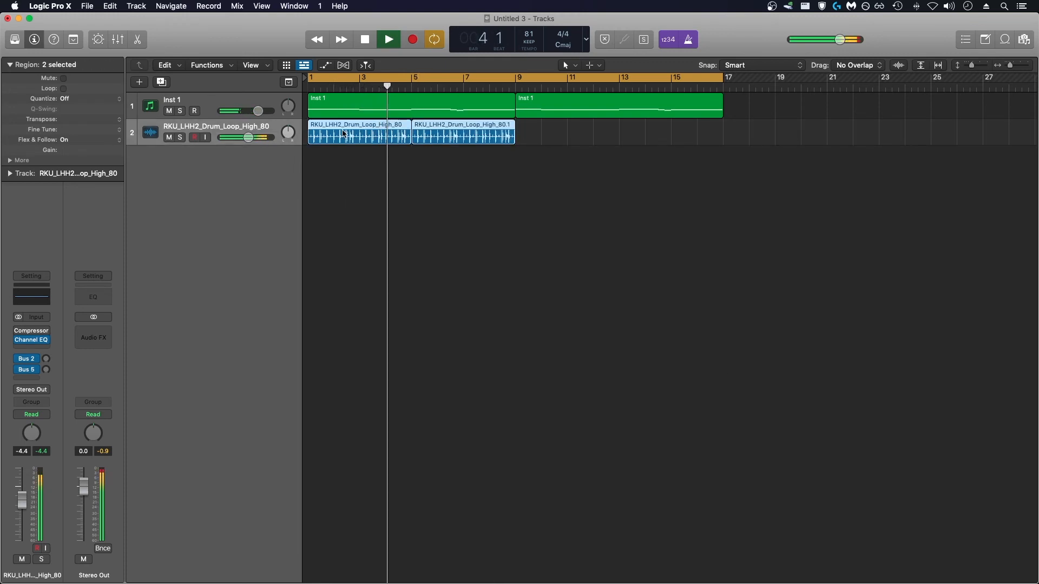
{"action": "left_click_drag", "start_coordinate": [346, 136], "coordinate": [559, 140]}
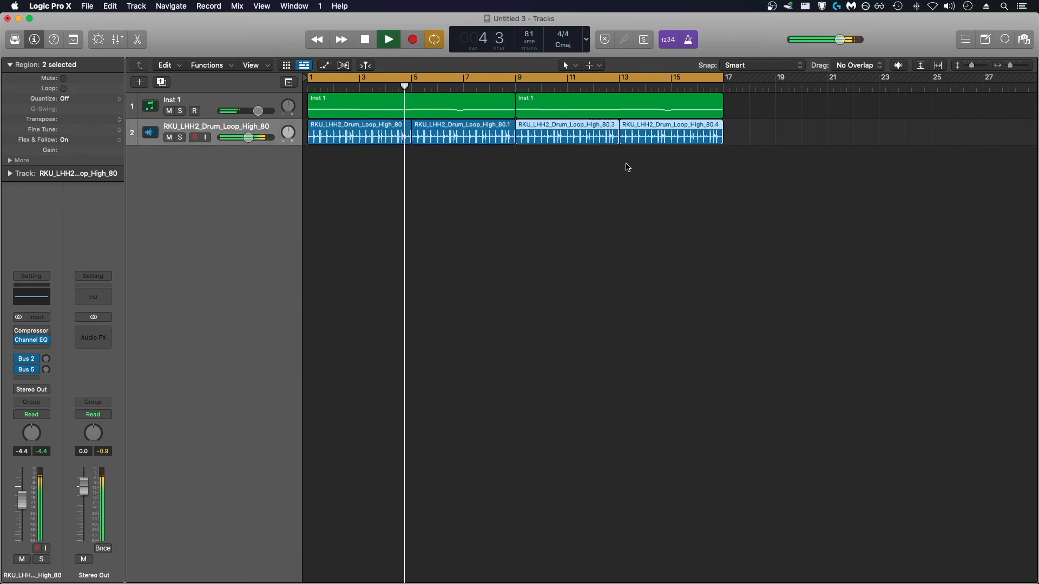
Step: Select all four drum regions and examine their waveforms and the joins between them in the audio editor
{"action": "left_click_drag", "start_coordinate": [675, 173], "coordinate": [374, 141]}
{"action": "key", "text": "e"}
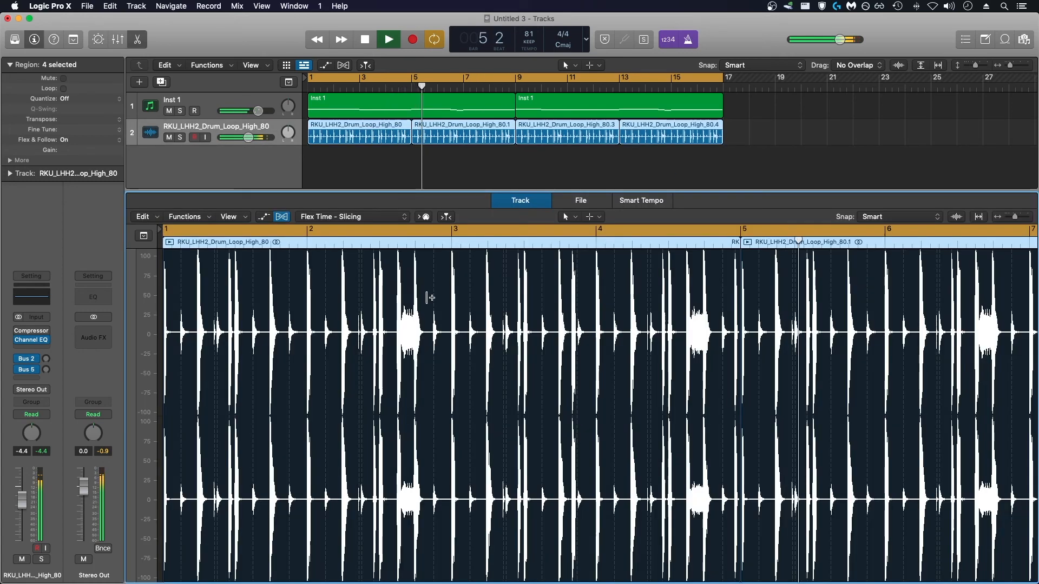
{"action": "left_click", "coordinate": [280, 217]}
{"action": "key", "text": "space"}
{"action": "scroll", "coordinate": [448, 283], "scroll_direction": "up", "scroll_amount": 10}
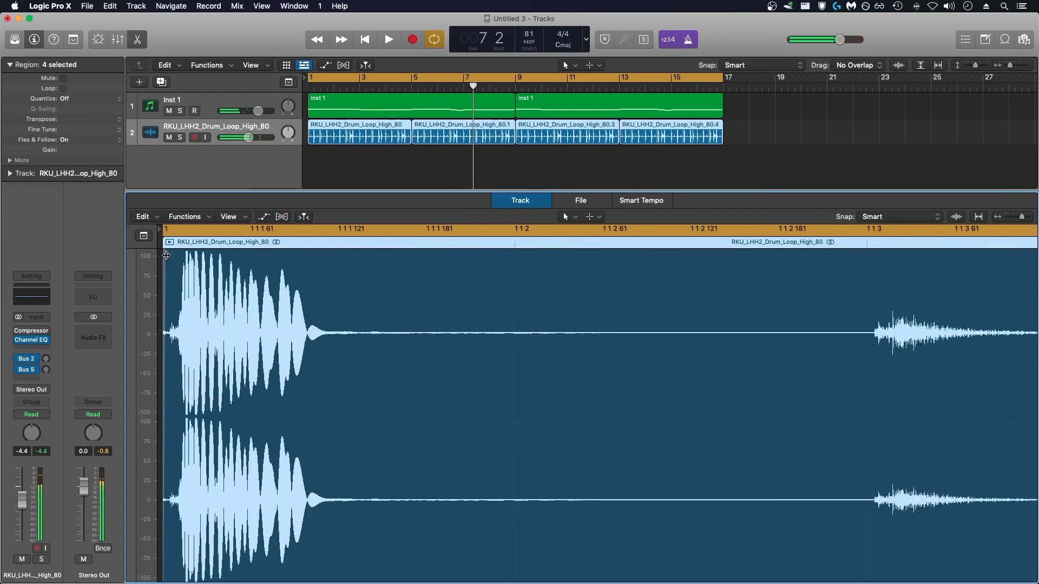
{"action": "scroll", "coordinate": [448, 283], "scroll_direction": "right", "scroll_amount": 10}
{"action": "scroll", "coordinate": [448, 283], "scroll_direction": "down", "scroll_amount": 15}
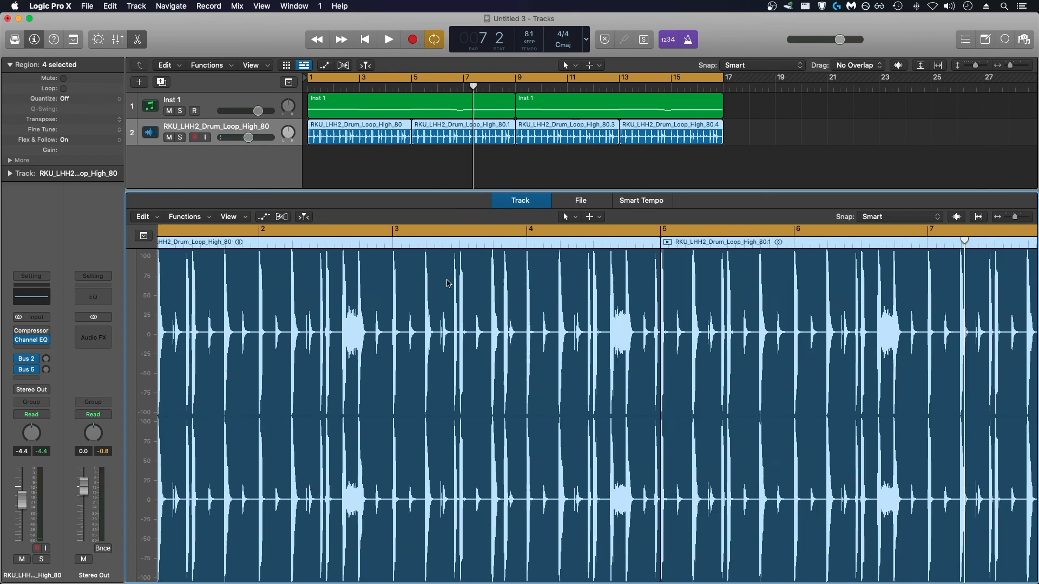
{"action": "scroll", "coordinate": [492, 257], "scroll_direction": "right", "scroll_amount": 8}
{"action": "scroll", "coordinate": [691, 263], "scroll_direction": "up", "scroll_amount": 8}
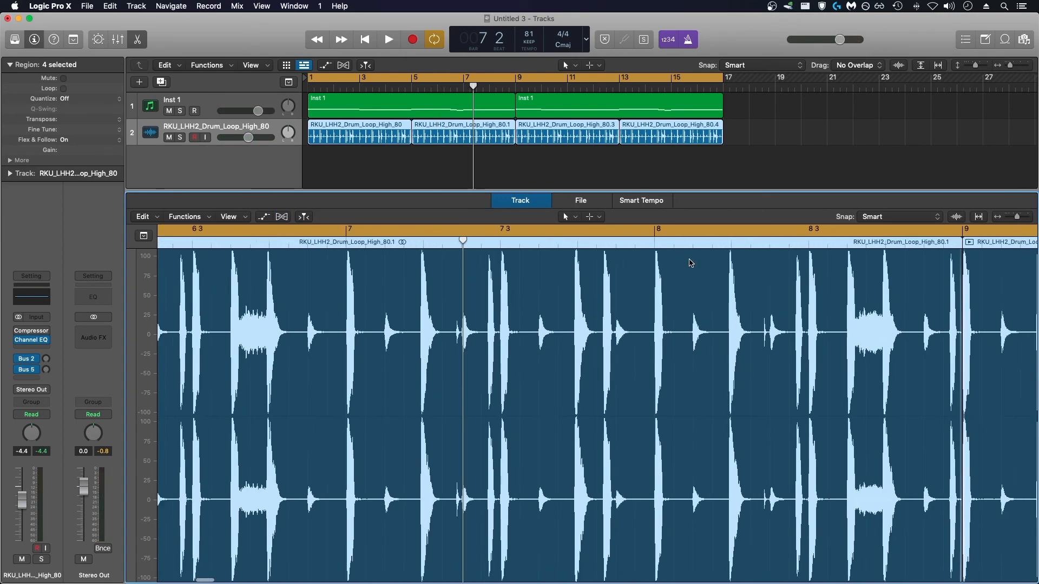
{"action": "scroll", "coordinate": [691, 263], "scroll_direction": "right", "scroll_amount": 10}
{"action": "key", "text": "space"}
{"action": "key", "text": "e"}
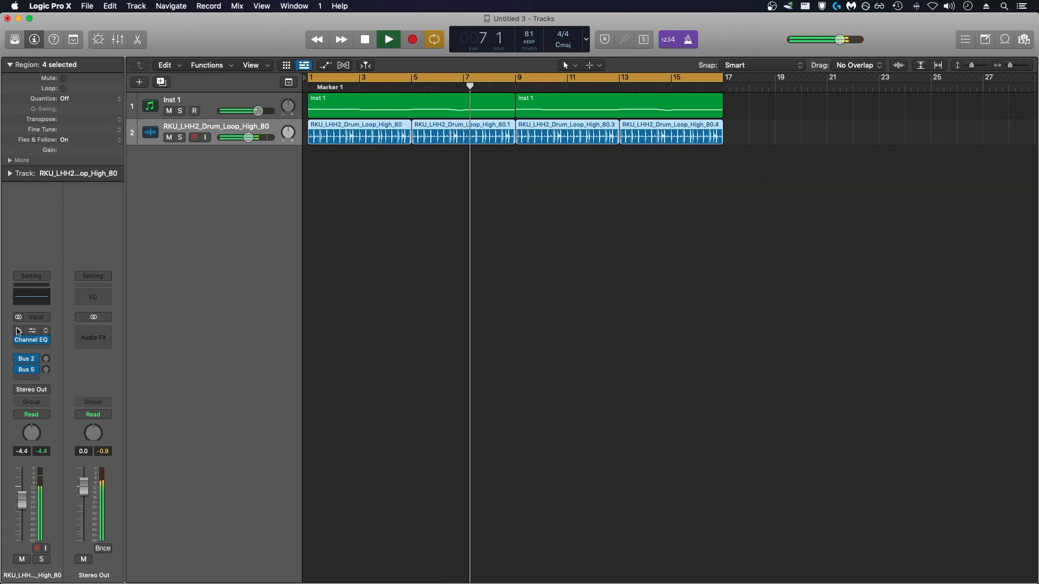
Step: Add a high-pass filter at 78 Hz in the drum track's Channel EQ with the analyzer turned on
{"action": "left_click", "coordinate": [31, 340]}
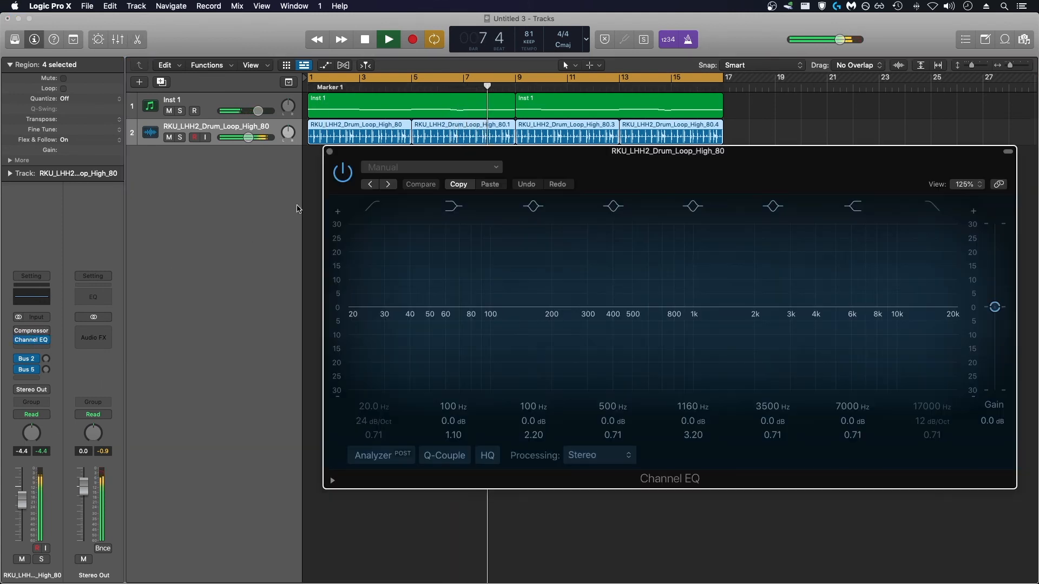
{"action": "left_click", "coordinate": [374, 206]}
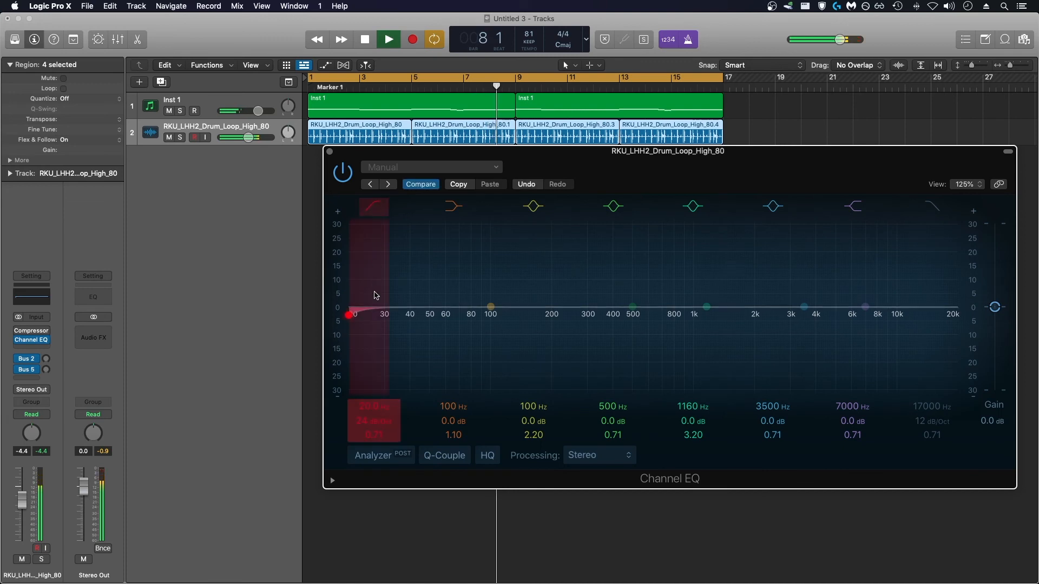
{"action": "left_click", "coordinate": [380, 456]}
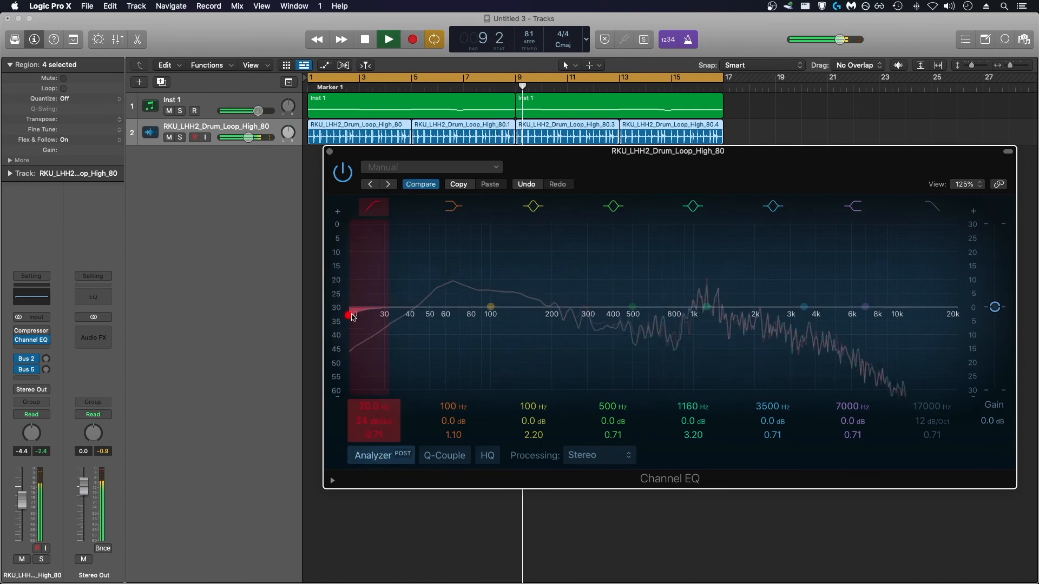
{"action": "left_click_drag", "start_coordinate": [353, 318], "coordinate": [469, 314]}
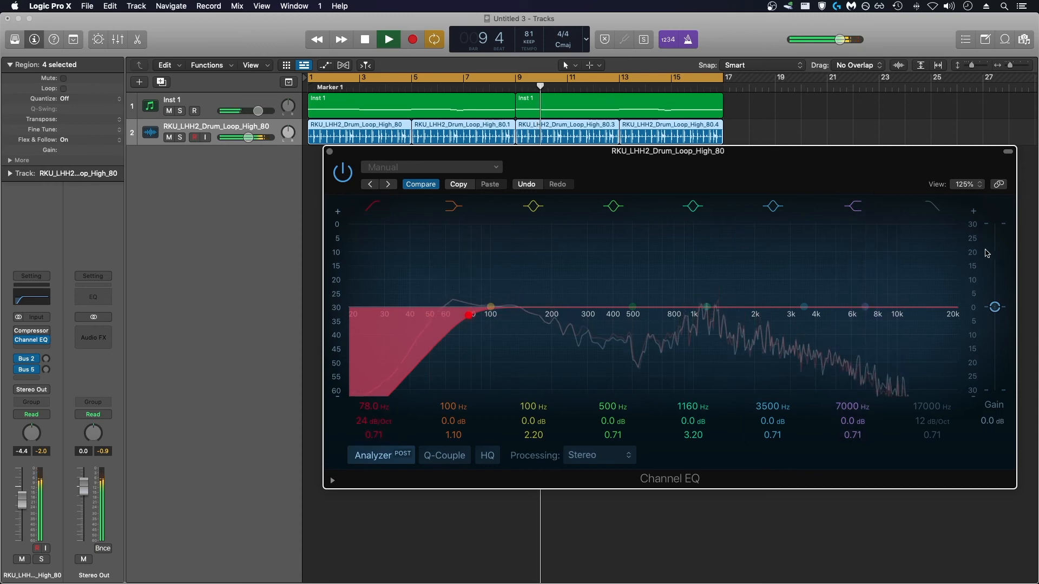
Step: Add a low-pass filter at 1400 Hz, 36 dB/Oct, Q 0.41, and cut 99 Hz by 4.5 dB with Q 1.80
{"action": "left_click", "coordinate": [931, 206]}
{"action": "left_click_drag", "start_coordinate": [939, 307], "coordinate": [754, 318]}
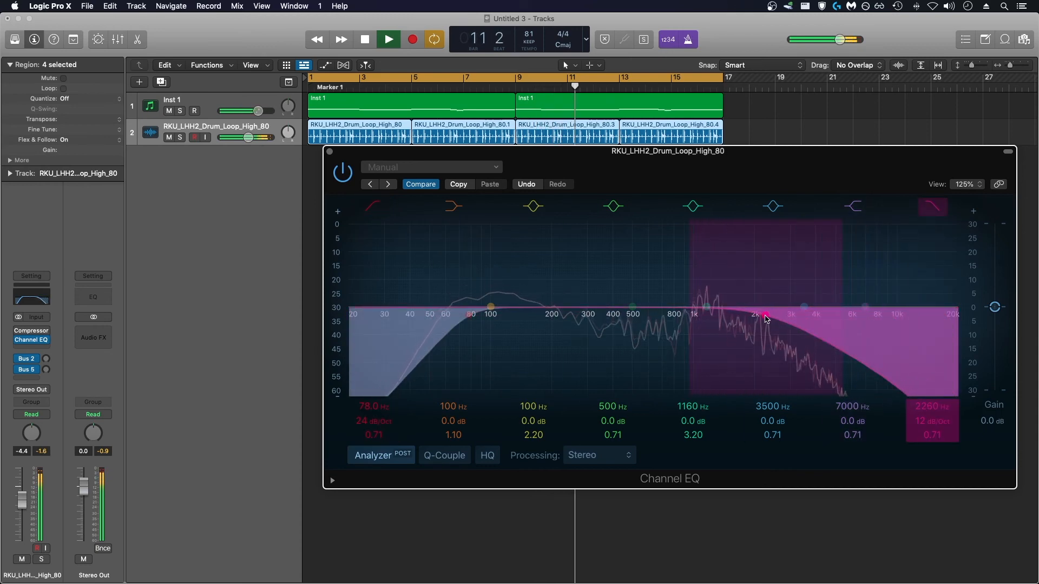
{"action": "left_click_drag", "start_coordinate": [839, 338], "coordinate": [821, 340]}
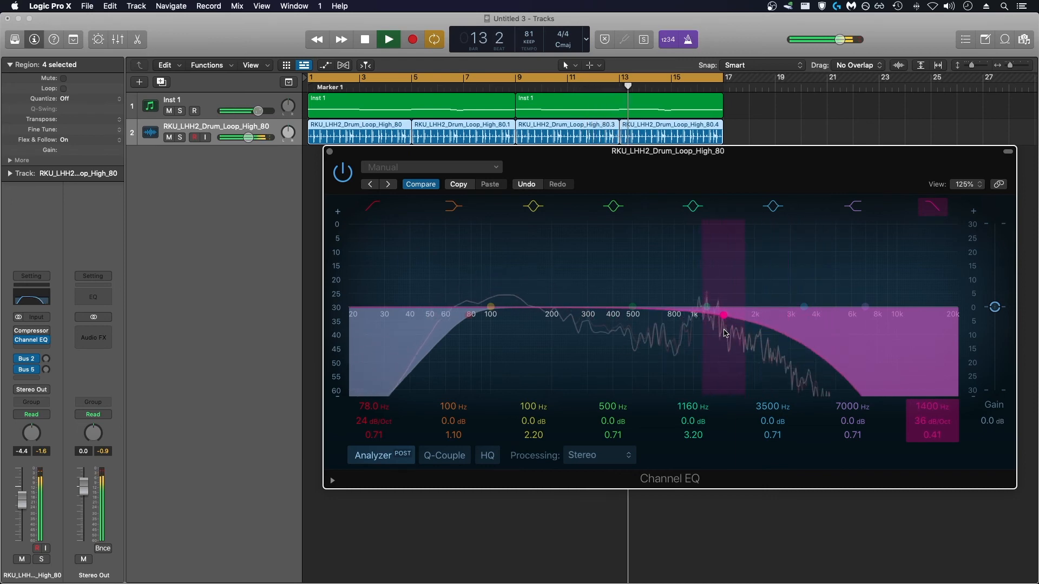
{"action": "left_click_drag", "start_coordinate": [498, 308], "coordinate": [547, 346]}
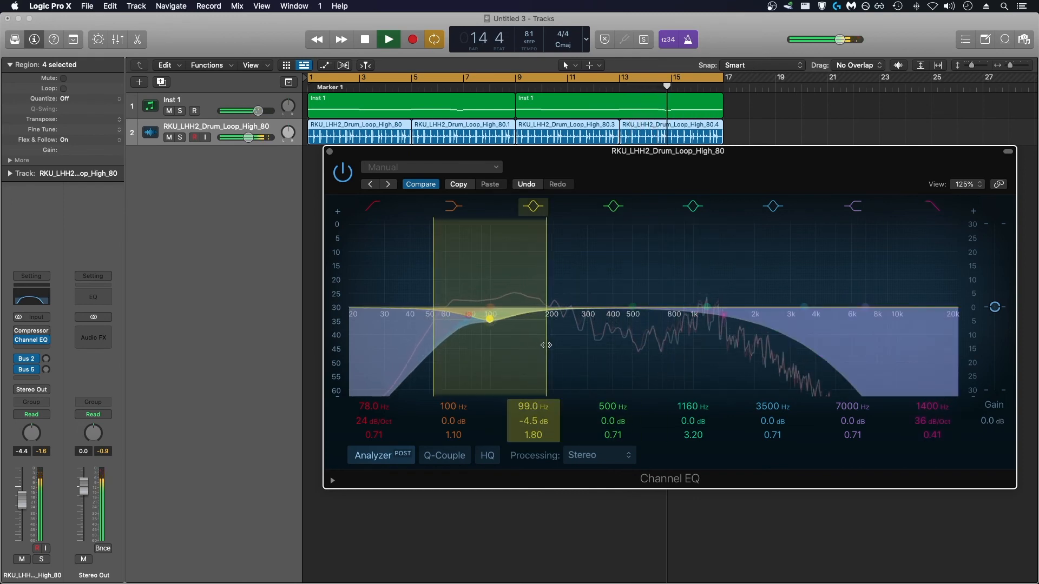
{"action": "left_click", "coordinate": [329, 151]}
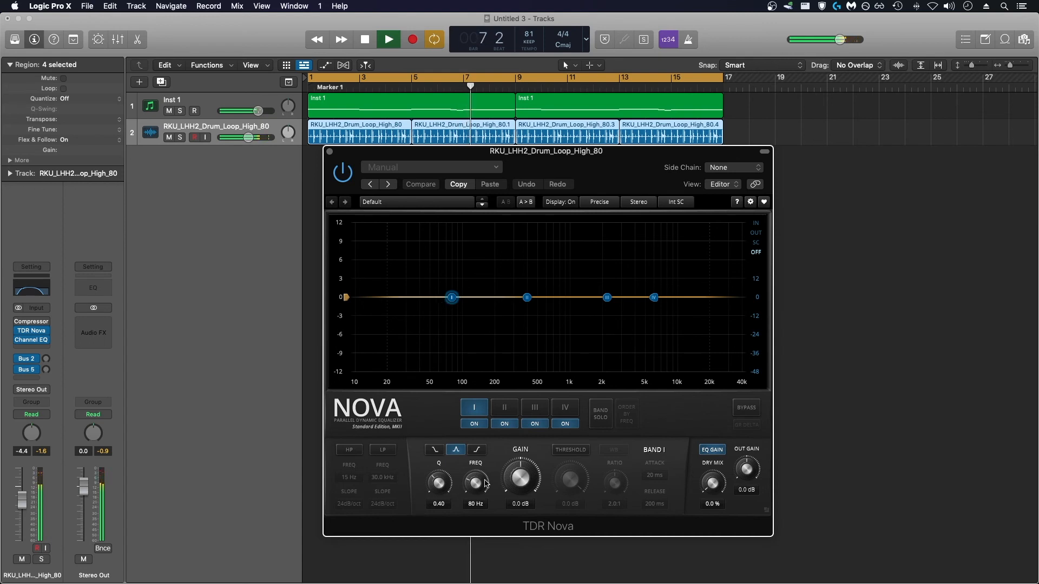
Step: Set TDR Nova band II to 198 Hz, Q 0.84, with dynamic threshold -5.6 dB and ratio 2.1:1
{"action": "left_click_drag", "start_coordinate": [485, 483], "coordinate": [485, 492]}
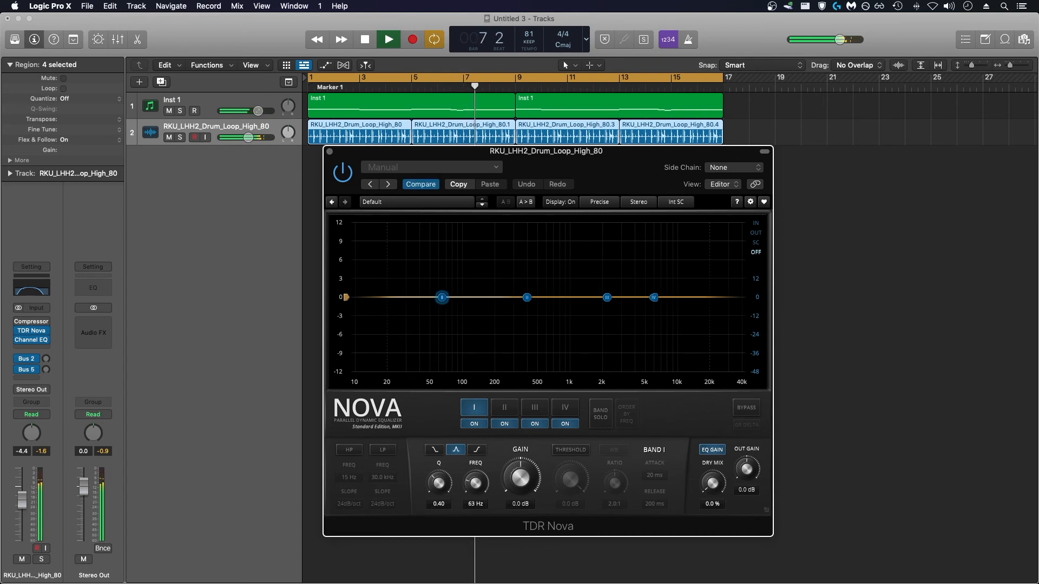
{"action": "left_click", "coordinate": [527, 298]}
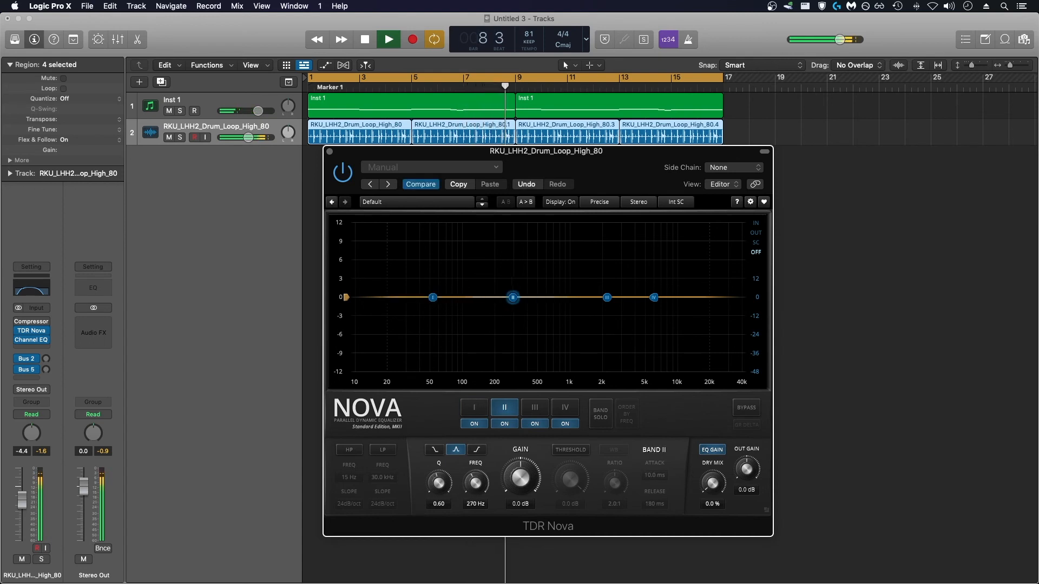
{"action": "left_click", "coordinate": [570, 450]}
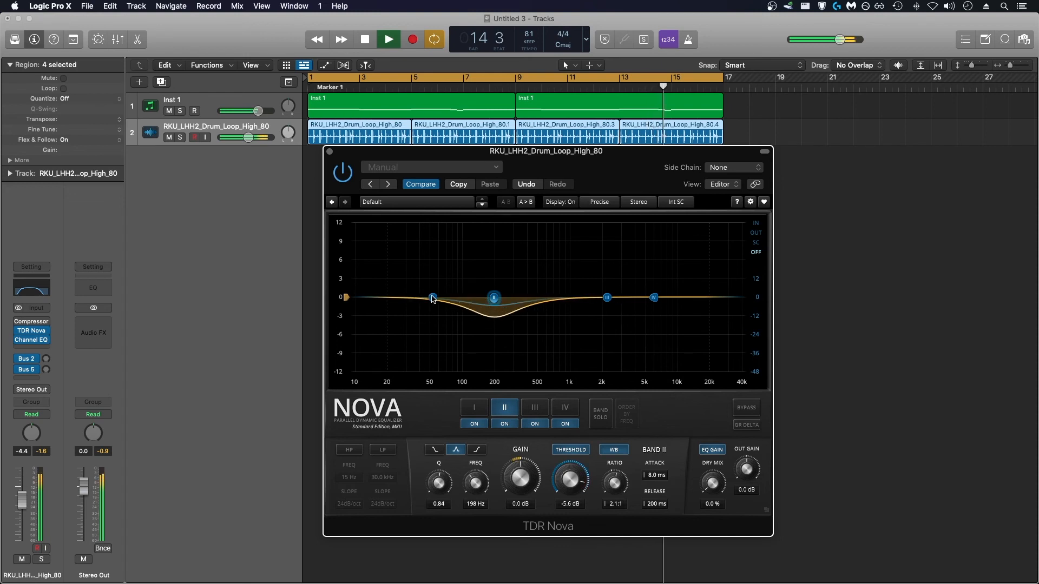
Step: Move TDR Nova band I to 14 Hz at -1.6 dB, close the plug-in window and stop playback
{"action": "left_click_drag", "start_coordinate": [432, 300], "coordinate": [394, 318]}
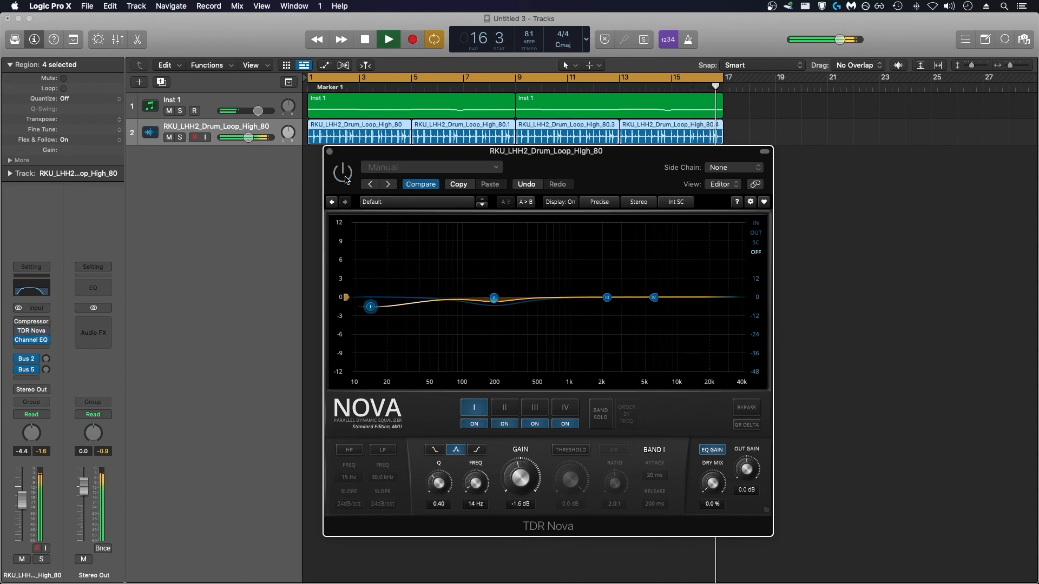
{"action": "left_click", "coordinate": [330, 152]}
{"action": "left_click", "coordinate": [387, 190]}
{"action": "key", "text": "space"}
Step: Insert CHOWTapeModel after the drum track's Channel EQ and load the user preset That Dirty LoFi
{"action": "left_click", "coordinate": [40, 346]}
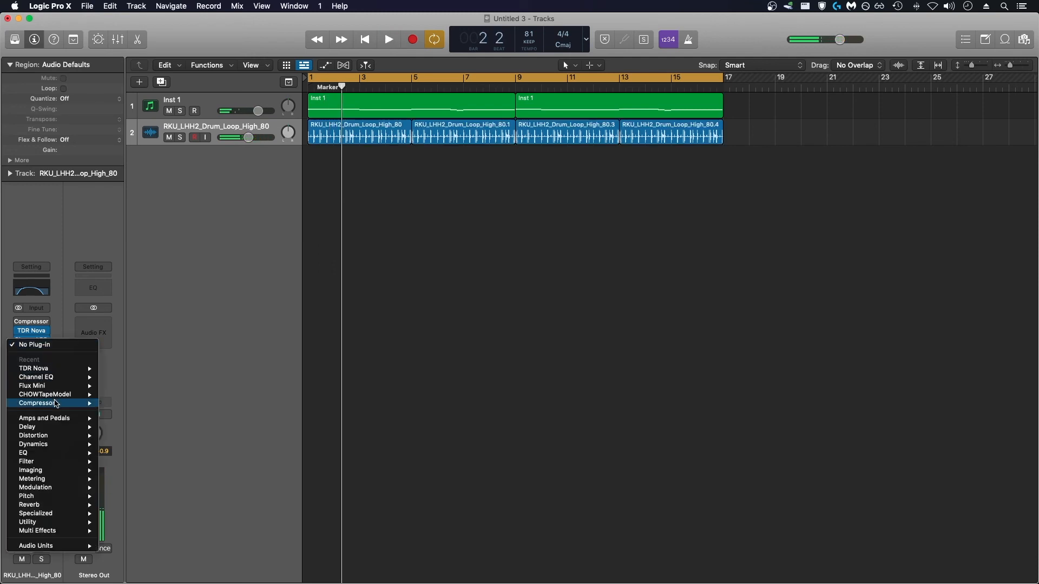
{"action": "mouse_move", "coordinate": [62, 394]}
{"action": "left_click", "coordinate": [142, 403]}
{"action": "left_click", "coordinate": [580, 517]}
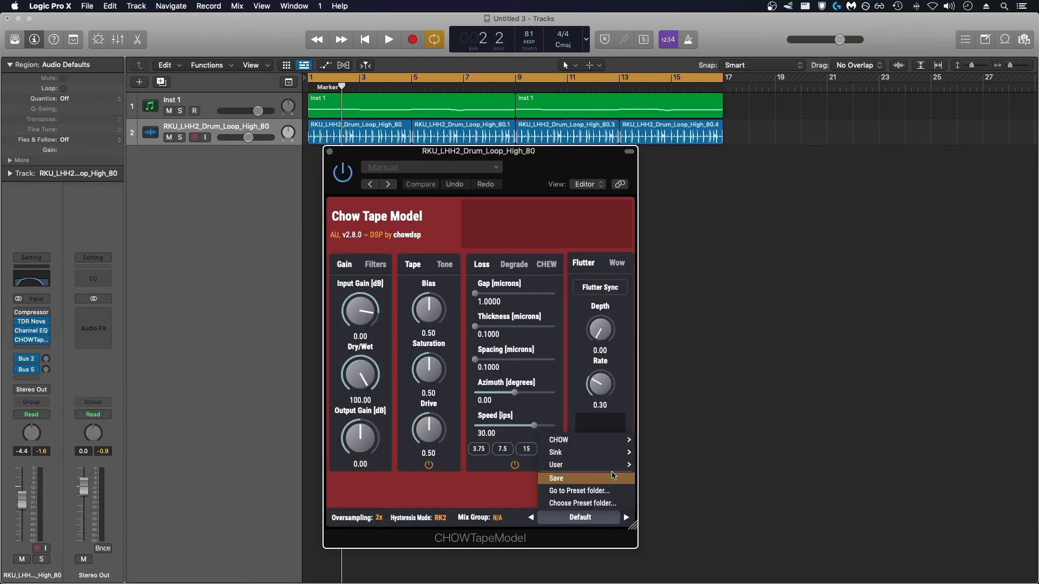
{"action": "mouse_move", "coordinate": [589, 465]}
{"action": "left_click", "coordinate": [668, 452]}
{"action": "key", "text": "space"}
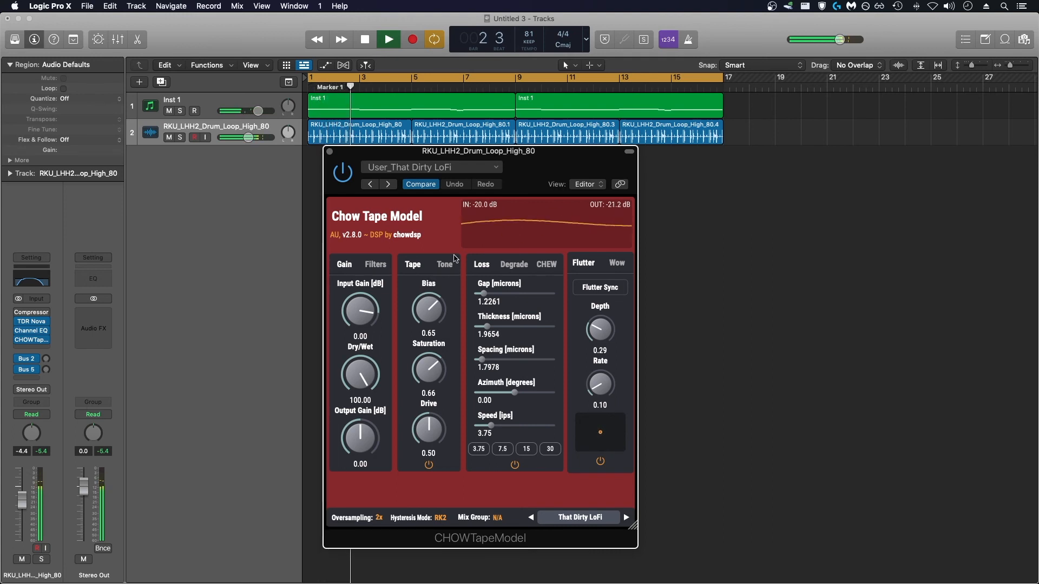
{"action": "left_click_drag", "start_coordinate": [519, 177], "coordinate": [541, 184]}
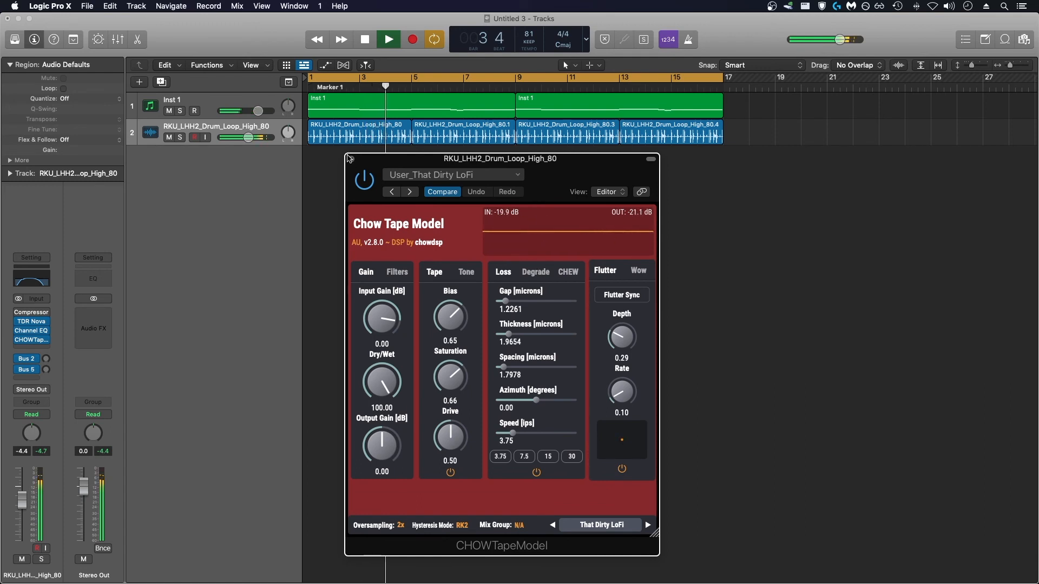
{"action": "left_click", "coordinate": [350, 158]}
Step: Insert a Compressor on the Inst 1 track between CHOWTapeModel and Flux Mini
{"action": "left_click", "coordinate": [211, 99]}
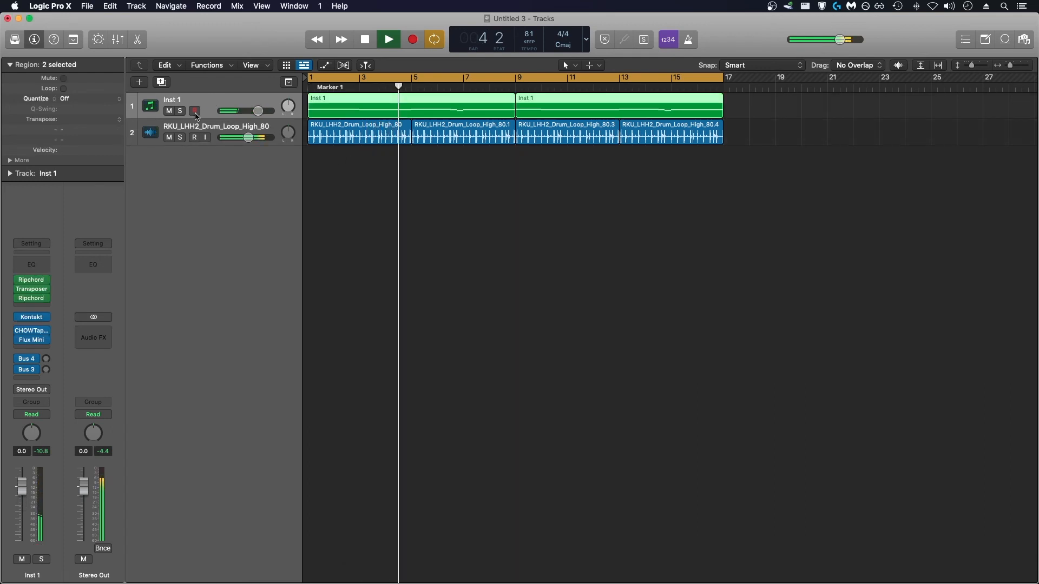
{"action": "left_click", "coordinate": [34, 327]}
{"action": "left_click", "coordinate": [208, 309]}
{"action": "left_click", "coordinate": [34, 333]}
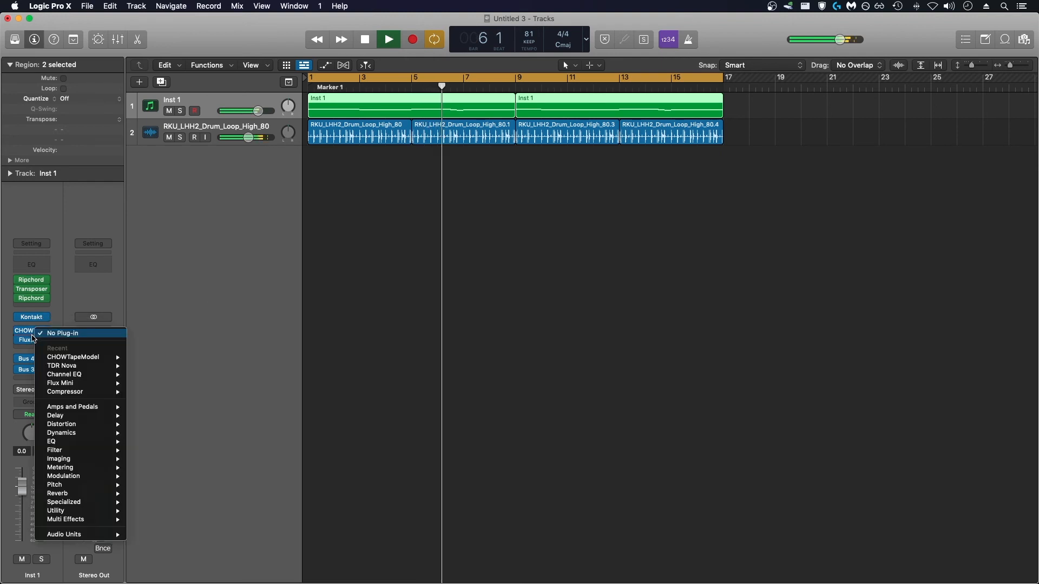
{"action": "left_click", "coordinate": [143, 392]}
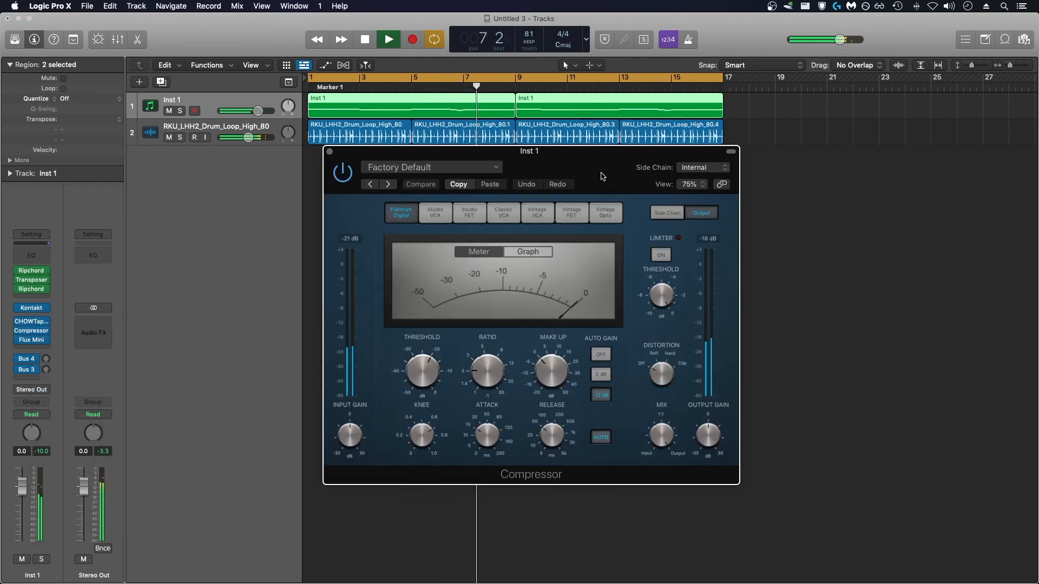
Step: Add a send to Bus 10 on the drum loop track and turn its send level up
{"action": "left_click", "coordinate": [31, 379]}
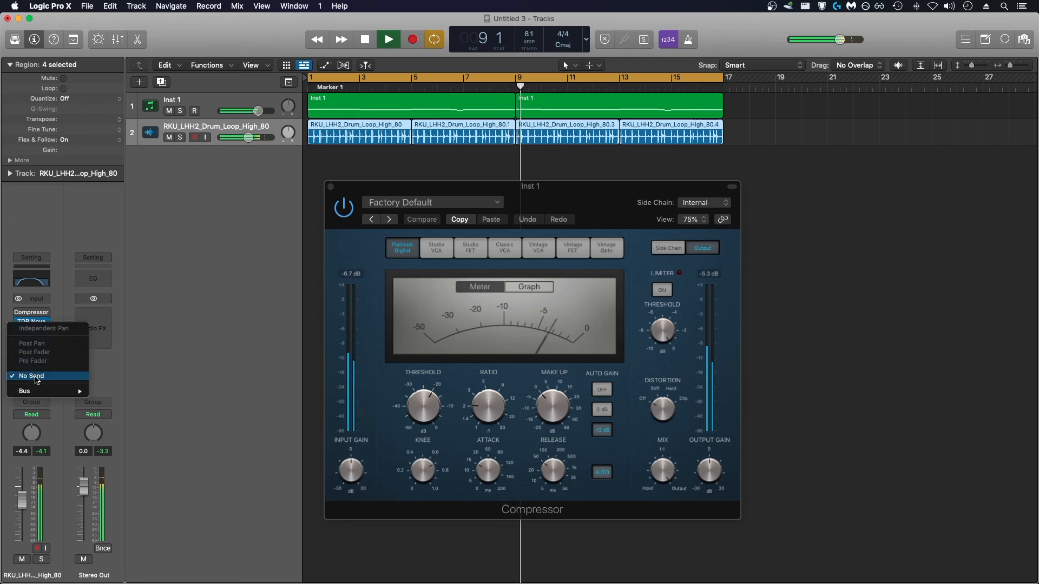
{"action": "mouse_move", "coordinate": [32, 391]}
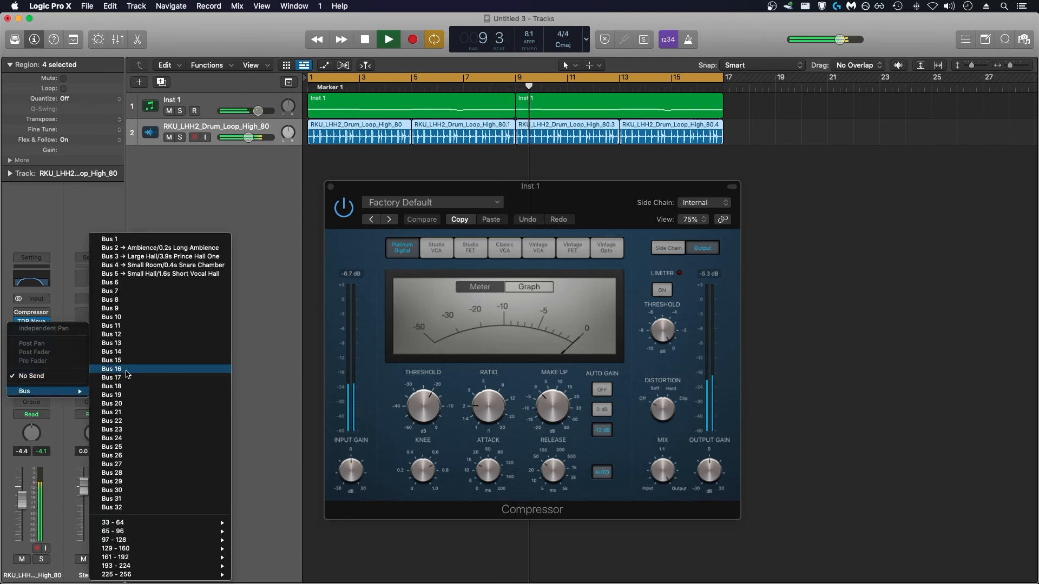
{"action": "left_click", "coordinate": [150, 319]}
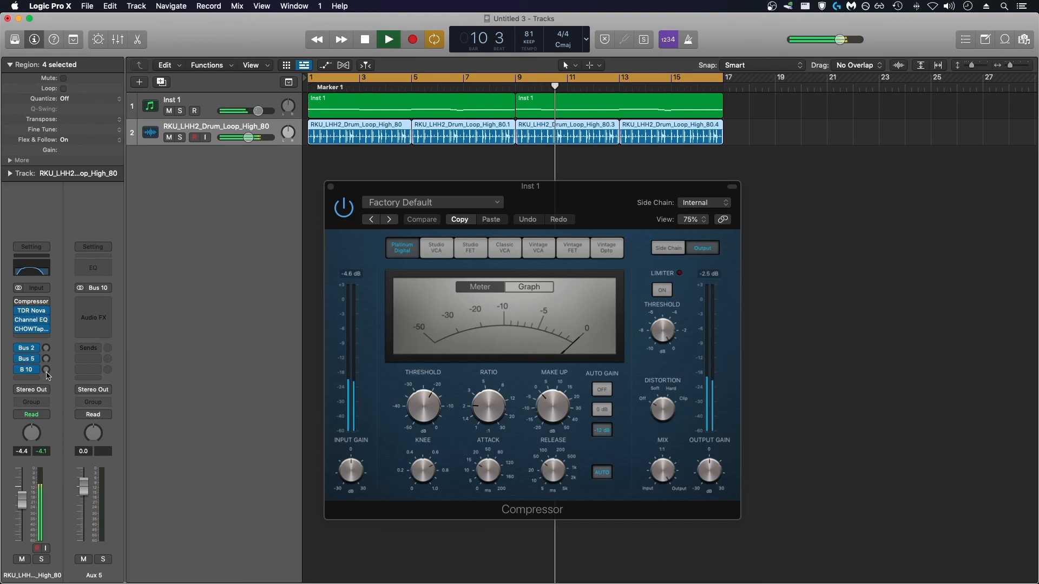
{"action": "key", "text": "space"}
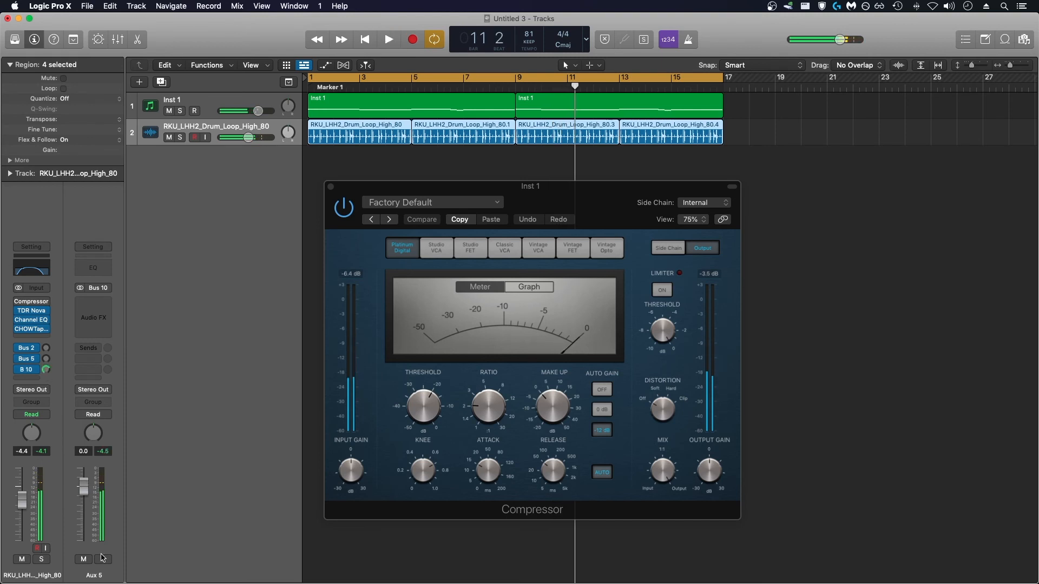
Step: Rename the Bus 10 aux channel DRUM SC, mute it and pull its fader all the way down
{"action": "double_click", "coordinate": [93, 573]}
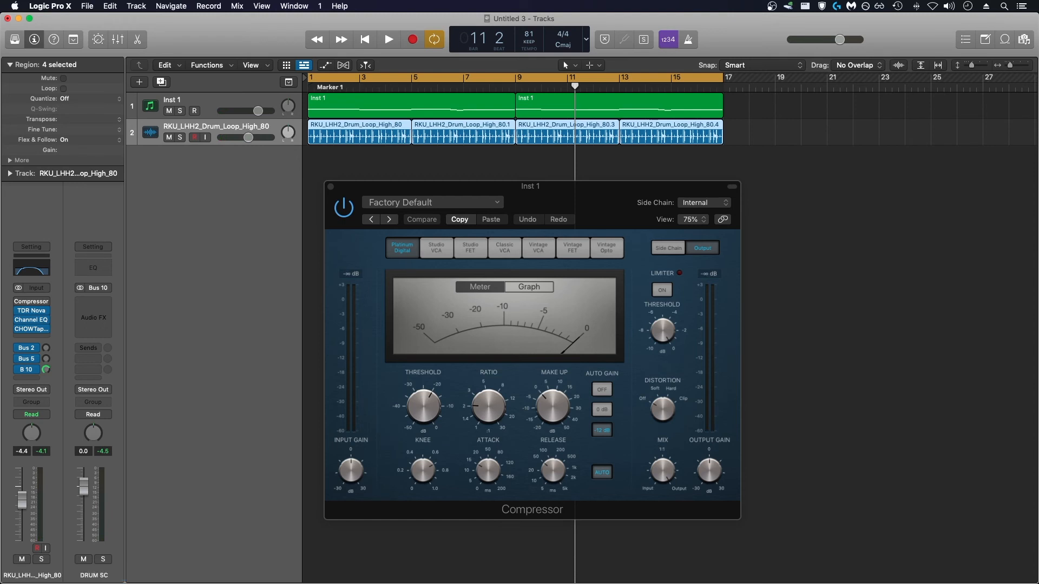
{"action": "key", "text": "Return"}
{"action": "key", "text": "space"}
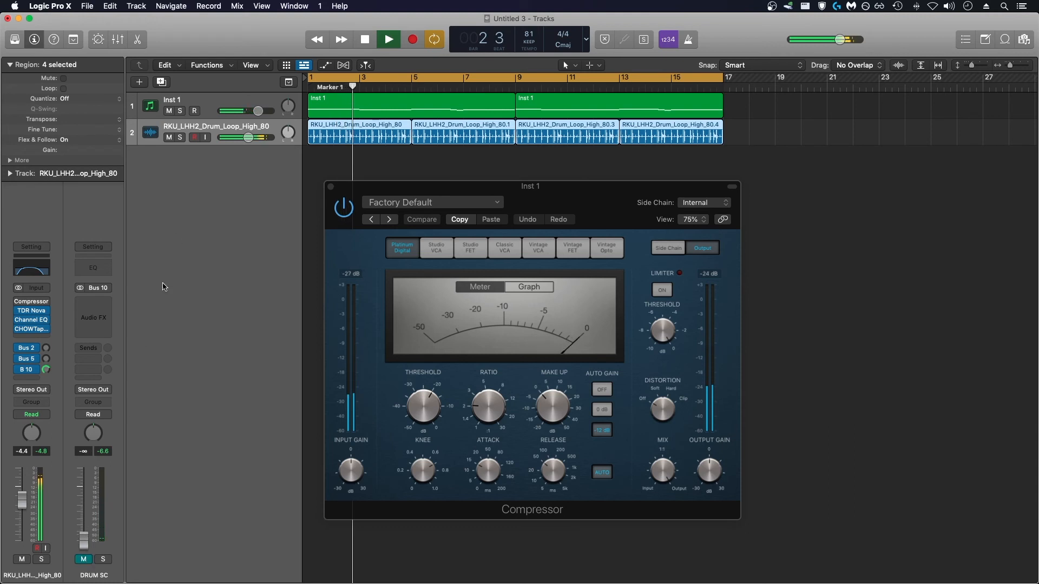
Step: Set the side chain source of the Inst 1 track's Compressor to Bus 10, fed by the drum loop
{"action": "left_click", "coordinate": [209, 107]}
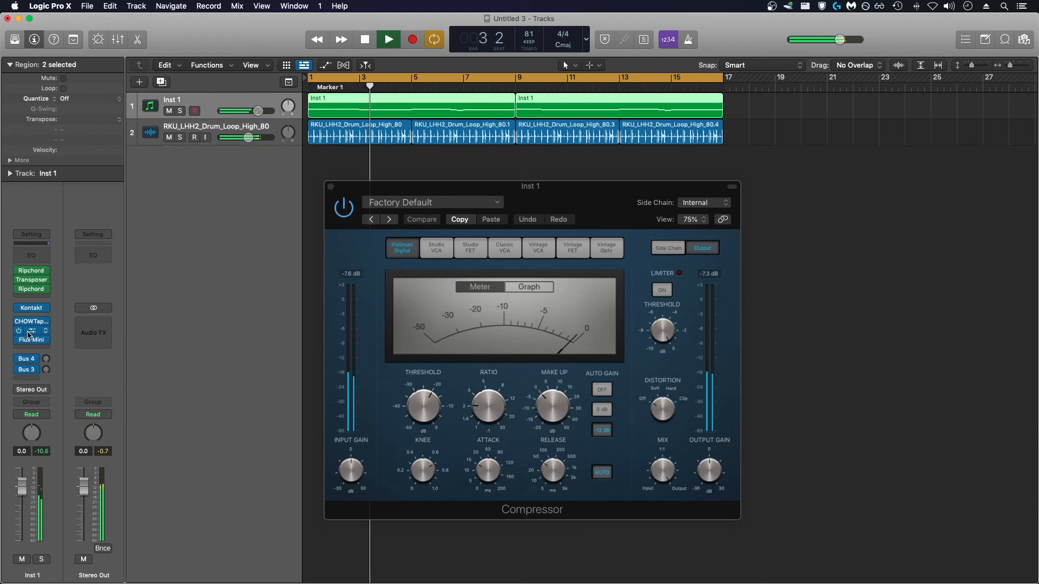
{"action": "left_click", "coordinate": [30, 334]}
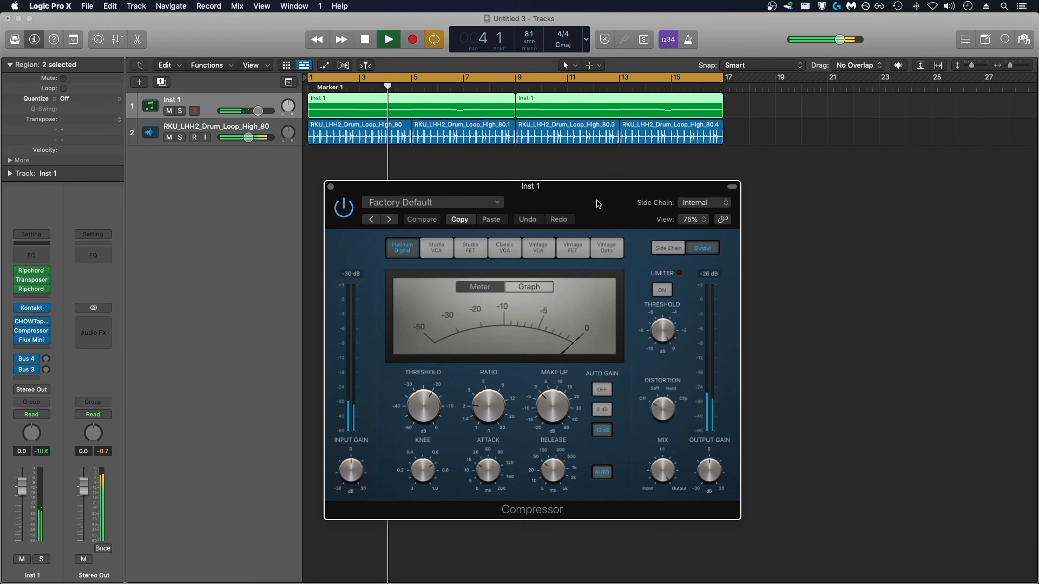
{"action": "left_click", "coordinate": [685, 202]}
{"action": "mouse_move", "coordinate": [722, 239]}
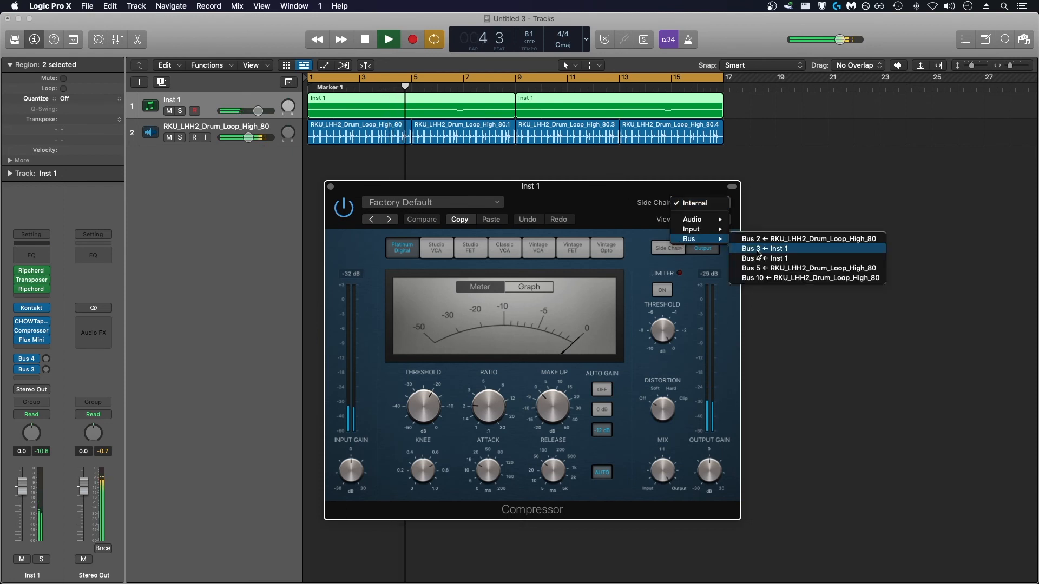
{"action": "left_click", "coordinate": [776, 279]}
{"action": "key", "text": "space"}
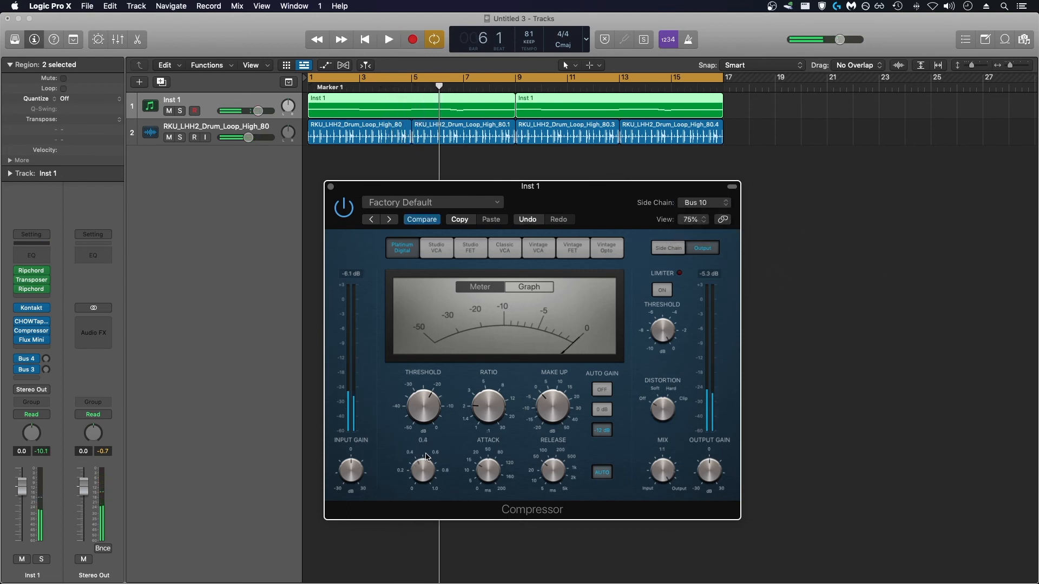
Step: Turn off the Inst 1 Compressor's Auto Gain, raise its ratio and set the threshold to -26.5 dB
{"action": "key", "text": "space"}
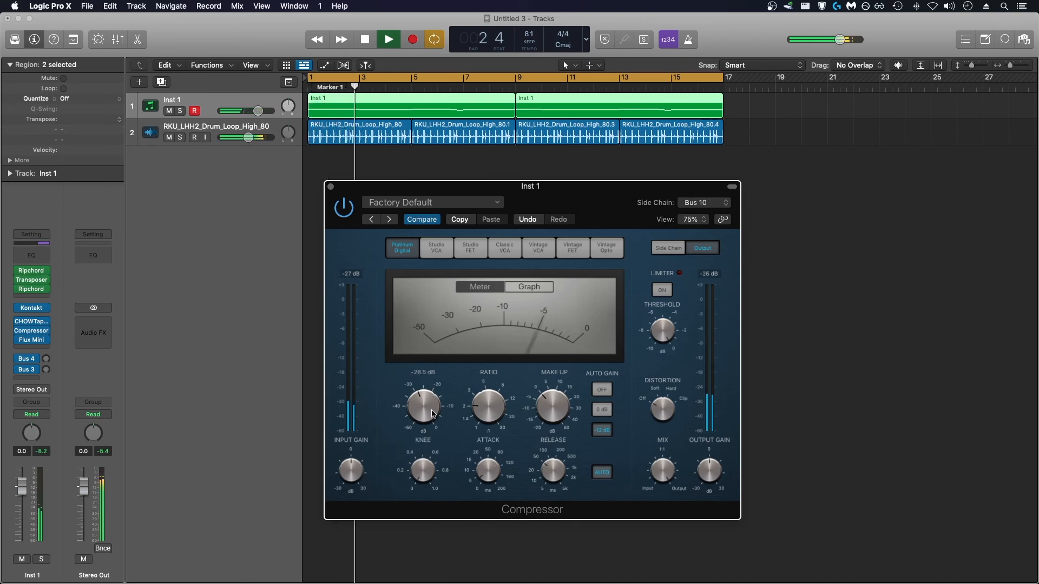
{"action": "left_click", "coordinate": [602, 389]}
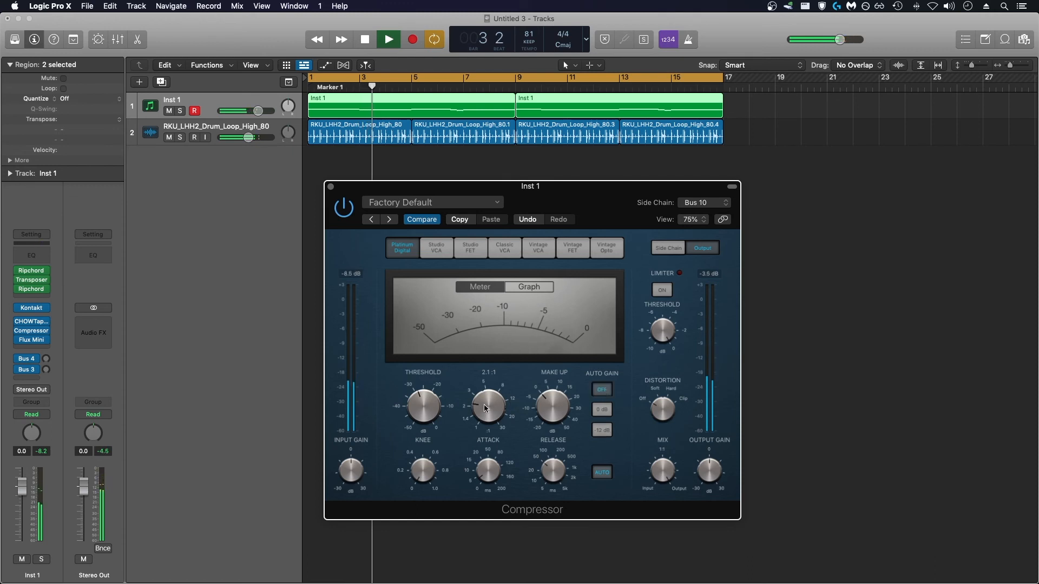
{"action": "left_click_drag", "start_coordinate": [412, 397], "coordinate": [427, 414]}
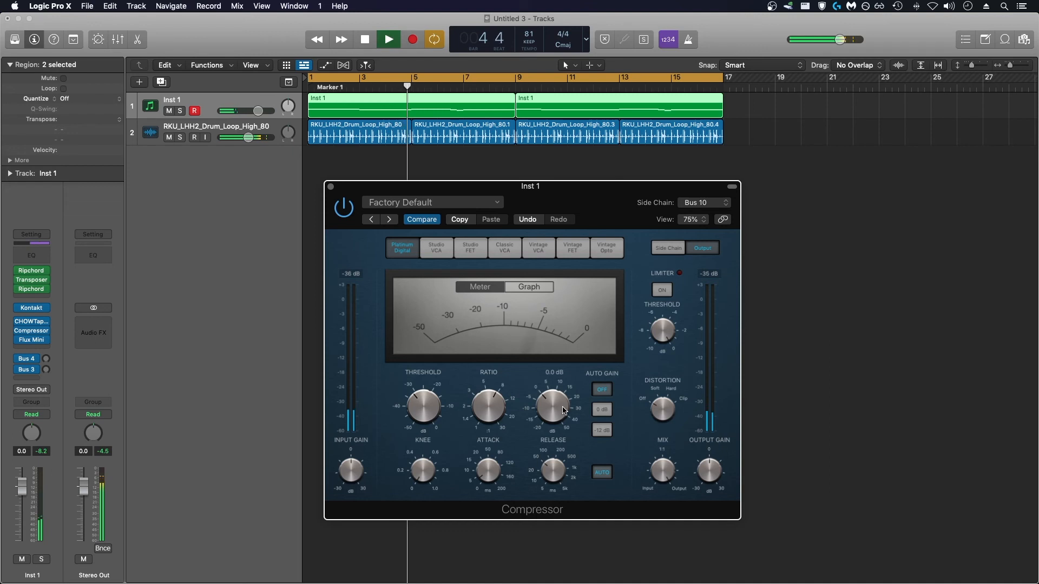
{"action": "left_click_drag", "start_coordinate": [564, 394], "coordinate": [566, 400]}
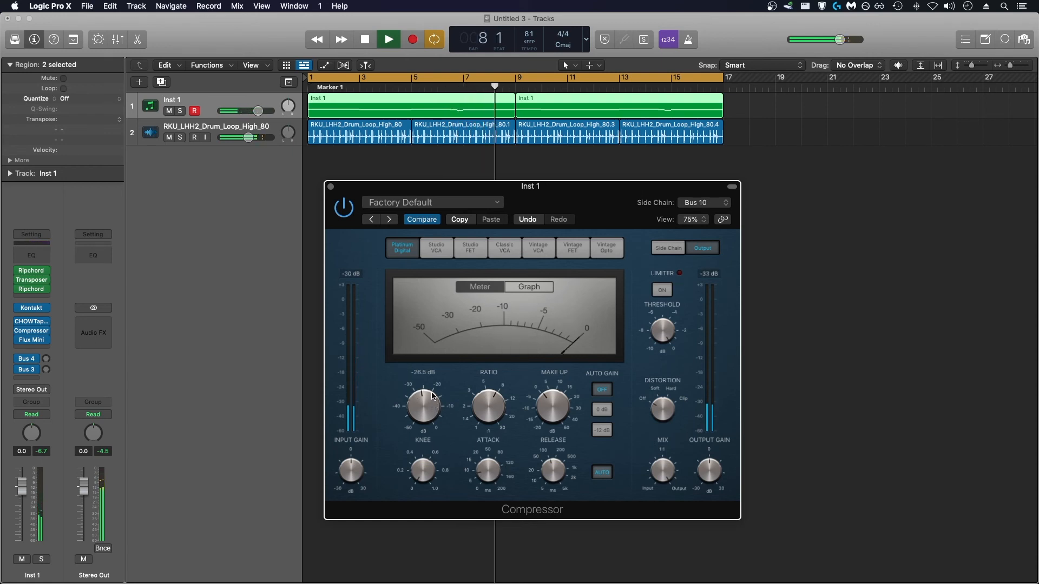
{"action": "left_click", "coordinate": [330, 187]}
Step: Insert a stereo Channel EQ after the Inst 1 Compressor and set a high shelf at 1340 Hz, +2.8 dB
{"action": "left_click", "coordinate": [31, 336]}
{"action": "mouse_move", "coordinate": [92, 384]}
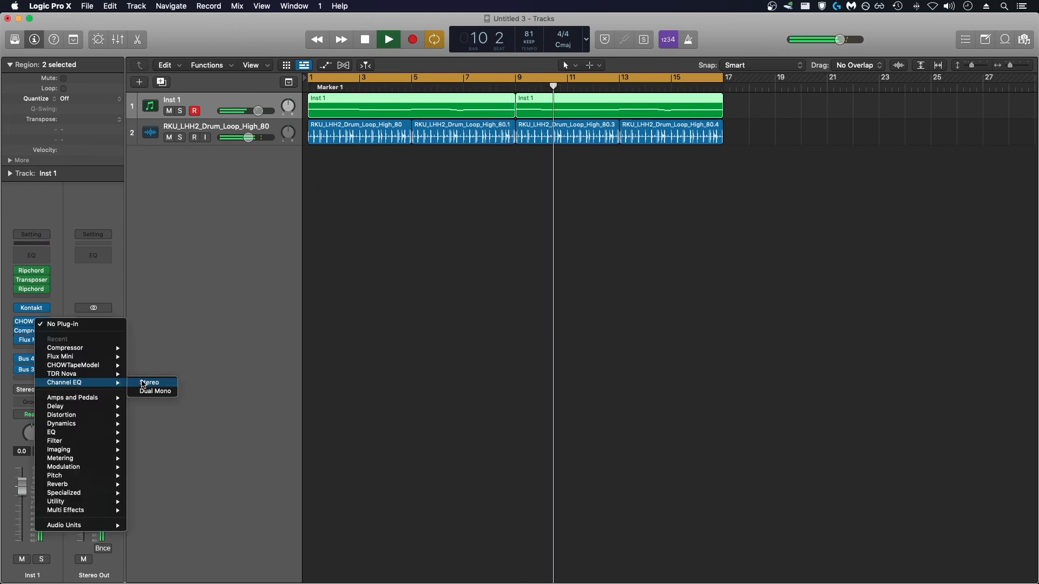
{"action": "left_click", "coordinate": [145, 384]}
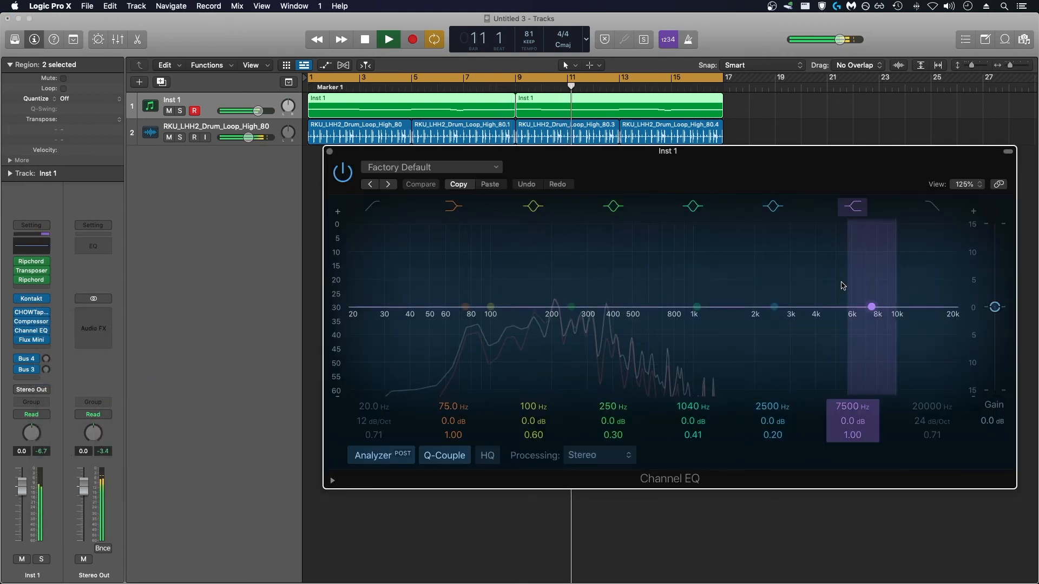
{"action": "left_click_drag", "start_coordinate": [845, 279], "coordinate": [691, 267]}
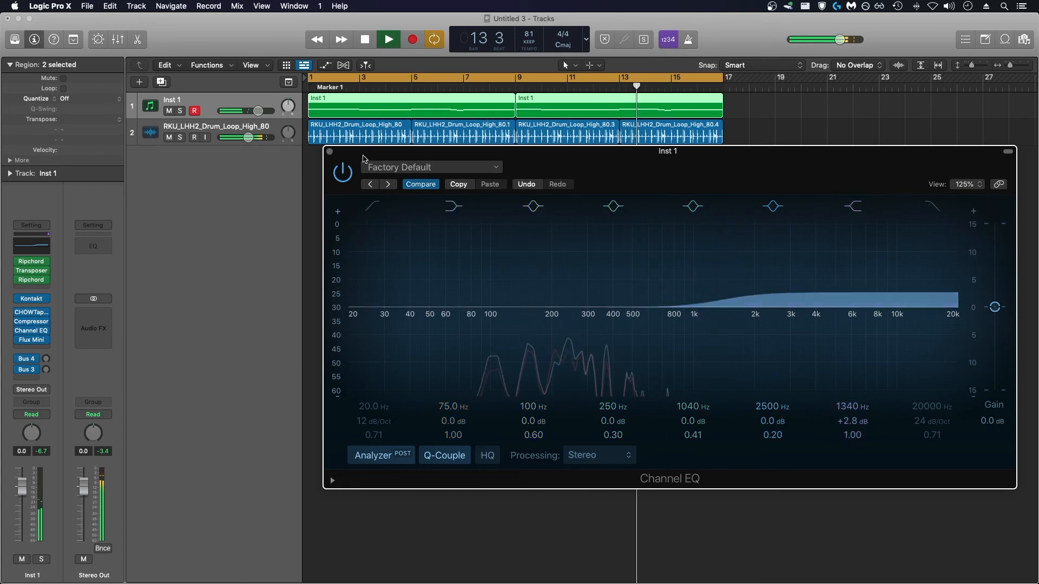
{"action": "left_click", "coordinate": [330, 151]}
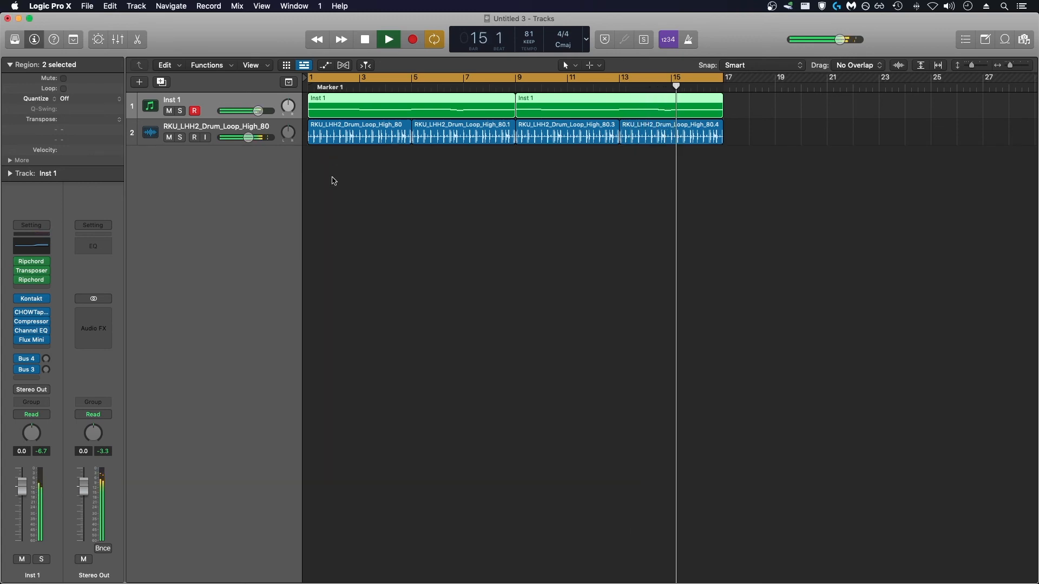
Step: Create a software instrument track below the drum loop and load Serum as its instrument
{"action": "key", "text": "space"}
{"action": "left_click", "coordinate": [220, 128]}
{"action": "right_click", "coordinate": [221, 128]}
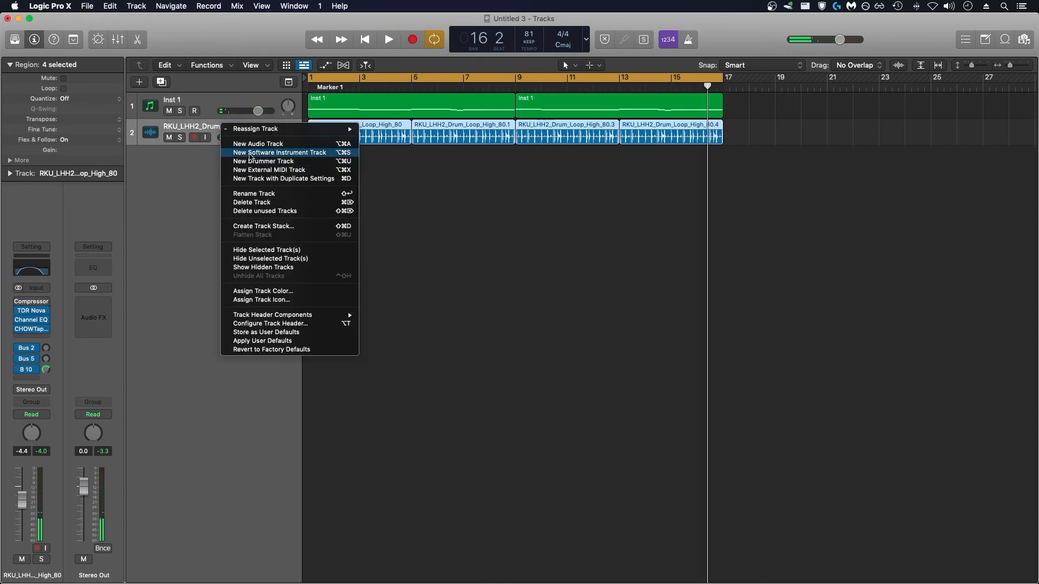
{"action": "left_click", "coordinate": [270, 156]}
{"action": "left_click_drag", "start_coordinate": [45, 370], "coordinate": [46, 387]}
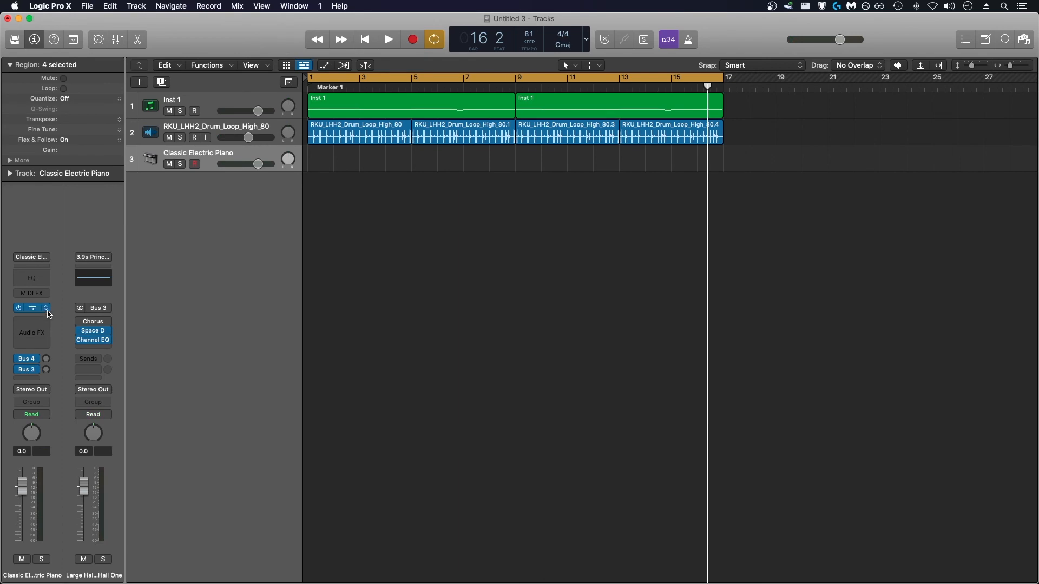
{"action": "left_click", "coordinate": [47, 309]}
{"action": "mouse_move", "coordinate": [81, 297]}
{"action": "left_click", "coordinate": [205, 297]}
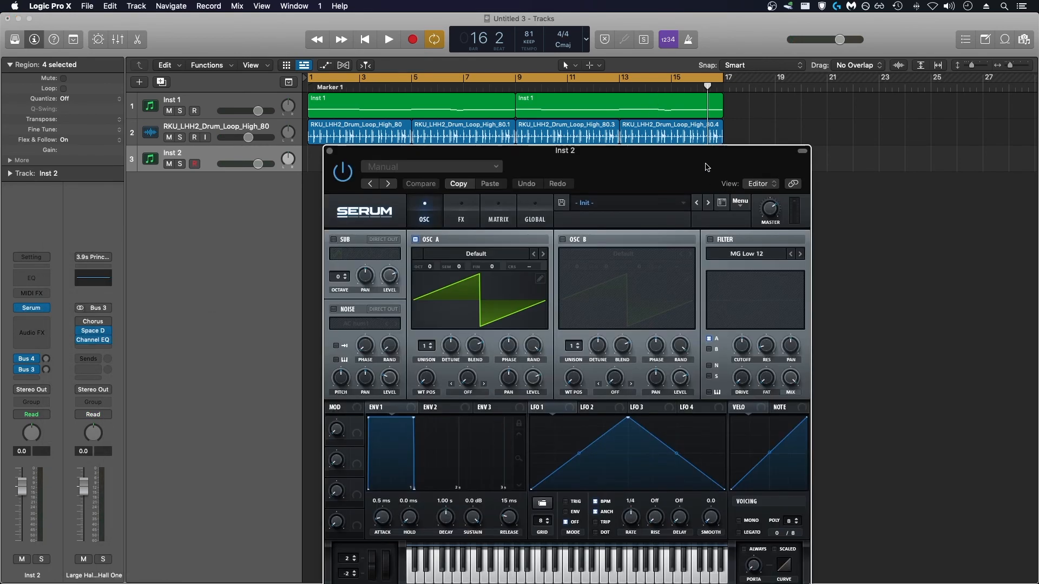
Step: Load the BA_Lazy preset from the Tunecraft LoFi Therapy_Serum Presets folder in Serum
{"action": "left_click_drag", "start_coordinate": [622, 151], "coordinate": [530, 114]}
{"action": "left_click", "coordinate": [574, 167]}
{"action": "mouse_move", "coordinate": [582, 258]}
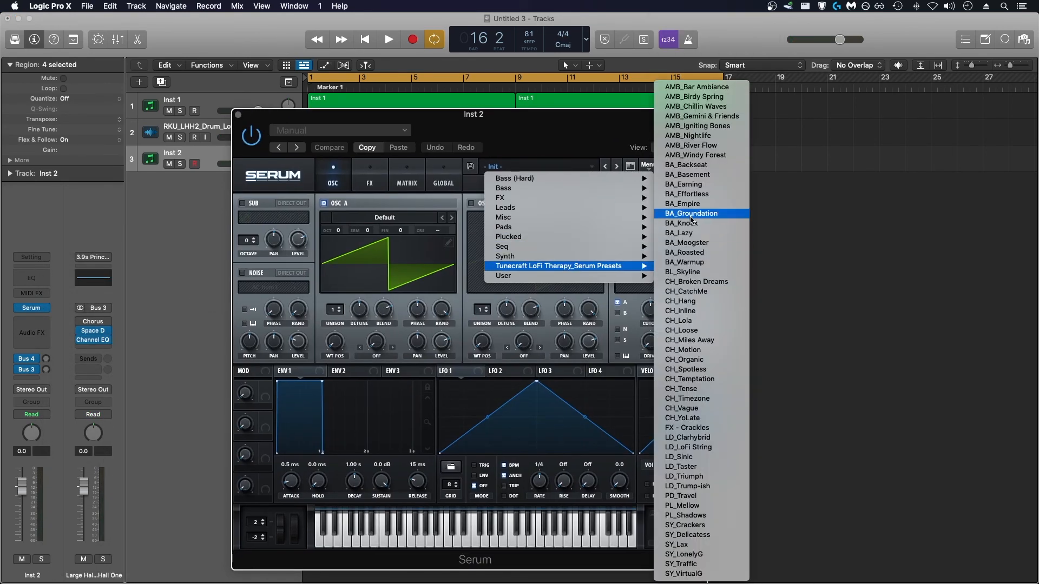
{"action": "left_click", "coordinate": [681, 244]}
Step: Record a bass line on the BA_Lazy track from bar 1 to bar 17, discarding the first take
{"action": "key", "text": "space"}
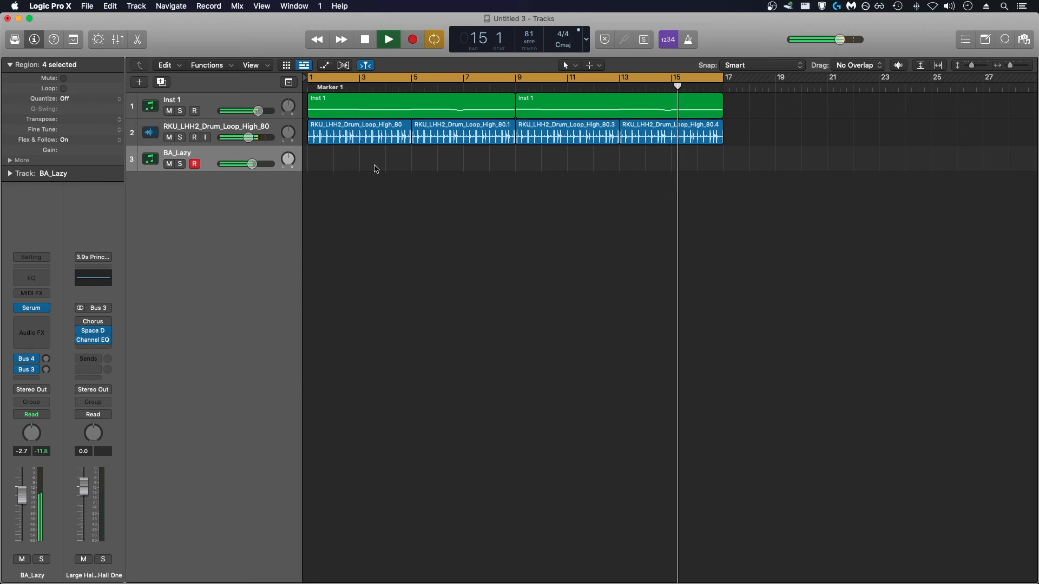
{"action": "key", "text": "r"}
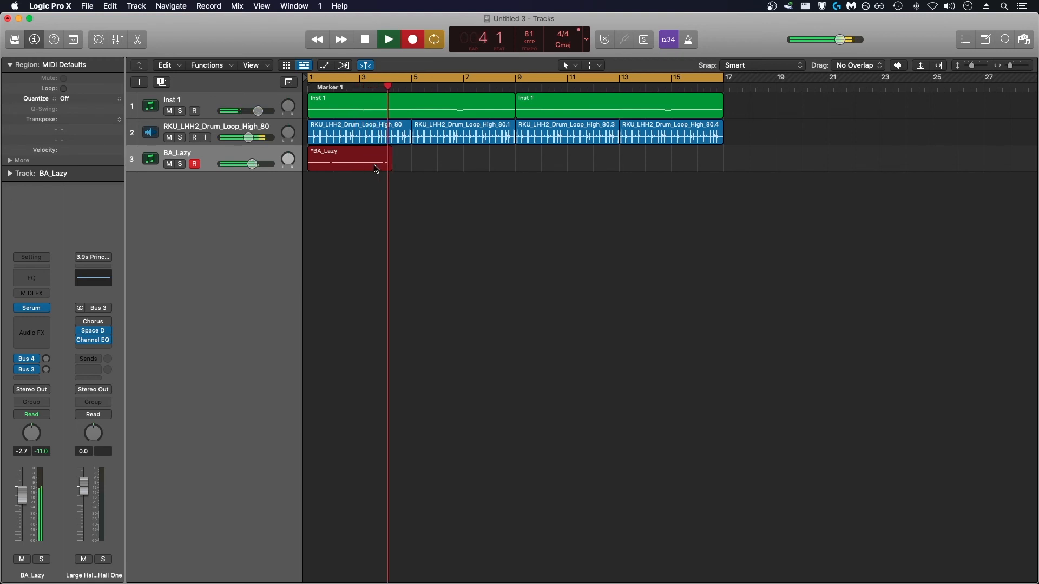
{"action": "key", "text": "Return"}
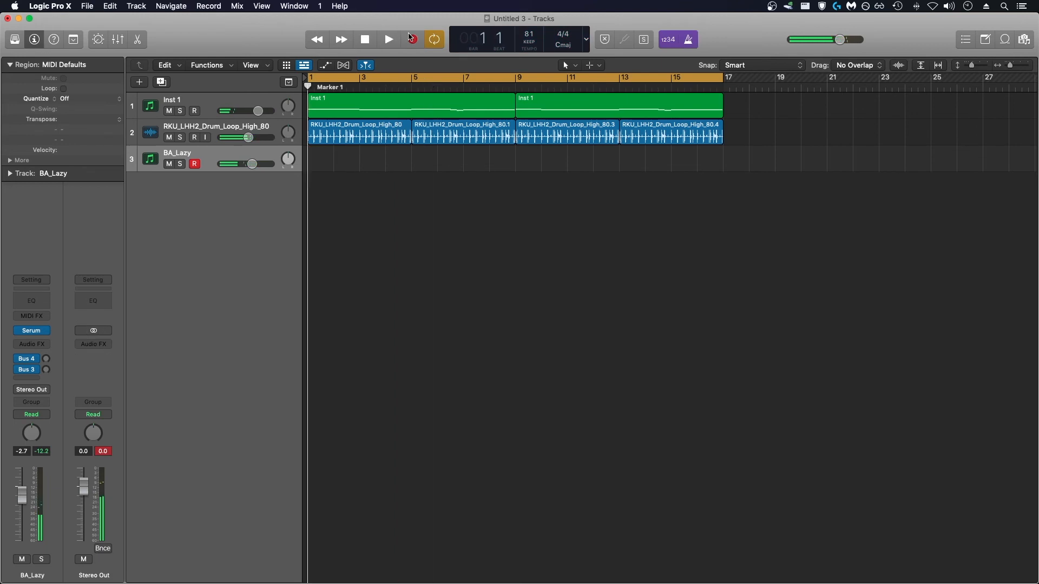
{"action": "left_click", "coordinate": [408, 37]}
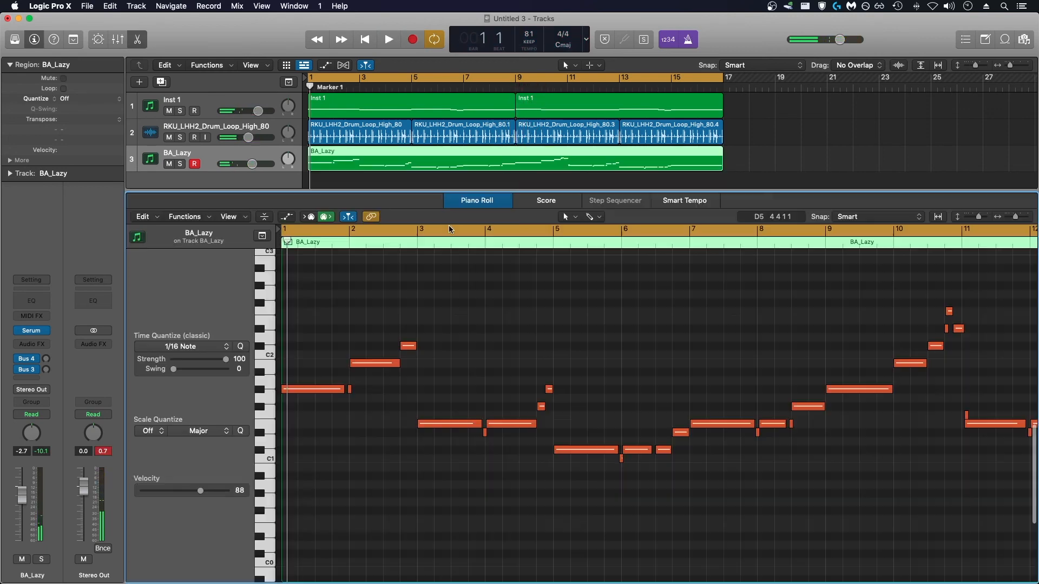
Step: Try the bass region's D#1 notes a semitone lower at D1 during playback, and move them back up to D#1
{"action": "key", "text": "space"}
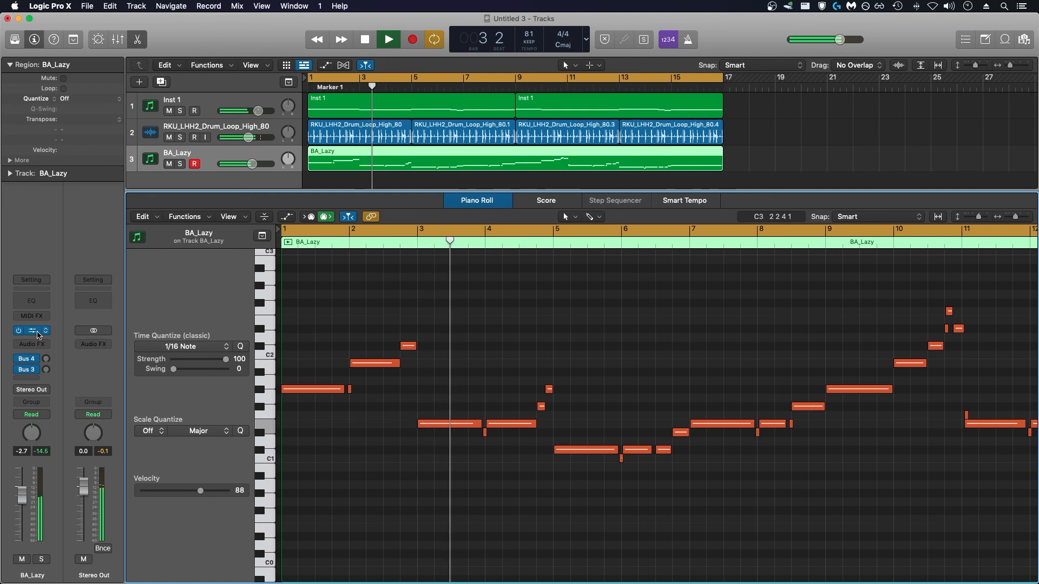
{"action": "key", "text": "super+Right"}
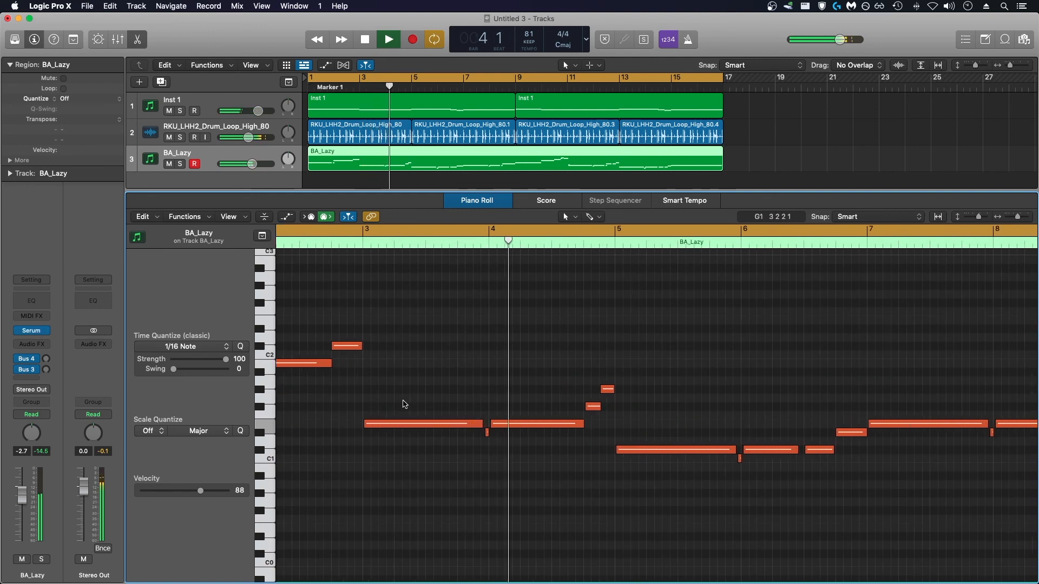
{"action": "key", "text": "space"}
{"action": "key", "text": "alt+Down"}
{"action": "key", "text": "space"}
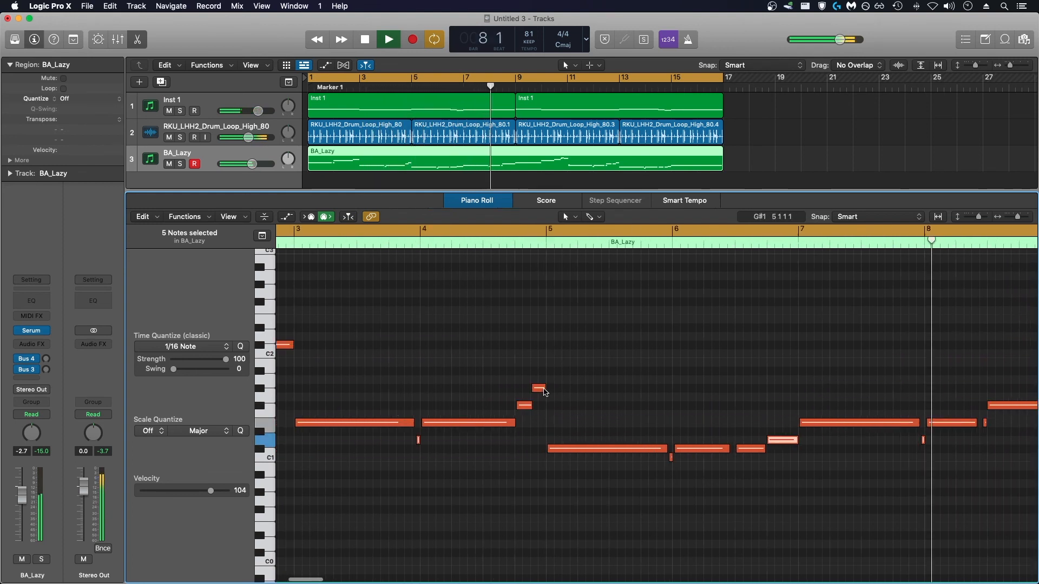
{"action": "key", "text": "space"}
{"action": "left_click", "coordinate": [433, 439]}
{"action": "left_click", "coordinate": [266, 438]}
{"action": "left_click_drag", "start_coordinate": [433, 439], "coordinate": [434, 430]}
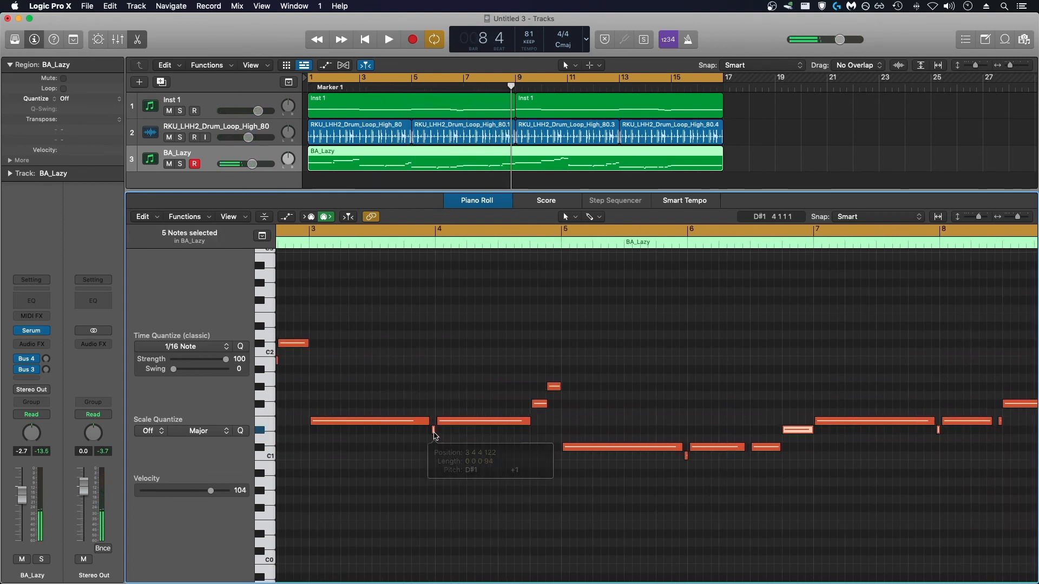
Step: Lower the two C1 notes of the bass region to B0 and play from around bar 5 with cycle mode off
{"action": "left_click", "coordinate": [269, 456]}
{"action": "left_click_drag", "start_coordinate": [686, 456], "coordinate": [686, 464]}
{"action": "key", "text": "c"}
{"action": "left_click", "coordinate": [563, 242]}
{"action": "key", "text": "space"}
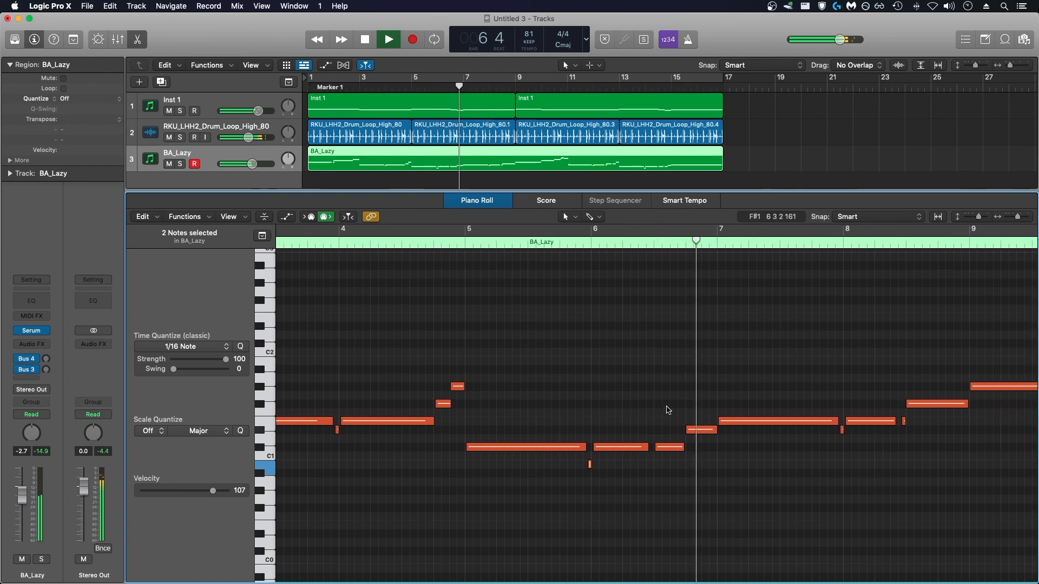
Step: Lower the F2 note at beat 10 4 to E2 and delete the short F1 note at the start of bar 11
{"action": "left_click_drag", "start_coordinate": [523, 350], "coordinate": [523, 358]}
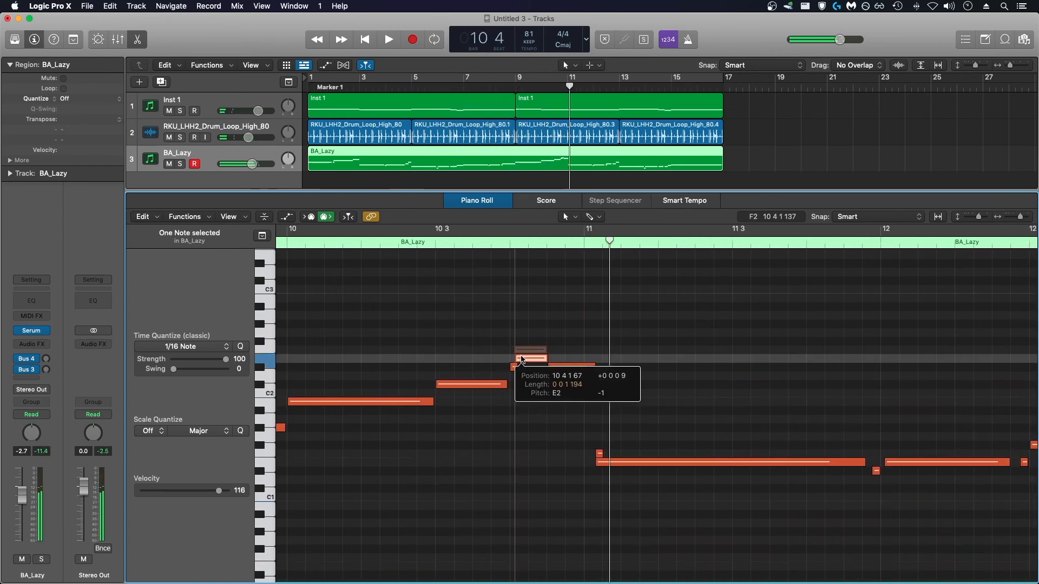
{"action": "key", "text": "space"}
{"action": "key", "text": "super+Right"}
{"action": "left_click", "coordinate": [587, 453]}
{"action": "key", "text": "Delete"}
{"action": "key", "text": "space"}
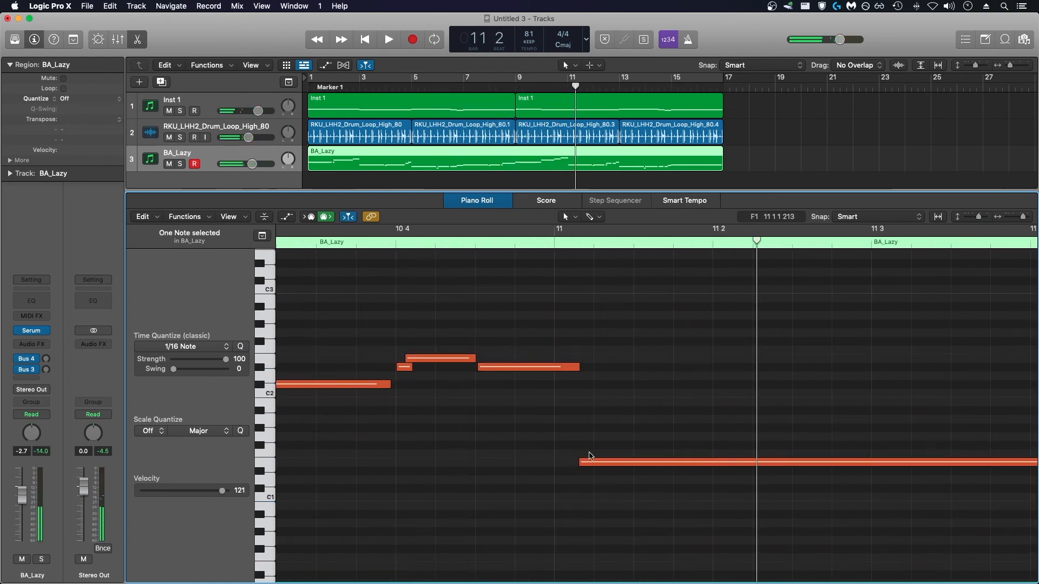
Step: Extend the start of bar 11's long E1 note closer to the bar line and trim the preceding D#2 note to meet it
{"action": "key", "text": "super+Left"}
{"action": "key", "text": "super+Left"}
{"action": "key", "text": "super+Left"}
{"action": "left_click", "coordinate": [590, 242]}
{"action": "key", "text": "super+Right"}
{"action": "key", "text": "super+Right"}
{"action": "left_click_drag", "start_coordinate": [575, 367], "coordinate": [569, 368]}
{"action": "key", "text": "super+Right"}
{"action": "left_click_drag", "start_coordinate": [380, 462], "coordinate": [367, 462]}
{"action": "left_click_drag", "start_coordinate": [385, 369], "coordinate": [383, 370]}
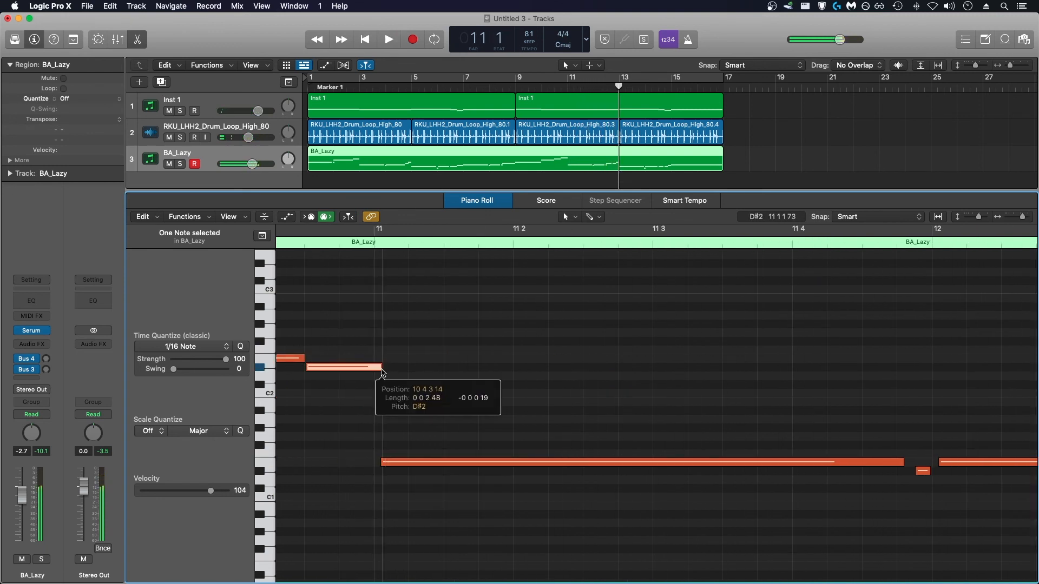
Step: Insert a stereo Compressor after Serum on the BA_Lazy track and set its side chain to Bus 10
{"action": "left_click", "coordinate": [35, 345]}
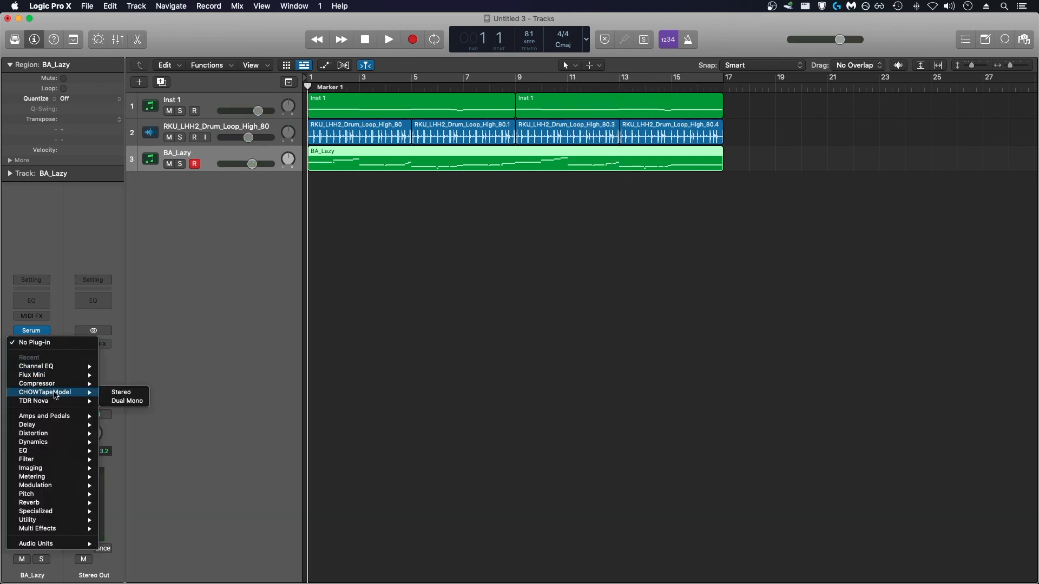
{"action": "left_click", "coordinate": [223, 317]}
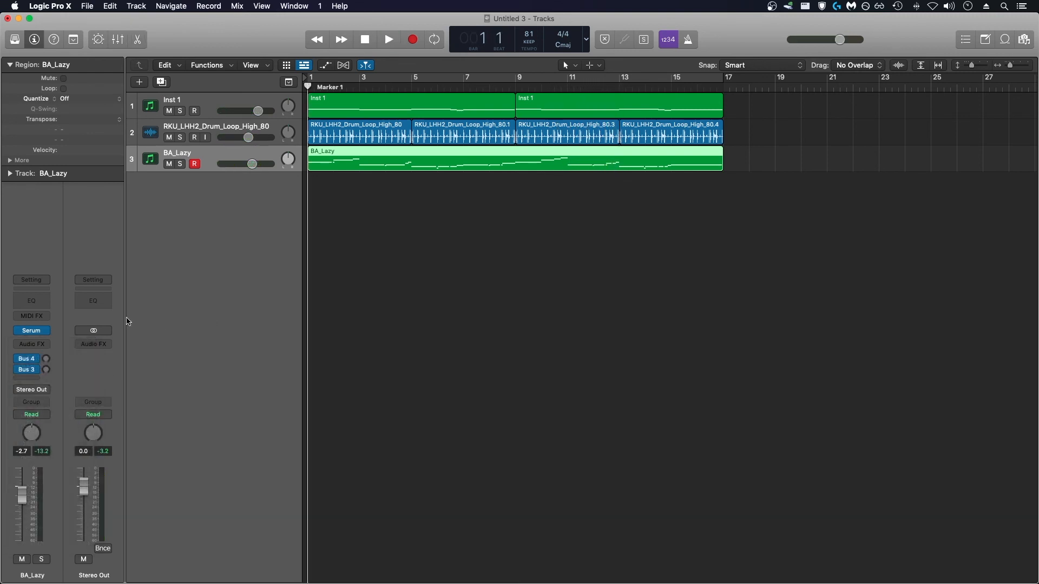
{"action": "key", "text": "space"}
{"action": "left_click", "coordinate": [28, 345]}
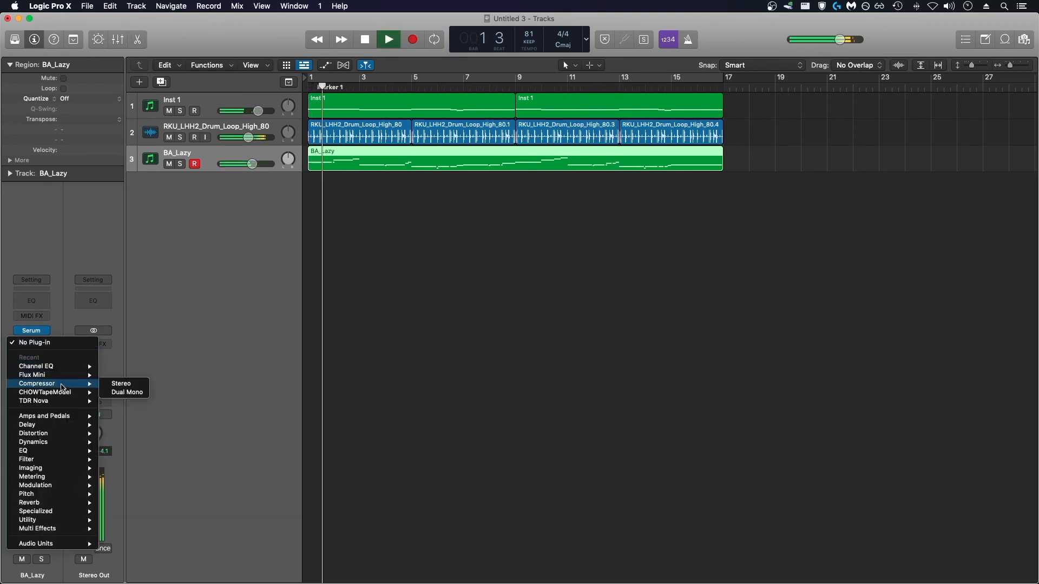
{"action": "left_click", "coordinate": [116, 385]}
{"action": "left_click", "coordinate": [700, 167]}
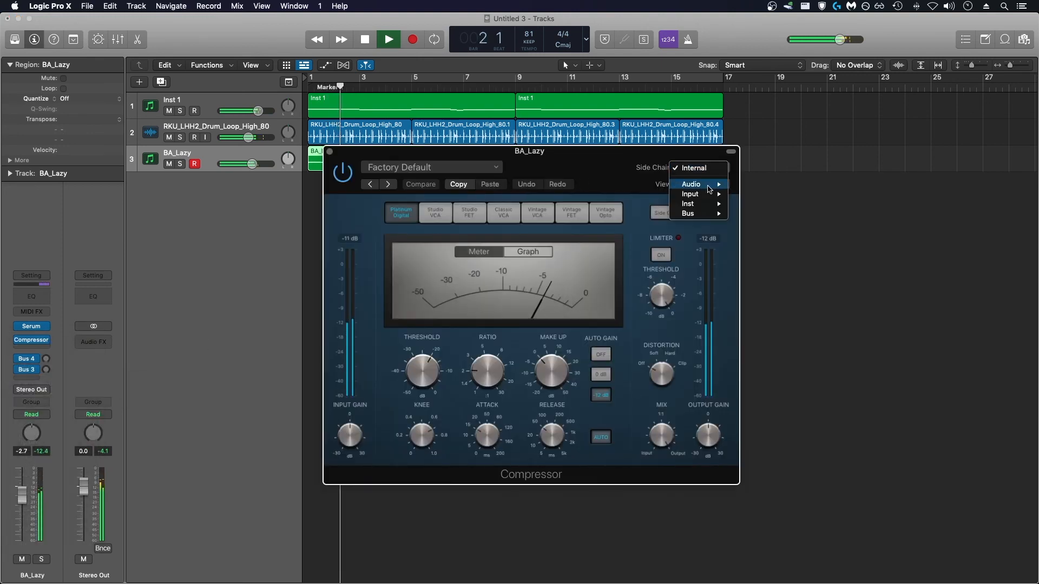
{"action": "mouse_move", "coordinate": [703, 213]}
{"action": "left_click", "coordinate": [797, 253]}
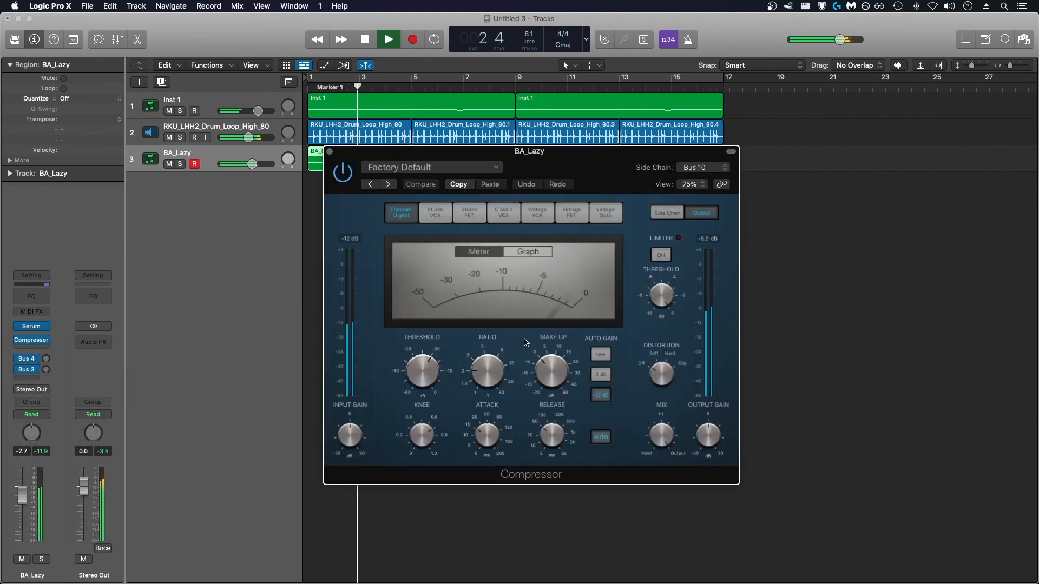
Step: Turn off the bass Compressor's Auto Gain, raise its ratio and lower its threshold
{"action": "left_click_drag", "start_coordinate": [480, 371], "coordinate": [479, 368]}
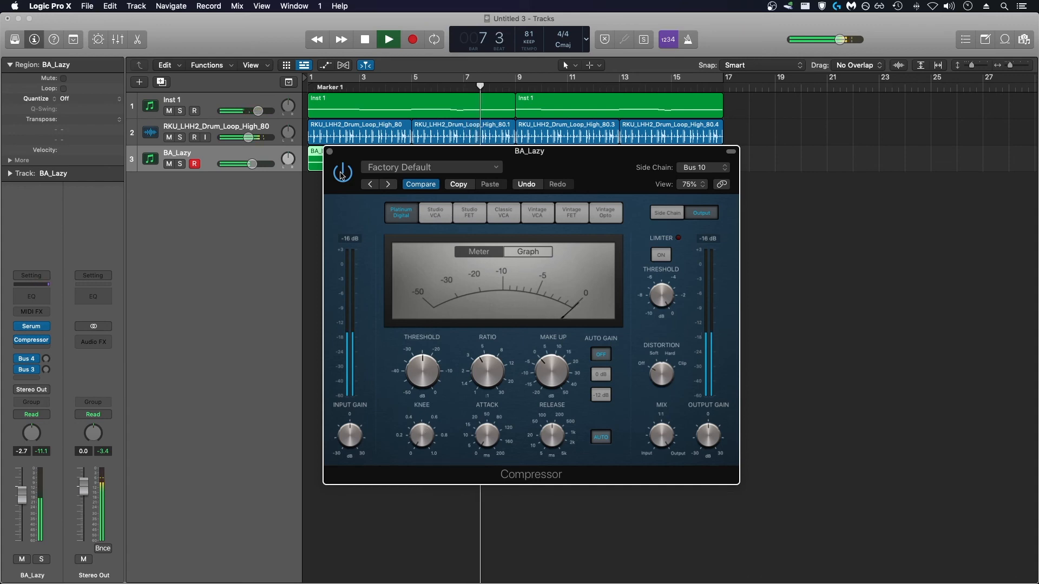
{"action": "left_click", "coordinate": [330, 152]}
{"action": "key", "text": "space"}
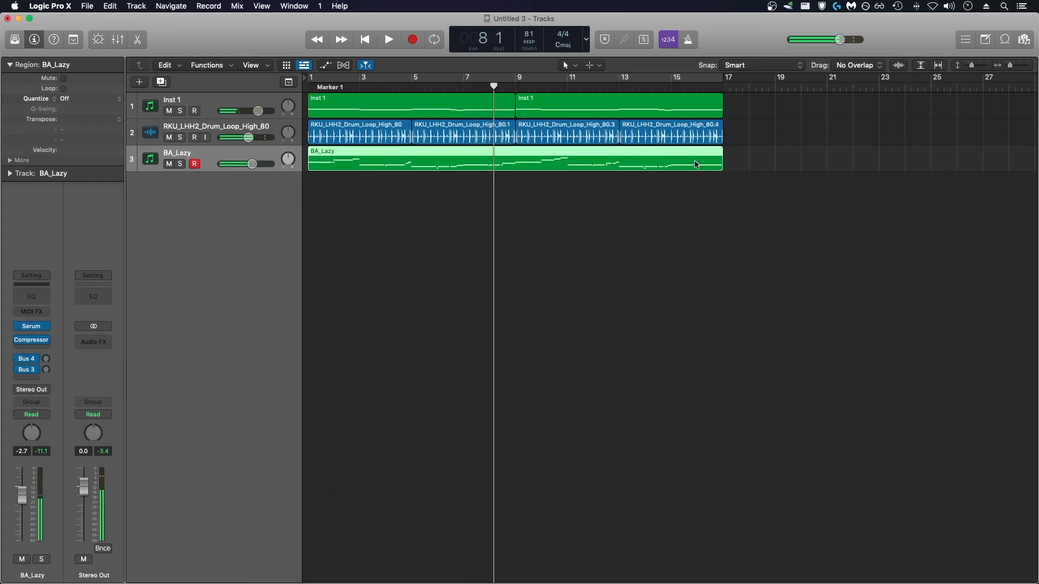
Step: Raise all notes of the BA_Lazy region by two semitones and play the result from the start
{"action": "double_click", "coordinate": [693, 160]}
{"action": "scroll", "coordinate": [603, 306], "scroll_direction": "left", "scroll_amount": 15}
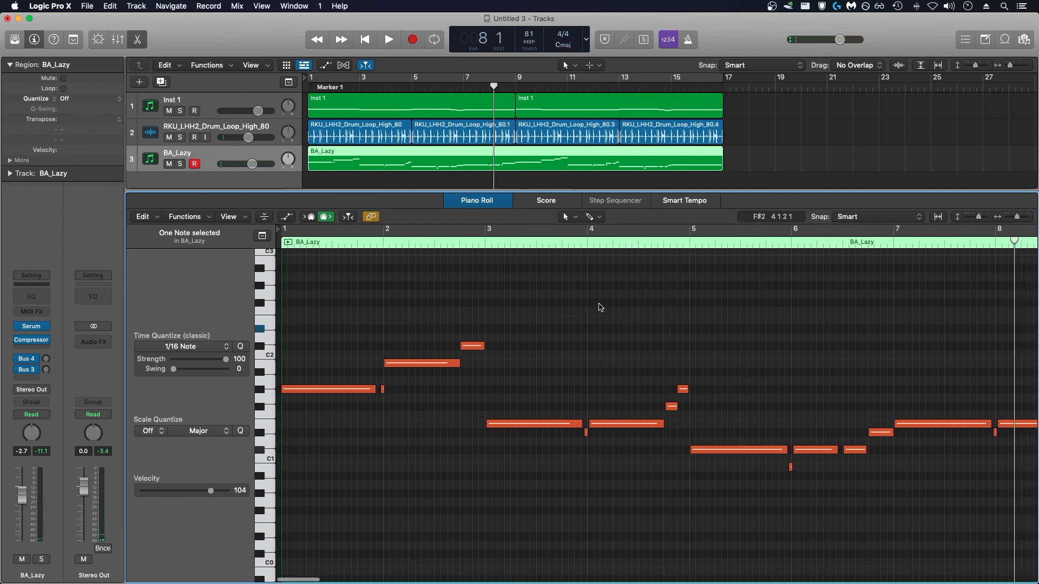
{"action": "key", "text": "super+a"}
{"action": "left_click_drag", "start_coordinate": [312, 390], "coordinate": [312, 372]}
{"action": "key", "text": "space"}
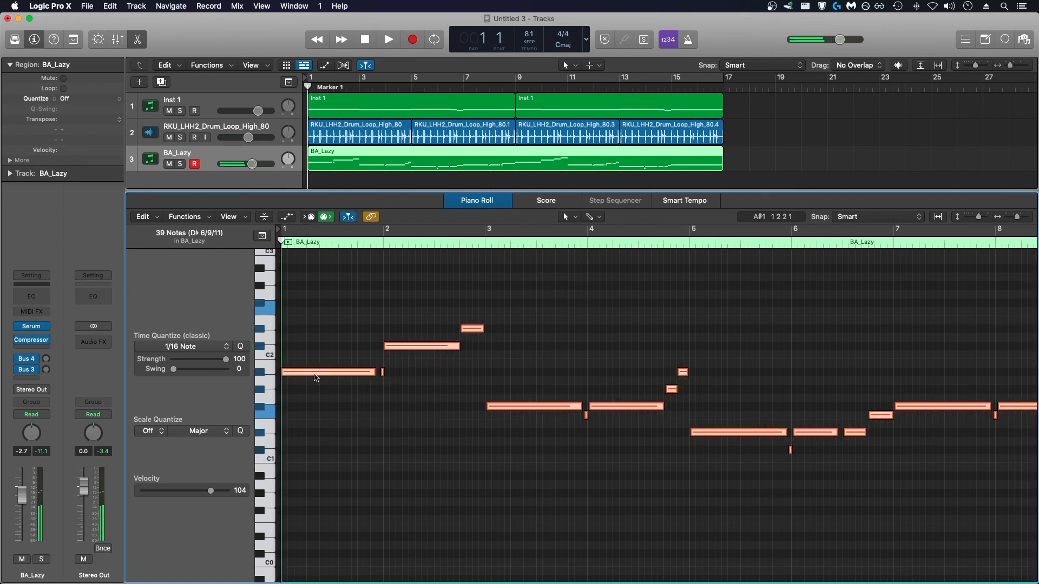
{"action": "key", "text": "p"}
{"action": "key", "text": "space"}
Step: Set the Transposer on the Inst 1 track to 4 semitones while checking it against the playback
{"action": "left_click", "coordinate": [220, 97]}
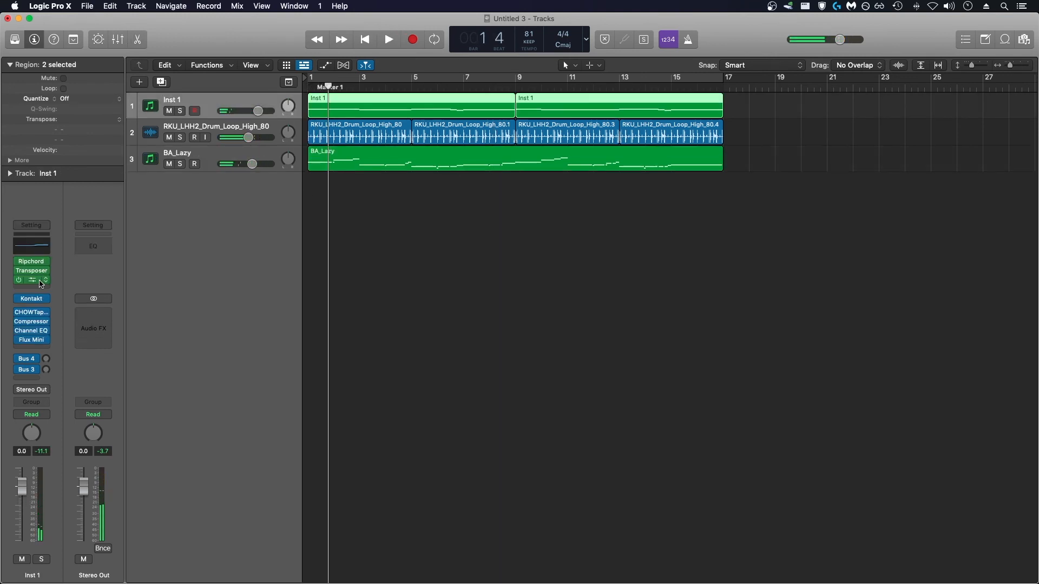
{"action": "left_click", "coordinate": [31, 270]}
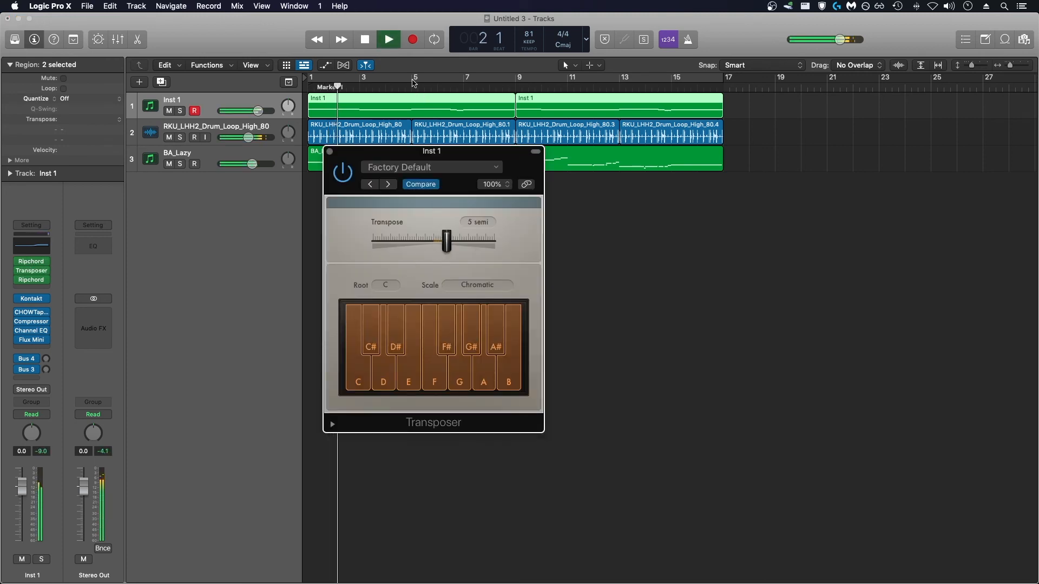
{"action": "left_click", "coordinate": [366, 37]}
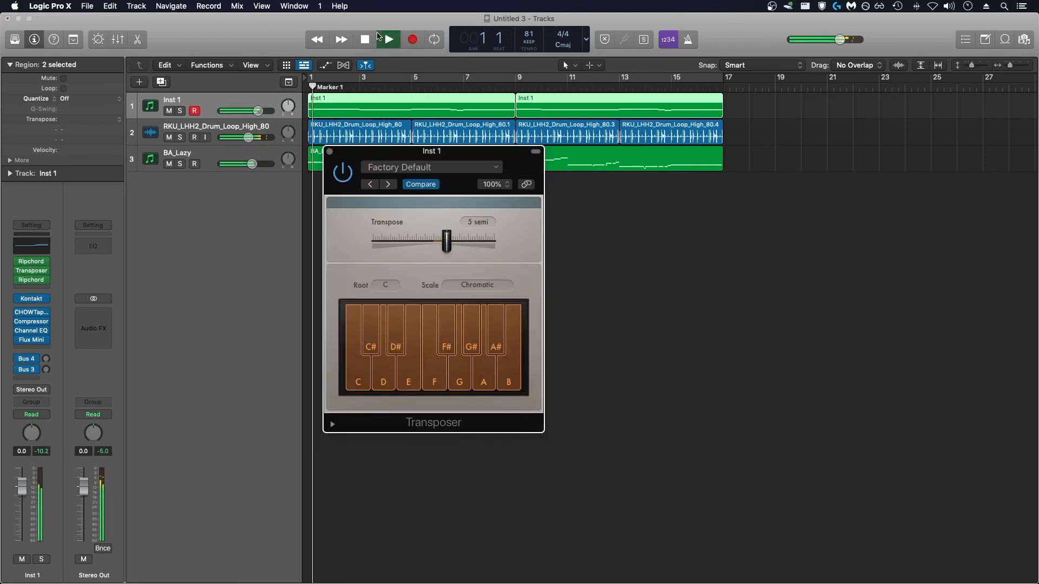
{"action": "left_click", "coordinate": [330, 152]}
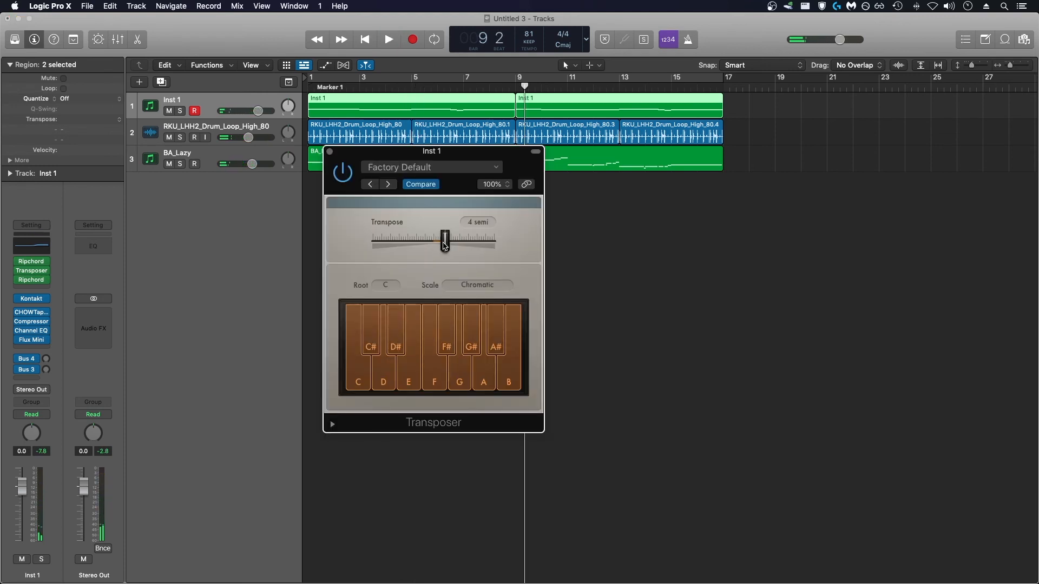
{"action": "left_click", "coordinate": [329, 152]}
Step: Lower all notes of the BA_Lazy region by one semitone and play from the start
{"action": "left_click", "coordinate": [201, 154]}
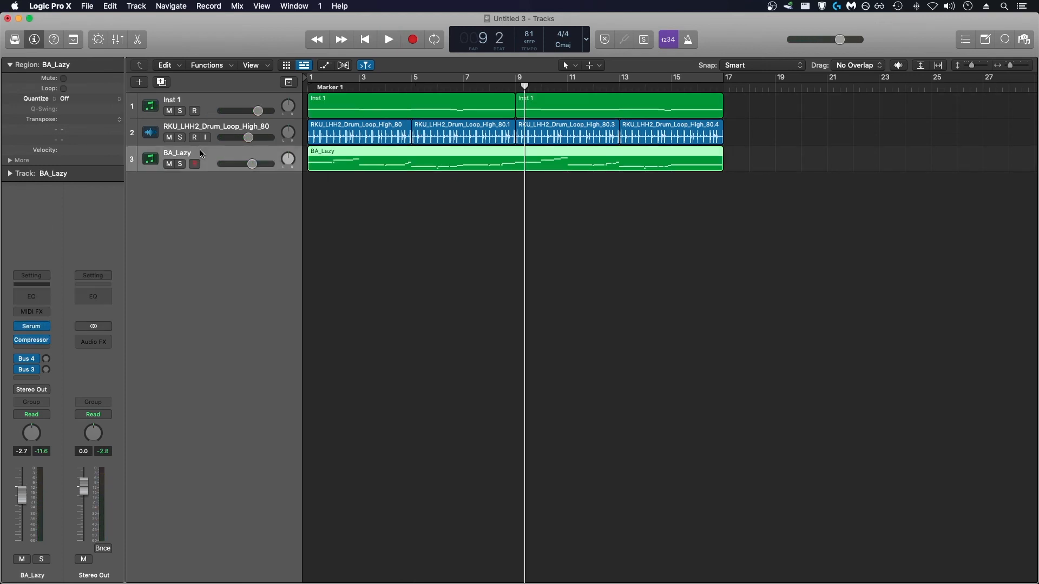
{"action": "double_click", "coordinate": [349, 166]}
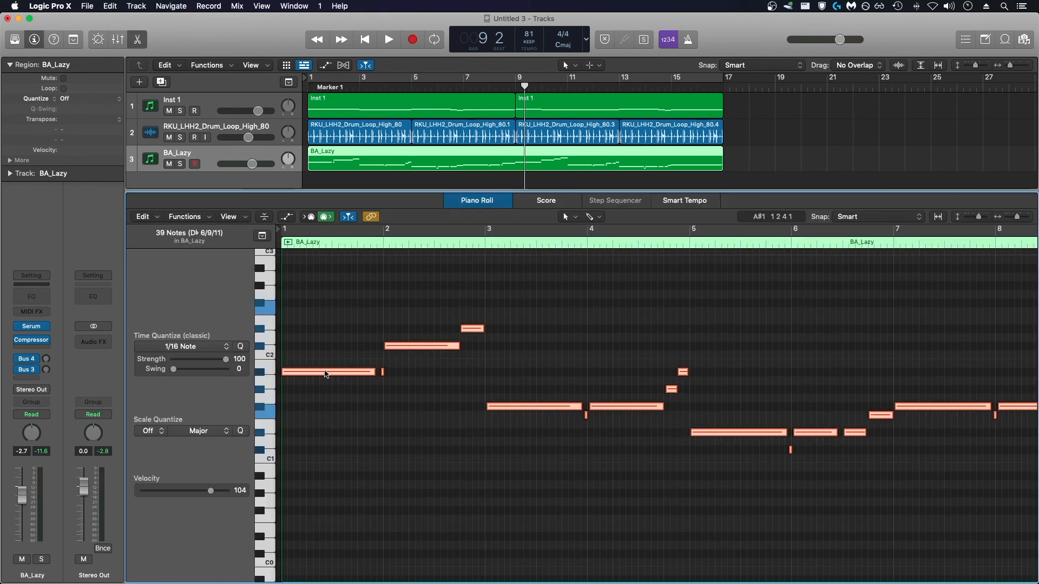
{"action": "left_click_drag", "start_coordinate": [326, 373], "coordinate": [326, 380]}
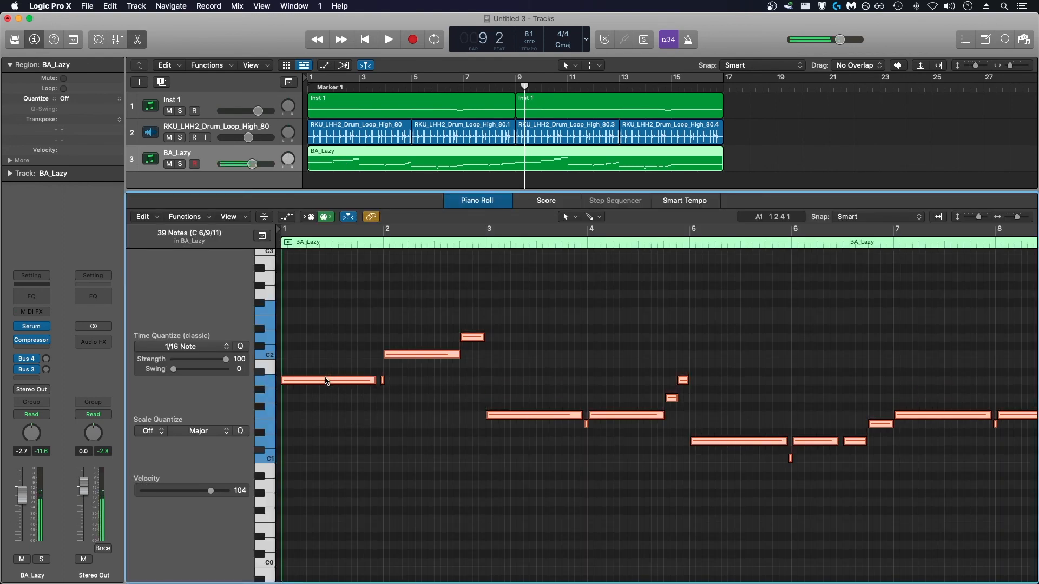
{"action": "key", "text": "Return"}
{"action": "key", "text": "space"}
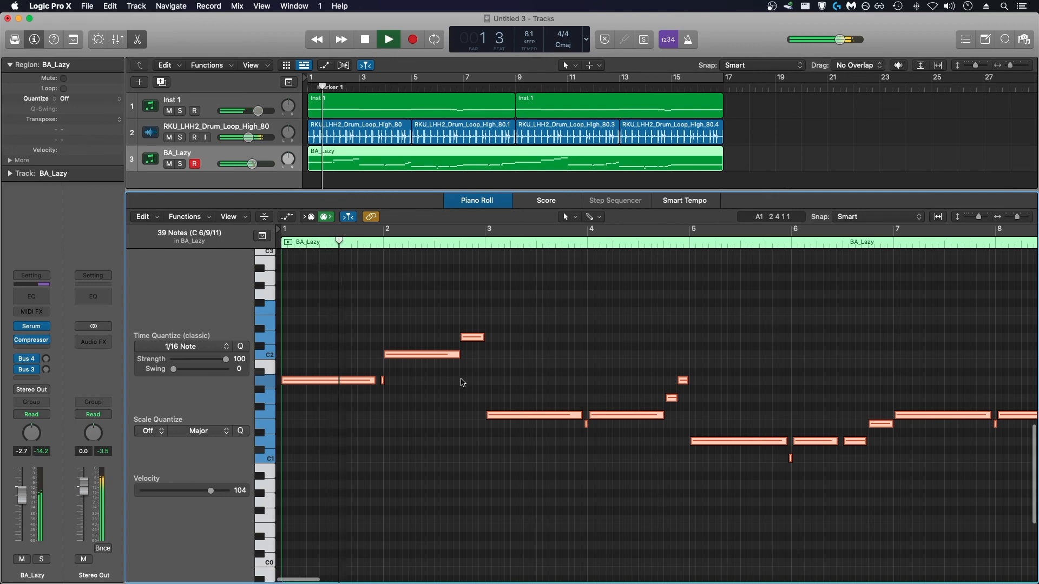
Step: Lengthen the opening A1 bass note to end just before the short note ahead of bar 2, and play from the start
{"action": "key", "text": "super+Right"}
{"action": "key", "text": "super+Right"}
{"action": "key", "text": "super+Right"}
{"action": "key", "text": "super+Right"}
{"action": "key", "text": "super+Right"}
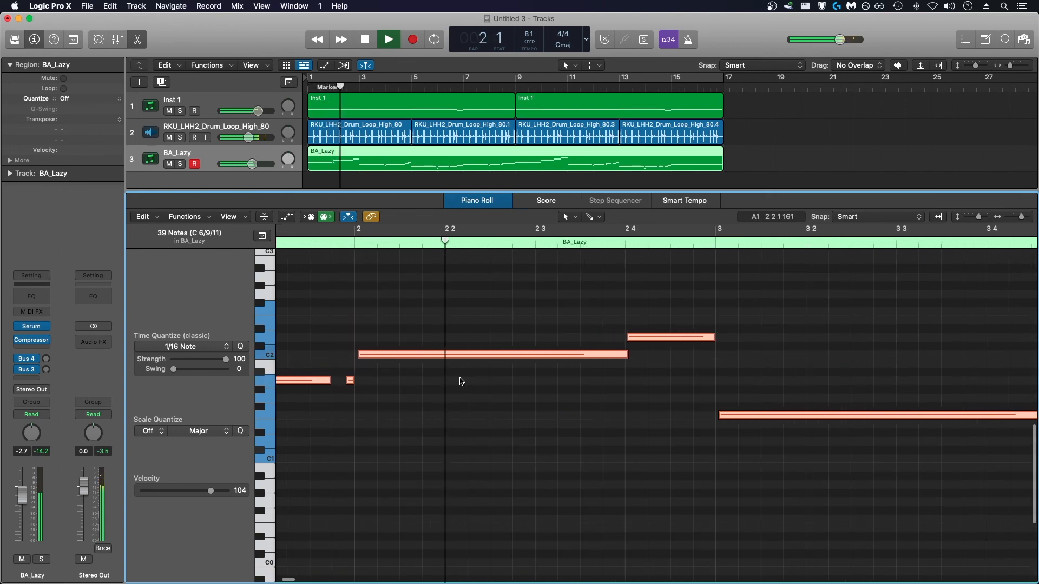
{"action": "key", "text": "space"}
{"action": "left_click", "coordinate": [425, 384]}
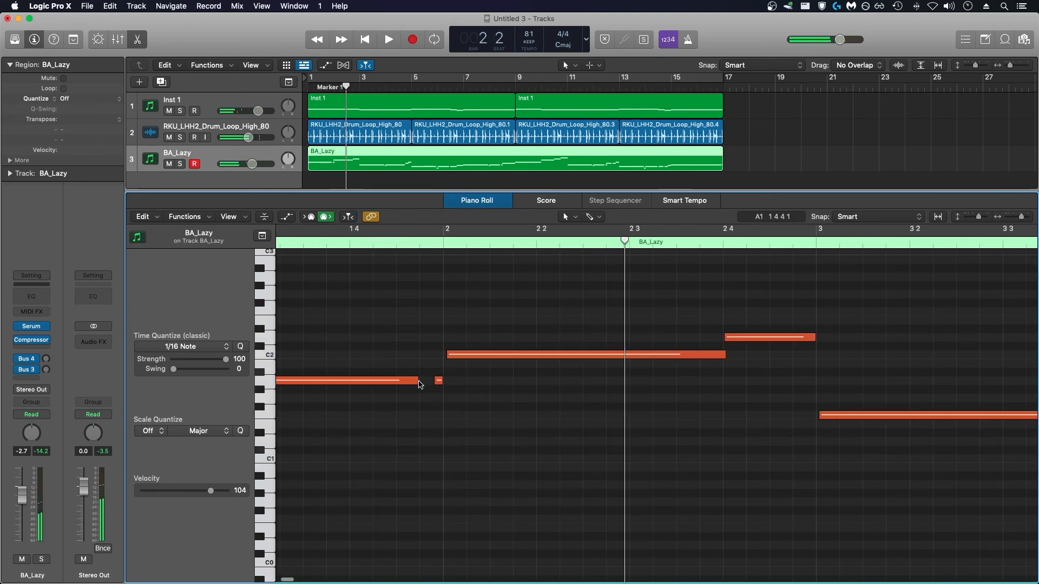
{"action": "left_click_drag", "start_coordinate": [421, 384], "coordinate": [431, 385]}
{"action": "key", "text": "Return"}
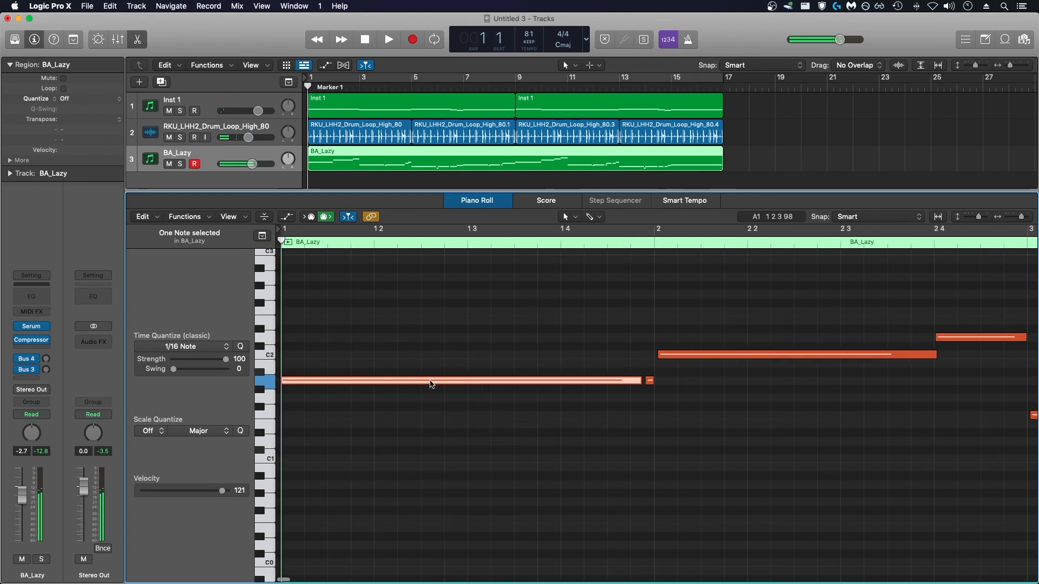
{"action": "key", "text": "space"}
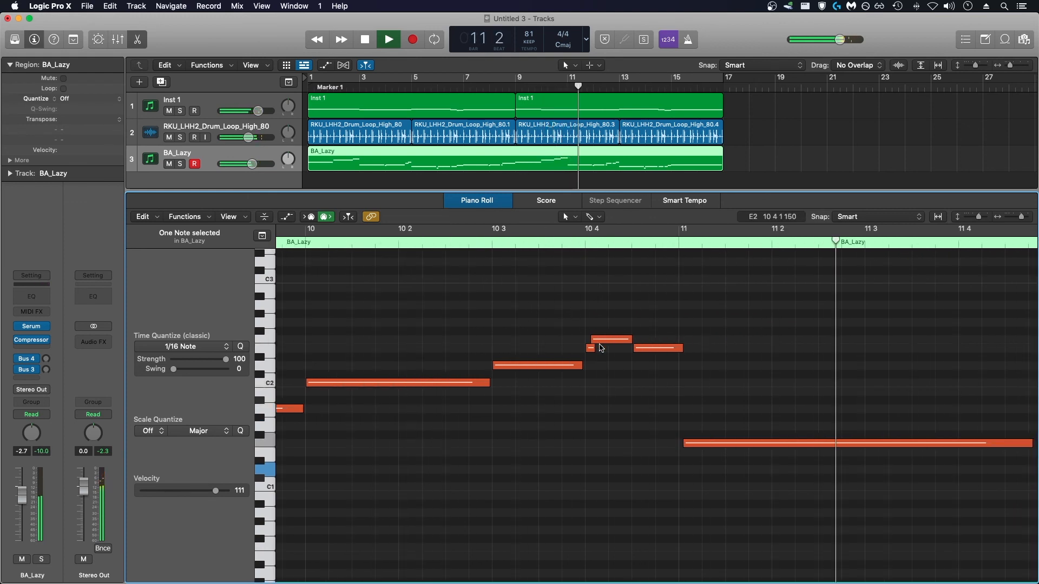
Step: Lower the F2 note at beat 10 4 to E2 and the two neighbouring E2 notes to D2, and close the note editor
{"action": "key", "text": "space"}
{"action": "left_click_drag", "start_coordinate": [590, 348], "coordinate": [641, 370]}
{"action": "key", "text": "space"}
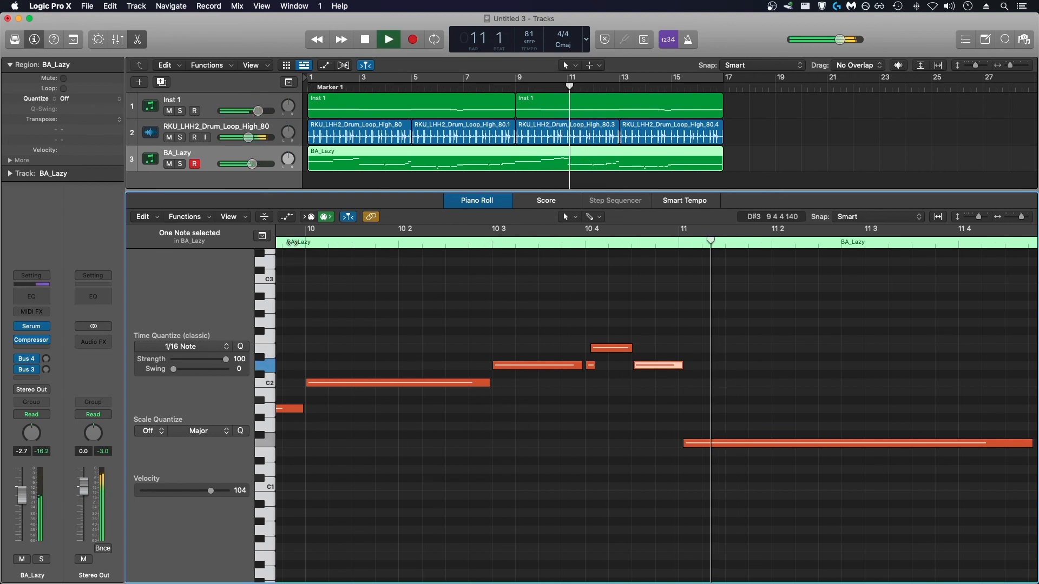
{"action": "key", "text": "p"}
{"action": "left_click", "coordinate": [638, 196]}
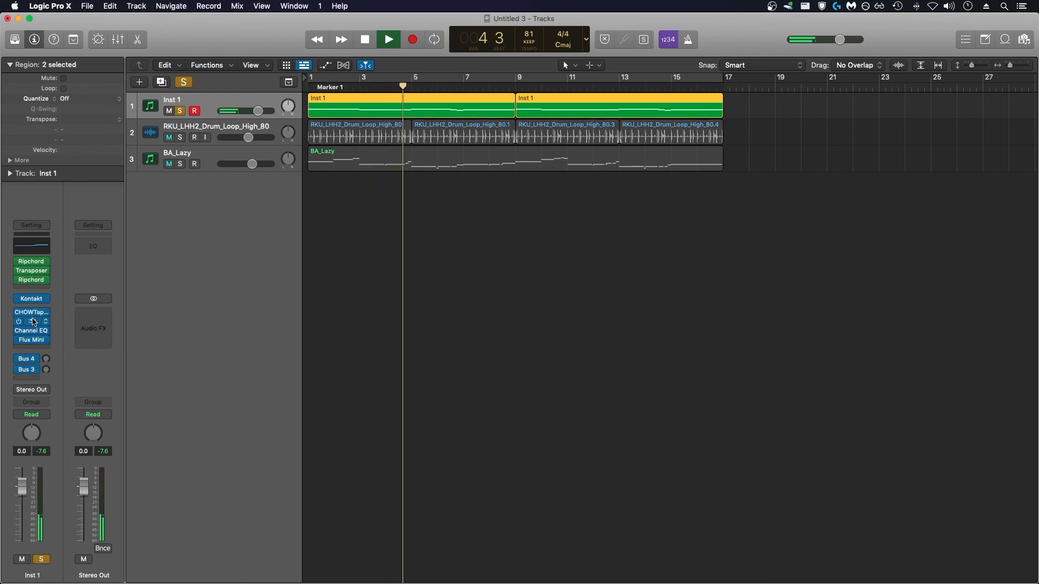
Step: Review the Chew and Loss settings of CHOWTapeModel on the Inst 1 track and set the loss Spacing to 1.1015 microns
{"action": "left_click", "coordinate": [32, 312]}
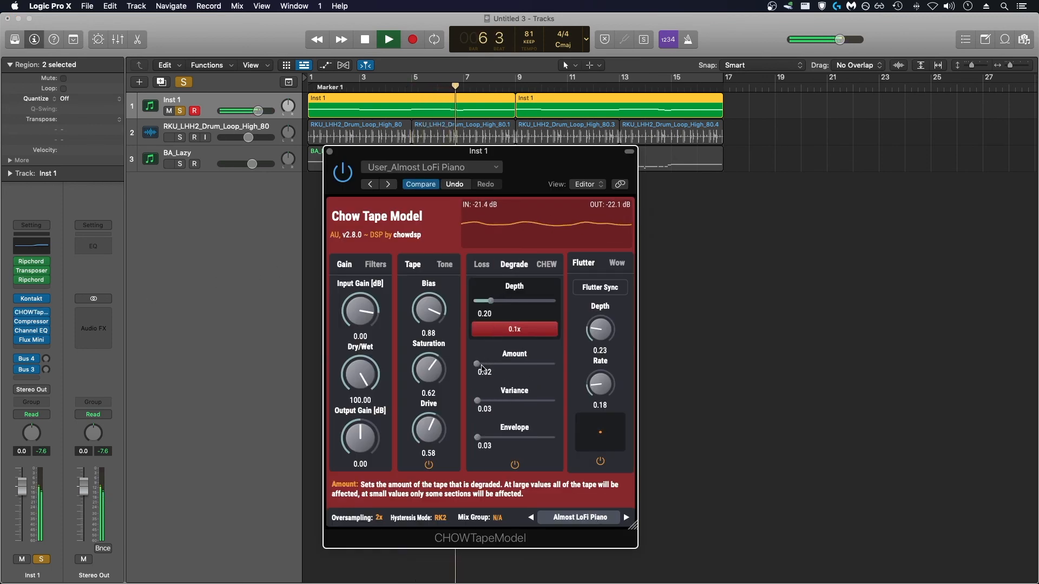
{"action": "left_click", "coordinate": [546, 264]}
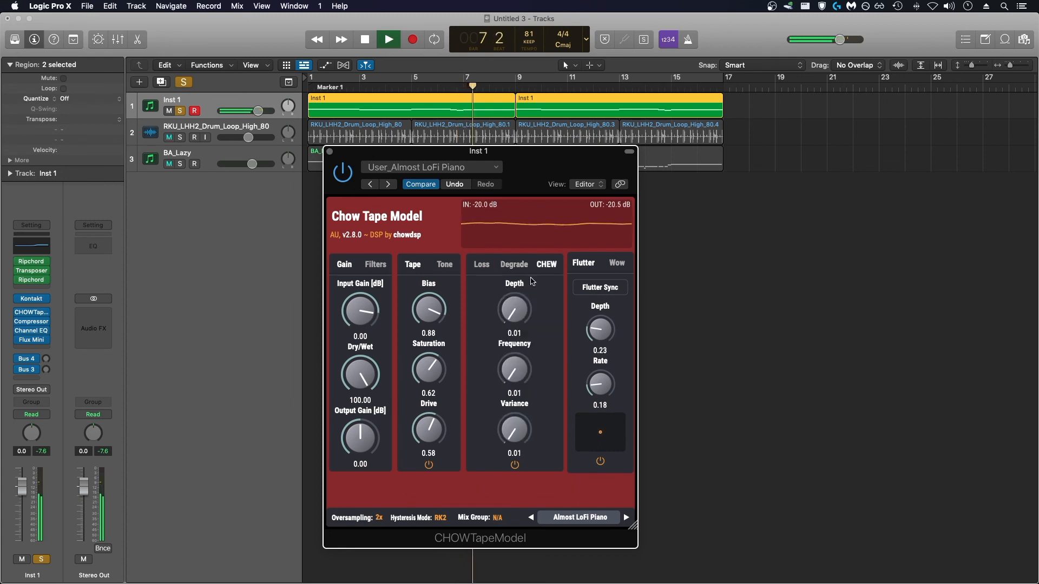
{"action": "left_click", "coordinate": [482, 264]}
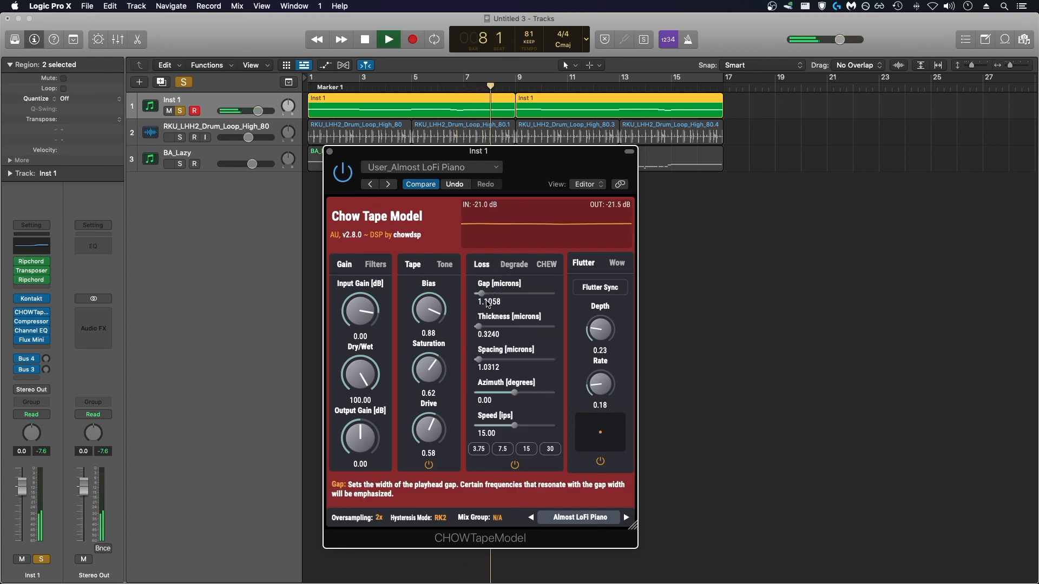
{"action": "left_click", "coordinate": [479, 360]}
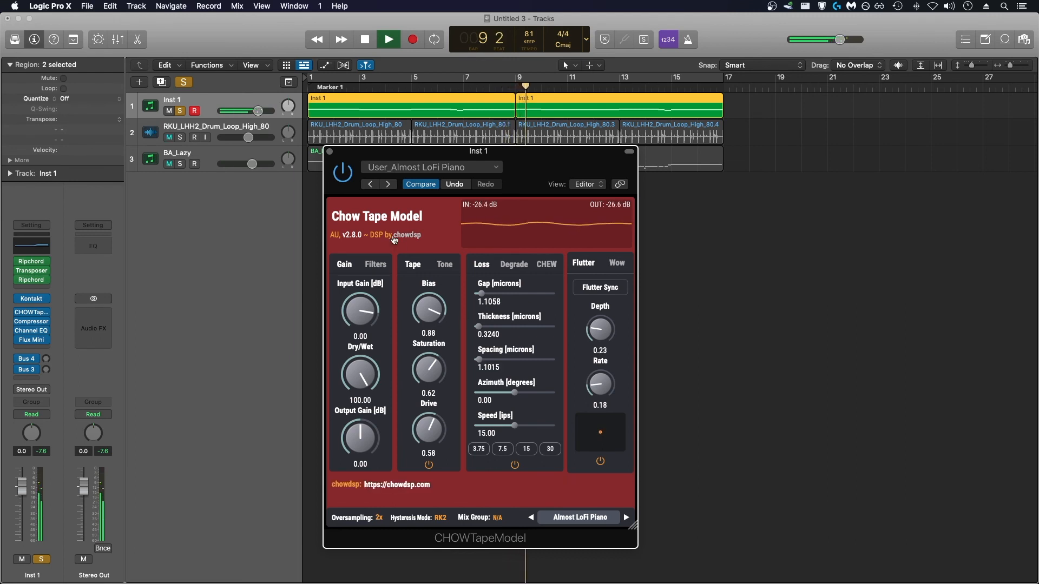
{"action": "left_click_drag", "start_coordinate": [428, 363], "coordinate": [427, 354]}
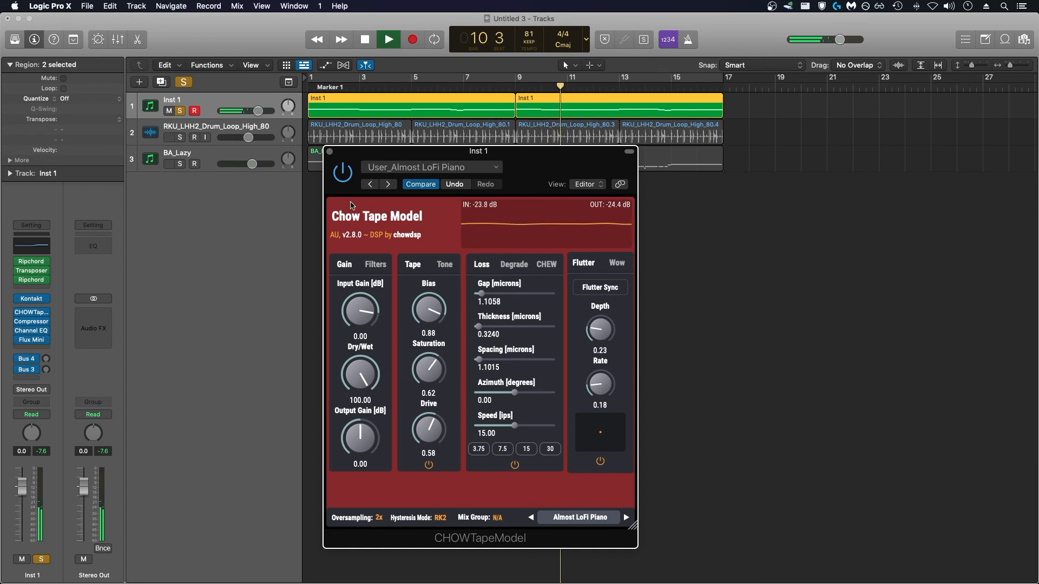
{"action": "left_click", "coordinate": [330, 152]}
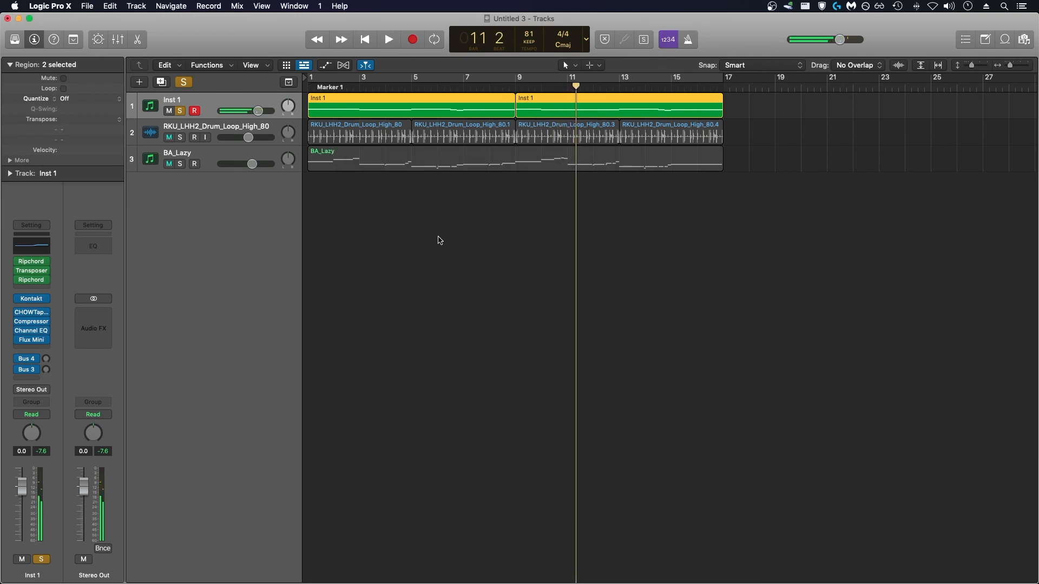
Step: Play the full mix from the start and check the sidechained Compressor on the BA_Lazy track
{"action": "key", "text": "Return"}
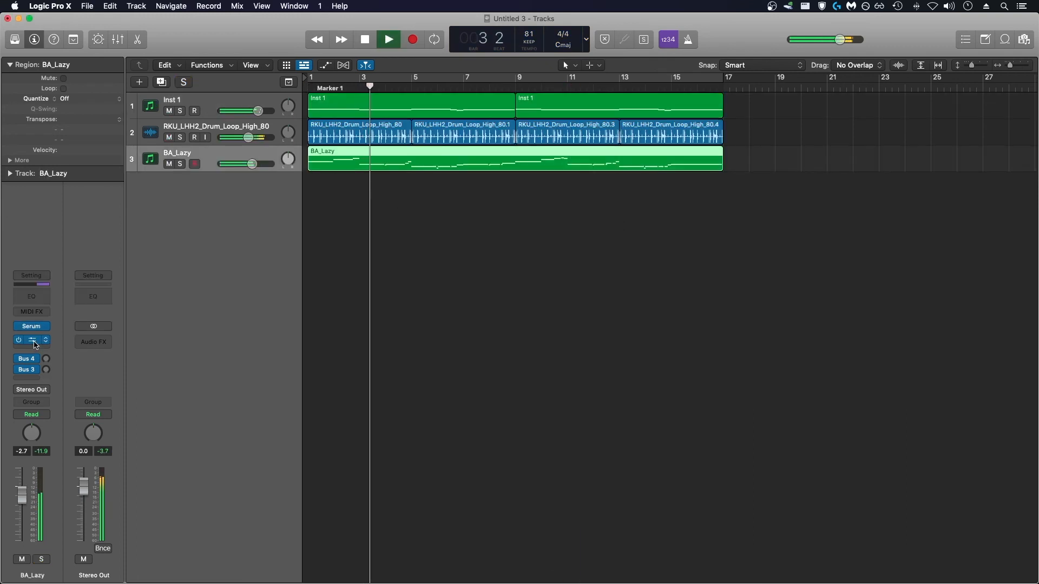
{"action": "left_click", "coordinate": [33, 341]}
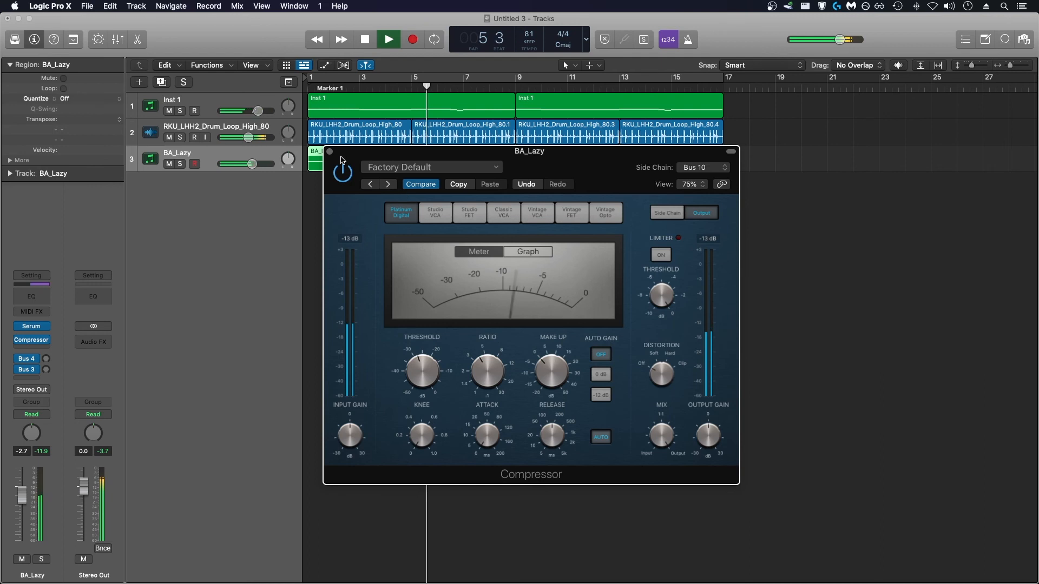
{"action": "left_click", "coordinate": [330, 152]}
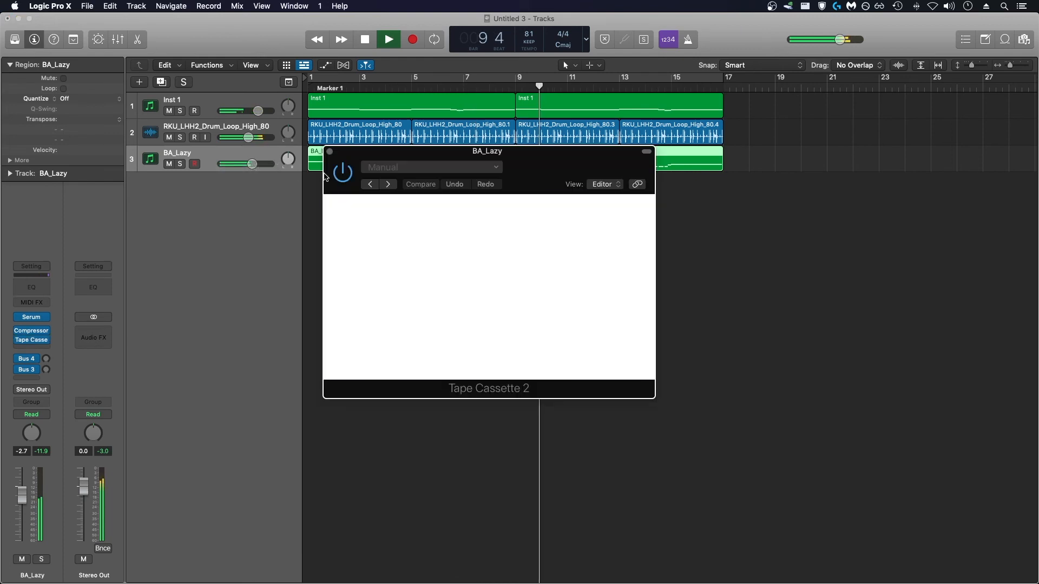
Step: Set Tape Cassette 2 on the BA_Lazy track to 2.49 dB saturation, 6.14% wow and 7.90% flutter
{"action": "left_click_drag", "start_coordinate": [531, 171], "coordinate": [539, 234]}
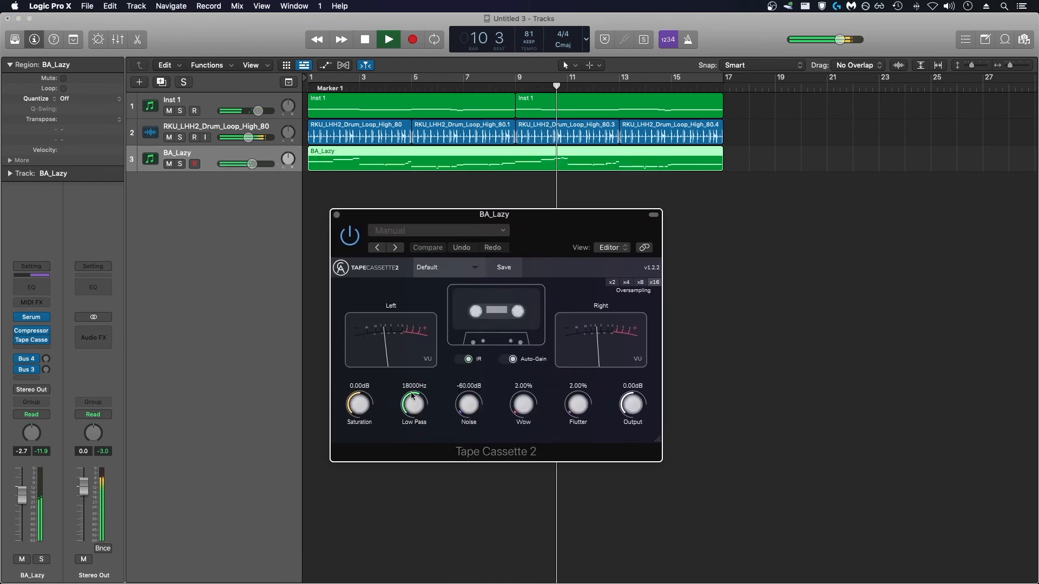
{"action": "left_click_drag", "start_coordinate": [362, 403], "coordinate": [363, 392]}
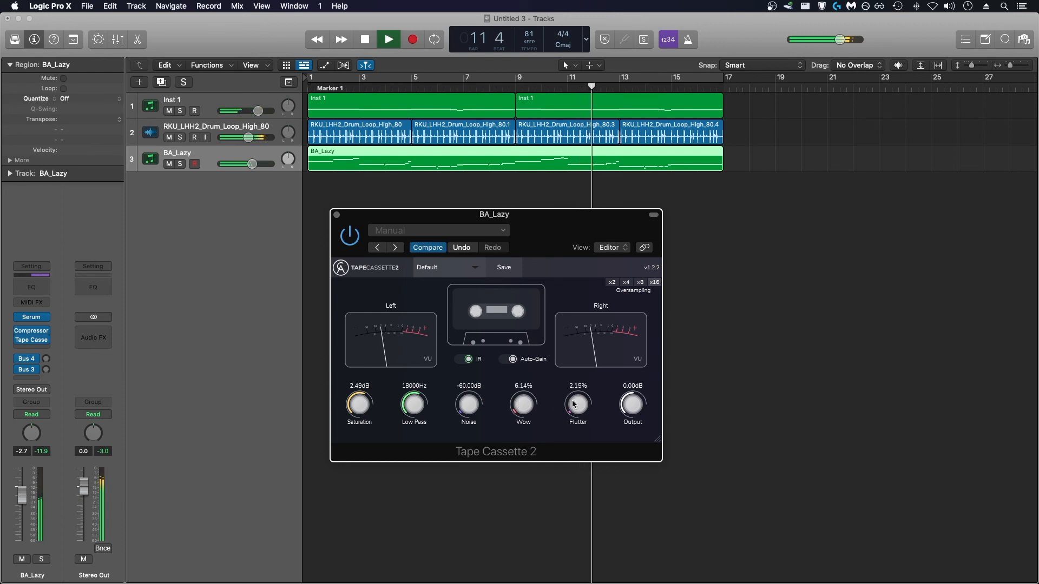
{"action": "left_click_drag", "start_coordinate": [572, 395], "coordinate": [573, 388]}
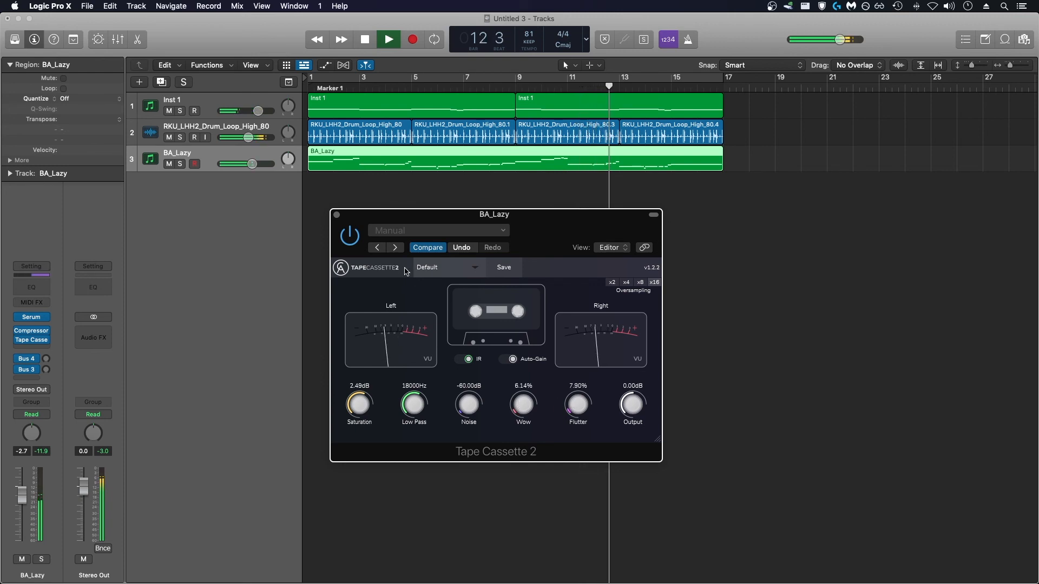
{"action": "left_click", "coordinate": [337, 215]}
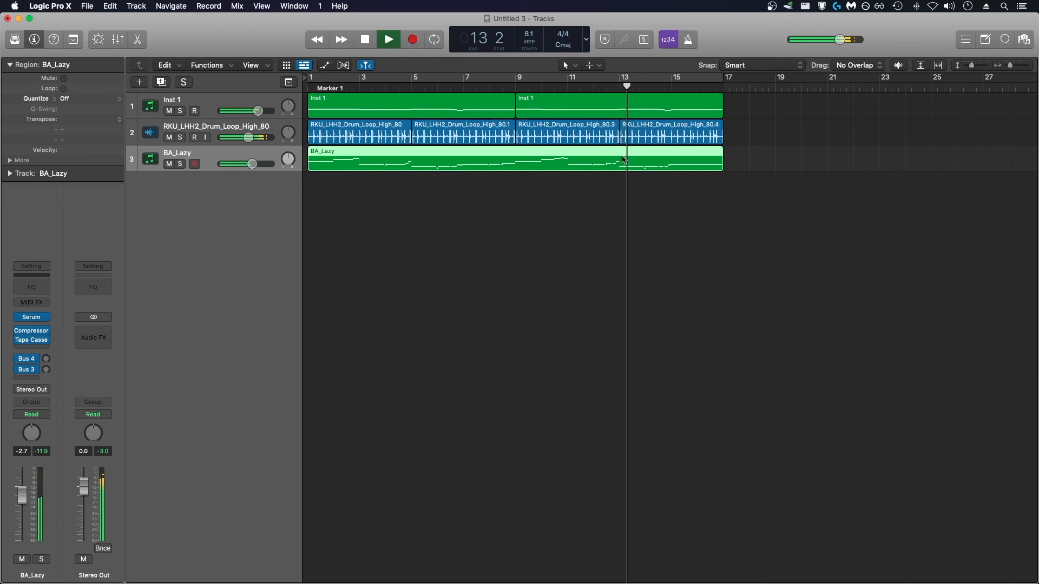
Step: Turn on cycle playback and add a stereo Channel EQ with its low-cut band enabled to the BA_Lazy track
{"action": "key", "text": "c"}
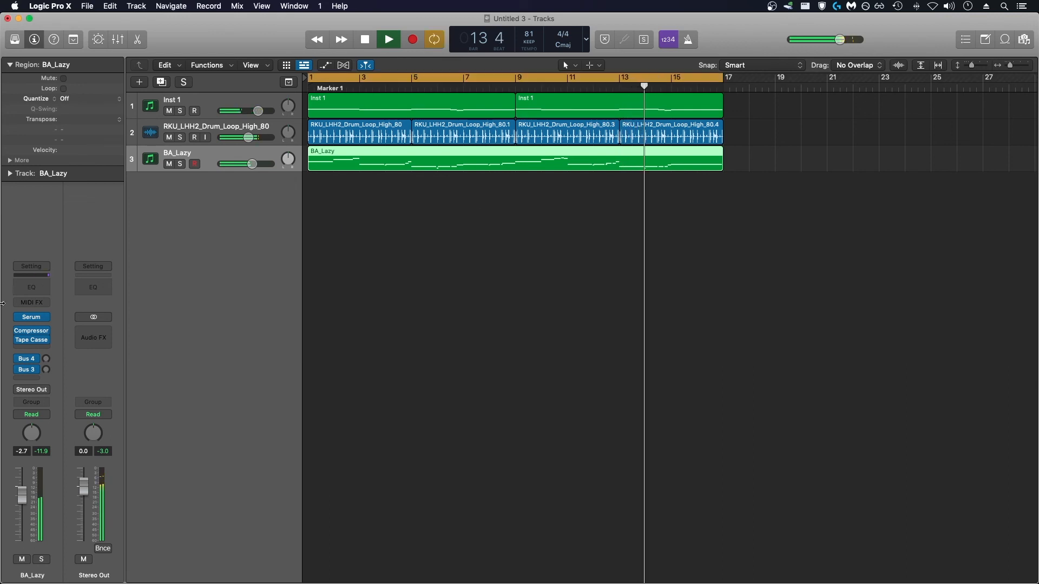
{"action": "left_click", "coordinate": [28, 349]}
{"action": "mouse_move", "coordinate": [43, 380]}
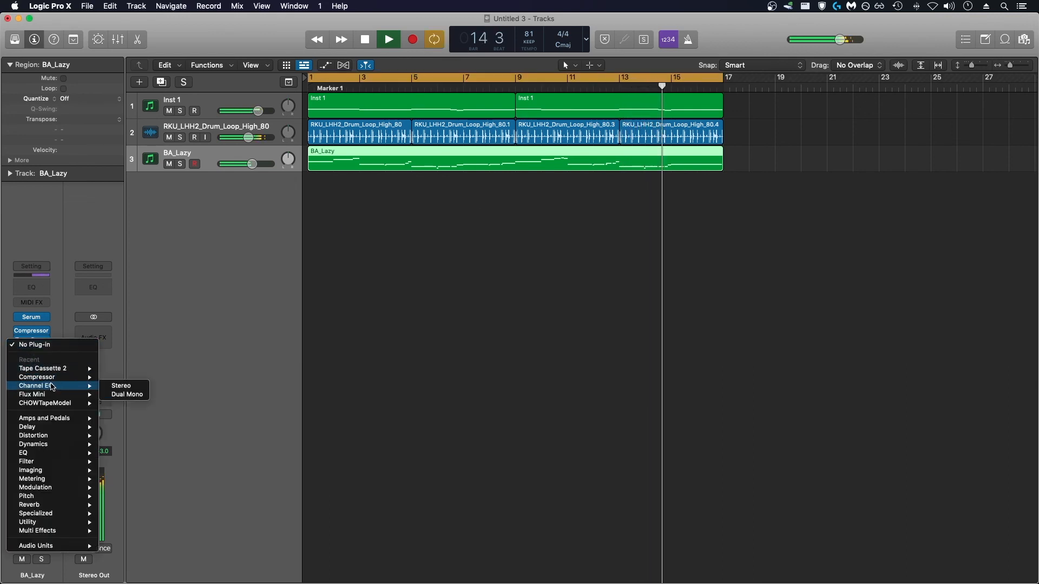
{"action": "left_click", "coordinate": [121, 385]}
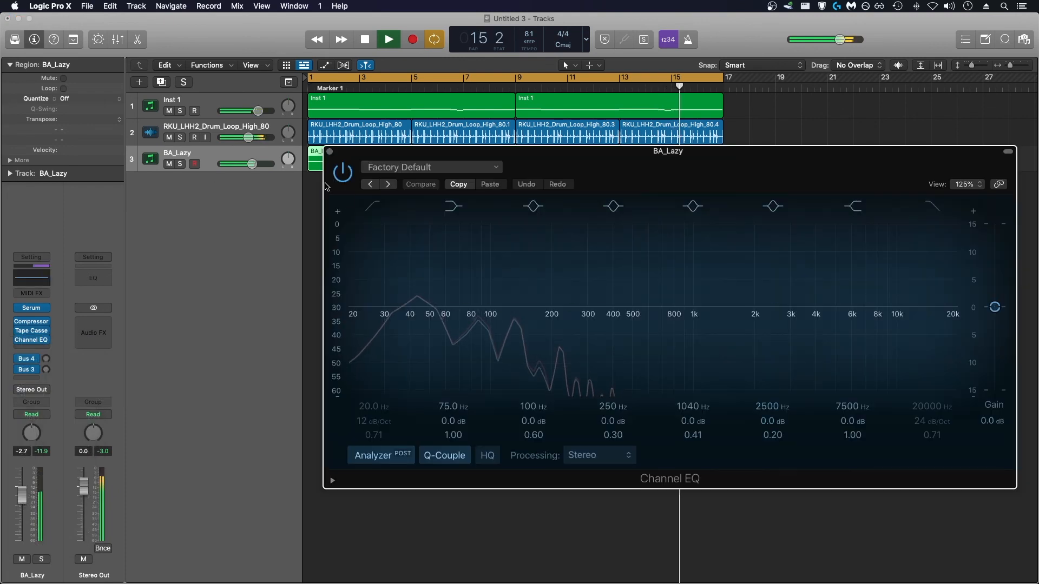
{"action": "left_click", "coordinate": [373, 206]}
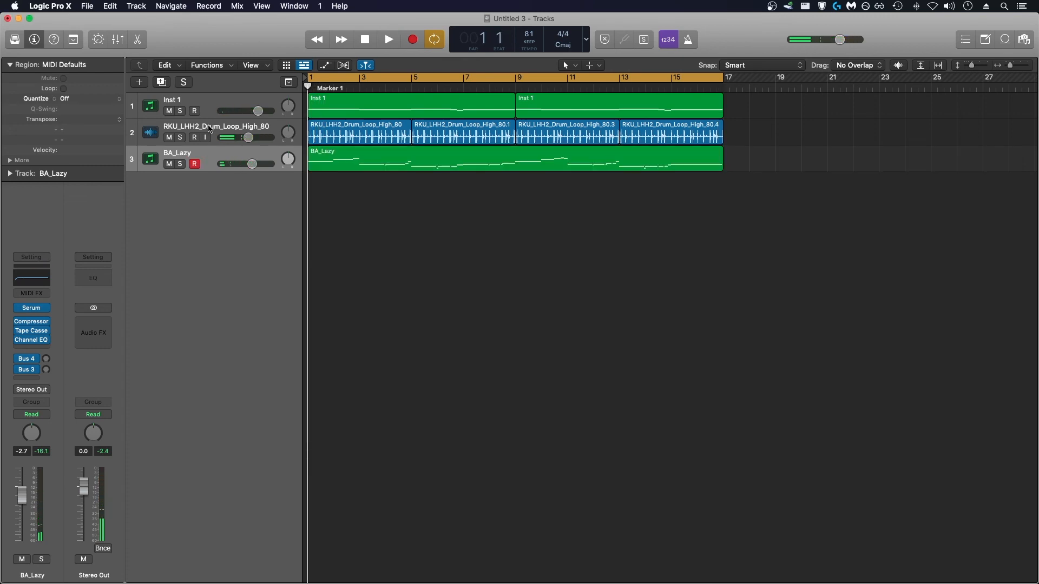
Step: Duplicate the Inst 1 track with its settings and replace its instrument with Serum using the CH_Motion preset from Tunecraft LoFi Therapy
{"action": "left_click", "coordinate": [245, 96]}
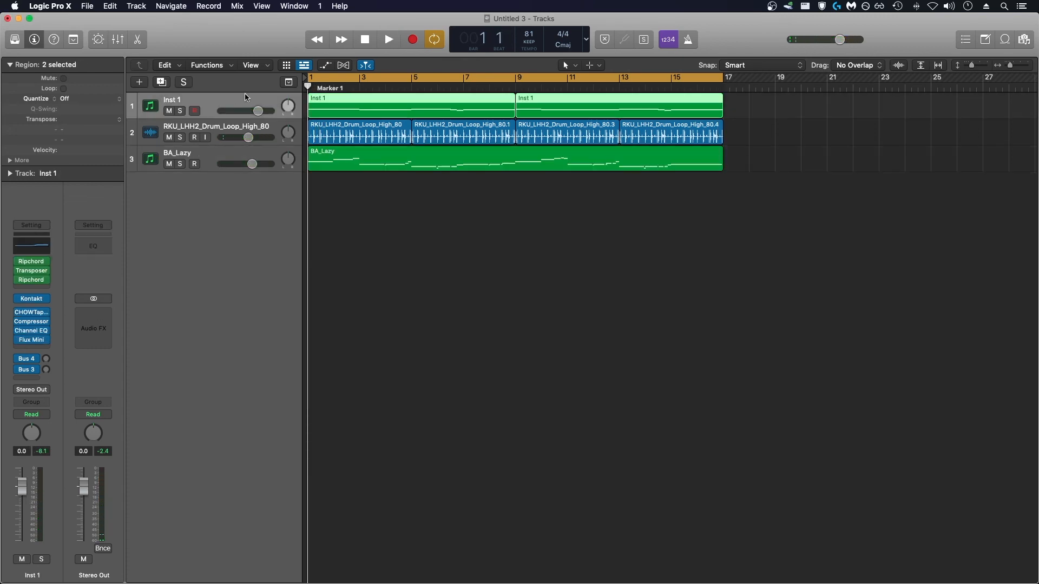
{"action": "key", "text": "super+d"}
{"action": "left_click", "coordinate": [46, 299]}
{"action": "mouse_move", "coordinate": [86, 310]}
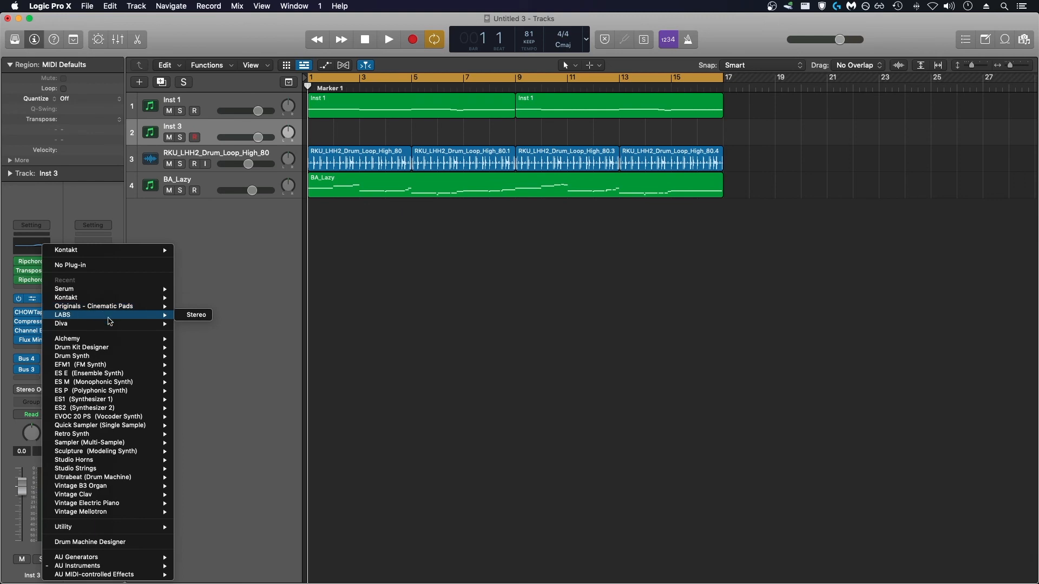
{"action": "left_click", "coordinate": [490, 256]}
{"action": "left_click", "coordinate": [596, 149]}
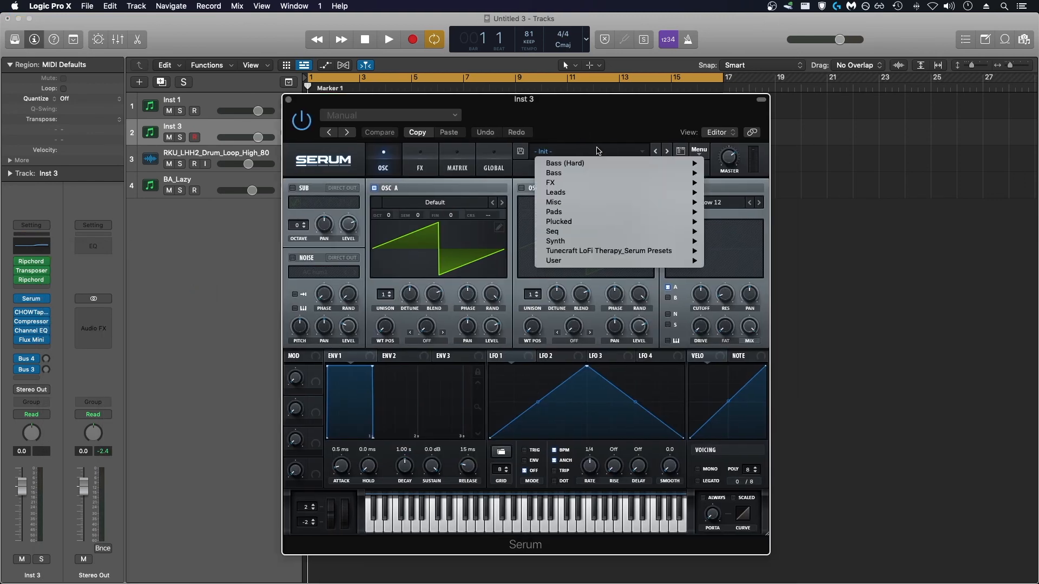
{"action": "mouse_move", "coordinate": [647, 252]}
{"action": "left_click", "coordinate": [754, 350]}
{"action": "key", "text": "super+w"}
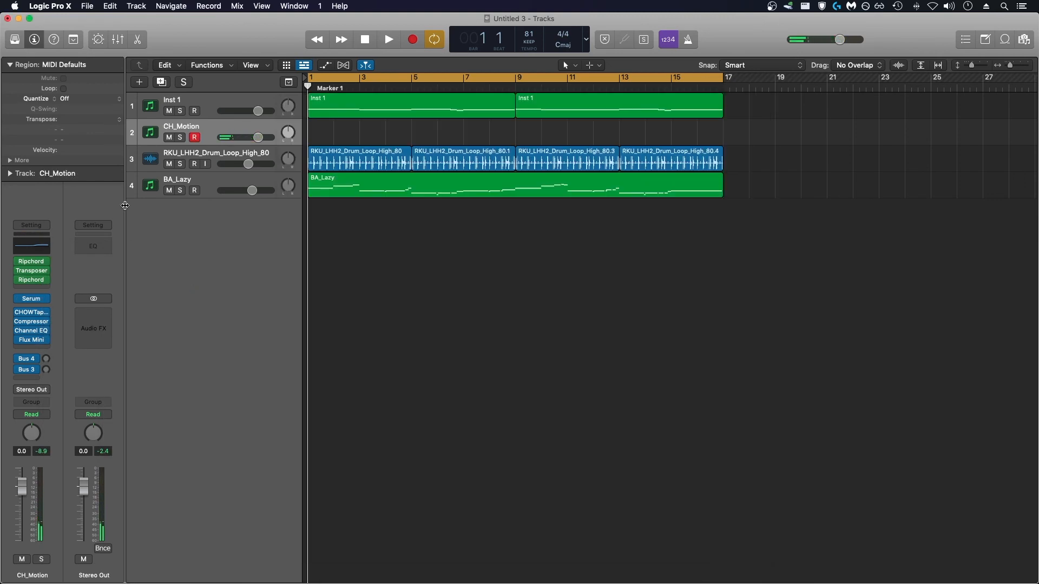
Step: Copy both Inst 1 regions onto the CH_Motion track and lower its volume to -17.2 dB during playback
{"action": "left_click_drag", "start_coordinate": [543, 132], "coordinate": [394, 109]}
{"action": "left_click_drag", "start_coordinate": [331, 101], "coordinate": [330, 126]}
{"action": "left_click_drag", "start_coordinate": [258, 138], "coordinate": [234, 137]}
{"action": "key", "text": "space"}
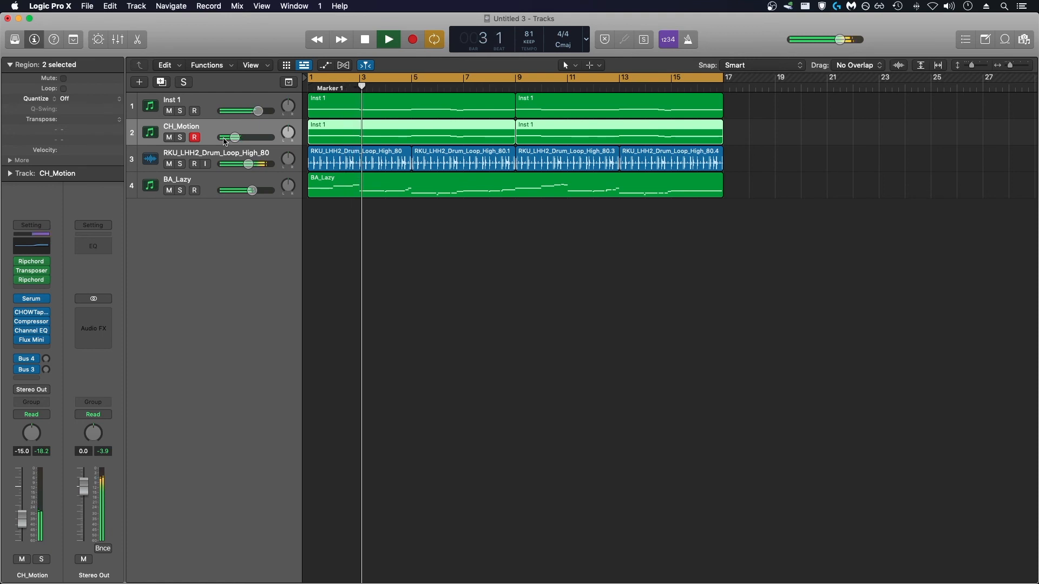
{"action": "left_click_drag", "start_coordinate": [225, 141], "coordinate": [233, 134]}
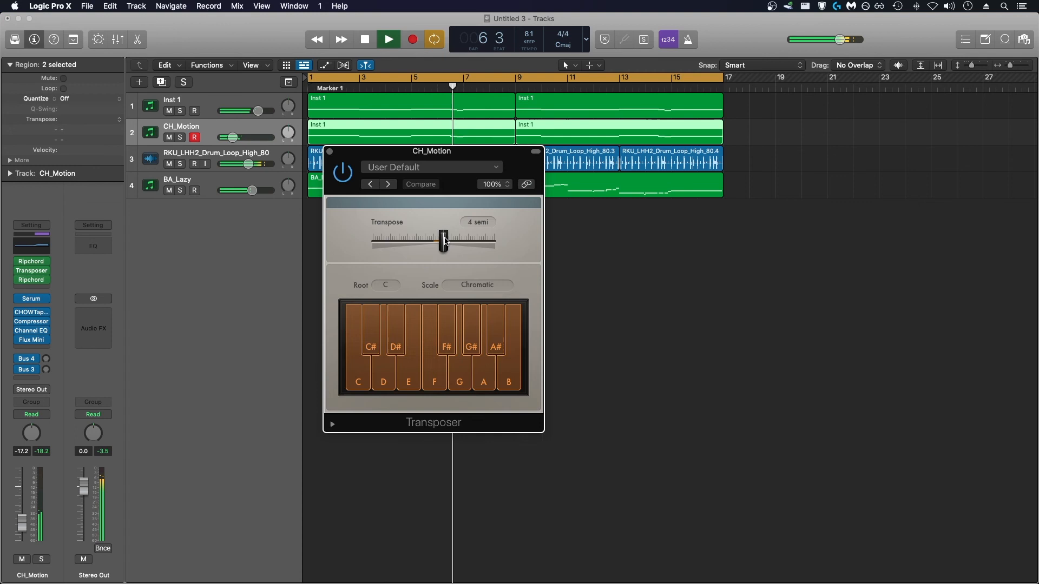
Step: Set the Transposer on CH_Motion to -3 semitones, and solo the track with its volume at -13.0 dB
{"action": "left_click_drag", "start_coordinate": [445, 241], "coordinate": [430, 241]}
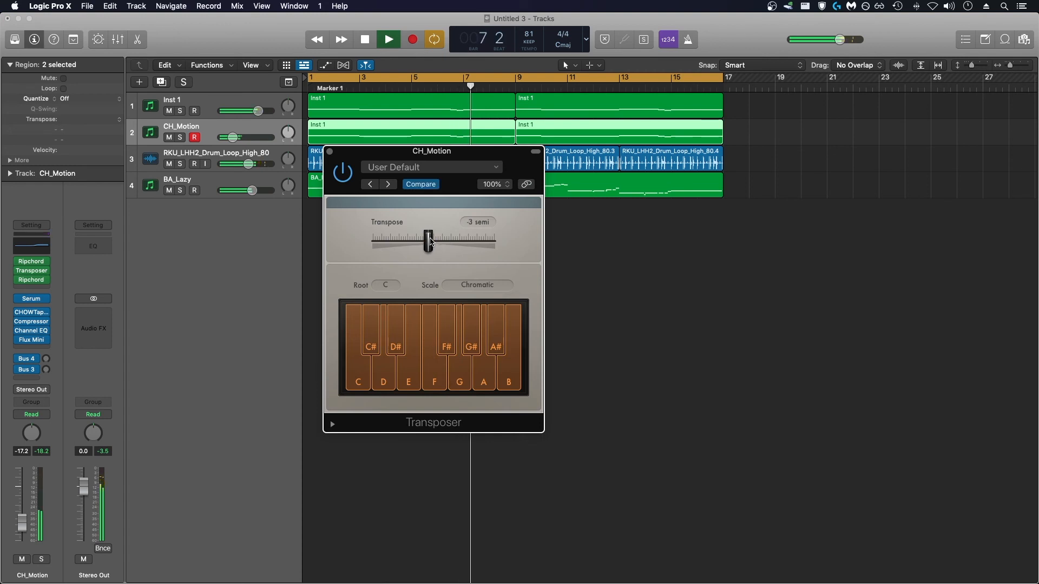
{"action": "left_click", "coordinate": [389, 39]}
{"action": "left_click", "coordinate": [329, 153]}
{"action": "left_click", "coordinate": [180, 138]}
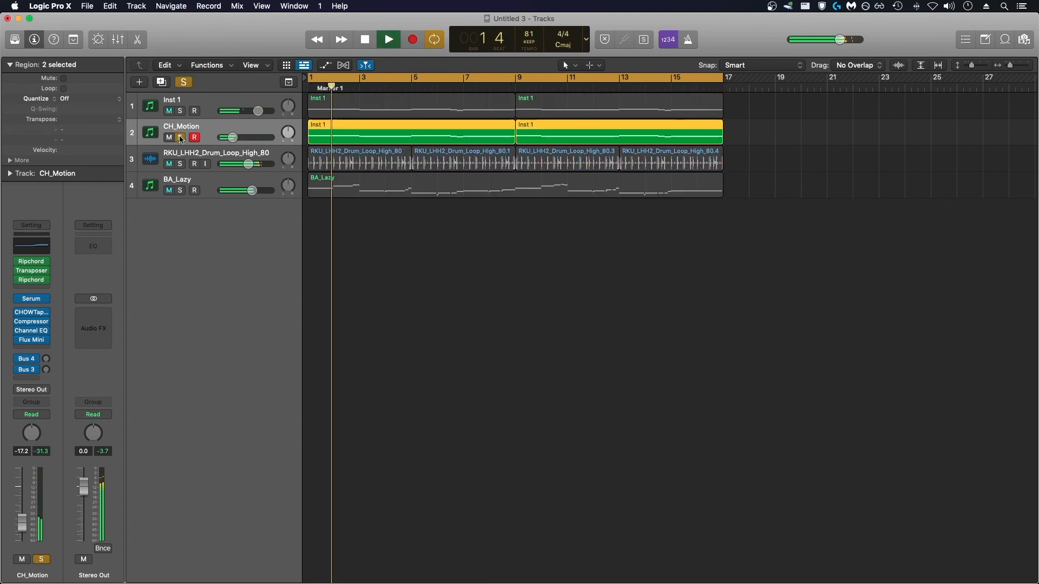
{"action": "left_click_drag", "start_coordinate": [232, 138], "coordinate": [237, 138]}
Step: Turn on alternating strum direction and raise the strum delay slightly in CH_Motion's first Ripchord, and unsolo the track after listening
{"action": "left_click", "coordinate": [31, 261]}
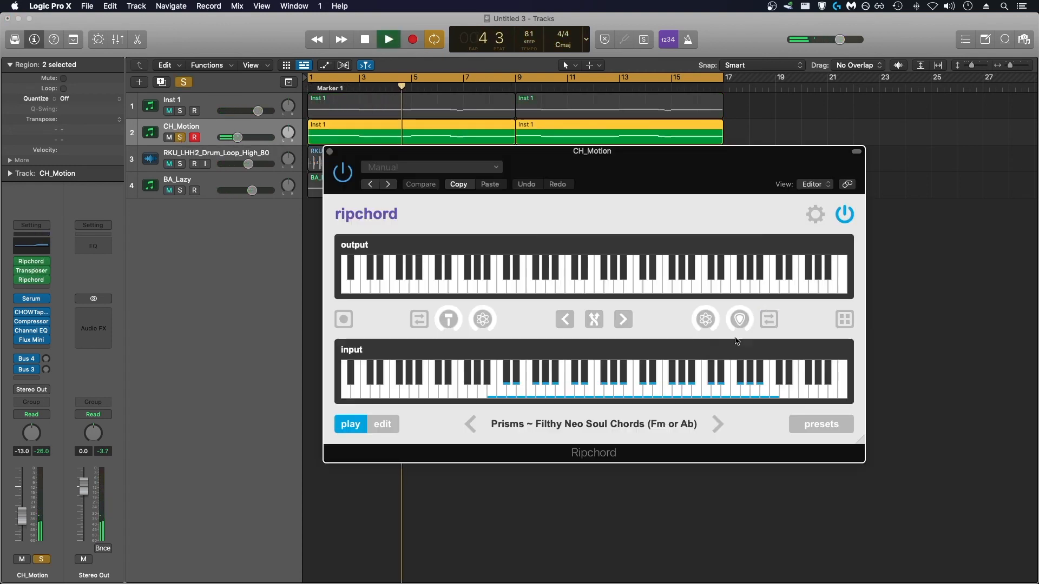
{"action": "left_click", "coordinate": [769, 319]}
{"action": "left_click_drag", "start_coordinate": [739, 320], "coordinate": [739, 308]}
{"action": "left_click", "coordinate": [380, 40]}
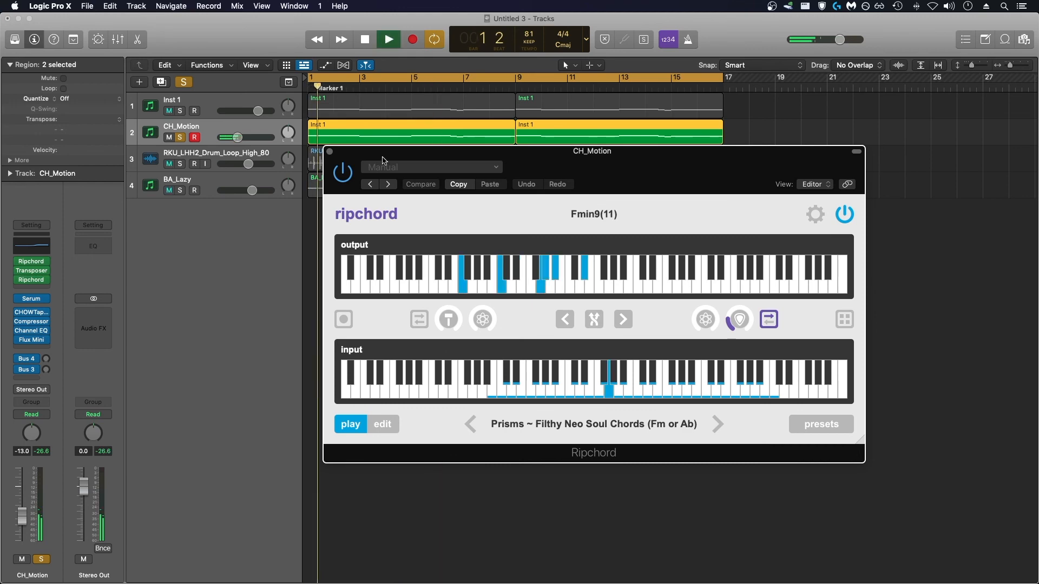
{"action": "left_click", "coordinate": [329, 153]}
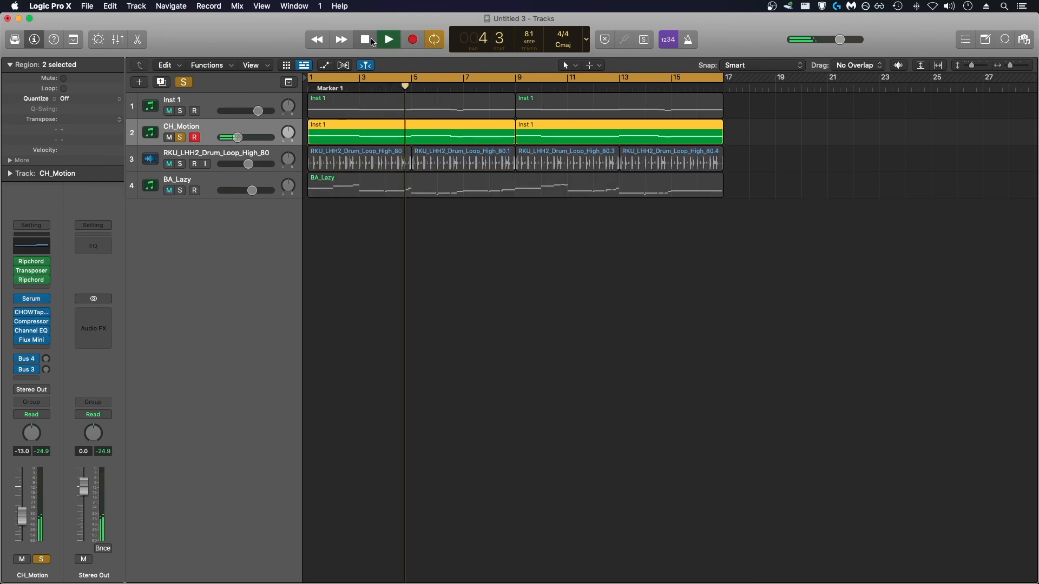
{"action": "left_click", "coordinate": [180, 137]}
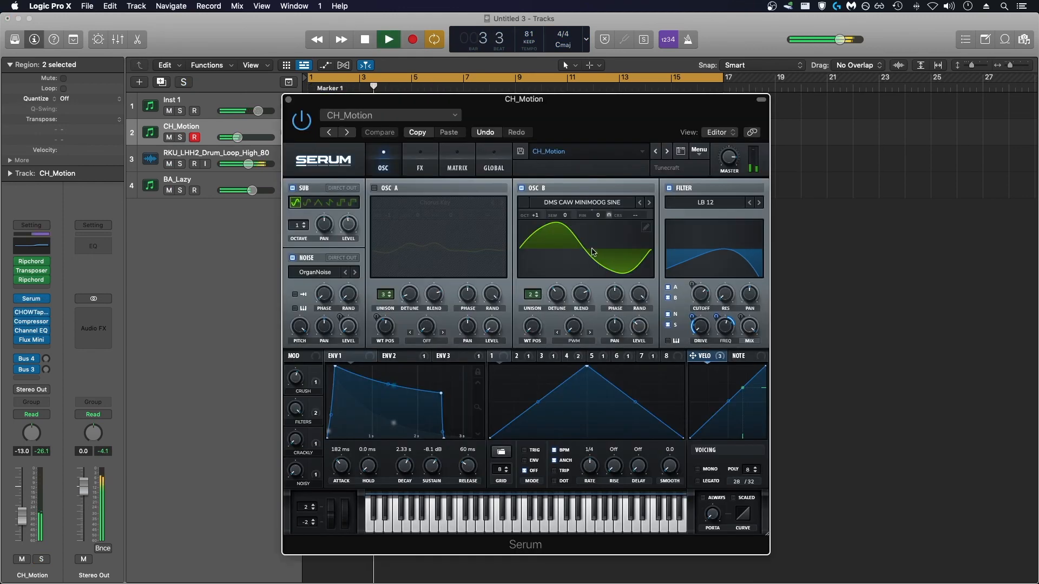
Step: Switch the Serum preset on the CH_Motion track to CH_Organic and listen to it in the mix
{"action": "left_click", "coordinate": [670, 152]}
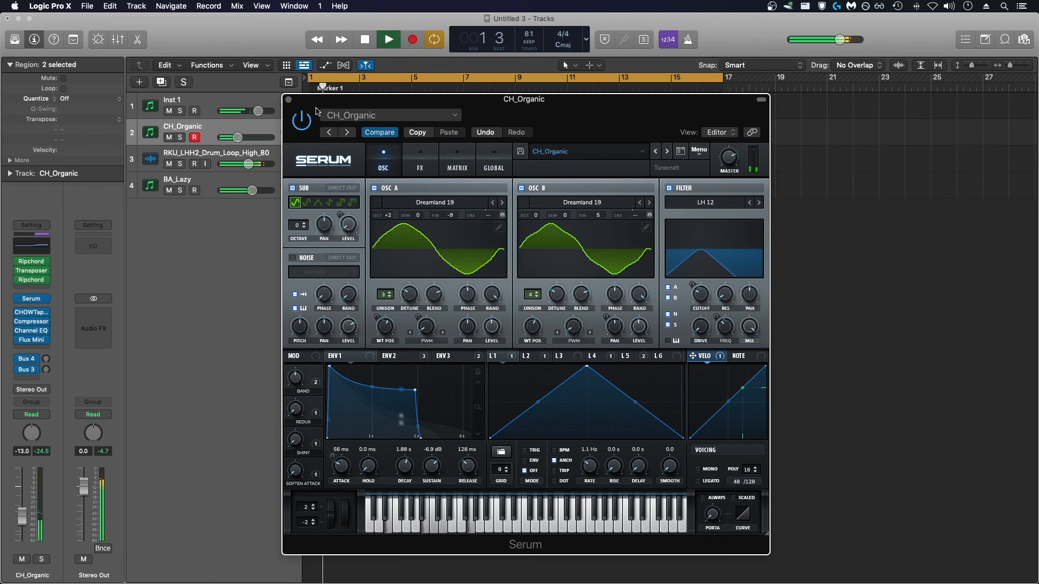
{"action": "left_click", "coordinate": [289, 101]}
{"action": "left_click", "coordinate": [337, 256]}
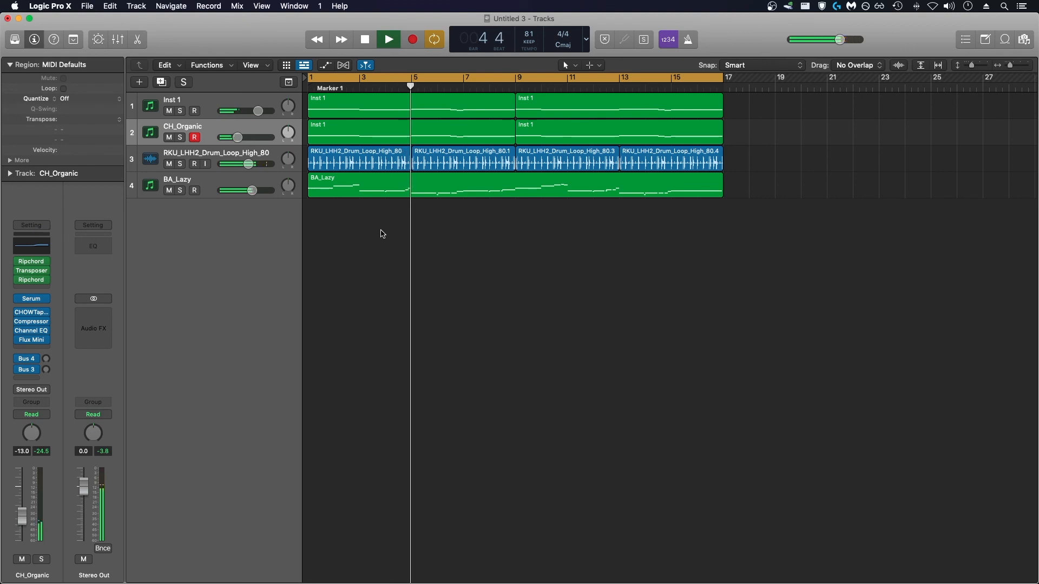
Step: Solo CH_Organic to fine-tune the strum delay in its first Ripchord, and unsolo it to check the setting in the mix
{"action": "left_click", "coordinate": [181, 139]}
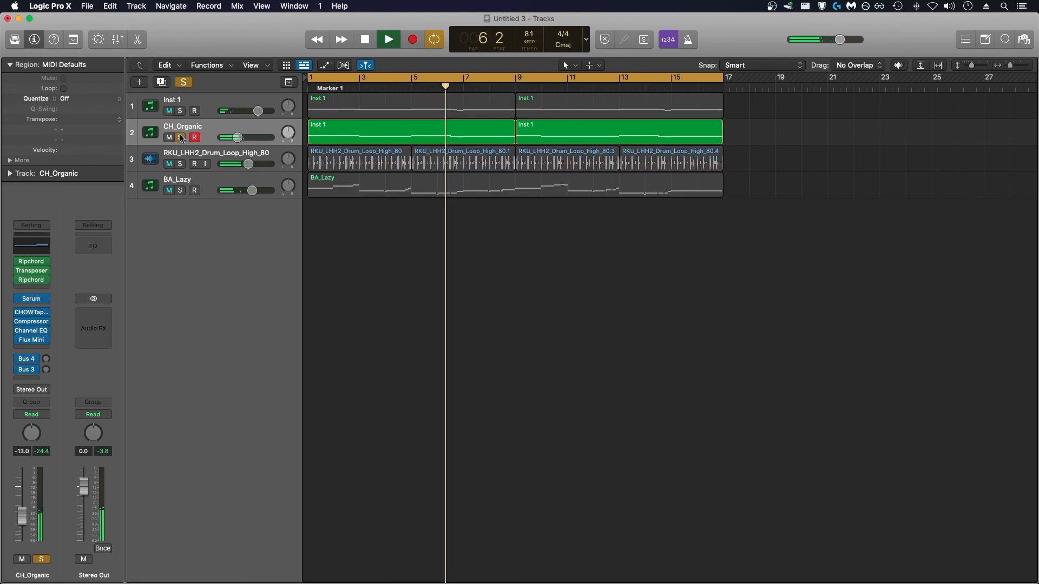
{"action": "left_click", "coordinate": [32, 265]}
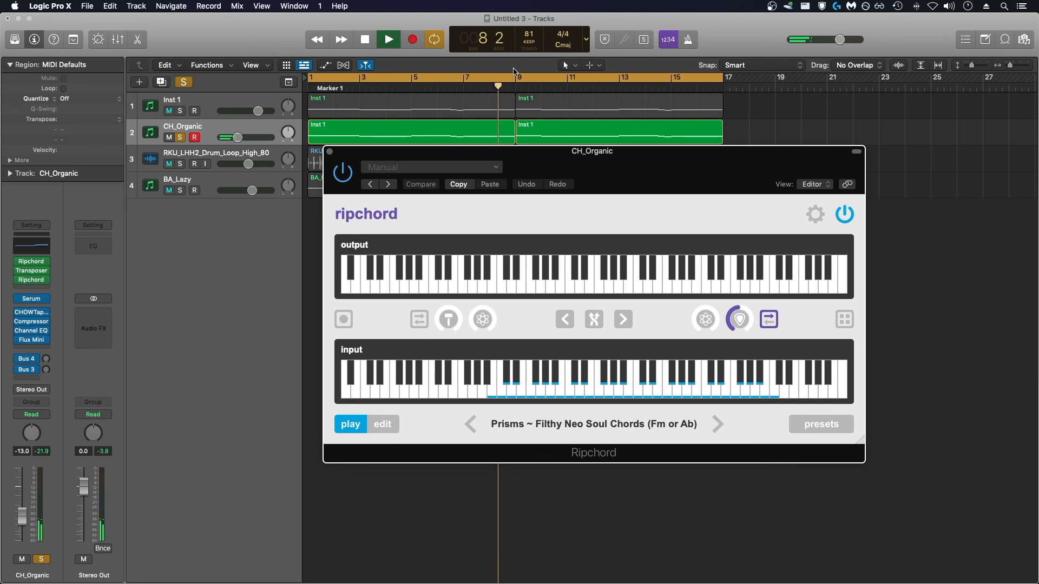
{"action": "left_click", "coordinate": [182, 139]}
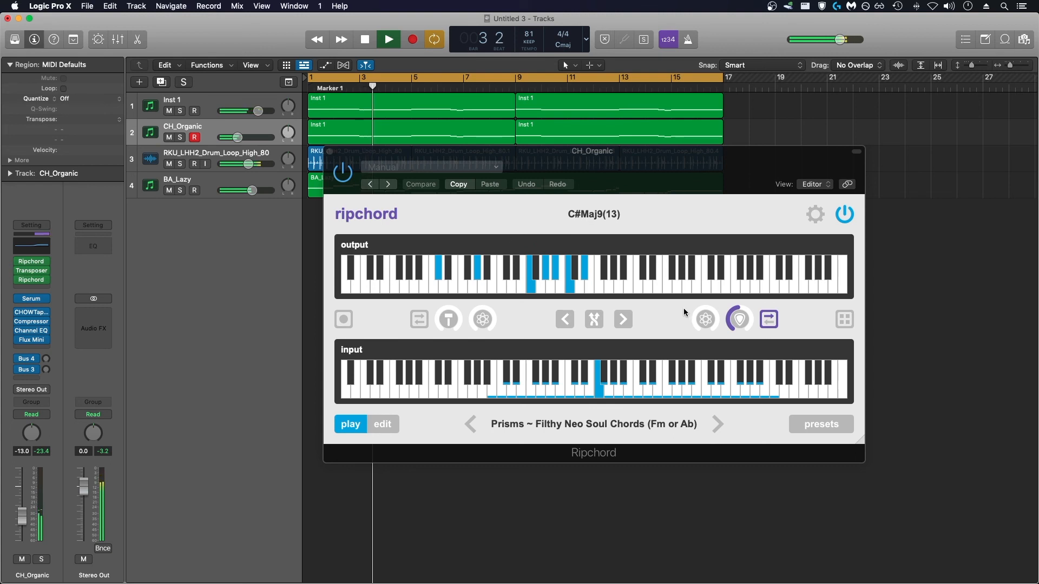
{"action": "left_click", "coordinate": [740, 318]}
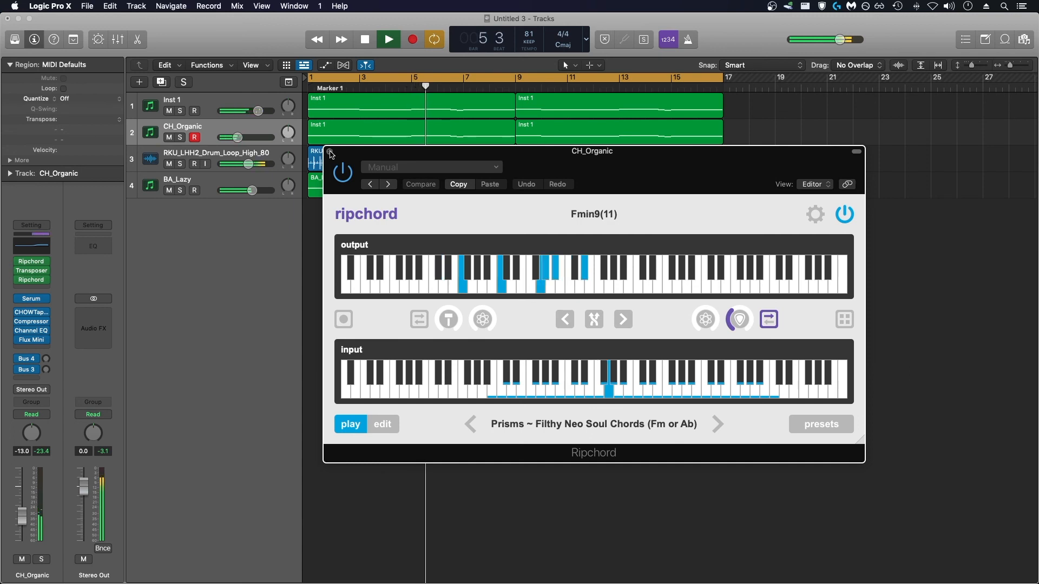
Step: Add a new software instrument track below BA_Lazy and load the LABS Soft Piano on it
{"action": "left_click_drag", "start_coordinate": [357, 156], "coordinate": [357, 229]}
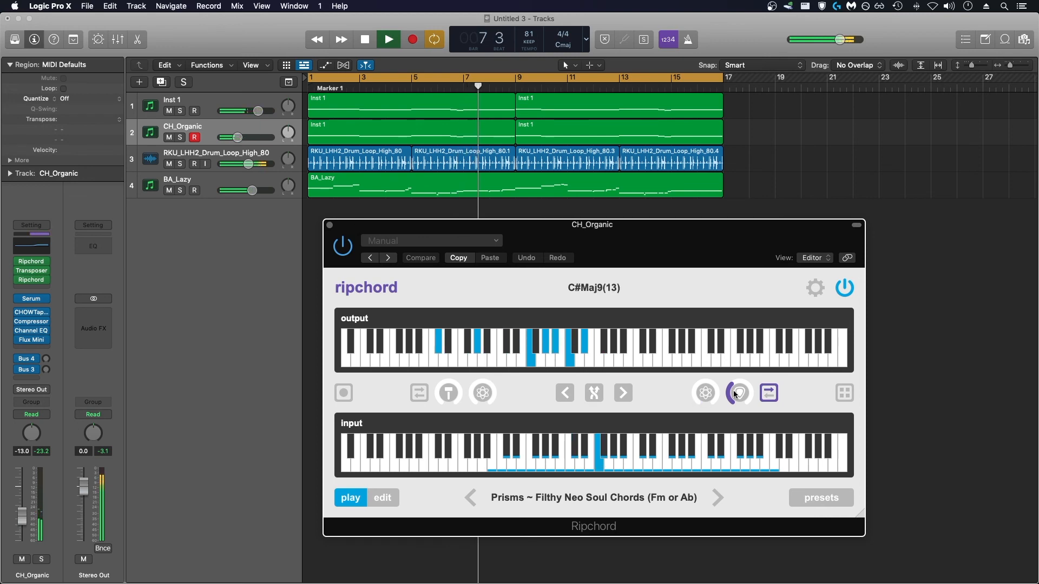
{"action": "right_click", "coordinate": [223, 178]}
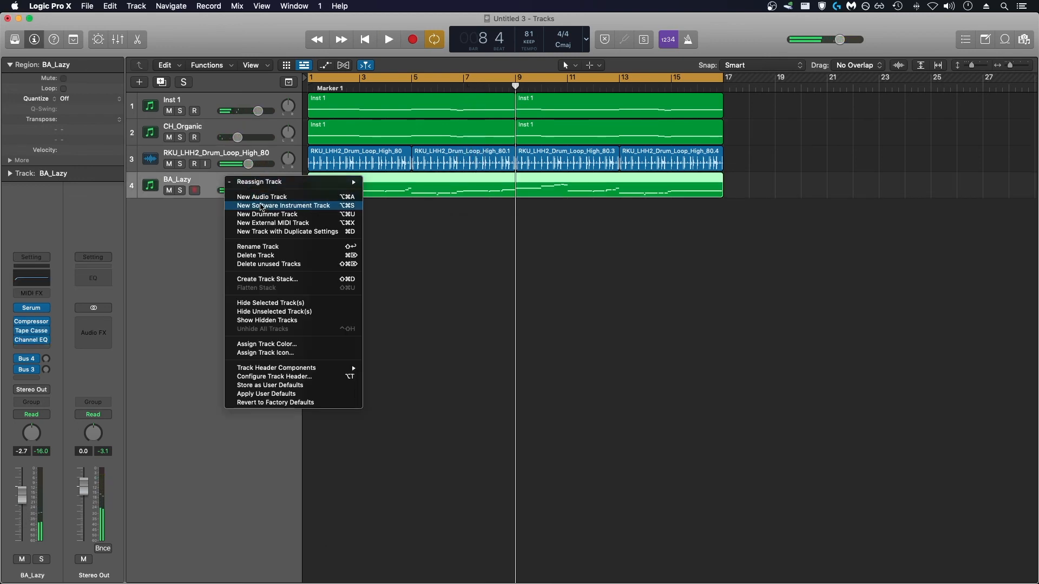
{"action": "left_click", "coordinate": [259, 205]}
{"action": "left_click", "coordinate": [45, 308]}
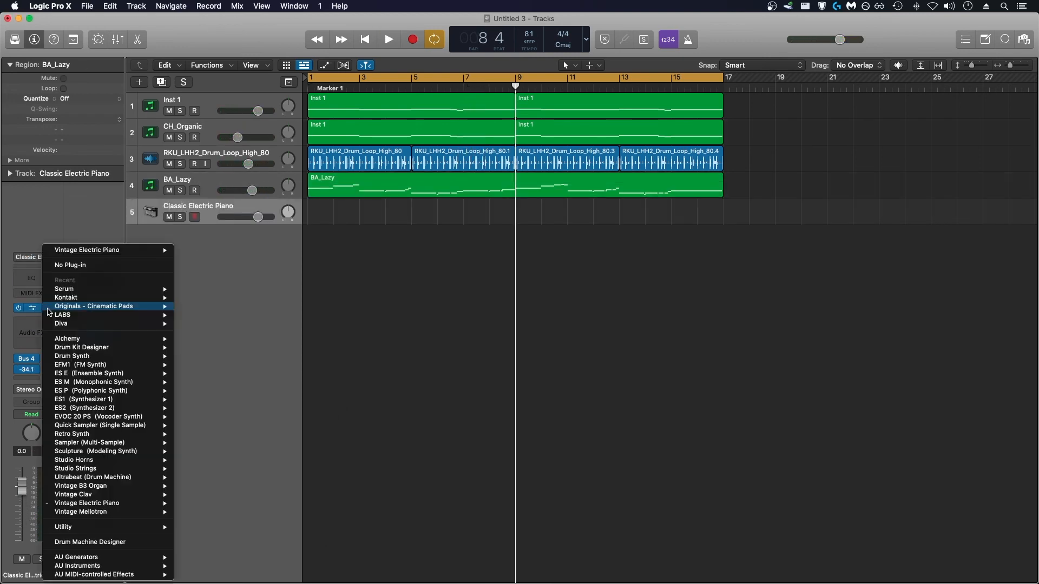
{"action": "left_click", "coordinate": [196, 315]}
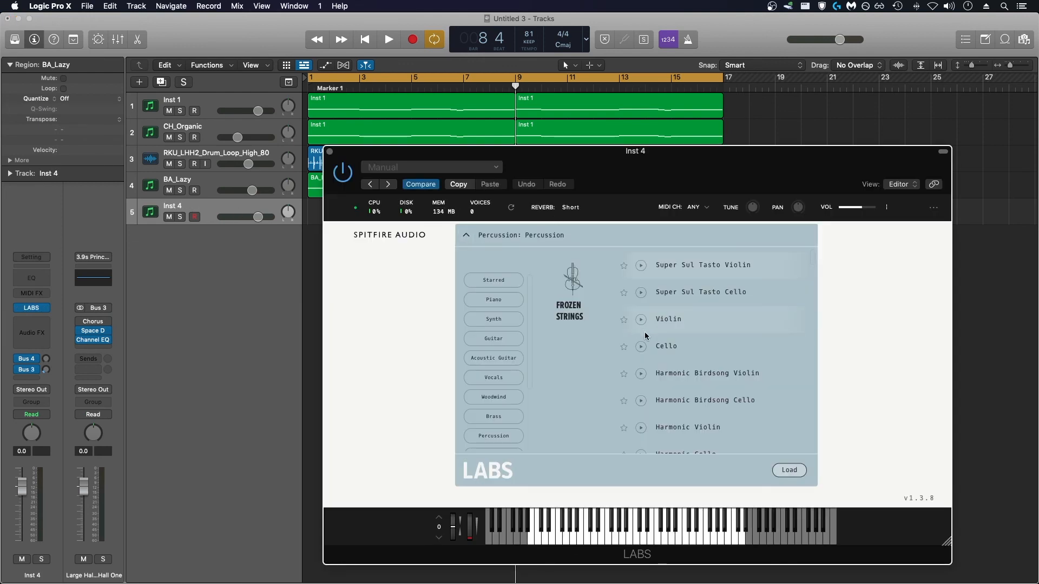
{"action": "left_click", "coordinate": [494, 300]}
{"action": "left_click", "coordinate": [786, 470]}
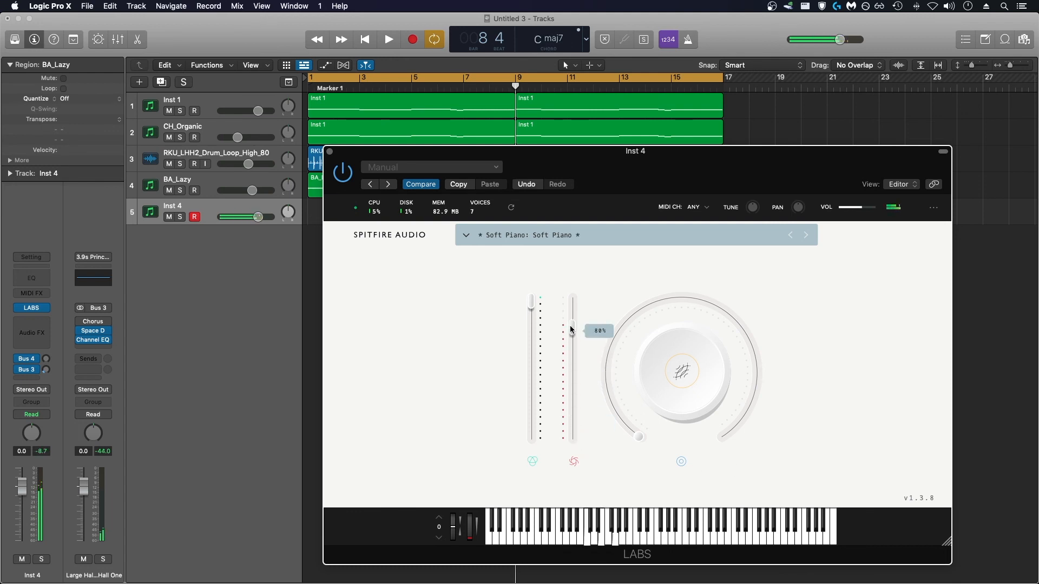
{"action": "left_click", "coordinate": [329, 153]}
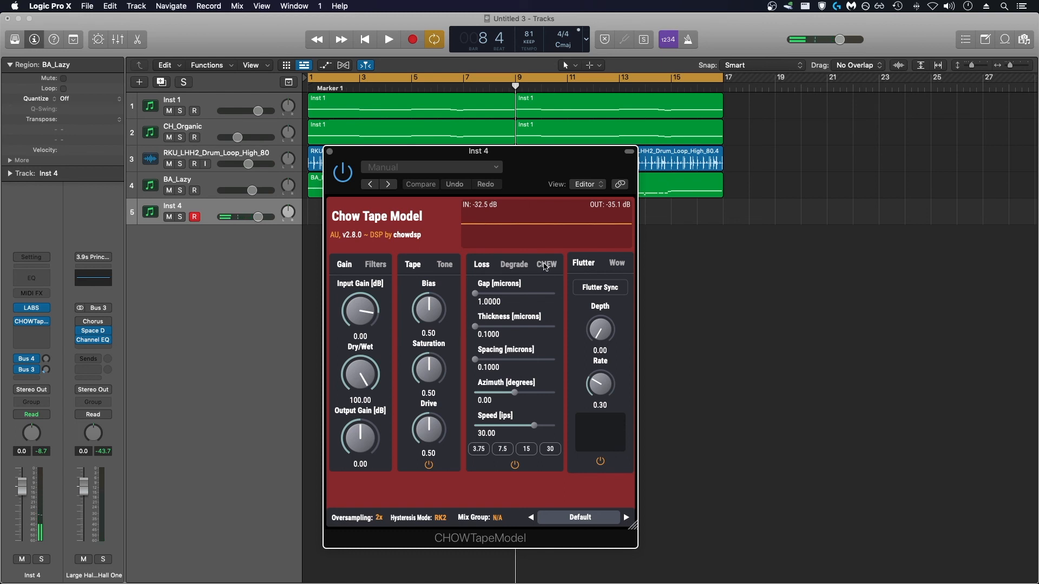
Step: Load the That Dirty LoFi user preset in Inst 4's Chow Tape Model and reduce the loss thickness to about 1.2 microns
{"action": "left_click", "coordinate": [553, 511]}
{"action": "mouse_move", "coordinate": [600, 467]}
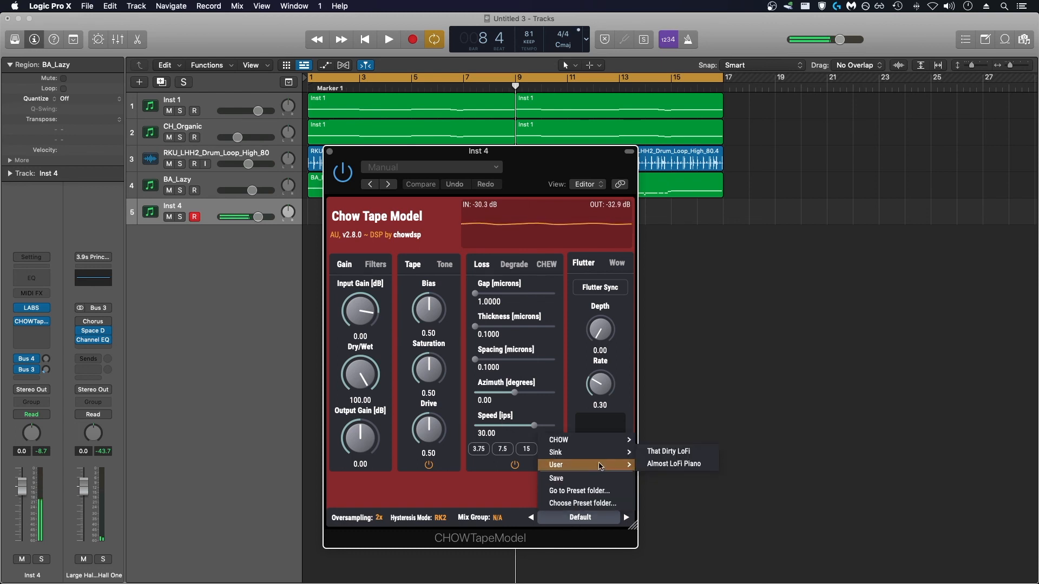
{"action": "left_click", "coordinate": [668, 451]}
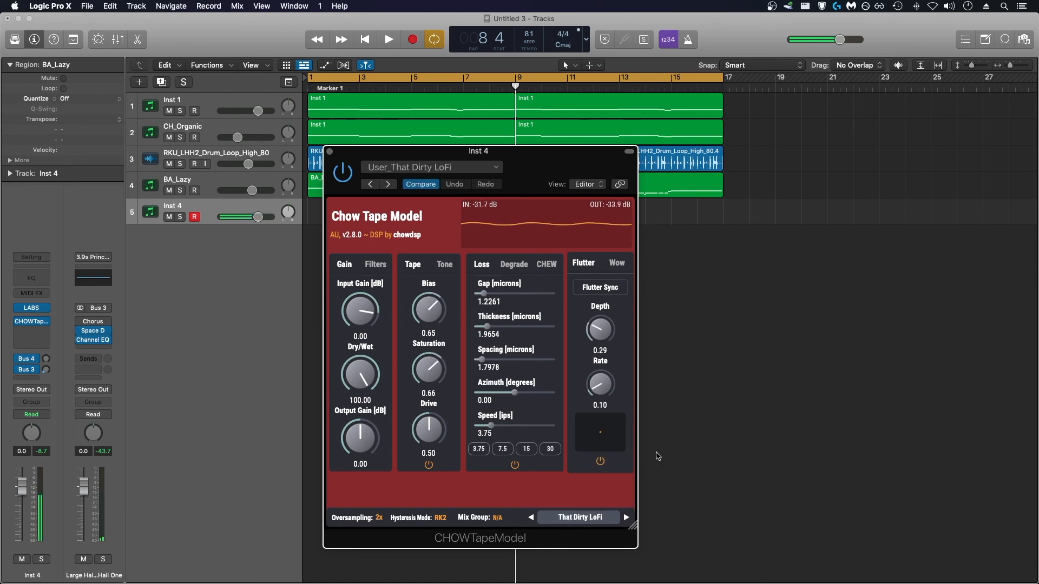
{"action": "left_click_drag", "start_coordinate": [488, 328], "coordinate": [485, 327]}
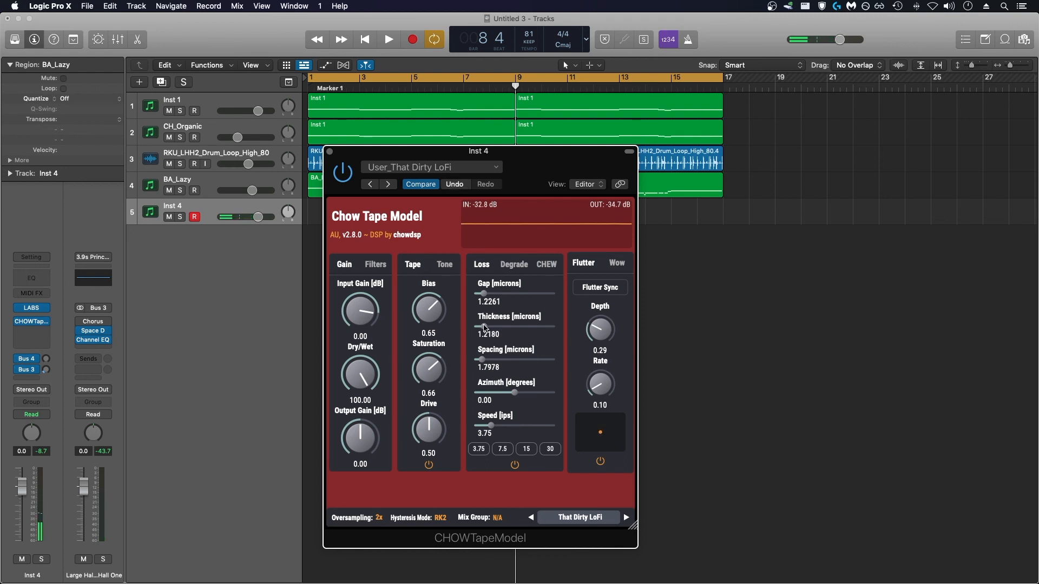
{"action": "left_click", "coordinate": [520, 265]}
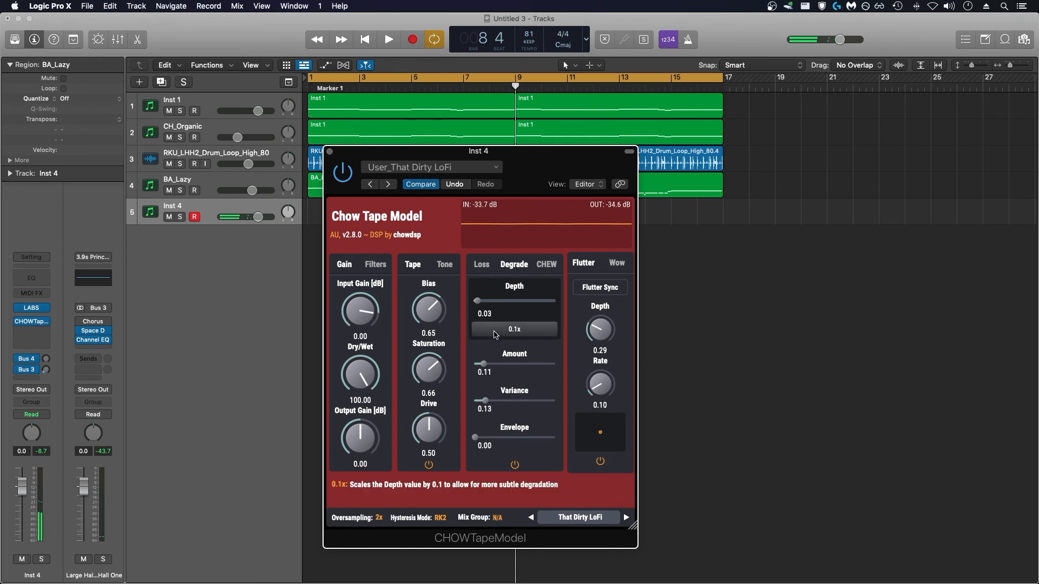
{"action": "left_click", "coordinate": [330, 152]}
Step: Record a piano melody on the Inst 4 track from bar 1 and adjust the region's end to bar 9
{"action": "key", "text": "space"}
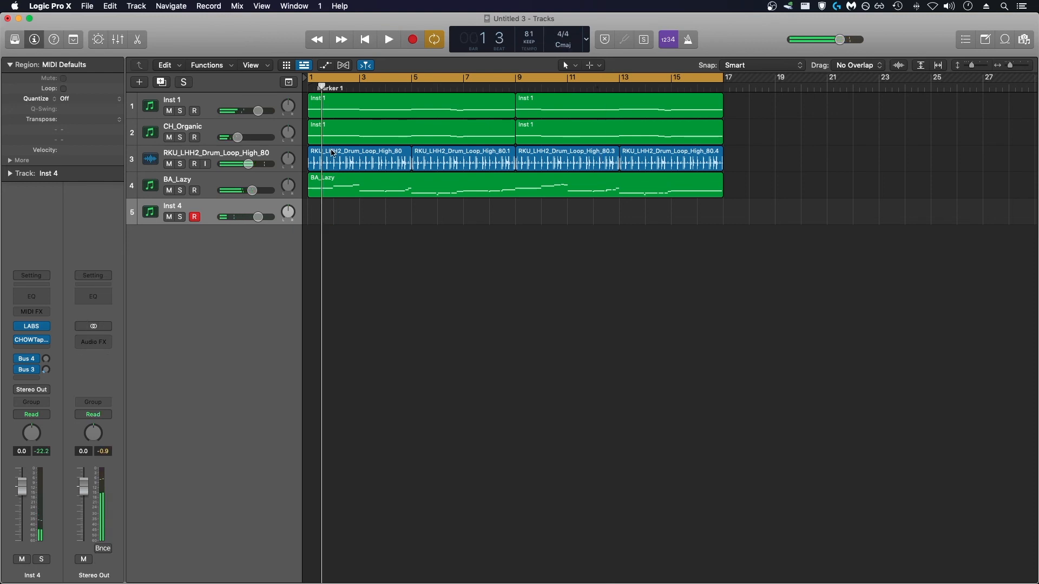
{"action": "key", "text": "Return"}
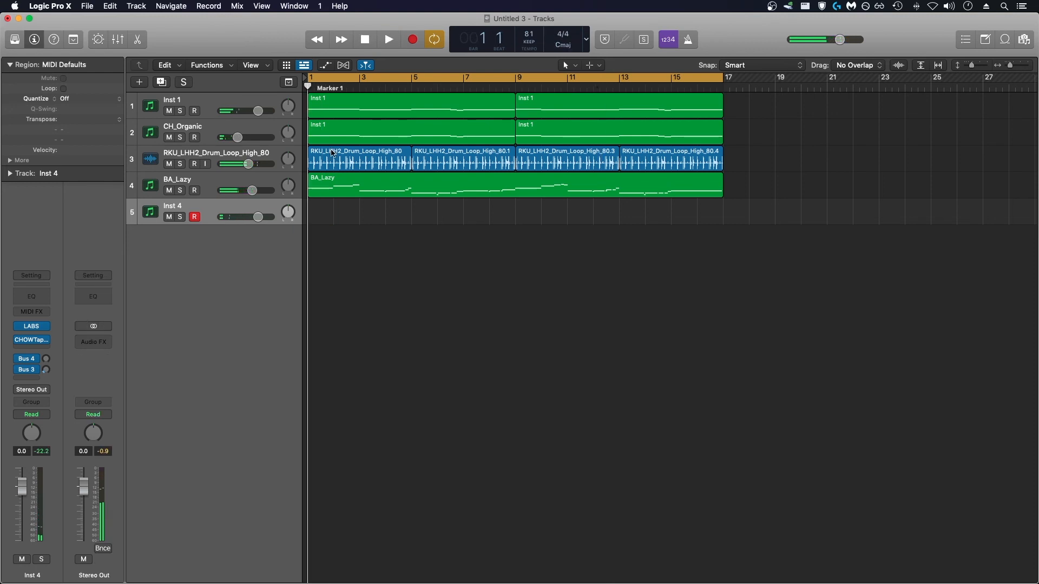
{"action": "key", "text": "r"}
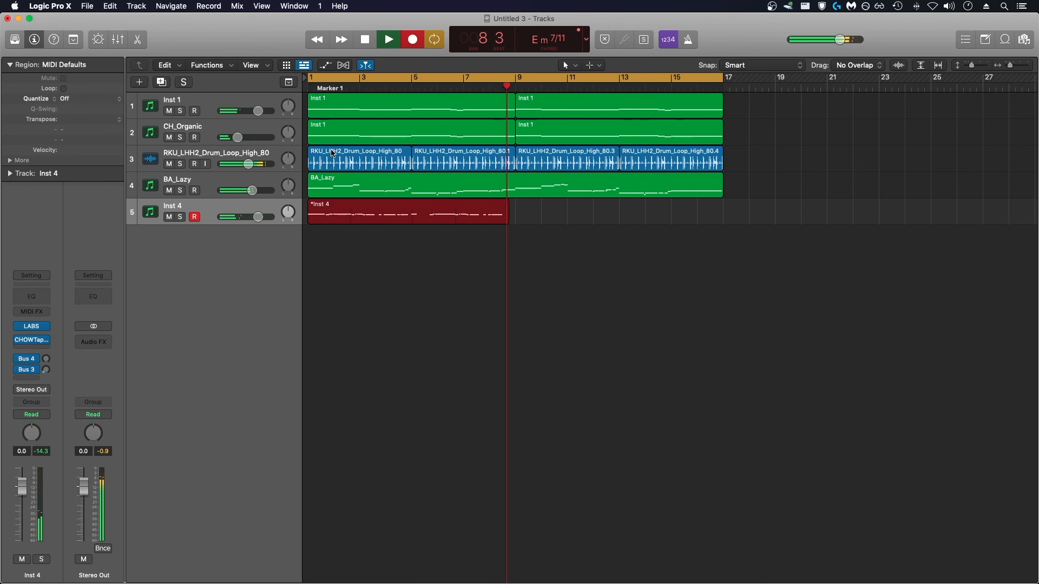
{"action": "key", "text": "space"}
{"action": "left_click_drag", "start_coordinate": [522, 217], "coordinate": [515, 217]}
Step: Examine the recorded Inst 4 melody's notes in the Piano Roll while playing it back
{"action": "double_click", "coordinate": [494, 219]}
{"action": "key", "text": "Return"}
{"action": "key", "text": "space"}
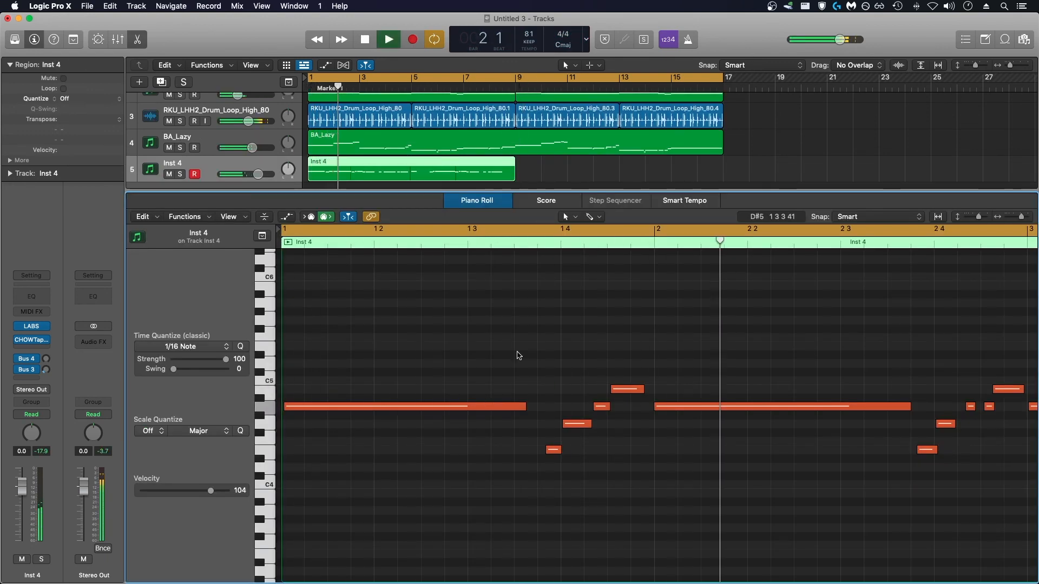
{"action": "scroll", "coordinate": [619, 354], "scroll_direction": "right", "scroll_amount": 3}
{"action": "left_click", "coordinate": [137, 40]}
Step: Insert a stereo Tape Cassette 2 after the Chow Tape Model on Inst 4
{"action": "left_click", "coordinate": [31, 347]}
{"action": "mouse_move", "coordinate": [51, 386]}
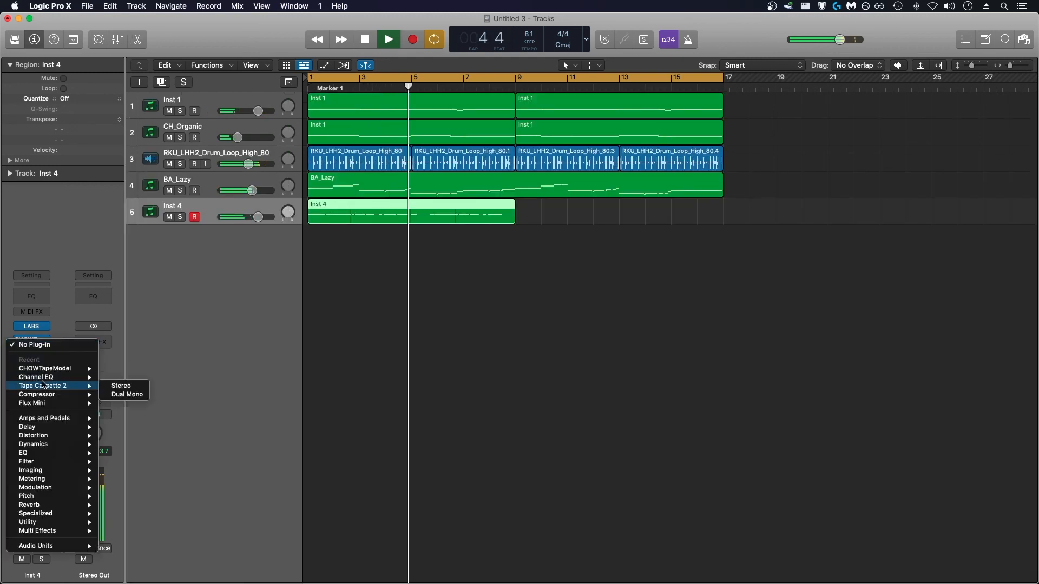
{"action": "left_click", "coordinate": [121, 386]}
{"action": "left_click", "coordinate": [330, 152]}
{"action": "left_click", "coordinate": [26, 370]}
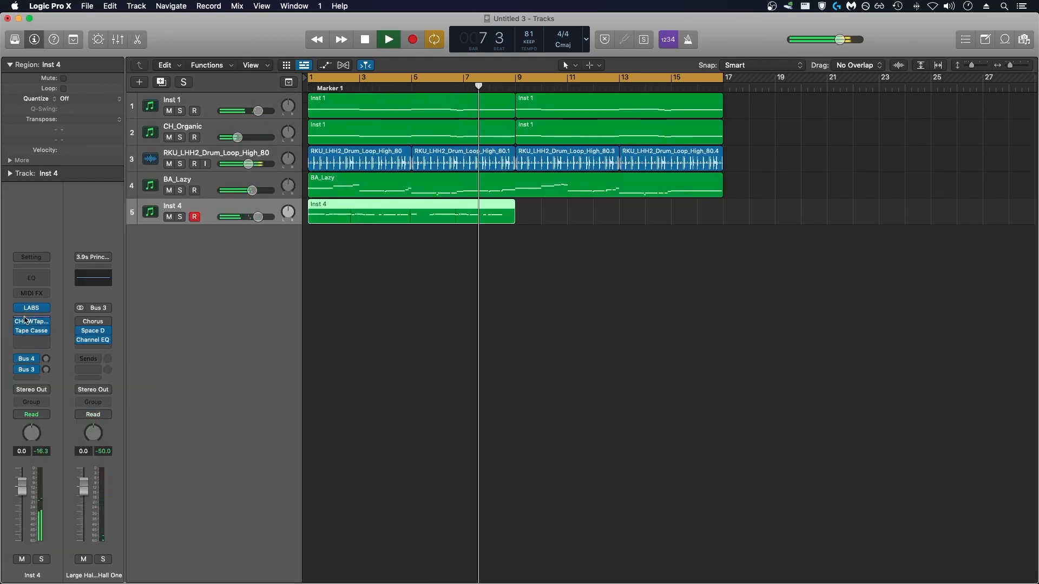
{"action": "left_click", "coordinate": [30, 331]}
{"action": "left_click", "coordinate": [330, 152]}
Step: Look through the BA_Lazy, drum loop, CH_Organic and Inst 1 channel strips during playback
{"action": "left_click", "coordinate": [212, 181]}
{"action": "left_click", "coordinate": [31, 331]}
{"action": "left_click", "coordinate": [335, 215]}
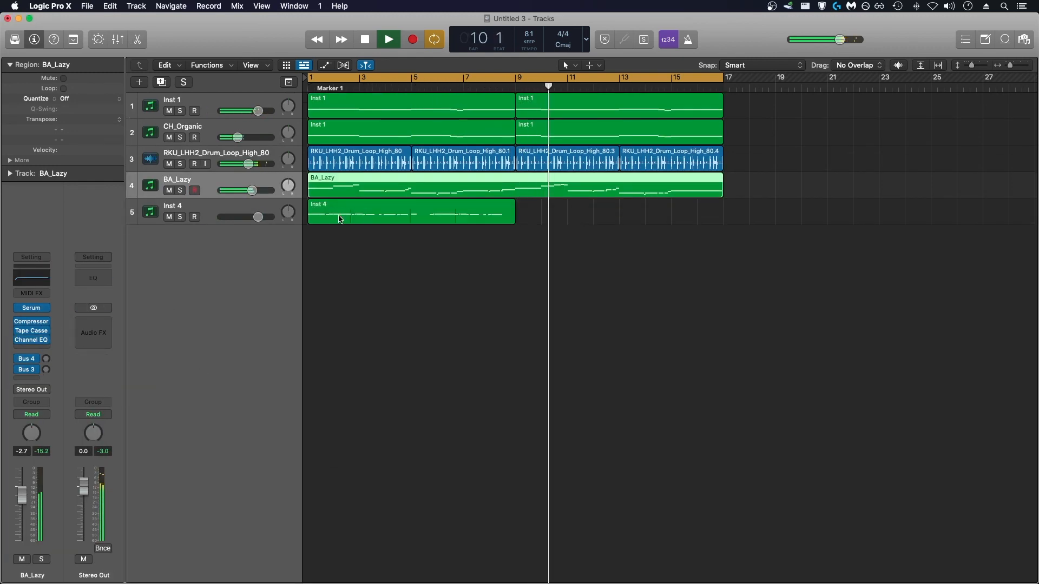
{"action": "left_click", "coordinate": [219, 150]}
{"action": "left_click", "coordinate": [210, 125]}
{"action": "left_click", "coordinate": [211, 99]}
{"action": "key", "text": "Return"}
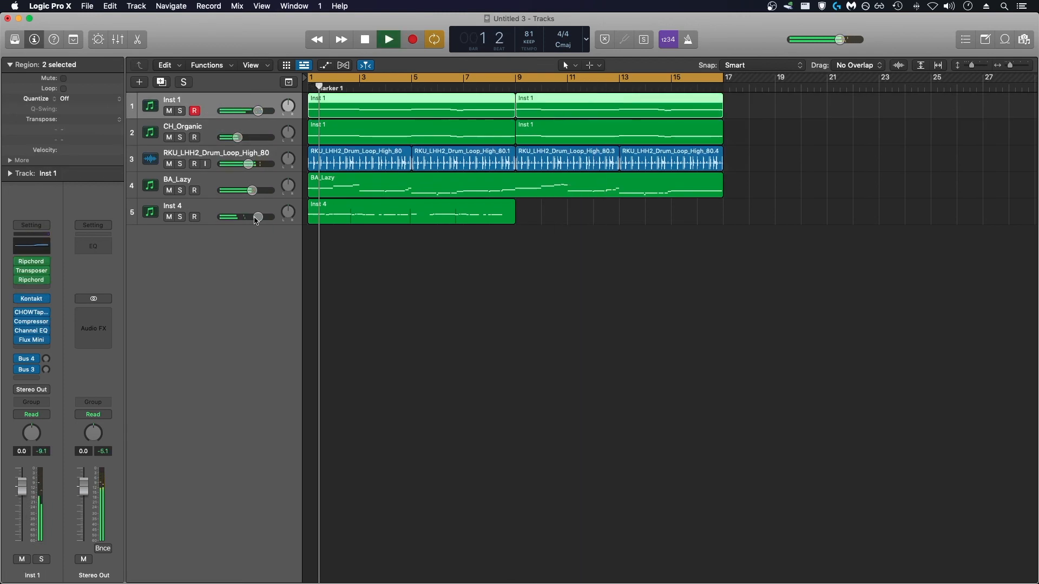
Step: Insert a Compressor ahead of the tape effects on Inst 4, with Bus 10 as its side chain and auto gain off
{"action": "left_click", "coordinate": [215, 208]}
{"action": "left_click", "coordinate": [34, 326]}
{"action": "mouse_move", "coordinate": [81, 373]}
{"action": "left_click", "coordinate": [148, 374]}
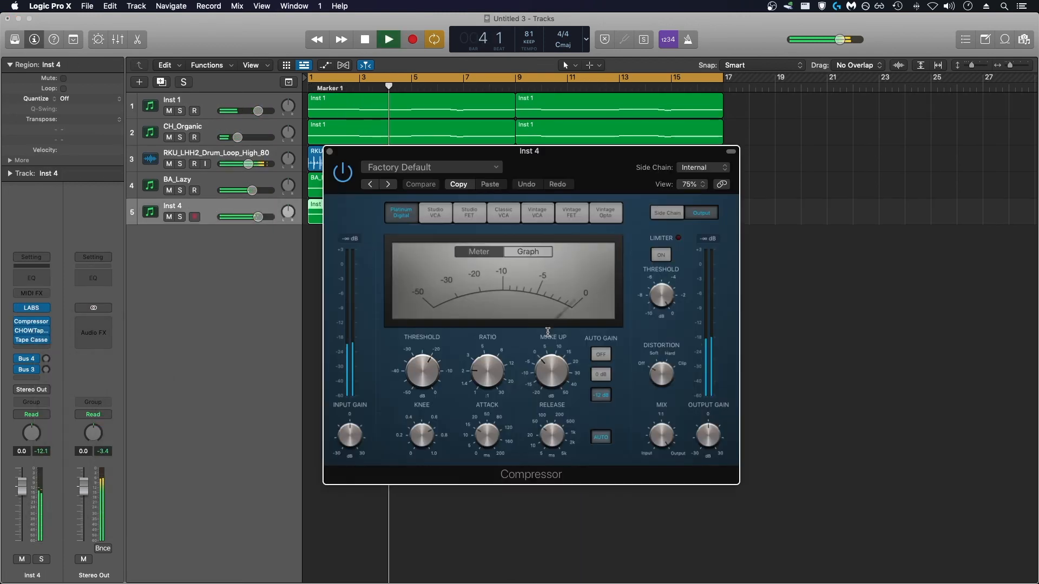
{"action": "left_click", "coordinate": [697, 168]}
{"action": "mouse_move", "coordinate": [695, 217]}
{"action": "left_click", "coordinate": [808, 252]}
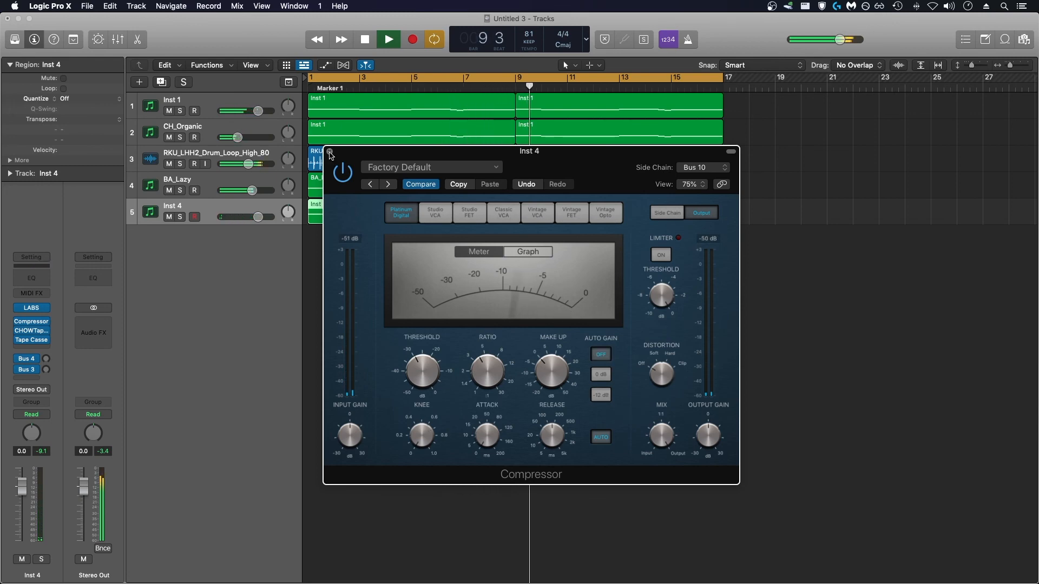
{"action": "left_click", "coordinate": [331, 156]}
Step: Copy the Inst 4 region to bar 9 and duplicate all notes of the first region one octave lower
{"action": "left_click_drag", "start_coordinate": [329, 214], "coordinate": [541, 226]}
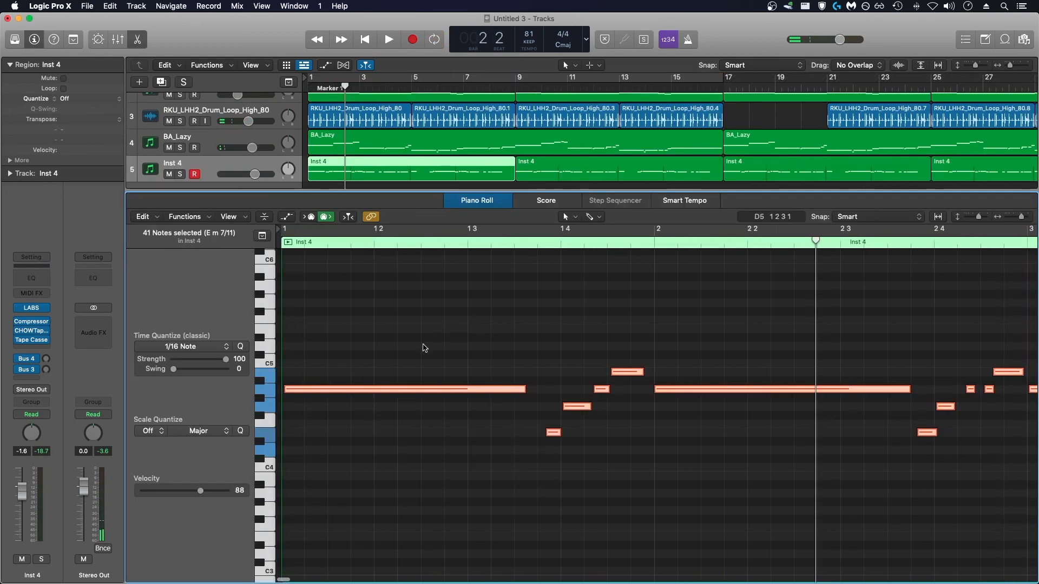
{"action": "left_click_drag", "start_coordinate": [330, 393], "coordinate": [328, 493]}
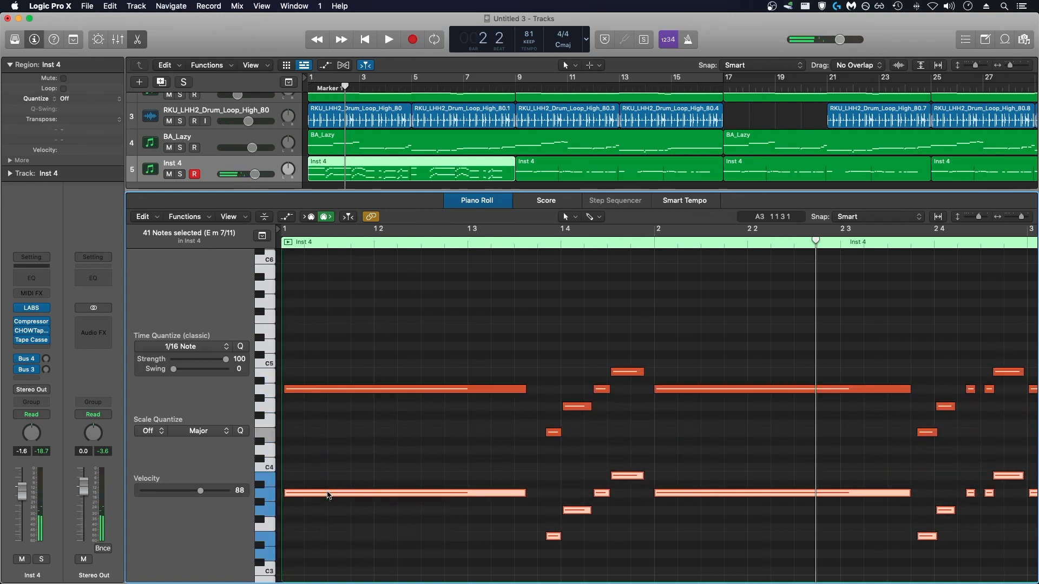
{"action": "key", "text": "Return"}
{"action": "key", "text": "space"}
Step: Shift the lower-octave notes slightly later than the original melody and play the result from the beginning
{"action": "key", "text": "super+Right"}
{"action": "key", "text": "super+Right"}
{"action": "scroll", "coordinate": [327, 495], "scroll_direction": "left", "scroll_amount": 5}
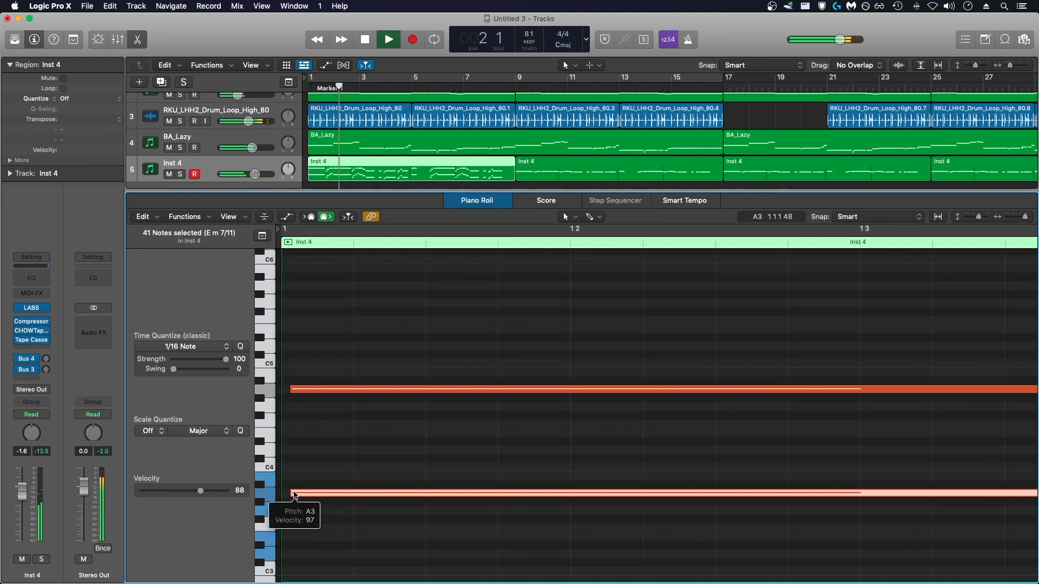
{"action": "key", "text": "space"}
{"action": "left_click_drag", "start_coordinate": [297, 494], "coordinate": [305, 494]}
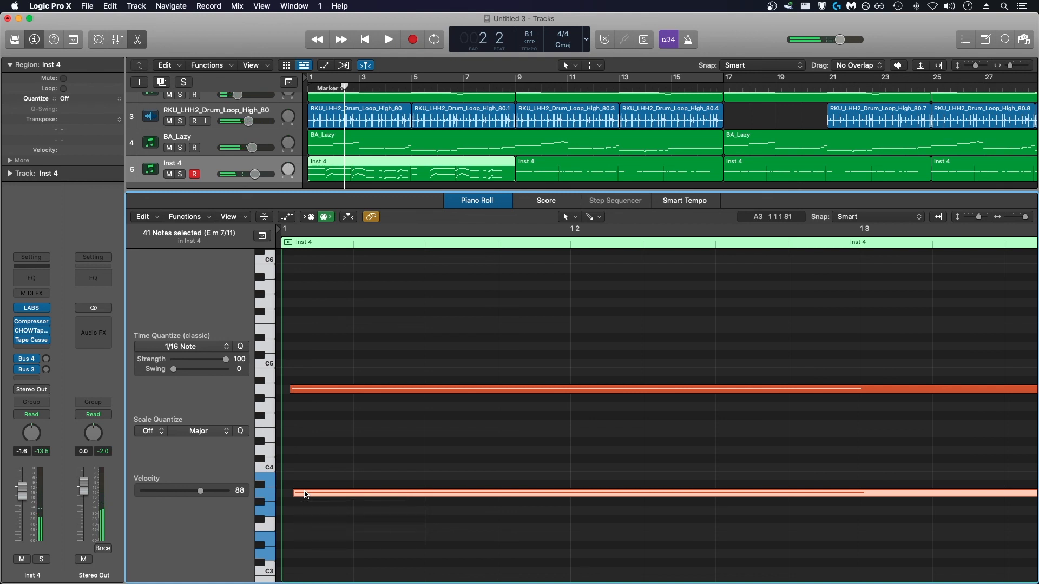
{"action": "key", "text": "Return"}
{"action": "key", "text": "space"}
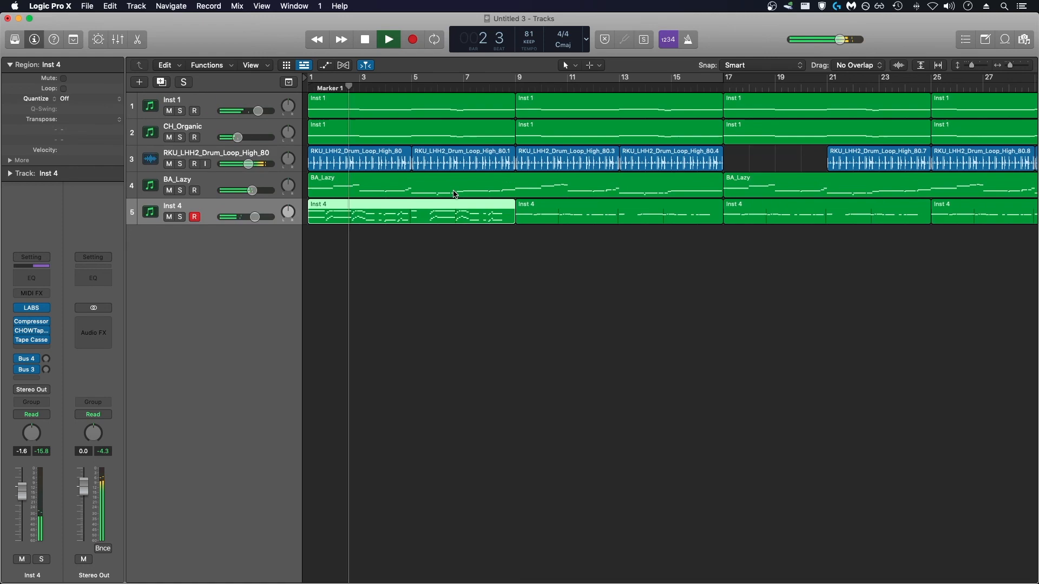
Step: Replace the Inst 4 region at bar 9 with a copy of the octave-doubled region from bar 1
{"action": "left_click", "coordinate": [454, 201]}
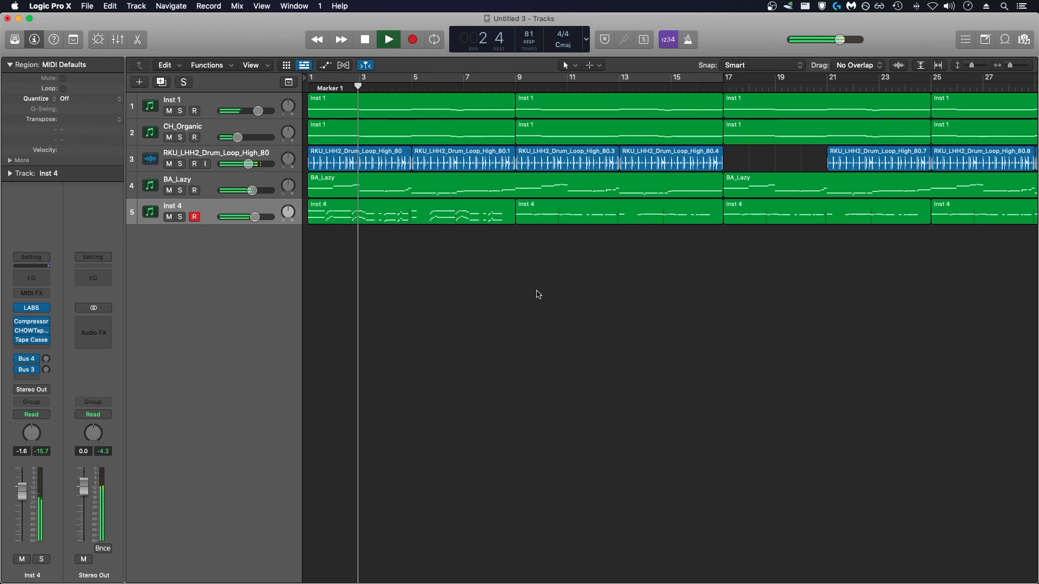
{"action": "key", "text": "super+Left"}
{"action": "key", "text": "super+Left"}
{"action": "key", "text": "super+Left"}
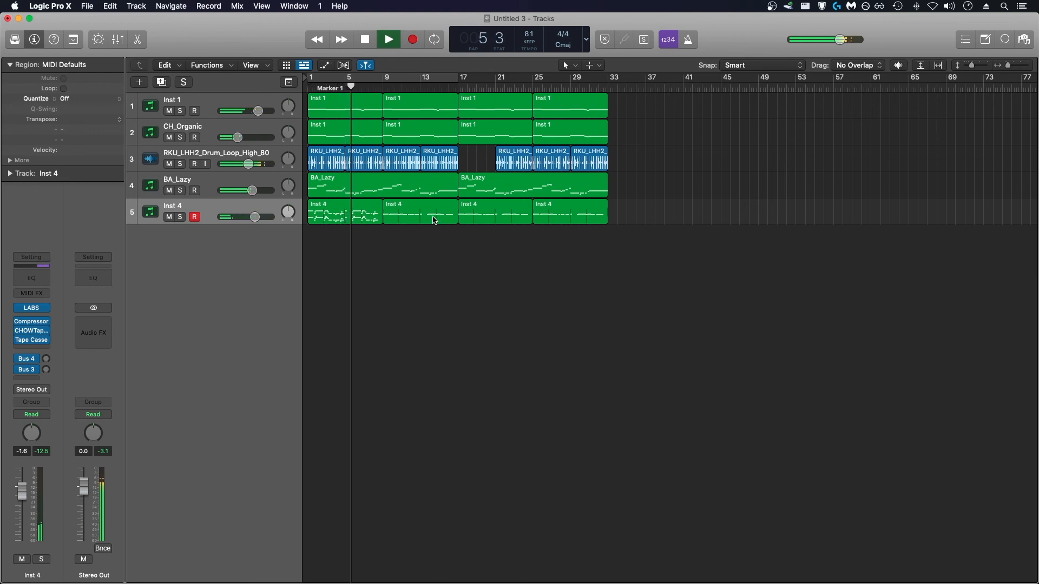
{"action": "left_click", "coordinate": [434, 220]}
{"action": "key", "text": "Delete"}
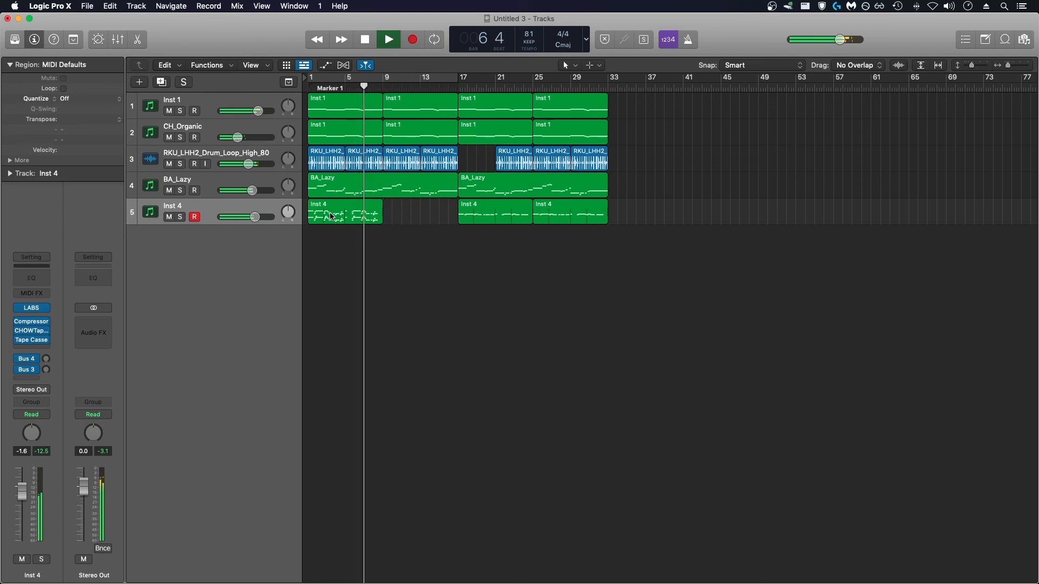
{"action": "left_click_drag", "start_coordinate": [332, 217], "coordinate": [404, 219]}
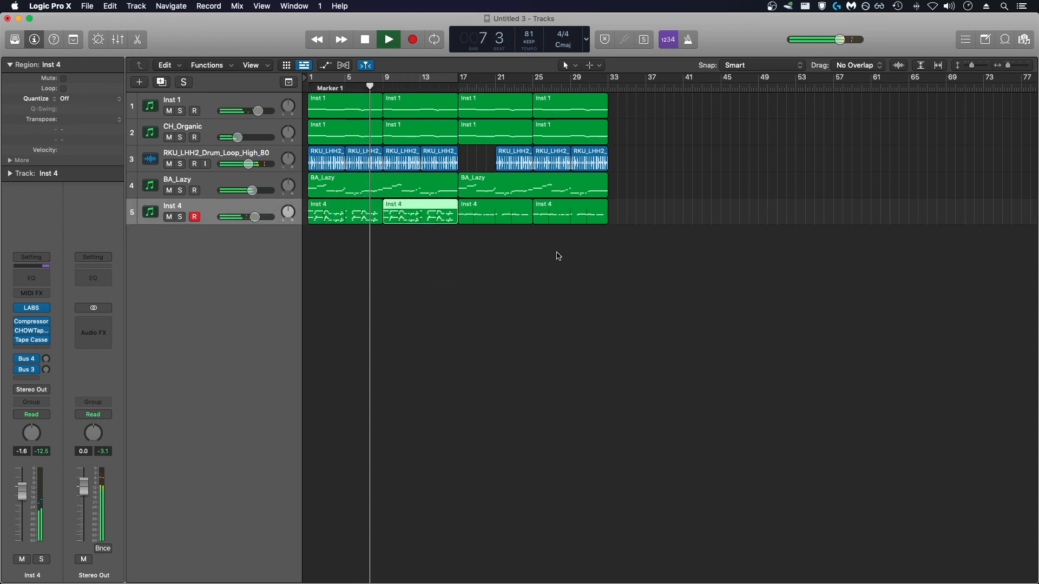
Step: Delete the old Inst 4 regions from bar 17 onwards and fill that space with the octave-doubled part
{"action": "left_click_drag", "start_coordinate": [595, 250], "coordinate": [514, 220]}
{"action": "key", "text": "Delete"}
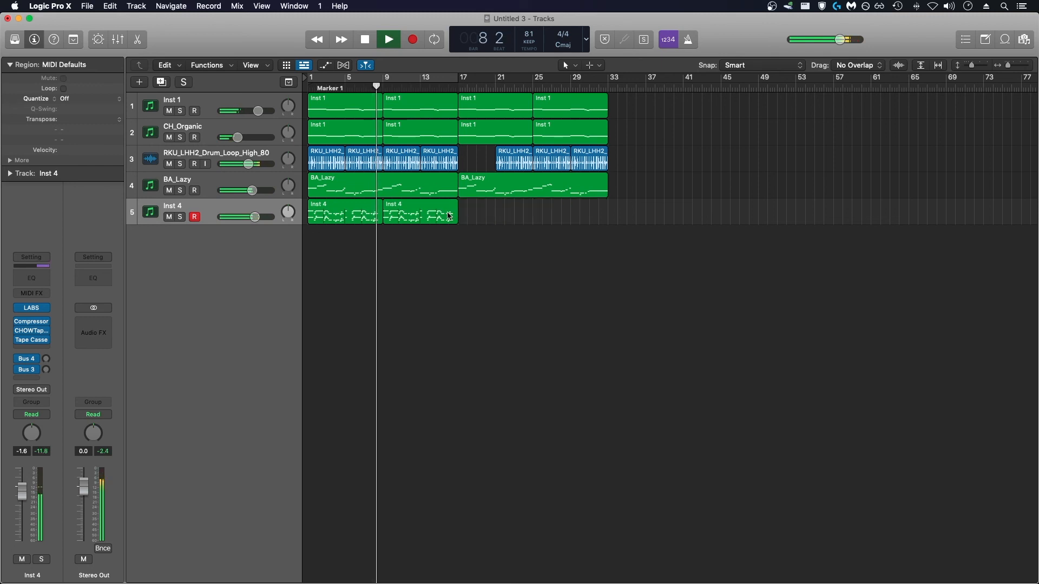
{"action": "left_click_drag", "start_coordinate": [447, 216], "coordinate": [525, 217]}
Step: Record a new Inst 4 part over bars 9 to 15, then a closing phrase in bar 16, and play it back
{"action": "key", "text": "r"}
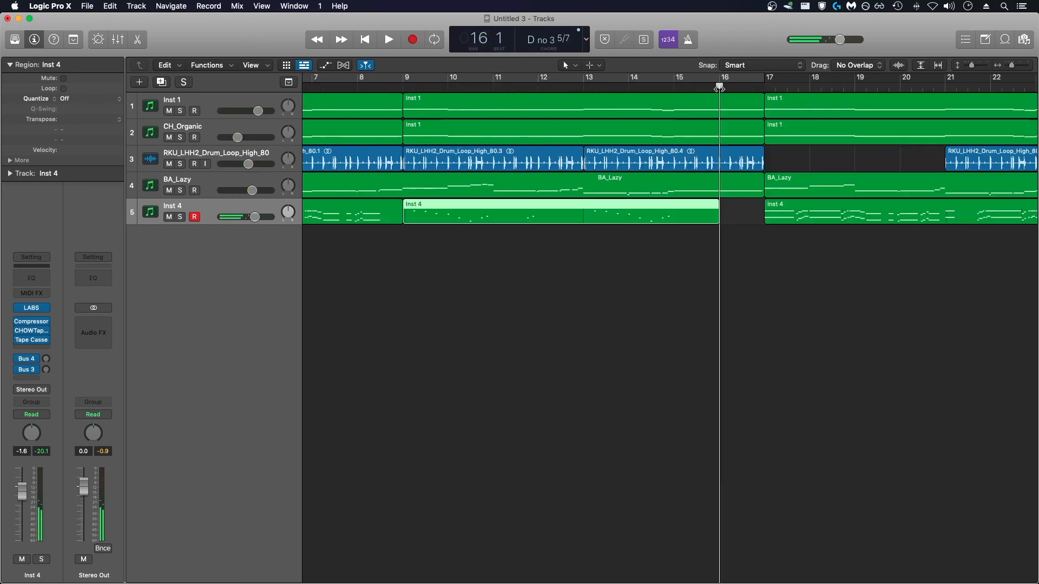
{"action": "key", "text": "r"}
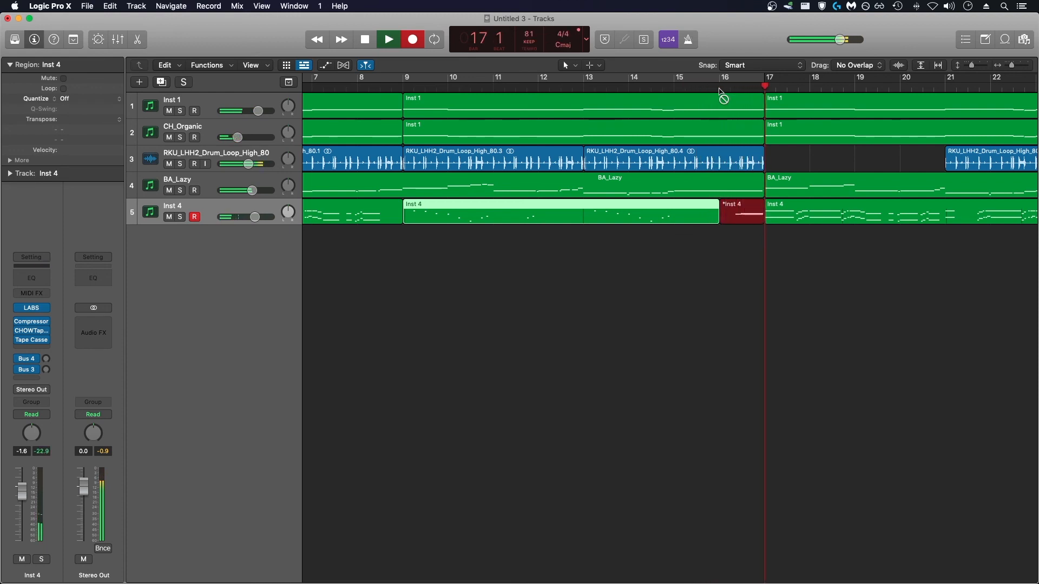
{"action": "key", "text": "space"}
{"action": "left_click", "coordinate": [720, 85]}
{"action": "key", "text": "space"}
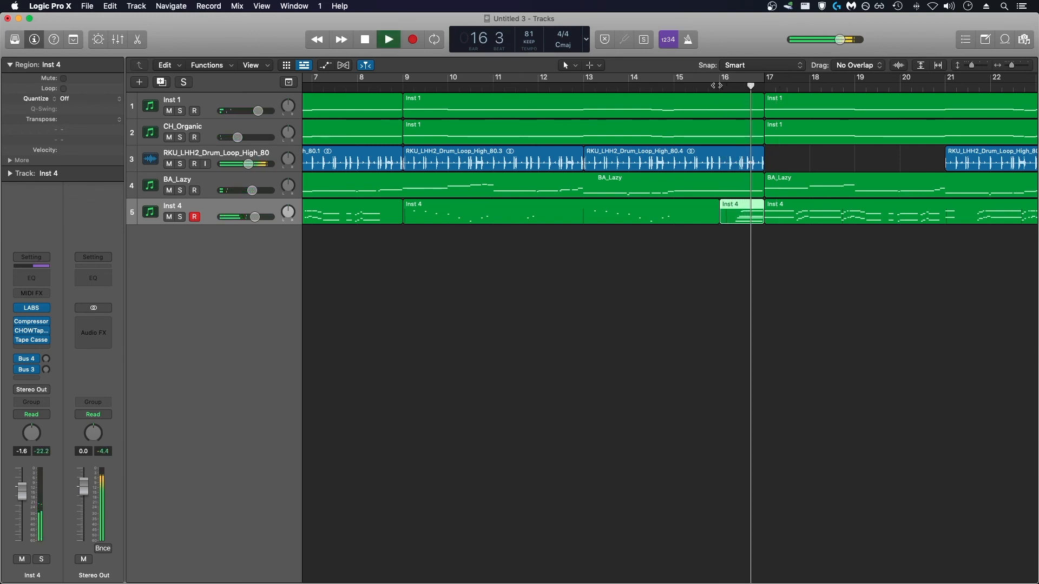
{"action": "key", "text": "space"}
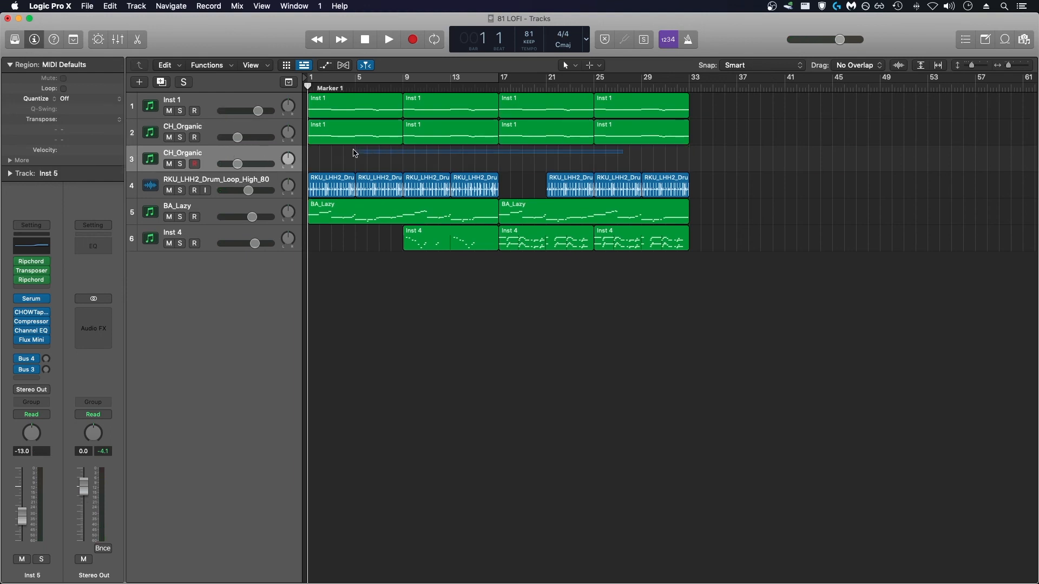
Step: Copy the CH_Organic region at bar 9 onto the duplicate CH_Organic track below it
{"action": "left_click_drag", "start_coordinate": [353, 149], "coordinate": [349, 135]}
{"action": "left_click", "coordinate": [373, 154]}
{"action": "left_click_drag", "start_coordinate": [423, 139], "coordinate": [423, 153]}
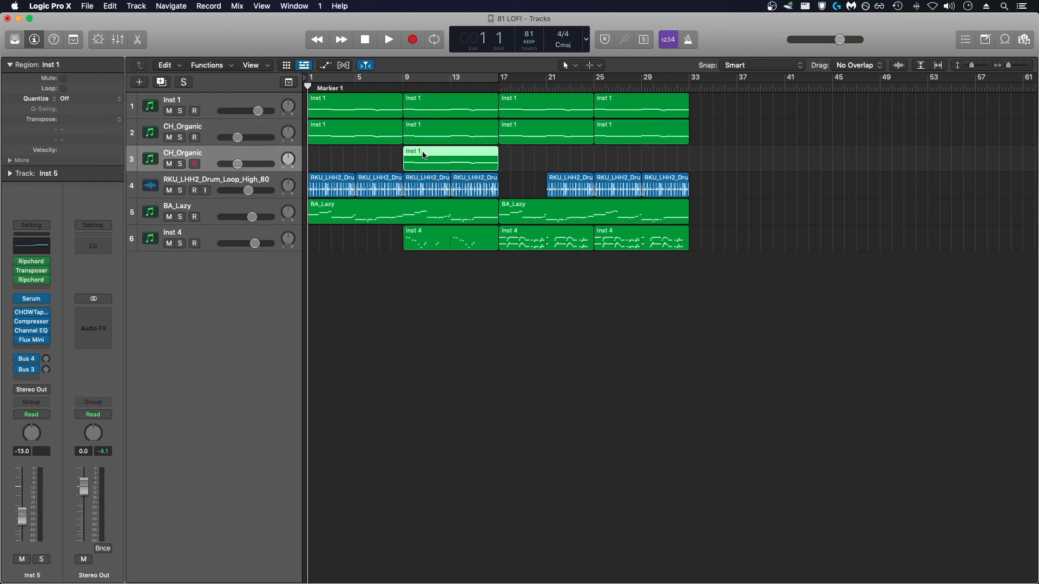
Step: Add an Arpeggiator after the Ripchord MIDI effects on the duplicate CH_Organic track and play it soloed from bar 9
{"action": "key", "text": "space"}
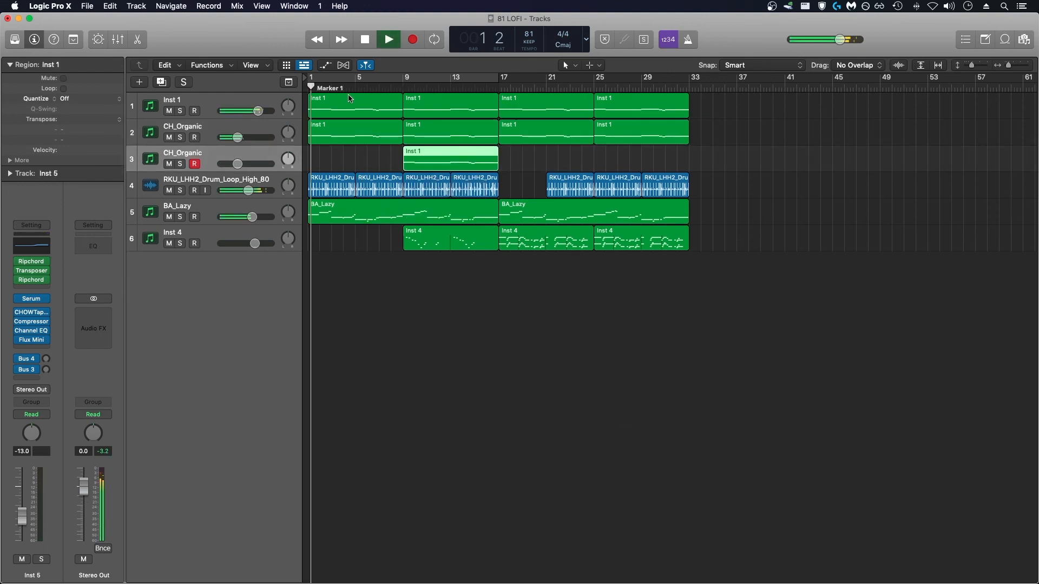
{"action": "left_click", "coordinate": [29, 279]}
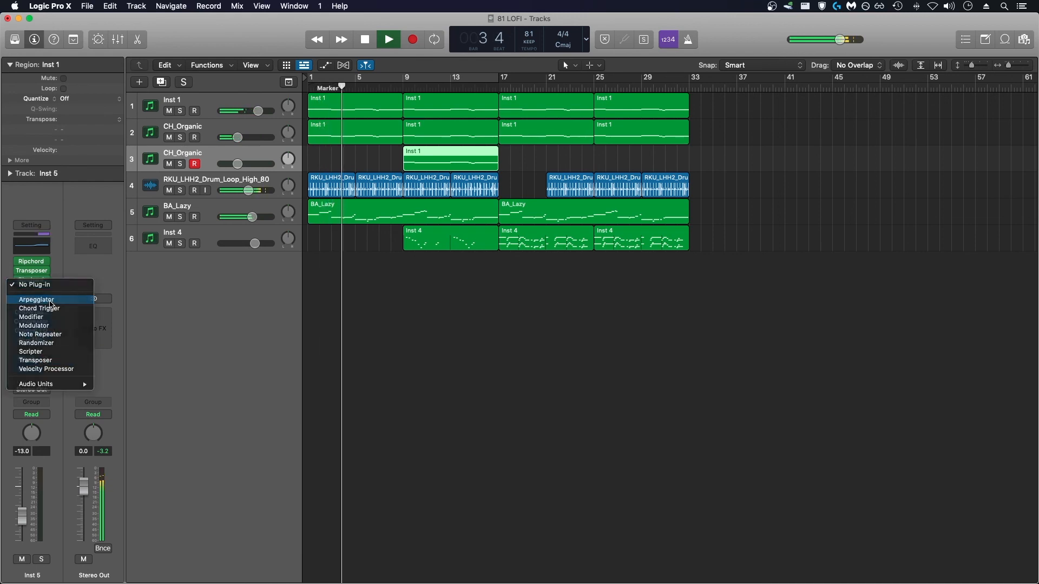
{"action": "left_click", "coordinate": [49, 302]}
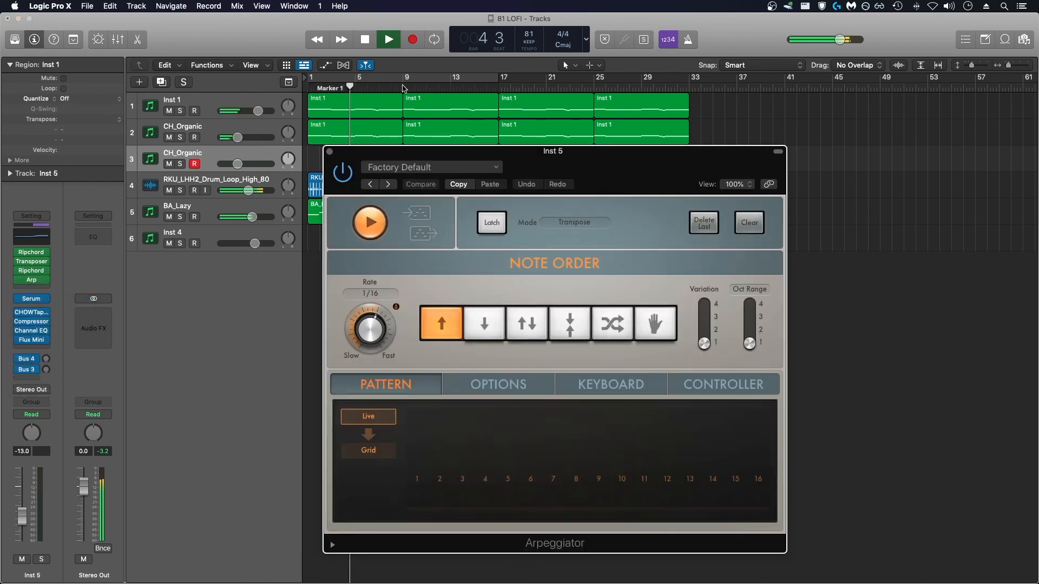
{"action": "left_click", "coordinate": [402, 86]}
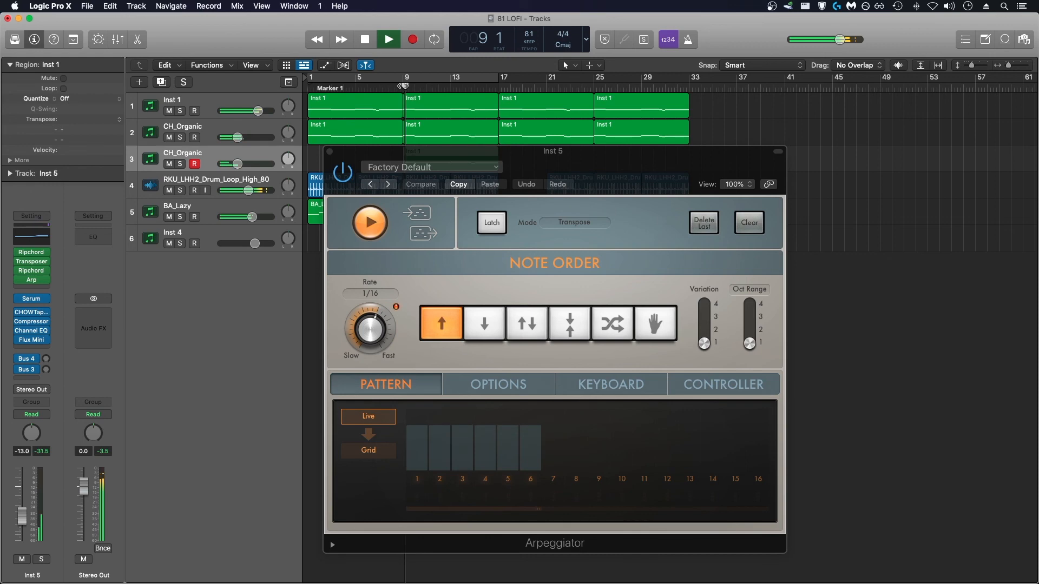
{"action": "left_click", "coordinate": [181, 164]}
Step: Audition successive Serum presets on the soloed arpeggiated track, stepping through to SY_LonelyG
{"action": "mouse_move", "coordinate": [36, 280]}
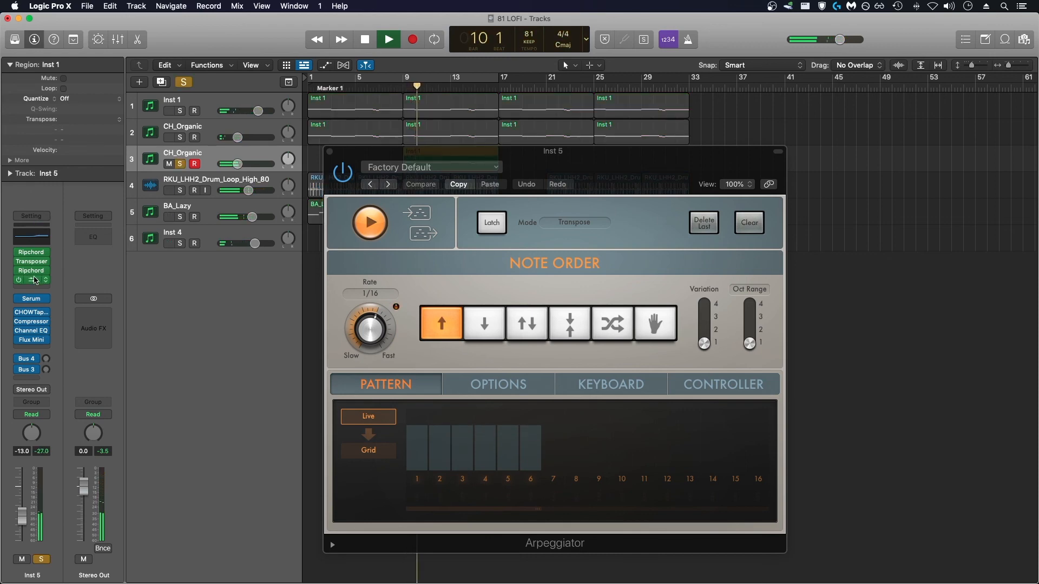
{"action": "left_click", "coordinate": [32, 299]}
{"action": "left_click", "coordinate": [718, 214]}
{"action": "left_click", "coordinate": [718, 214]}
{"action": "left_click", "coordinate": [719, 214]}
{"action": "left_click", "coordinate": [719, 214]}
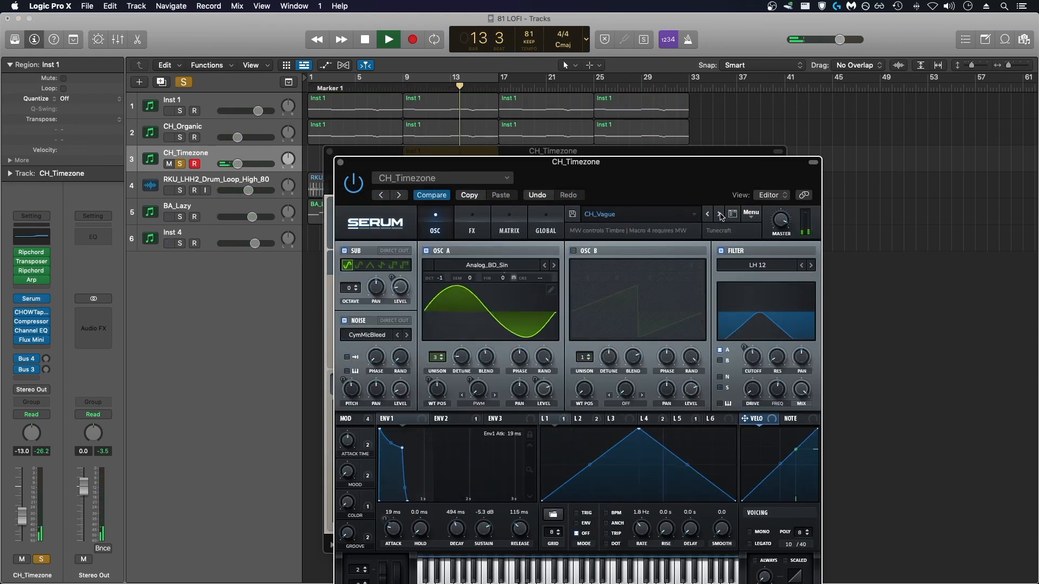
{"action": "left_click", "coordinate": [718, 214]}
{"action": "left_click", "coordinate": [718, 214]}
{"action": "left_click", "coordinate": [718, 214]}
{"action": "left_click", "coordinate": [718, 214]}
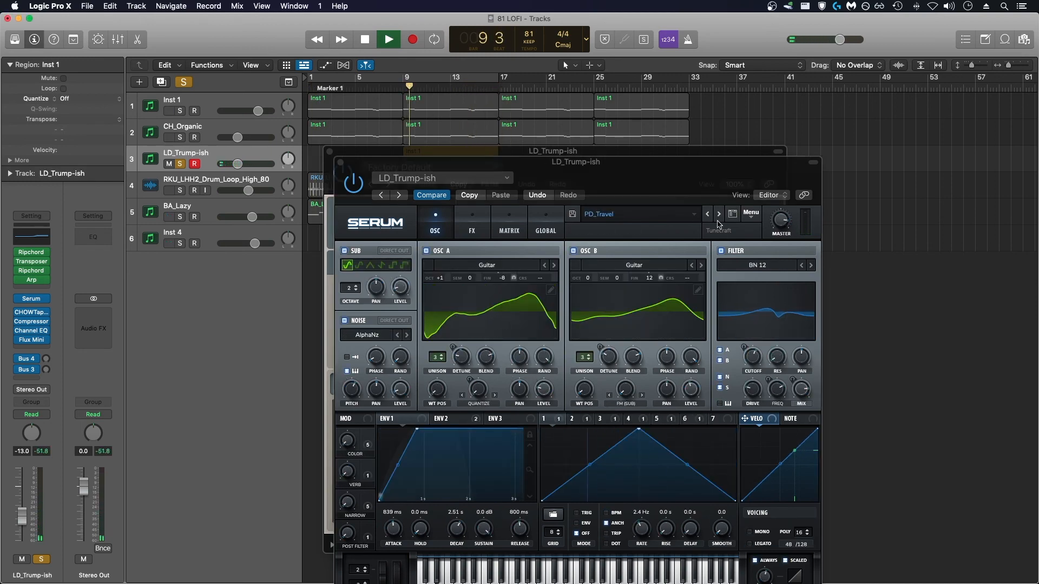
{"action": "left_click", "coordinate": [719, 214]}
{"action": "left_click", "coordinate": [719, 215]}
{"action": "left_click", "coordinate": [718, 215]}
{"action": "left_click", "coordinate": [718, 215]}
{"action": "left_click", "coordinate": [718, 214]}
{"action": "left_click", "coordinate": [718, 215]}
{"action": "key", "text": "space"}
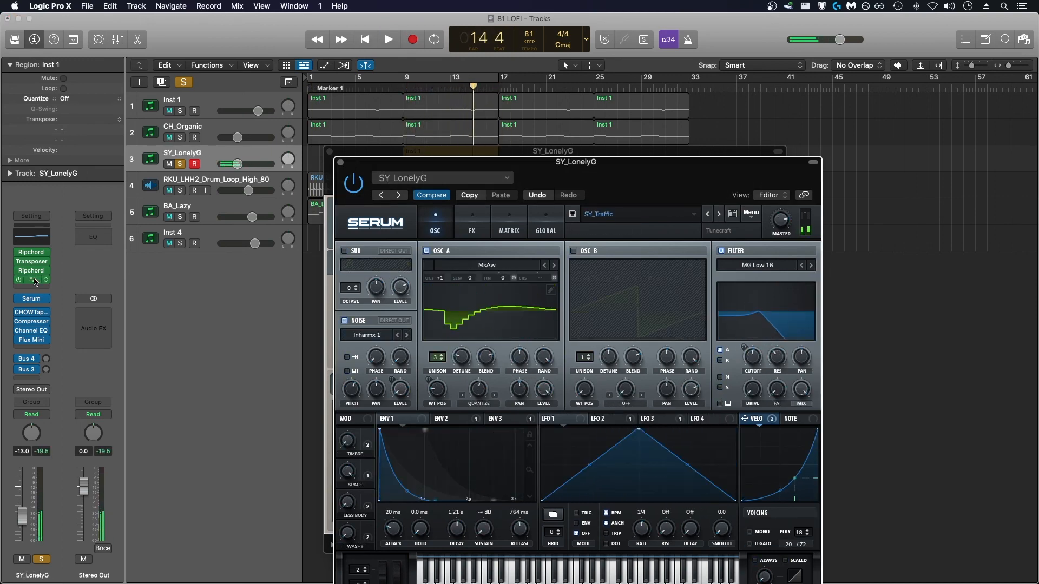
Step: Unsolo the SY_LonelyG track and raise its volume to -8.8 dB against the full mix
{"action": "left_click", "coordinate": [31, 261]}
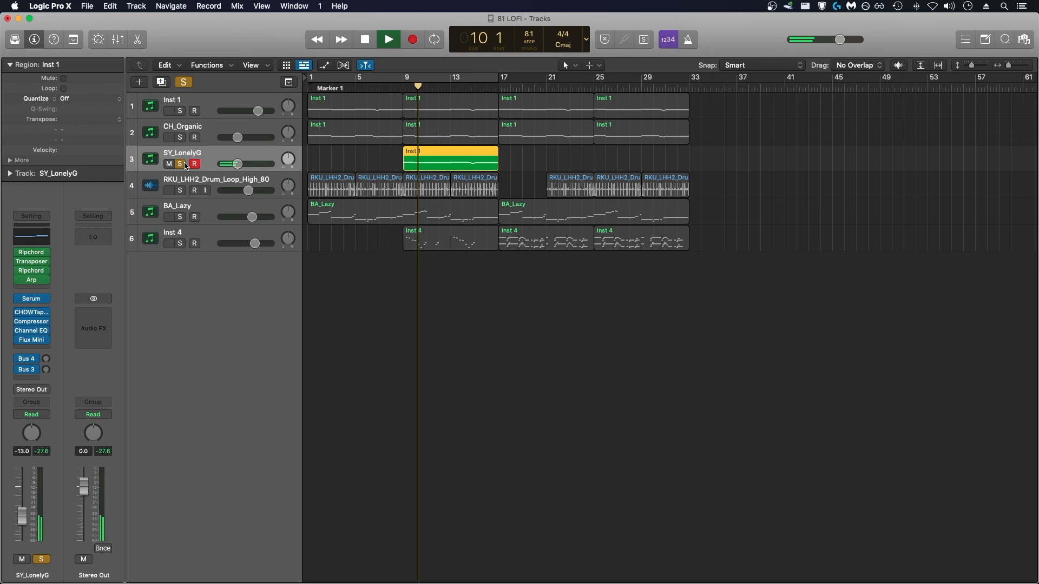
{"action": "left_click", "coordinate": [181, 164]}
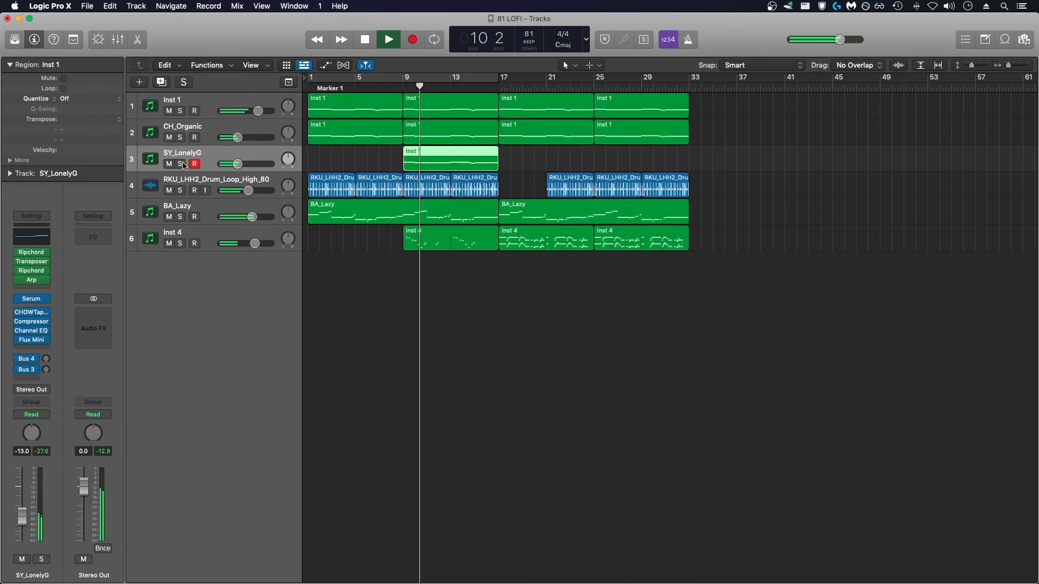
{"action": "mouse_move", "coordinate": [238, 165]}
{"action": "left_mouse_down"}
{"action": "mouse_move", "coordinate": [254, 167]}
{"action": "mouse_move", "coordinate": [241, 164]}
{"action": "left_mouse_up"}
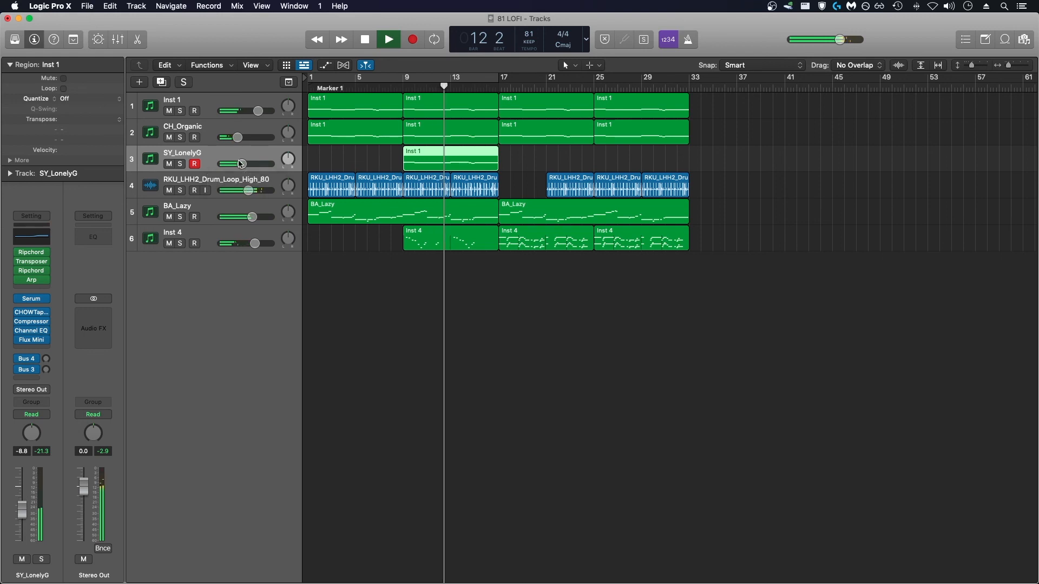
Step: Set the Flux Mini mix to 100% on the SY_LonelyG track and close the effect
{"action": "left_click", "coordinate": [33, 340]}
{"action": "left_click_drag", "start_coordinate": [604, 345], "coordinate": [612, 186]}
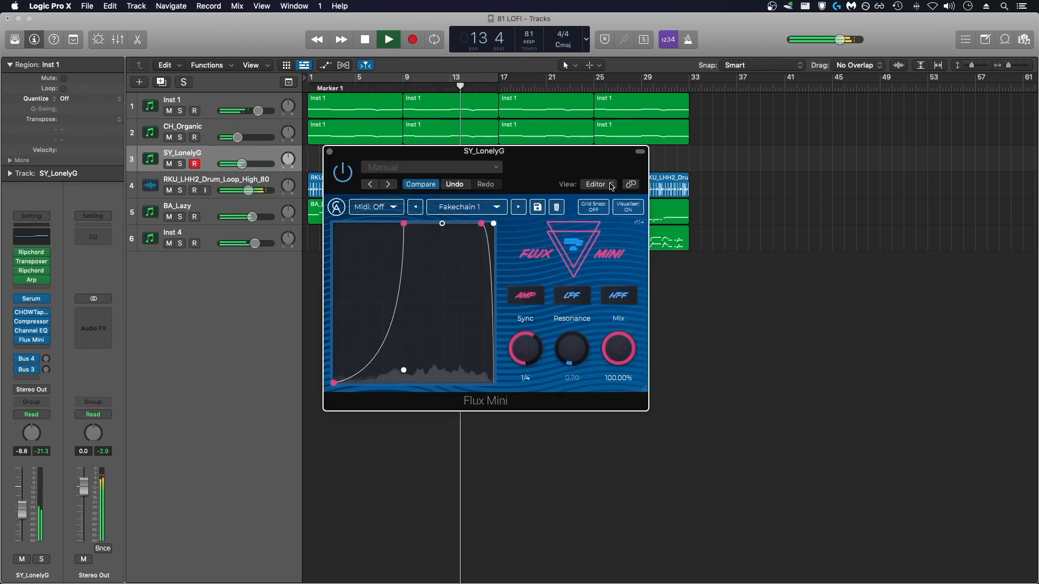
{"action": "left_click", "coordinate": [330, 153]}
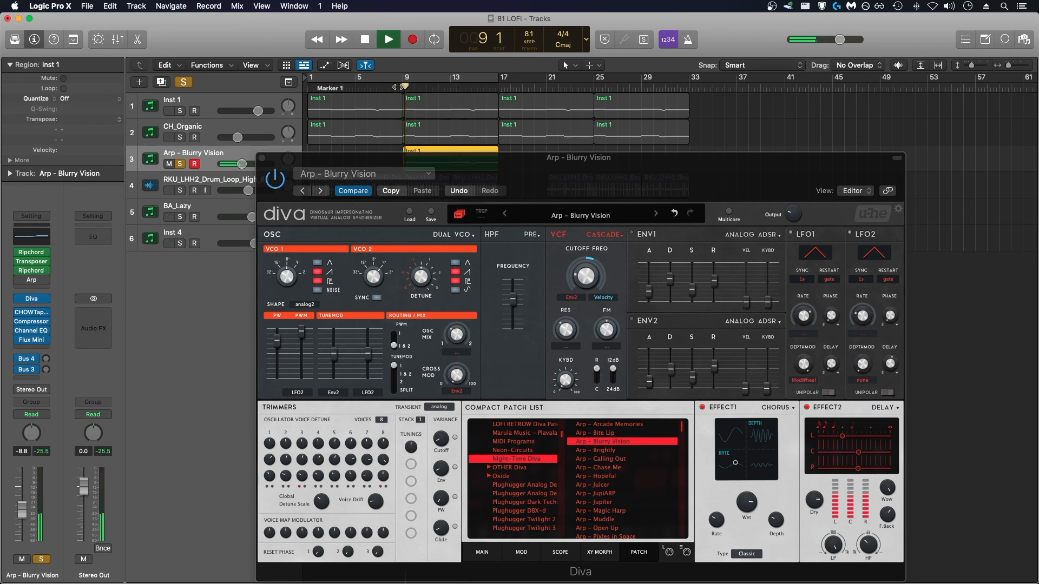
Step: Unsolo the Arp - Blurry Vision track, close its Diva window and lower the track volume to -25 dB
{"action": "left_click", "coordinate": [180, 165]}
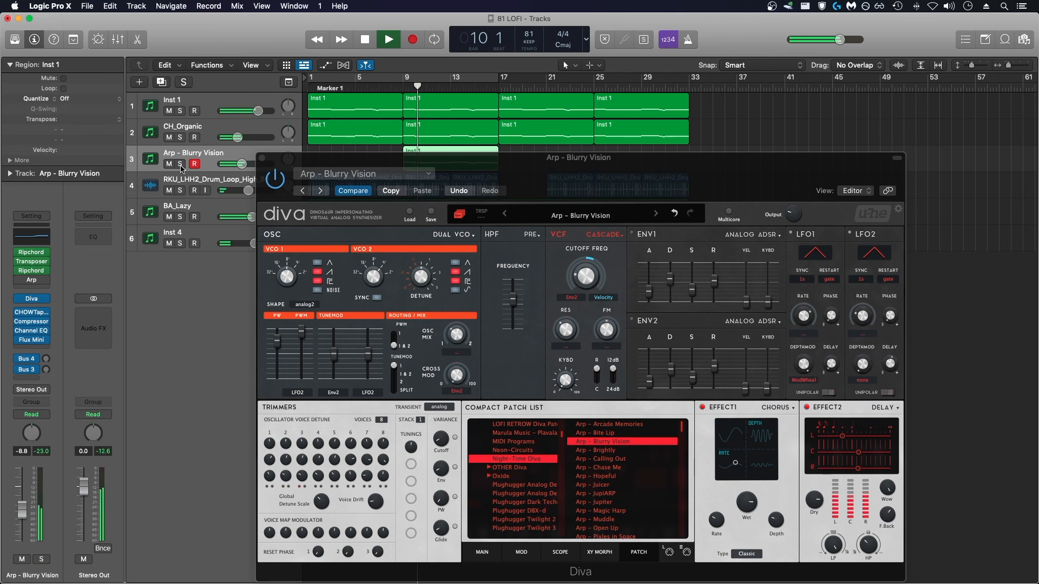
{"action": "left_click", "coordinate": [263, 153]}
{"action": "left_click_drag", "start_coordinate": [242, 164], "coordinate": [231, 164]}
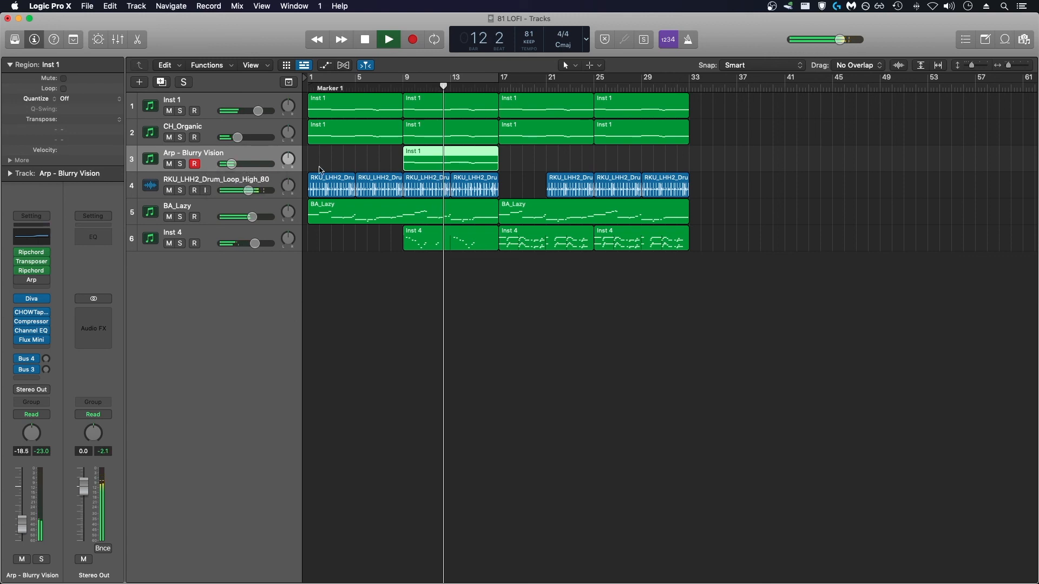
{"action": "left_click", "coordinate": [371, 160]}
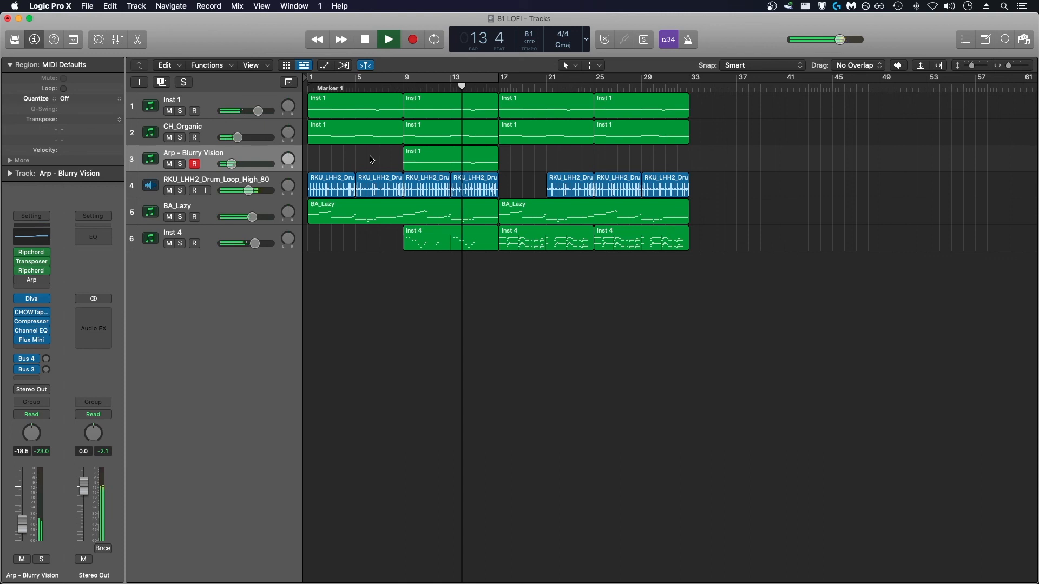
{"action": "left_click_drag", "start_coordinate": [231, 164], "coordinate": [228, 164]}
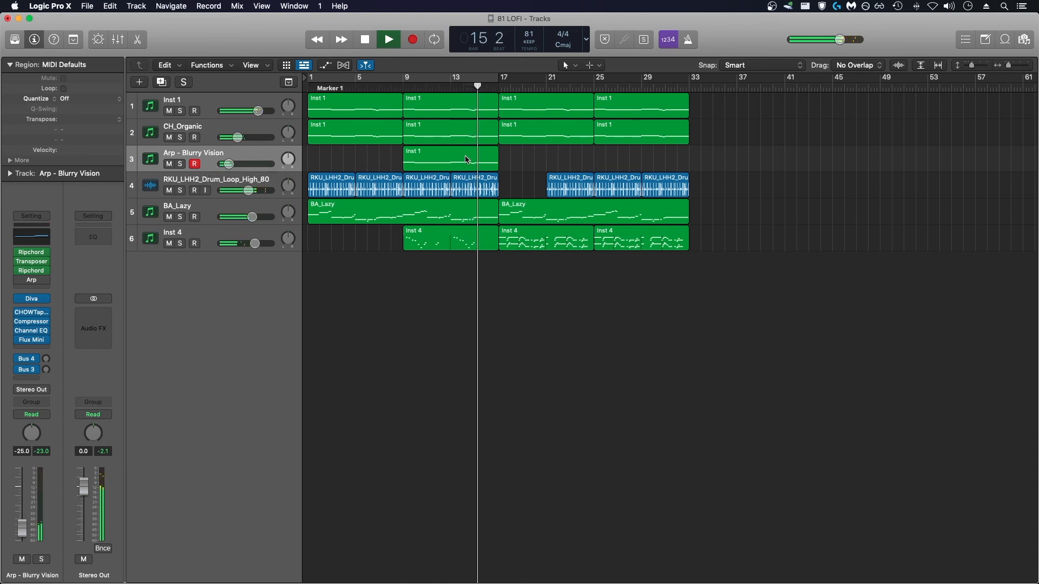
Step: Copy the Arp - Blurry Vision region to bar 17 and add volume automation points at bars 9 and 17
{"action": "left_click_drag", "start_coordinate": [468, 160], "coordinate": [561, 163]}
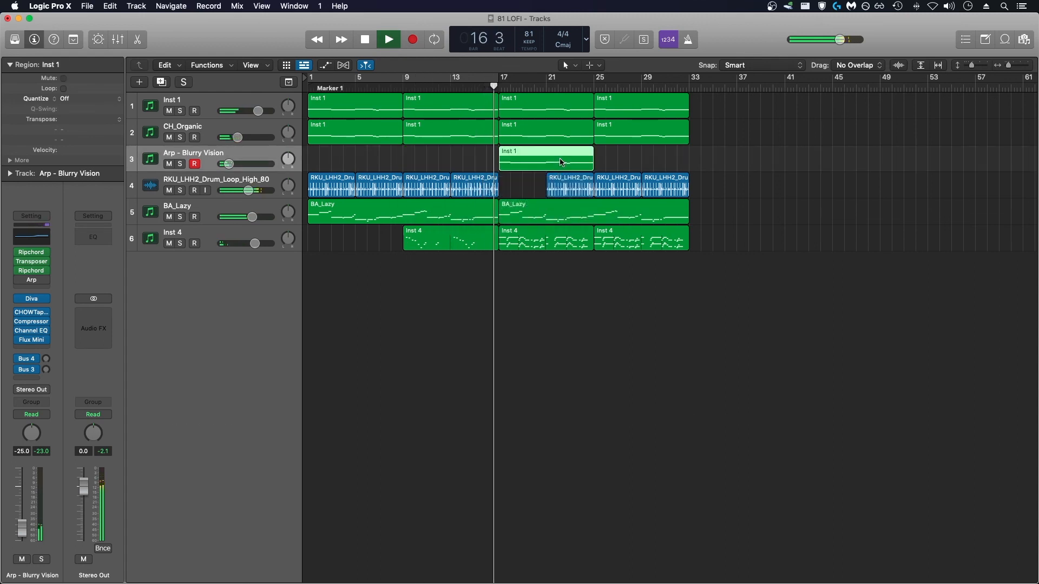
{"action": "left_click", "coordinate": [325, 66]}
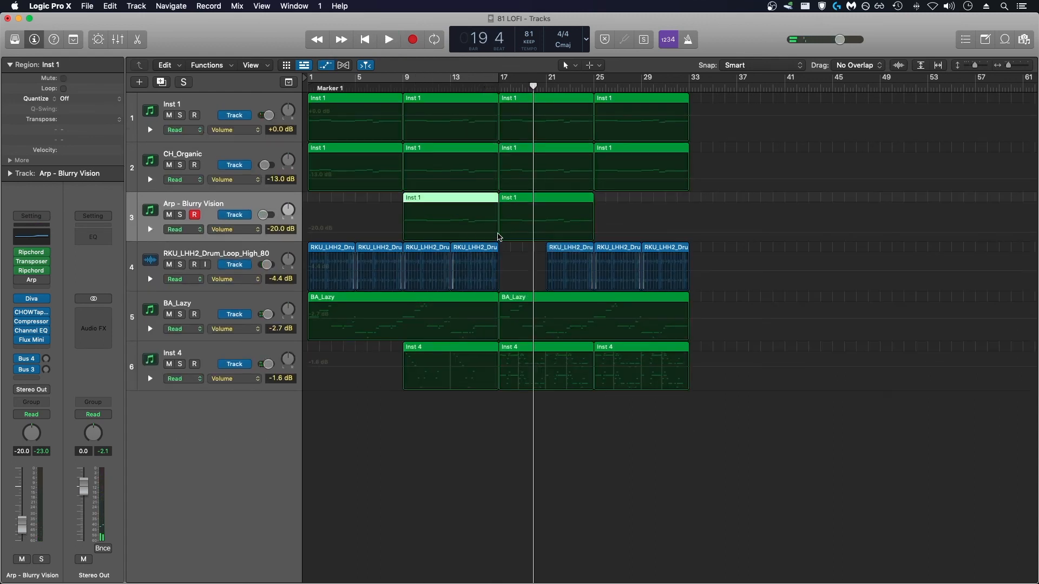
{"action": "left_click", "coordinate": [498, 237]}
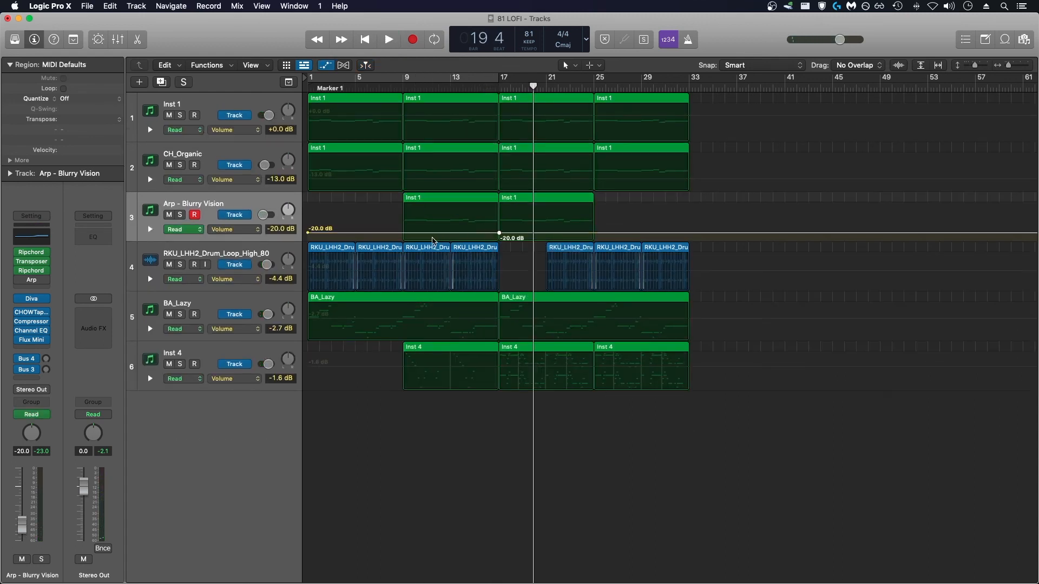
{"action": "left_click_drag", "start_coordinate": [403, 234], "coordinate": [403, 238]}
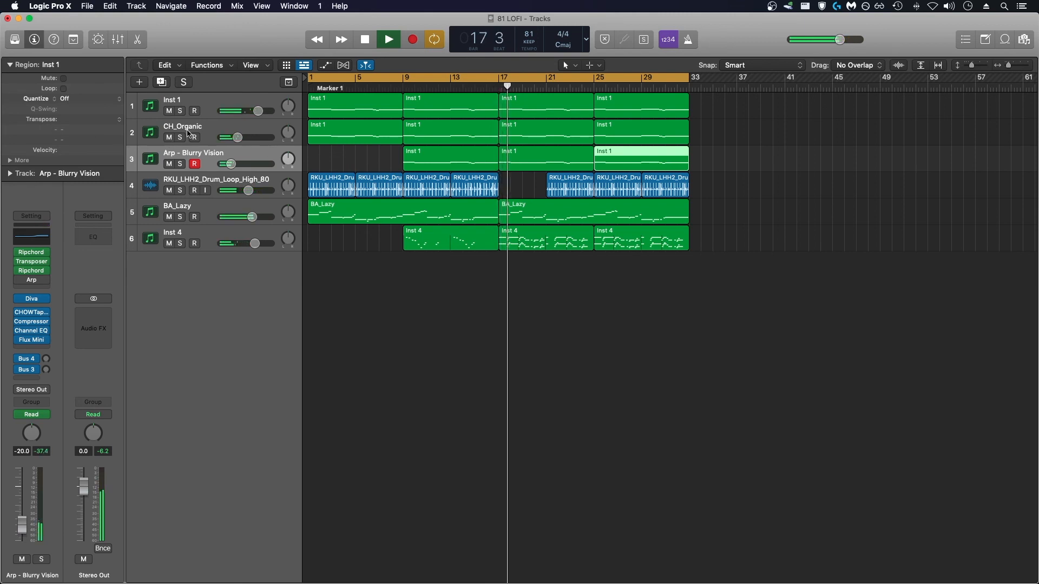
Step: In BA_Lazy's Channel EQ, cut 2.1 dB at 905 Hz with a Q of 1.20 and adjust the 2500 Hz band
{"action": "left_click", "coordinate": [216, 209]}
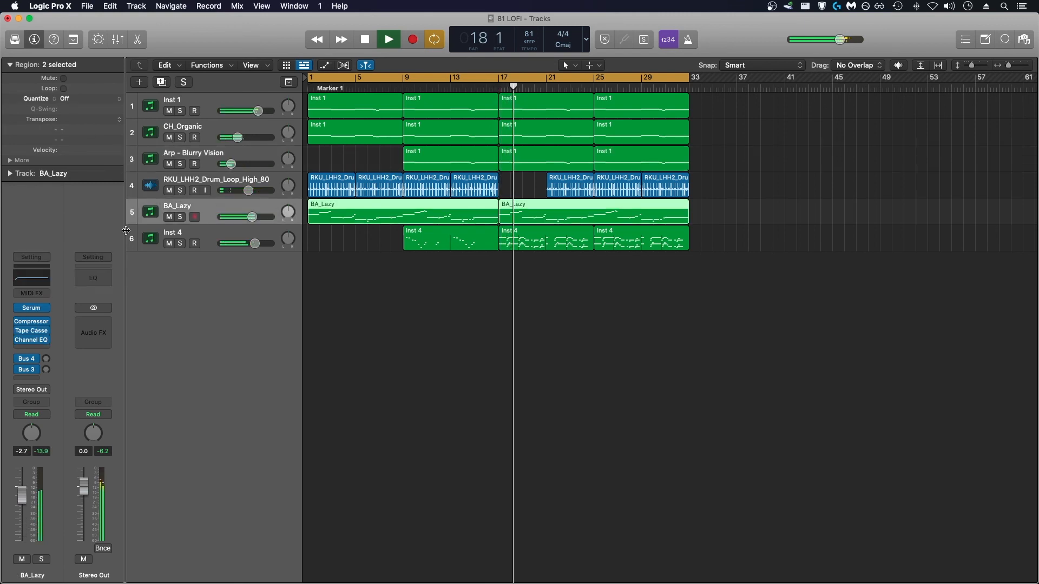
{"action": "left_click", "coordinate": [35, 279]}
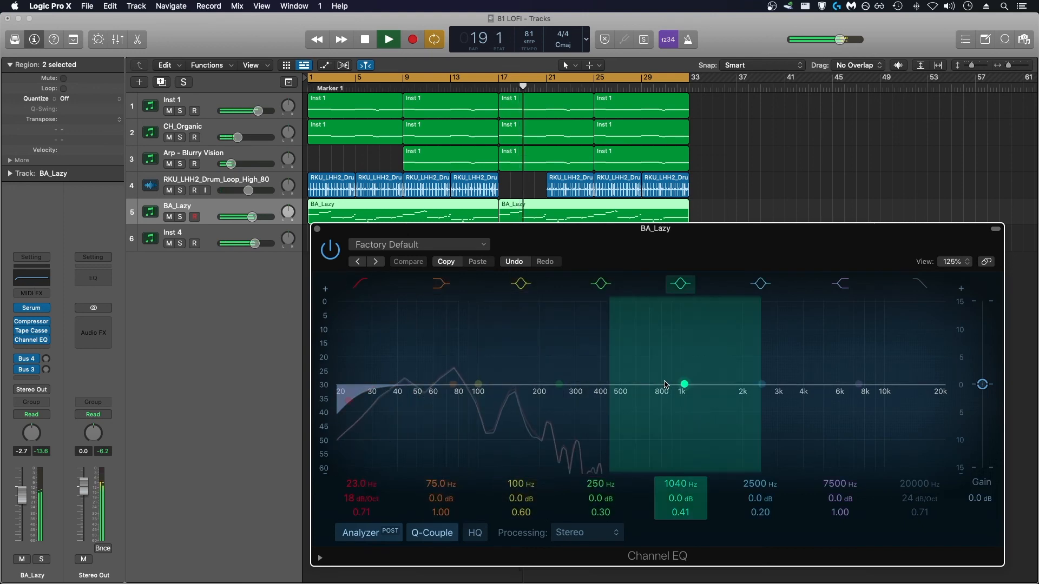
{"action": "left_click_drag", "start_coordinate": [658, 390], "coordinate": [655, 394]}
{"action": "left_click_drag", "start_coordinate": [671, 392], "coordinate": [674, 398]}
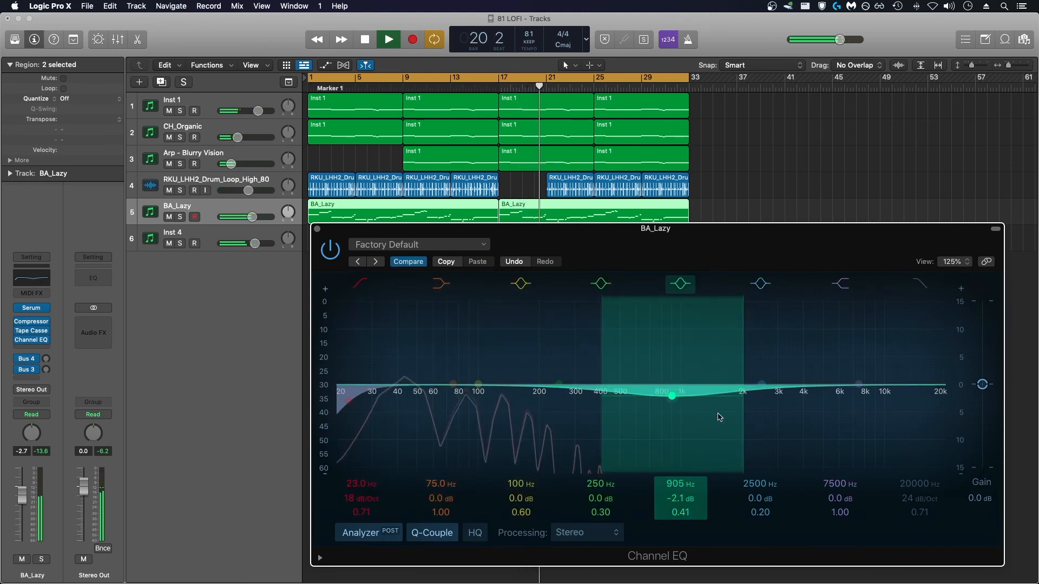
{"action": "left_click_drag", "start_coordinate": [743, 418], "coordinate": [704, 418]}
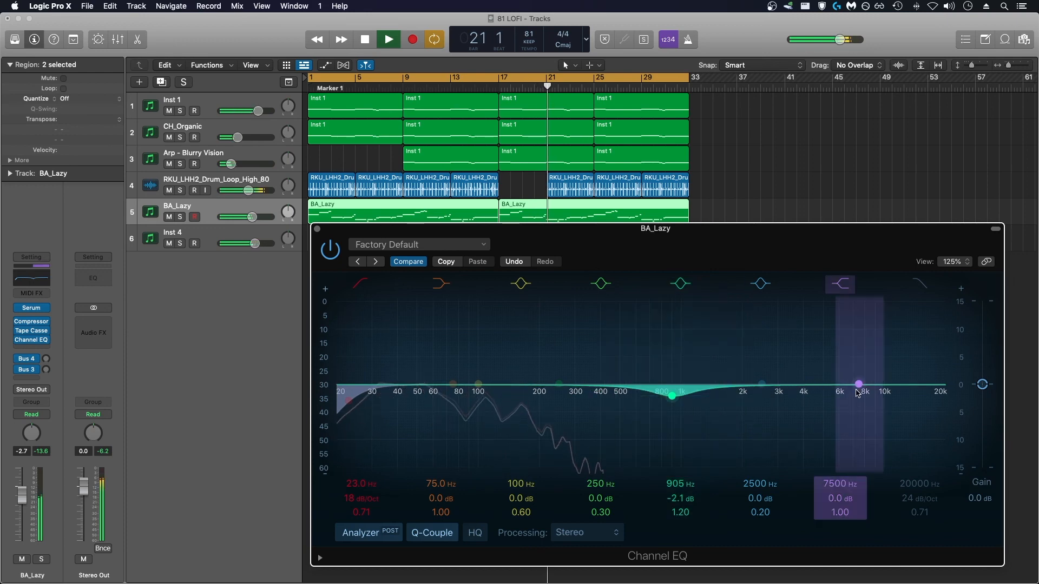
{"action": "left_click_drag", "start_coordinate": [761, 385], "coordinate": [792, 391]}
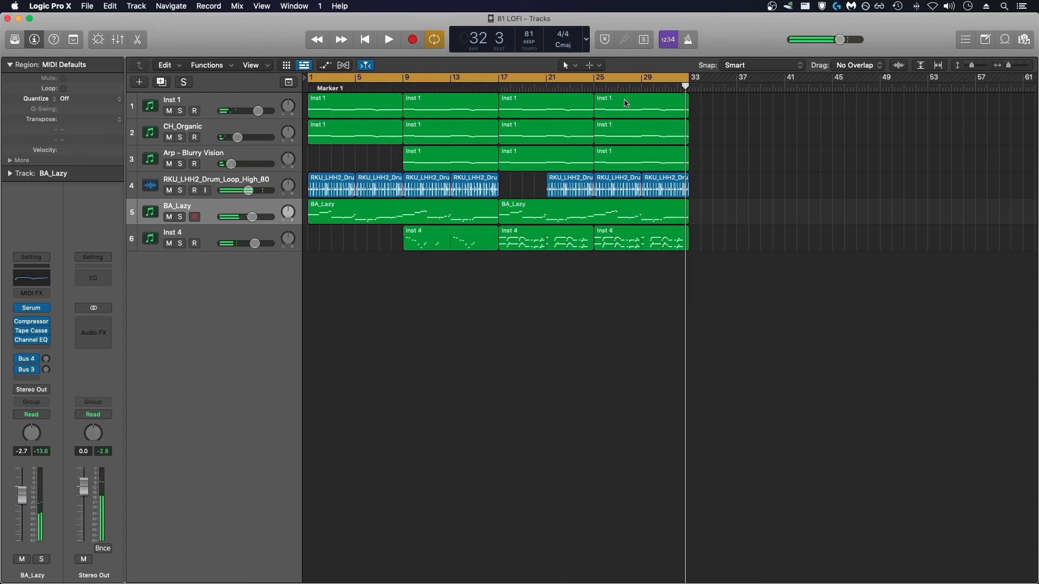
Step: Copy the last Inst 1 region to bar 33, duplicate the Inst 1 track and move the copied region onto the new track
{"action": "left_click_drag", "start_coordinate": [625, 103], "coordinate": [721, 106]}
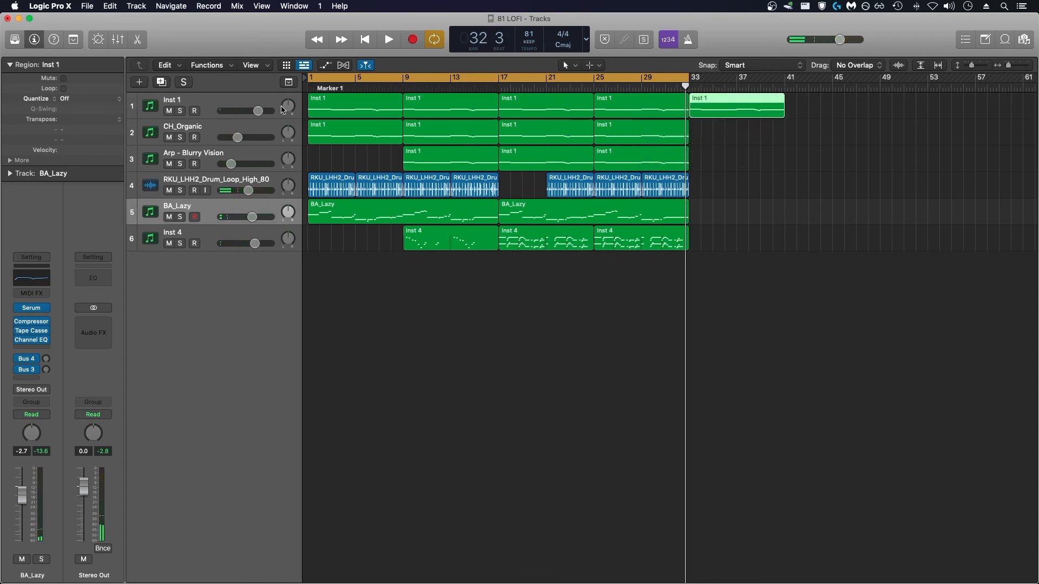
{"action": "left_click", "coordinate": [252, 107]}
{"action": "key", "text": "super+d"}
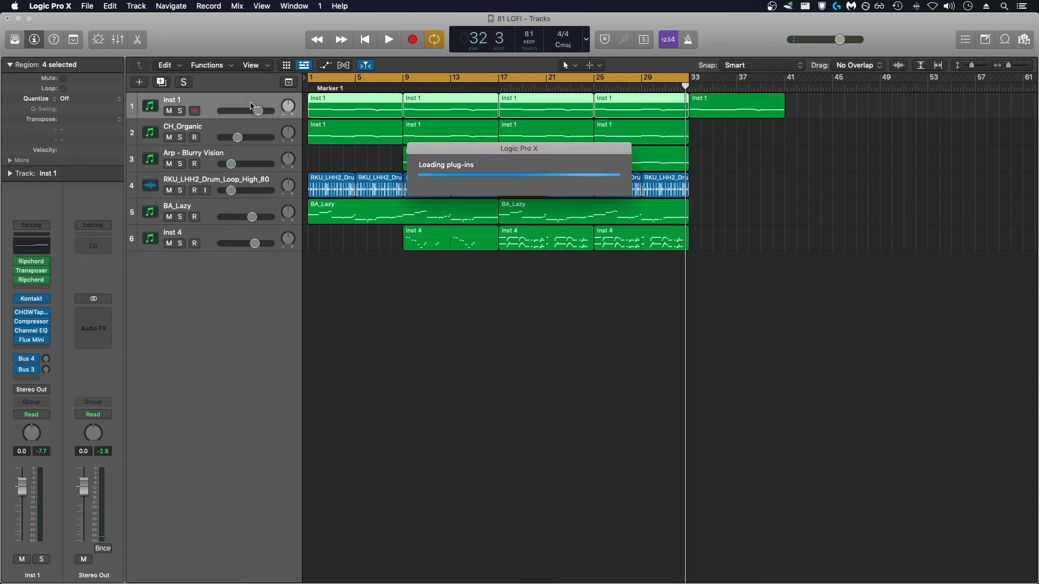
{"action": "left_click_drag", "start_coordinate": [721, 103], "coordinate": [720, 130]}
Step: Replace Kontakt on the Inst 6 track with Spitfire Originals Intimate Strings, using the Strings: Long Flautando preset
{"action": "left_click", "coordinate": [45, 299]}
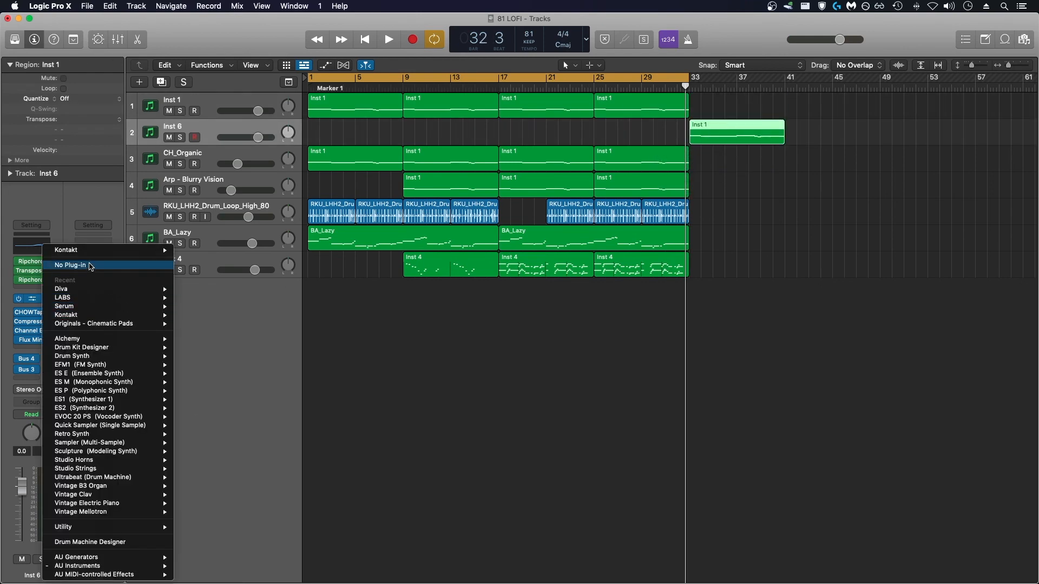
{"action": "left_click", "coordinate": [92, 267]}
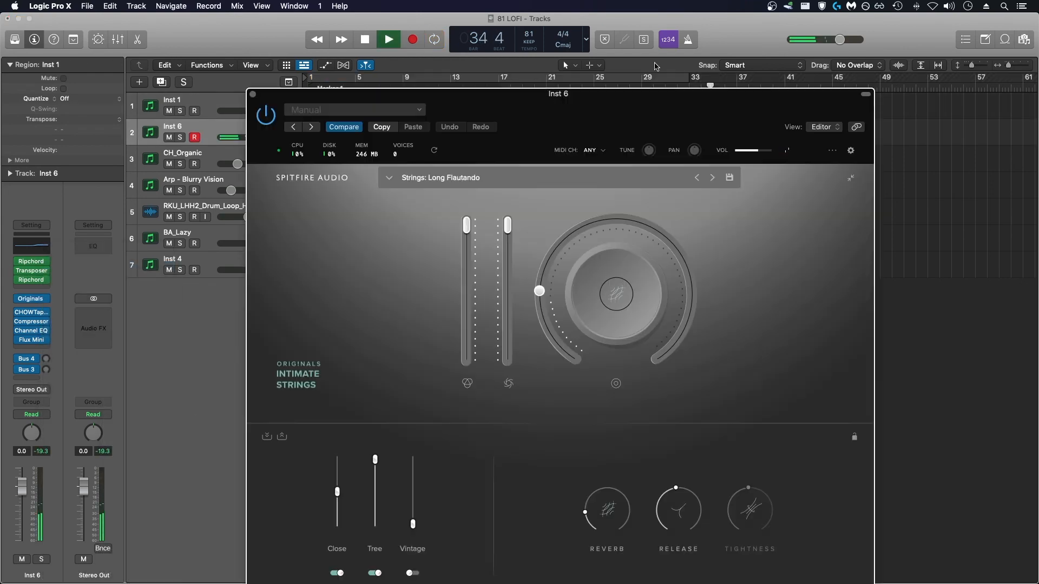
{"action": "left_click_drag", "start_coordinate": [689, 112], "coordinate": [682, 139]}
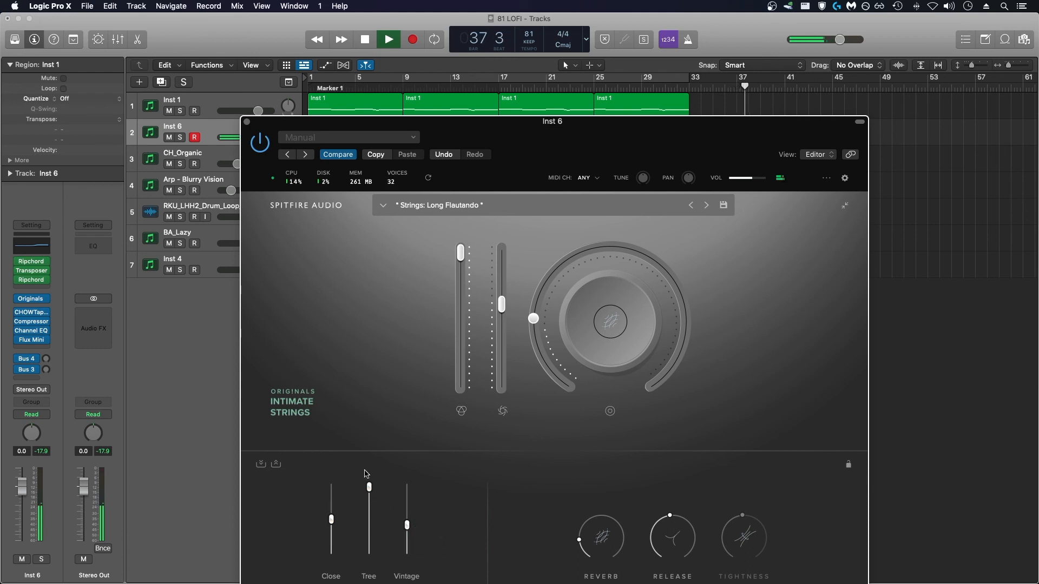
{"action": "left_click", "coordinate": [245, 122]}
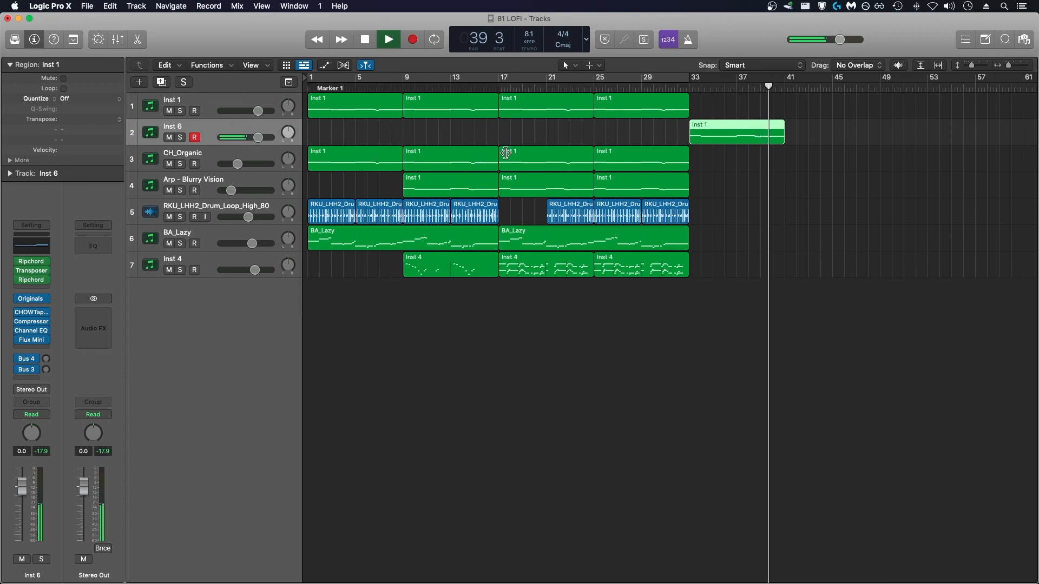
Step: Copy the last two drum loop regions to bar 33 and play the new section from there
{"action": "left_click_drag", "start_coordinate": [633, 213], "coordinate": [728, 213]}
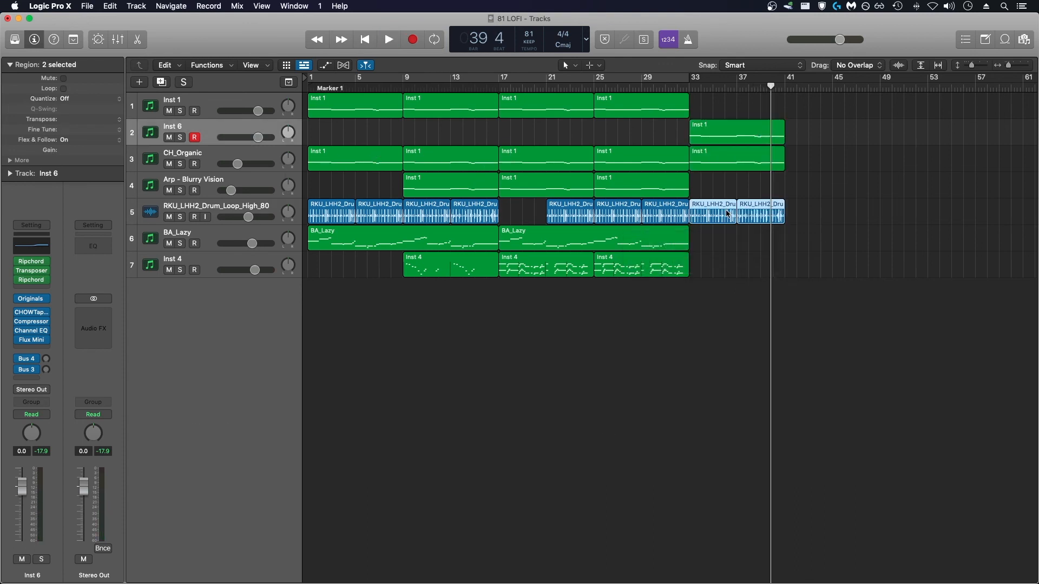
{"action": "key", "text": "space"}
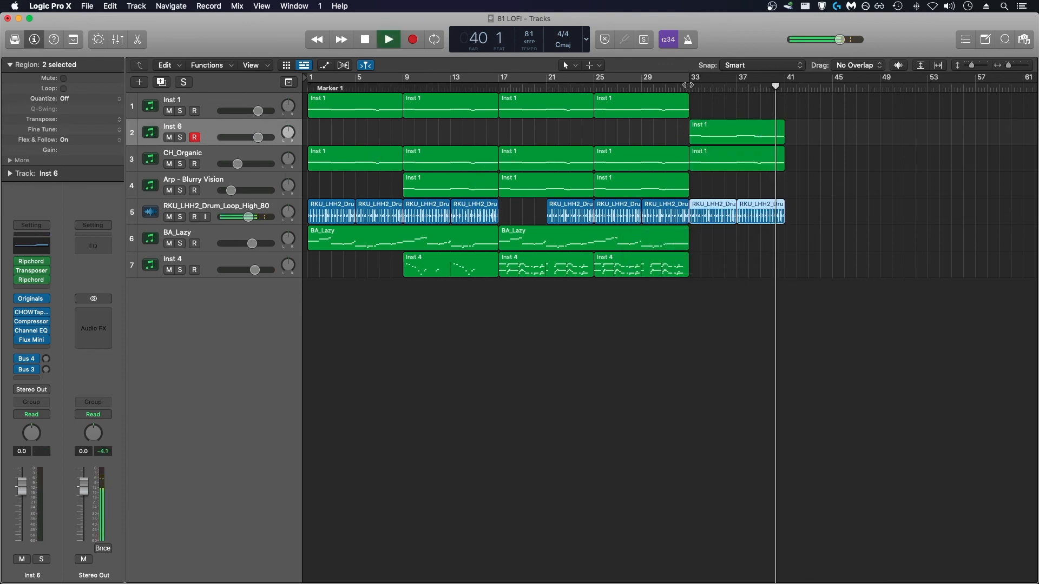
{"action": "left_click", "coordinate": [689, 85]}
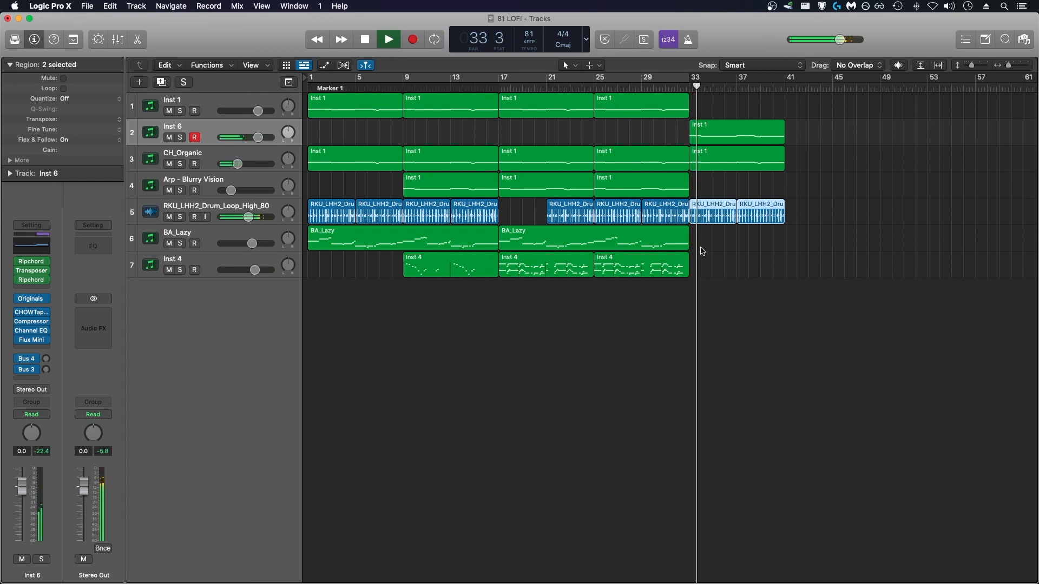
Step: Copy the BA_Lazy region and an Inst 1 region to bar 41, and lower the Inst 6 track volume to -3.1 dB
{"action": "scroll", "coordinate": [749, 236], "scroll_direction": "right", "scroll_amount": 5}
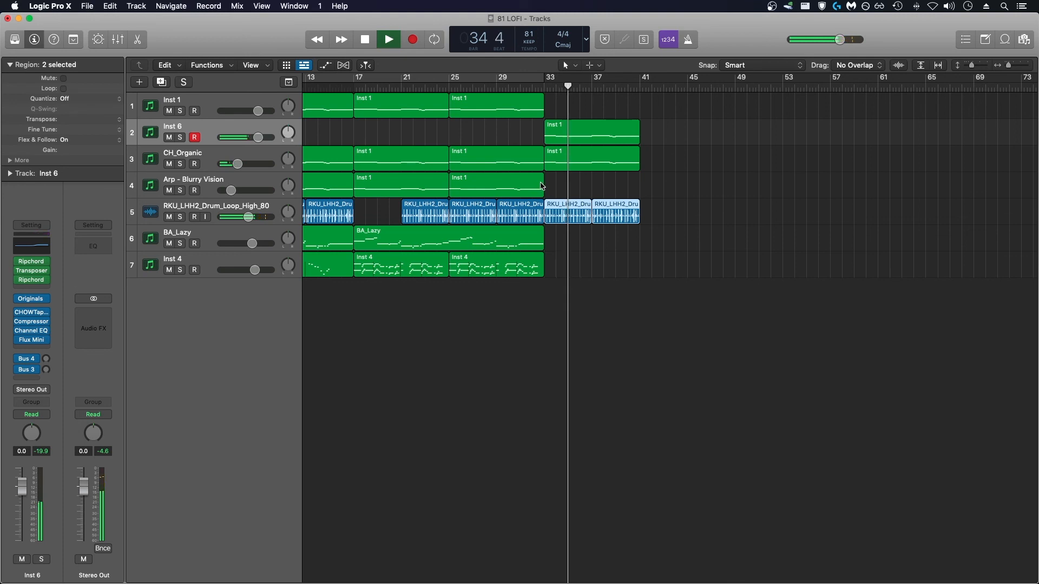
{"action": "left_click", "coordinate": [584, 182]}
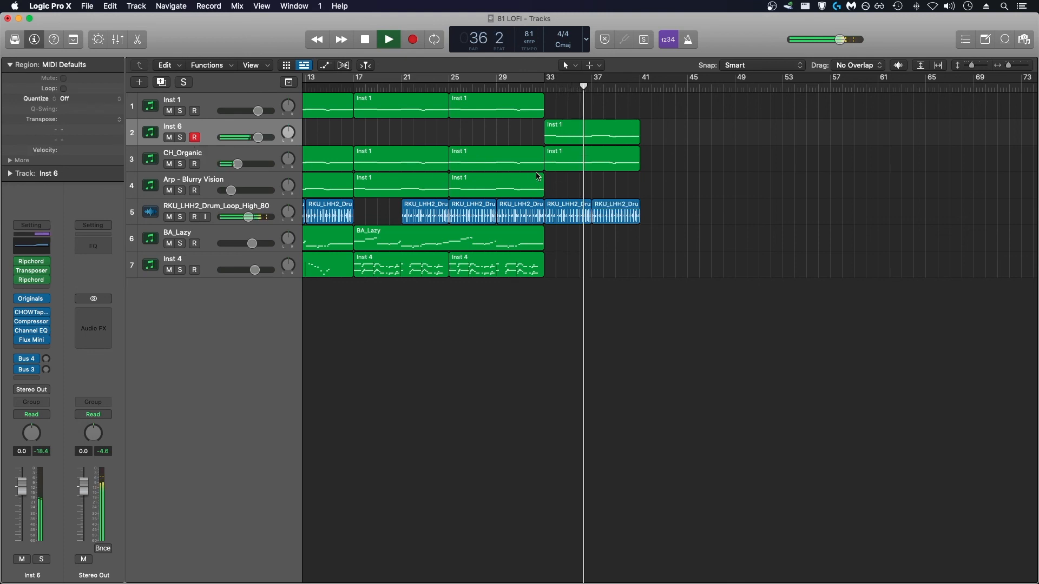
{"action": "scroll", "coordinate": [542, 238], "scroll_direction": "left", "scroll_amount": 5}
{"action": "left_click_drag", "start_coordinate": [542, 239], "coordinate": [828, 238]}
{"action": "left_click_drag", "start_coordinate": [259, 138], "coordinate": [244, 138]}
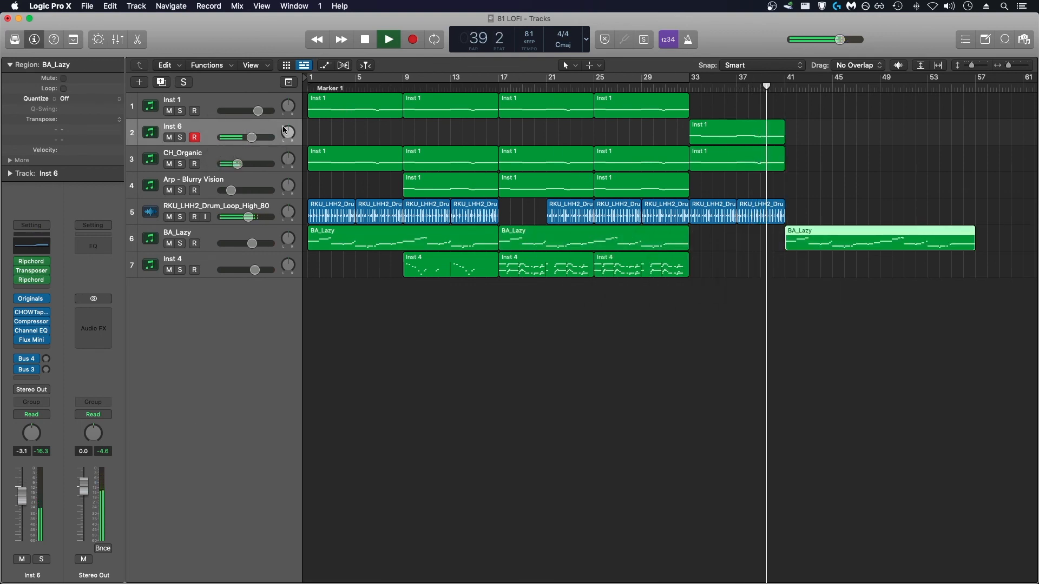
{"action": "left_click_drag", "start_coordinate": [617, 106], "coordinate": [808, 107]}
Step: Shorten the drum loop's ending to bar 40 and place drum loop regions across bars 43 to 53
{"action": "left_click_drag", "start_coordinate": [783, 218], "coordinate": [815, 214]}
{"action": "left_click_drag", "start_coordinate": [787, 218], "coordinate": [810, 219]}
{"action": "left_click_drag", "start_coordinate": [713, 211], "coordinate": [857, 211]}
{"action": "left_click_drag", "start_coordinate": [857, 211], "coordinate": [904, 212]}
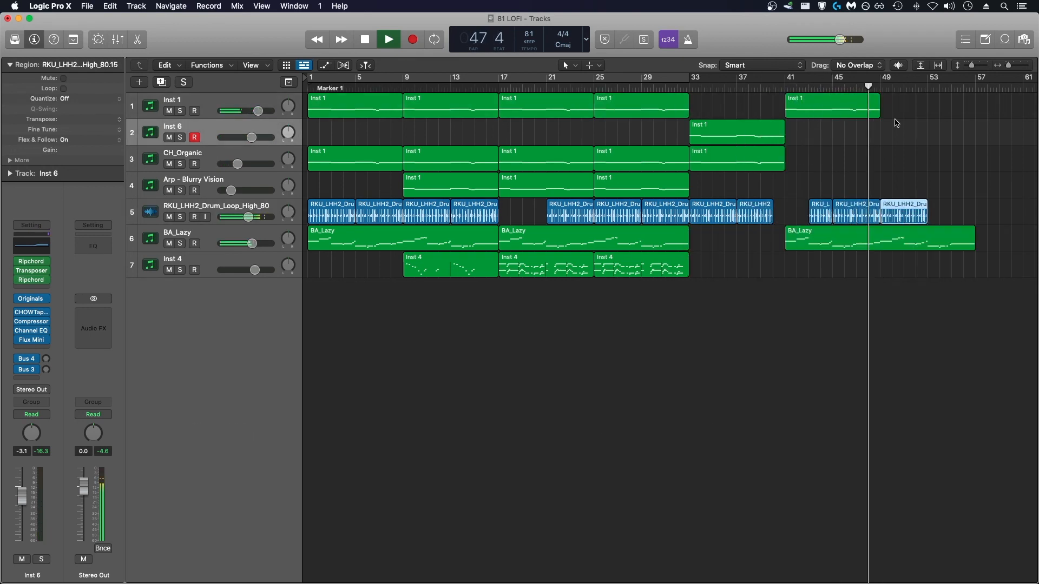
Step: Copy the Inst 1, Inst 6 and CH_Organic regions to bar 49 and play the new section
{"action": "left_click_drag", "start_coordinate": [806, 107], "coordinate": [901, 107]}
{"action": "scroll", "coordinate": [610, 138], "scroll_direction": "right", "scroll_amount": 3}
{"action": "left_click_drag", "start_coordinate": [609, 139], "coordinate": [644, 159]}
{"action": "left_click_drag", "start_coordinate": [649, 133], "coordinate": [840, 132]}
{"action": "left_click", "coordinate": [809, 87]}
{"action": "scroll", "coordinate": [810, 135], "scroll_direction": "right", "scroll_amount": 3}
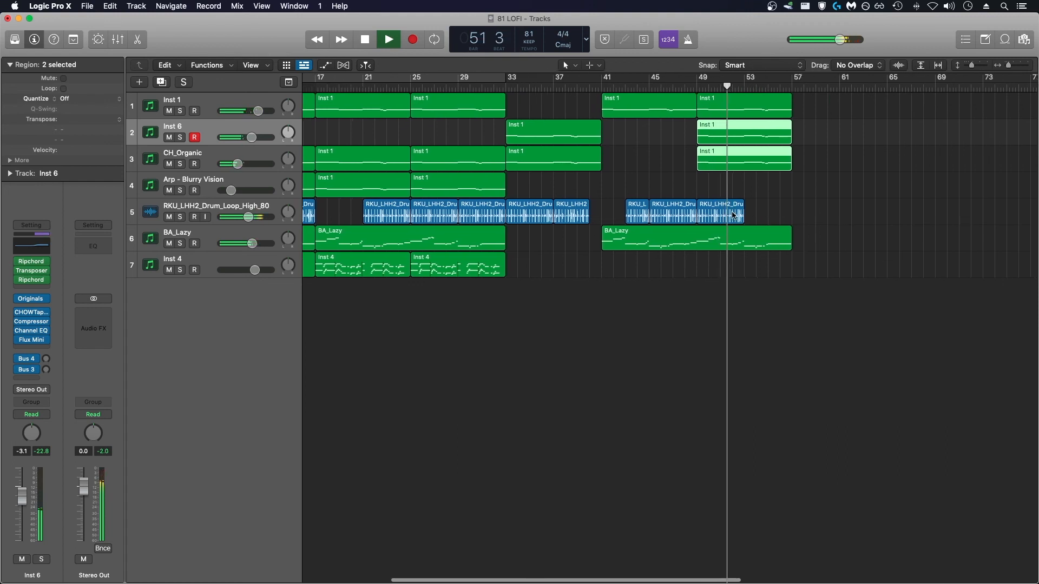
Step: Copy the drum loop to bar 53, and copy Inst 4 and Inst 1 regions to bars 57 and 65
{"action": "left_click_drag", "start_coordinate": [720, 212], "coordinate": [768, 211]}
{"action": "key", "text": "super+Left"}
{"action": "key", "text": "super+Left"}
{"action": "left_click_drag", "start_coordinate": [525, 251], "coordinate": [659, 268]}
{"action": "left_click_drag", "start_coordinate": [607, 107], "coordinate": [697, 110]}
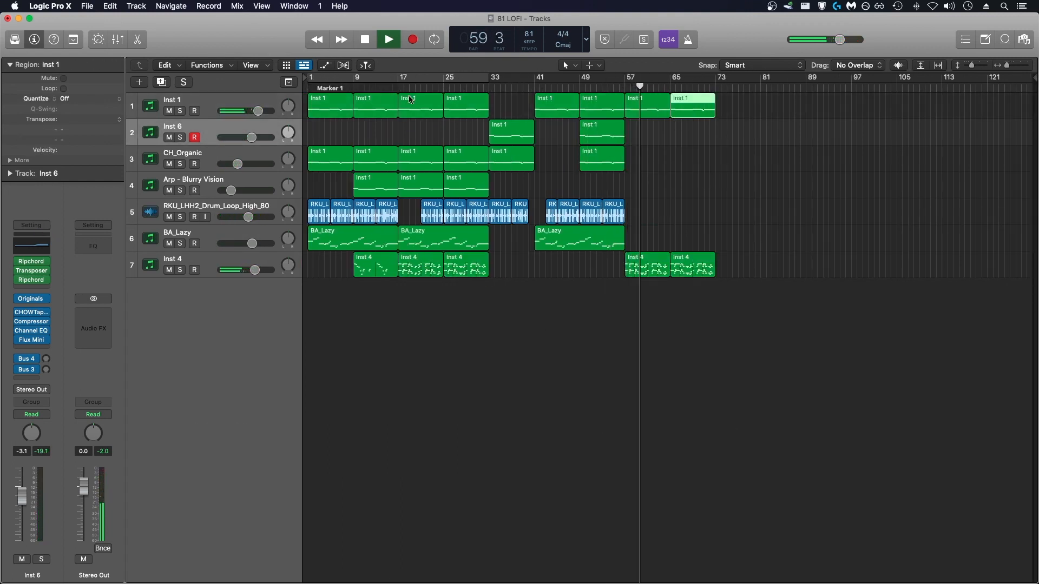
Step: Draw volume automation on the Inst 1 track fading from 0.0 dB at bar 65 to silence at bar 73
{"action": "left_click", "coordinate": [222, 101]}
{"action": "left_click", "coordinate": [544, 169]}
{"action": "key", "text": "a"}
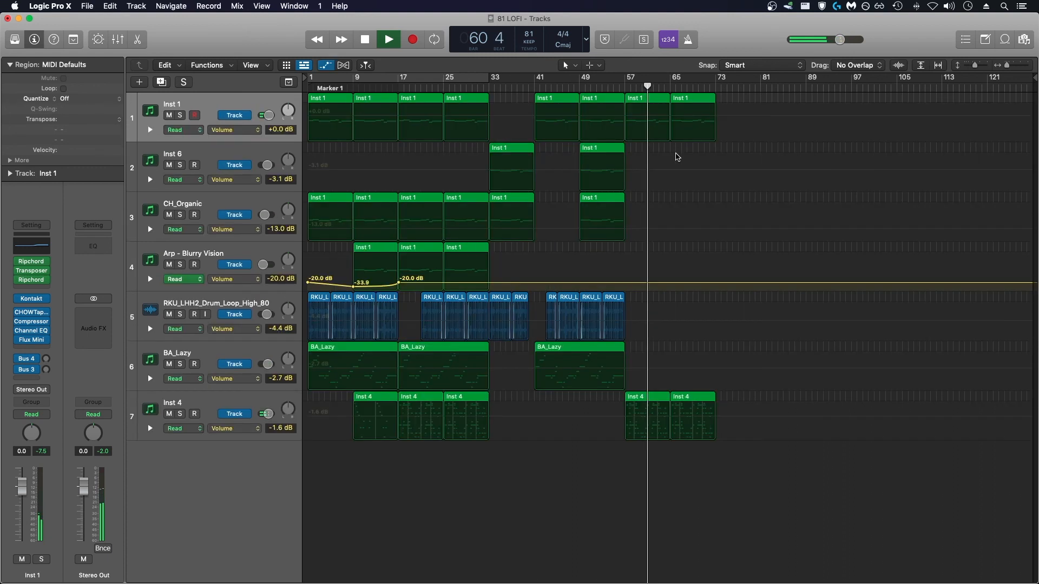
{"action": "left_click", "coordinate": [670, 115]}
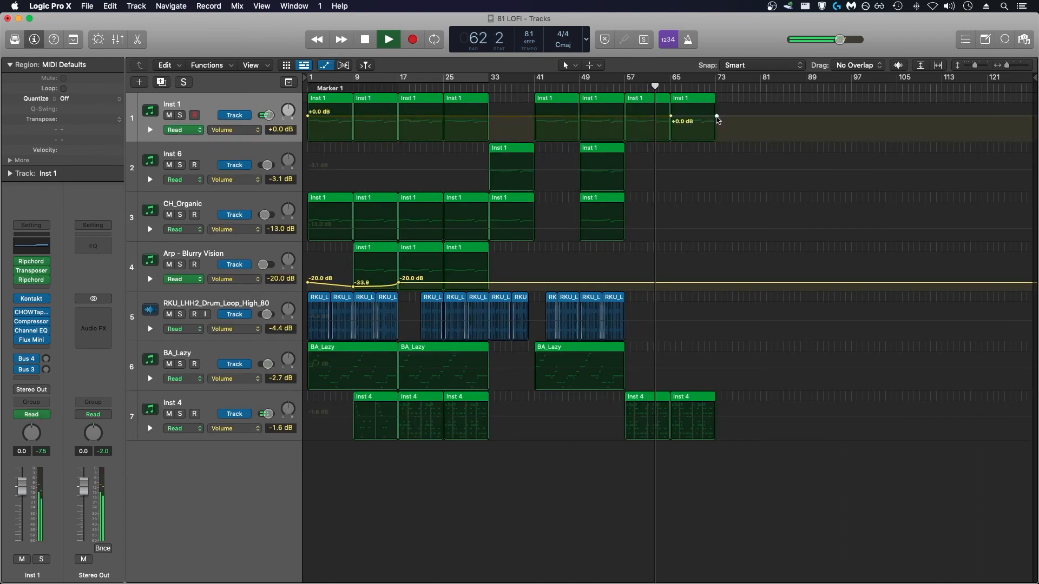
{"action": "left_click_drag", "start_coordinate": [717, 119], "coordinate": [717, 142]}
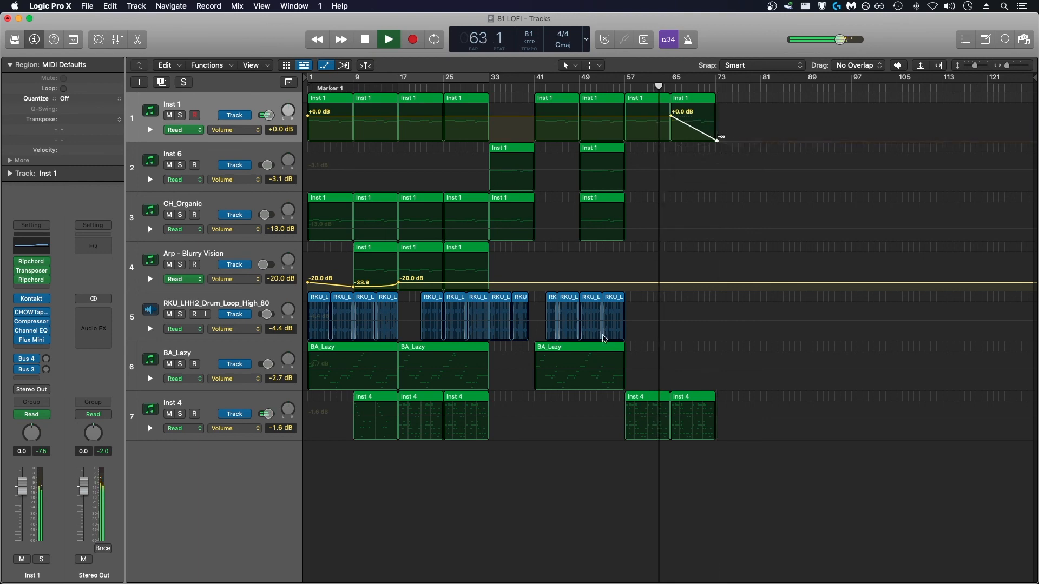
Step: Add a BA_Lazy region across bars 65 to 73 and fade its track volume from -2.7 dB to silence over it
{"action": "left_click_drag", "start_coordinate": [574, 350], "coordinate": [668, 348]}
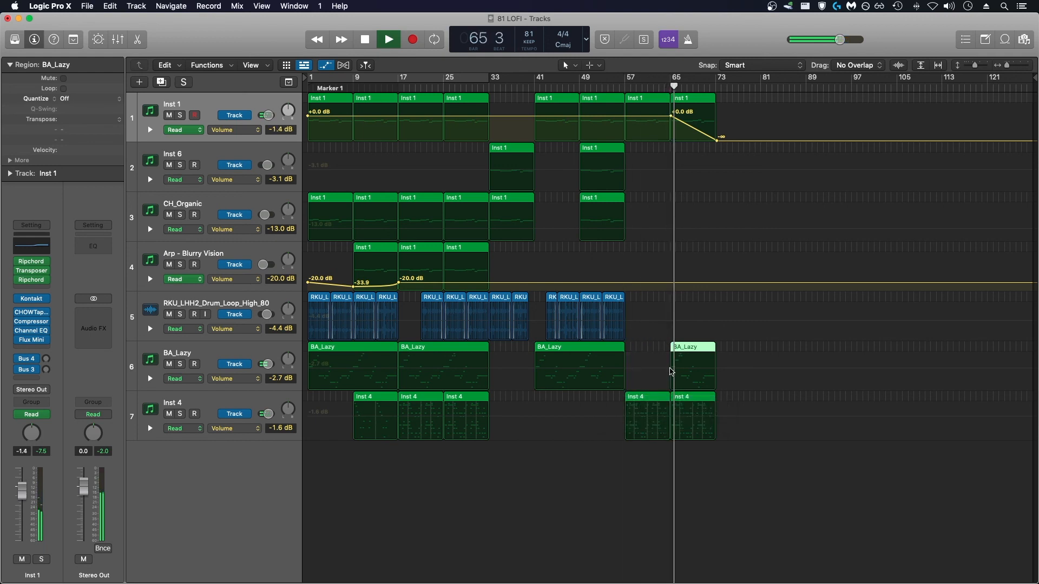
{"action": "left_click", "coordinate": [670, 371]}
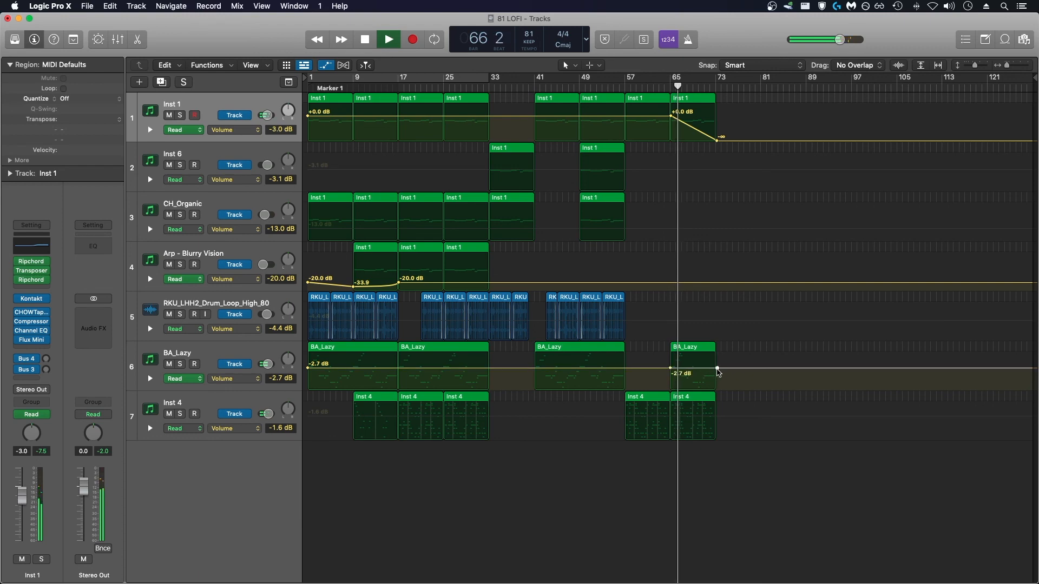
{"action": "left_click_drag", "start_coordinate": [718, 372], "coordinate": [718, 393]}
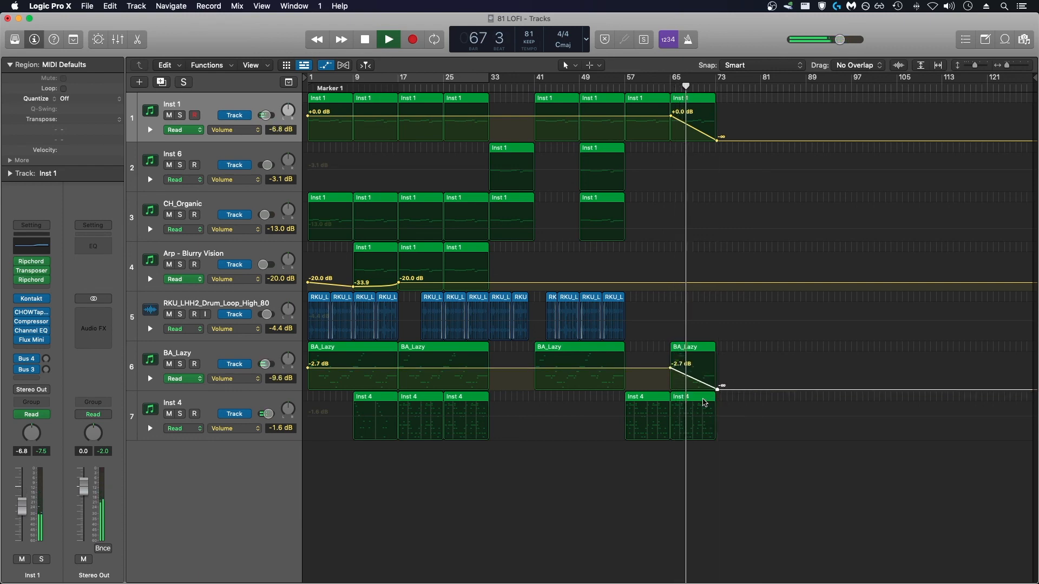
Step: Fade the Inst 4 volume from -1.6 dB at bar 65 to -8.8 dB at bar 73 and set the project end to bar 81
{"action": "left_click", "coordinate": [671, 421]}
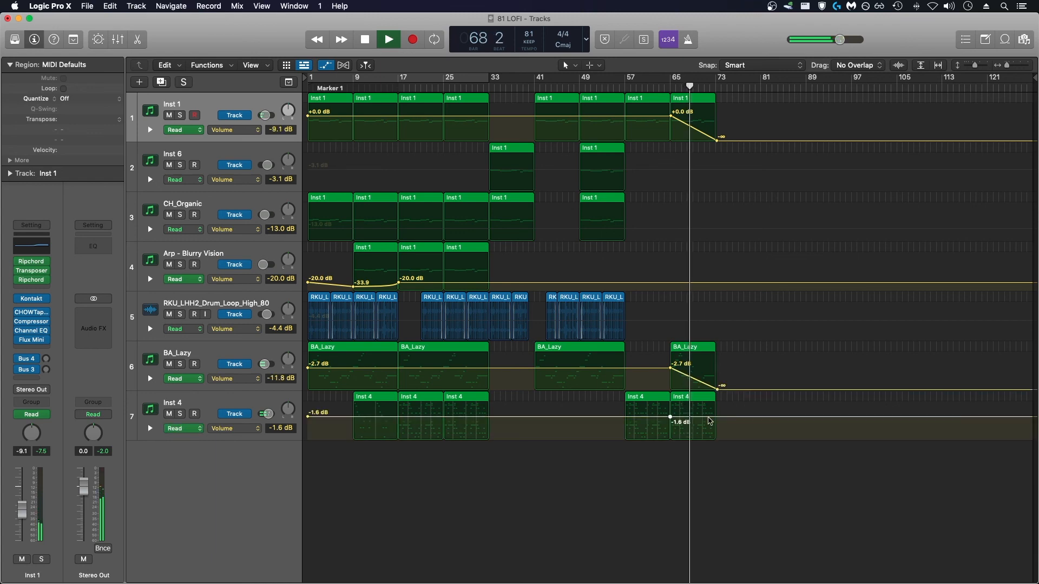
{"action": "left_click_drag", "start_coordinate": [716, 417], "coordinate": [717, 426]}
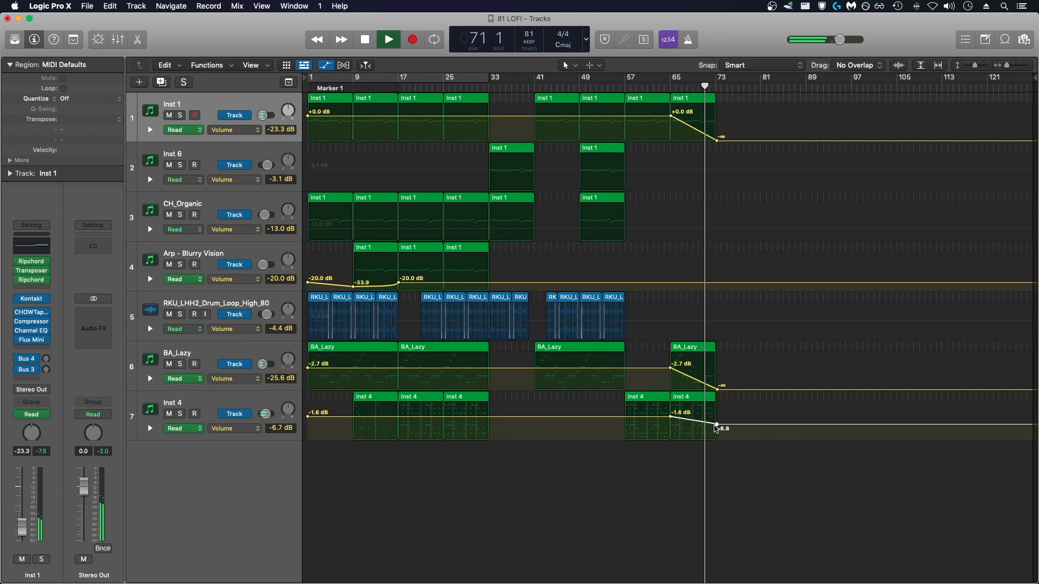
{"action": "left_click_drag", "start_coordinate": [1035, 78], "coordinate": [768, 78]}
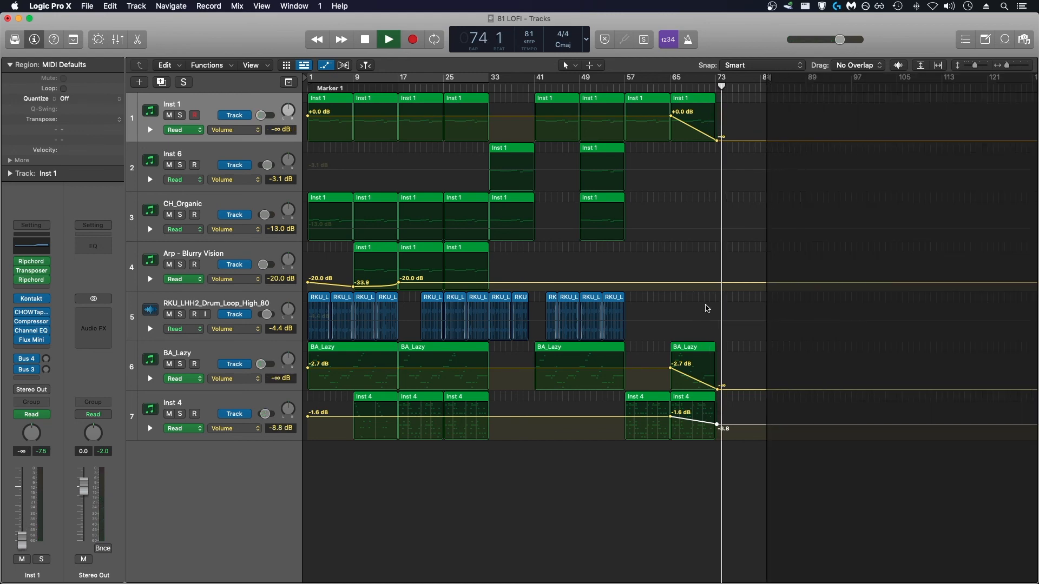
Step: Extend the last Inst 4 region past bar 78 and lengthen its two final notes to bar 77
{"action": "double_click", "coordinate": [711, 396]}
{"action": "scroll", "coordinate": [721, 385], "scroll_direction": "up", "scroll_amount": 3}
{"action": "scroll", "coordinate": [721, 385], "scroll_direction": "right", "scroll_amount": 4}
{"action": "left_click_drag", "start_coordinate": [734, 292], "coordinate": [1037, 293]}
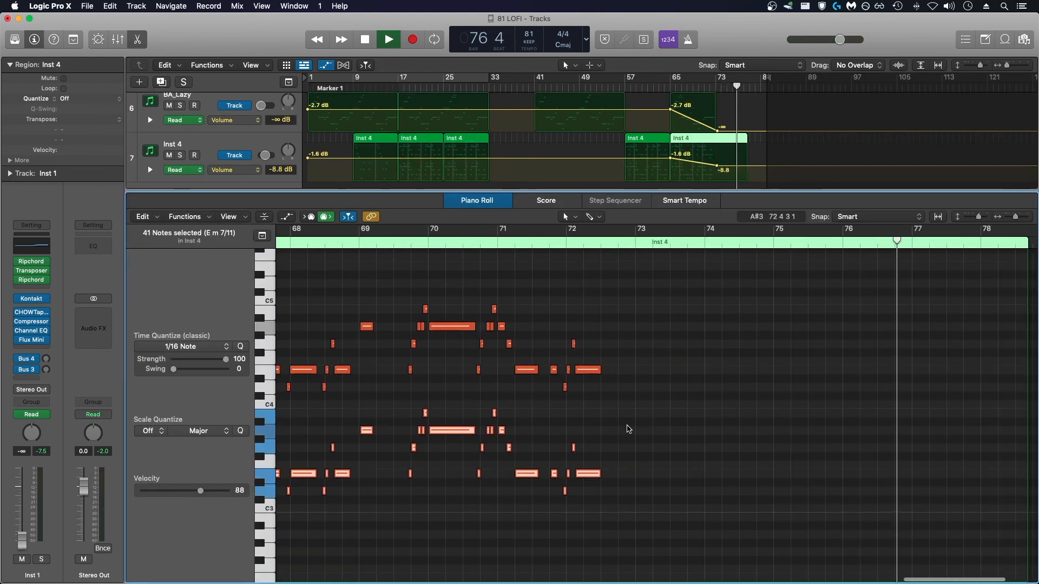
{"action": "scroll", "coordinate": [633, 499], "scroll_direction": "right", "scroll_amount": 4}
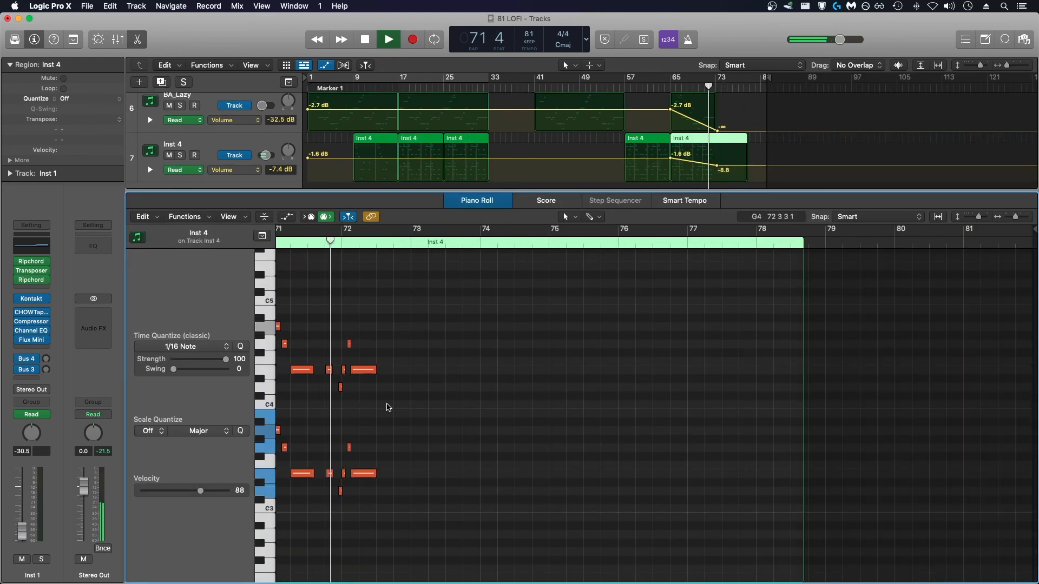
{"action": "left_click_drag", "start_coordinate": [376, 474], "coordinate": [686, 473]}
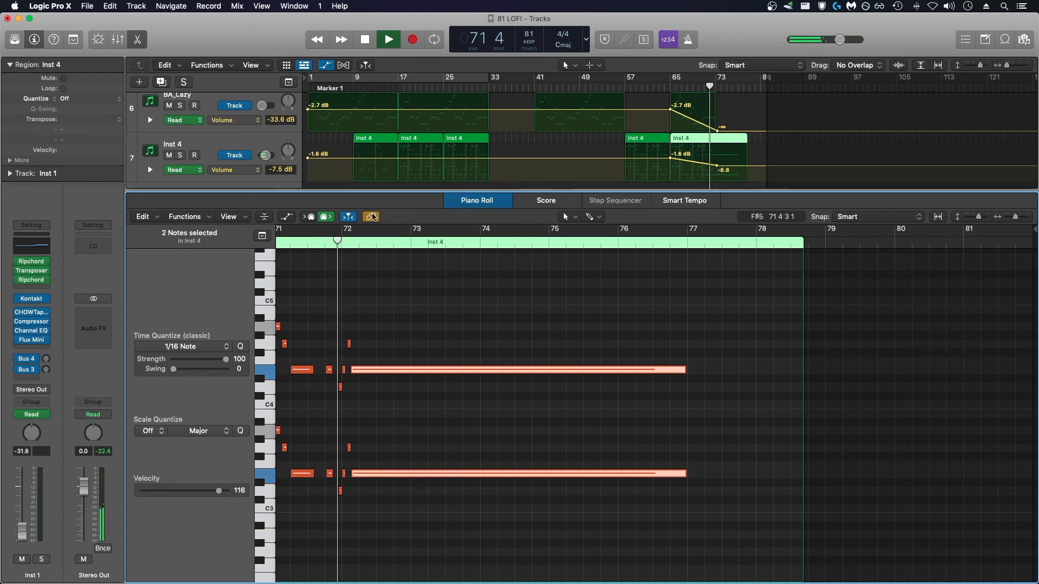
{"action": "key", "text": "p"}
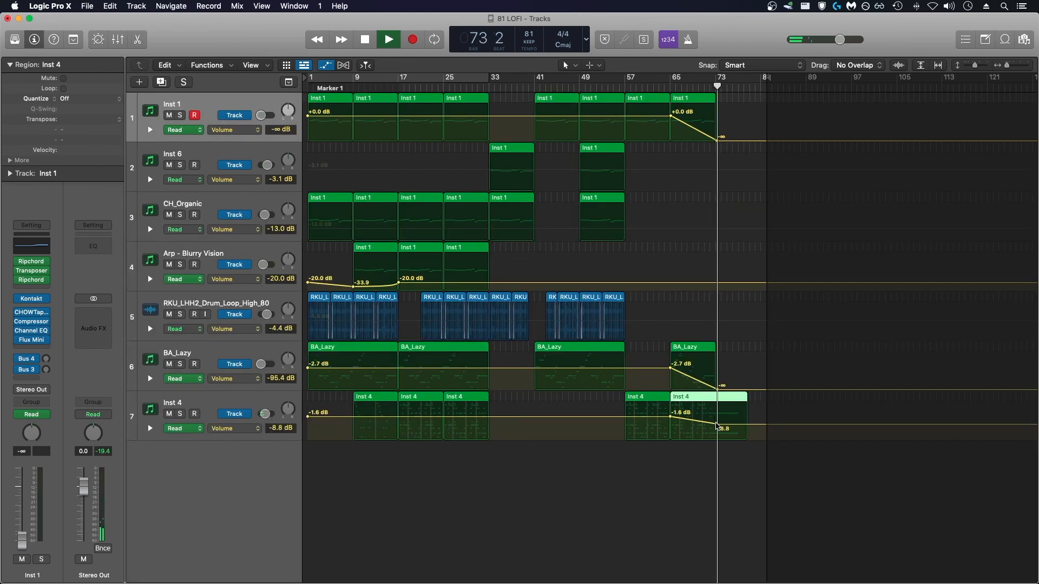
Step: Stretch the Inst 4 volume fade so it reaches silence at the end of the extended region, and play the ending
{"action": "left_click_drag", "start_coordinate": [717, 424], "coordinate": [747, 440]}
{"action": "left_click", "coordinate": [670, 87]}
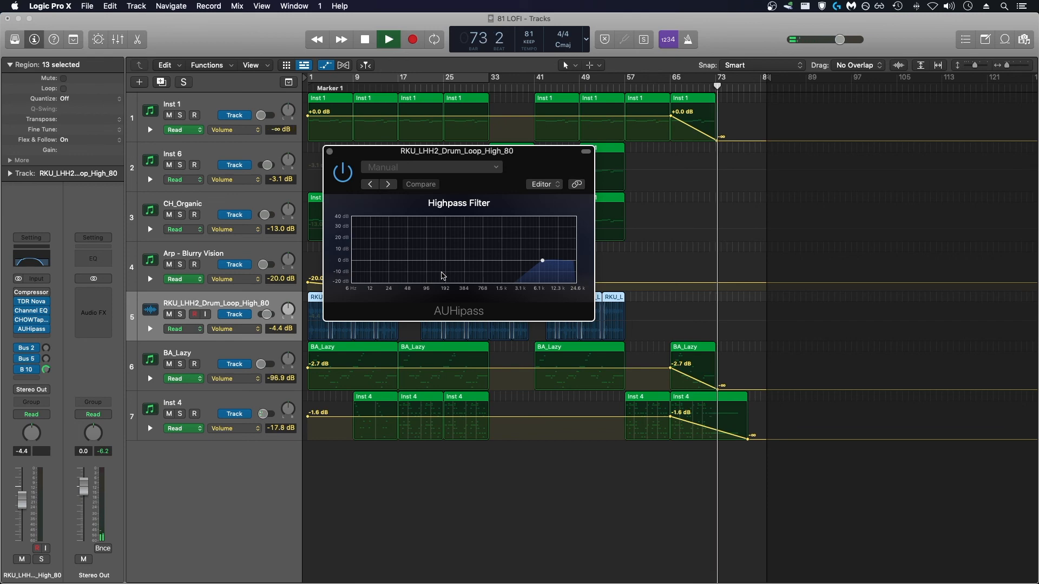
Step: Automate the drum loop's AUHipass cutoff from 1669 Hz at bar 7 to 22050 Hz at bar 9, and trim the first BA_Lazy region to start at bar 9
{"action": "left_click", "coordinate": [331, 151]}
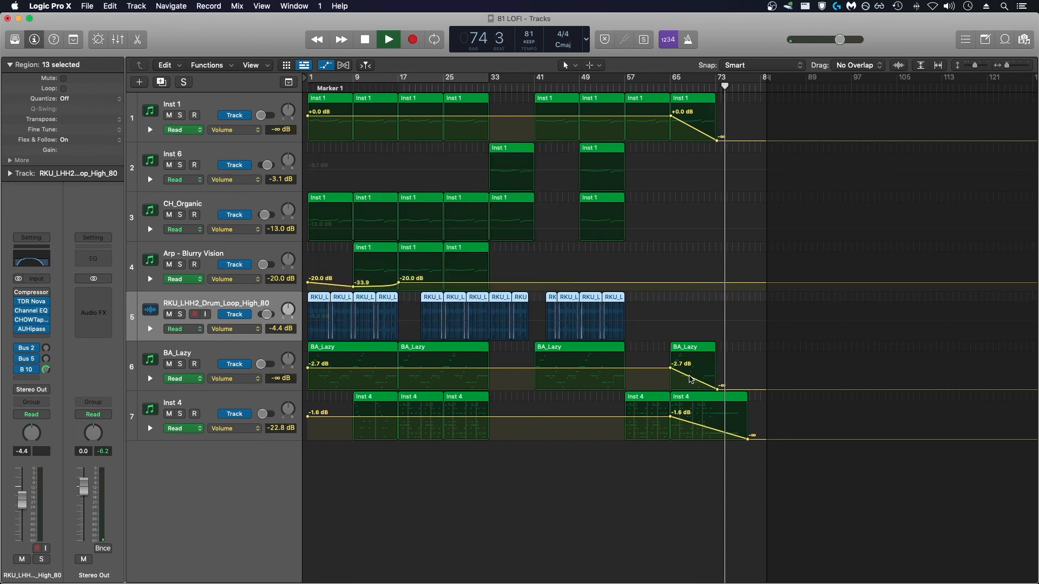
{"action": "key", "text": "Return"}
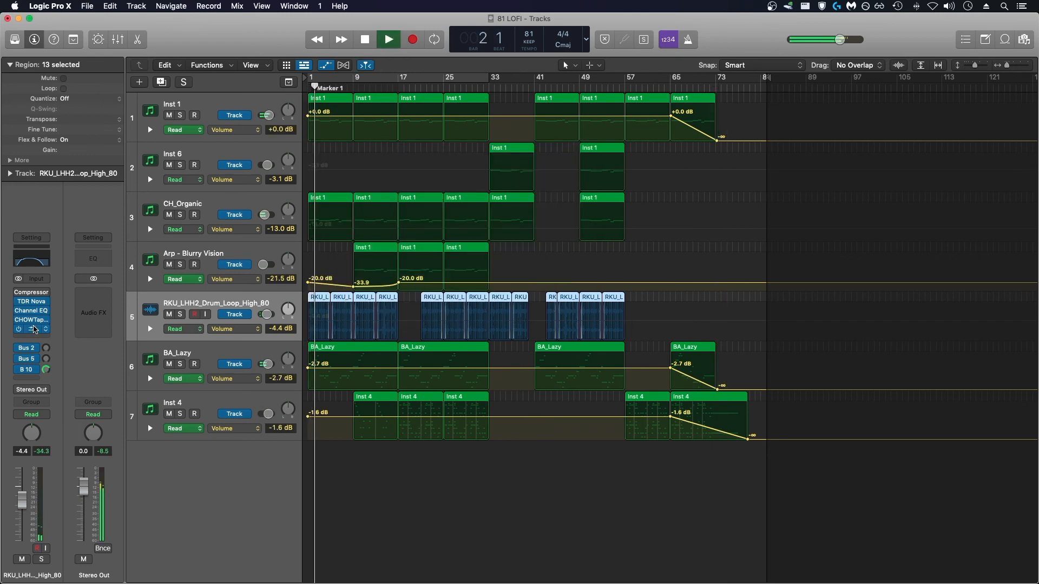
{"action": "key", "text": "super+Right"}
{"action": "key", "text": "super+Right"}
{"action": "key", "text": "super+Right"}
{"action": "key", "text": "super+Right"}
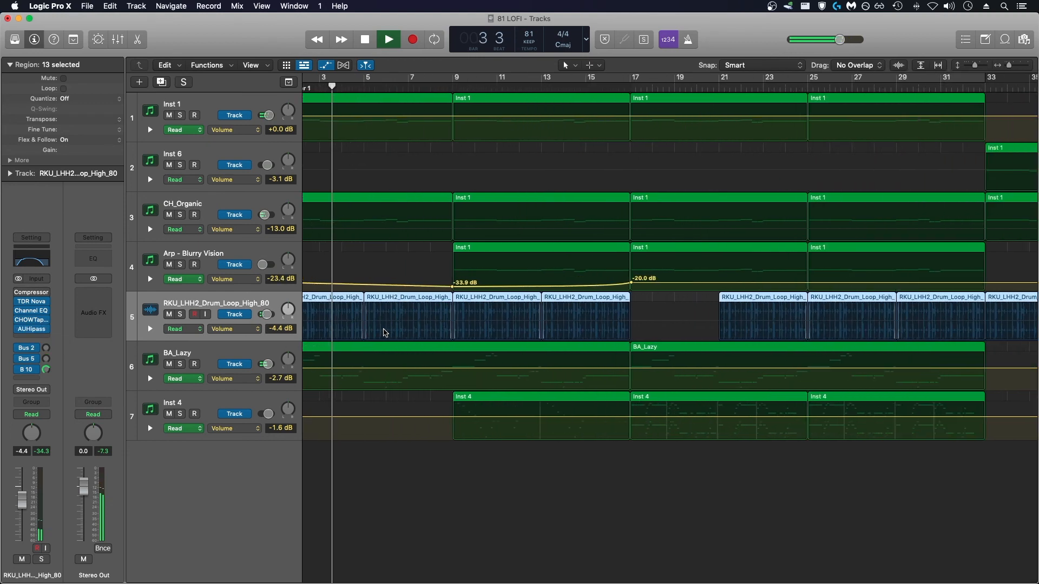
{"action": "scroll", "coordinate": [383, 333], "scroll_direction": "left", "scroll_amount": 3}
{"action": "left_click", "coordinate": [31, 329]}
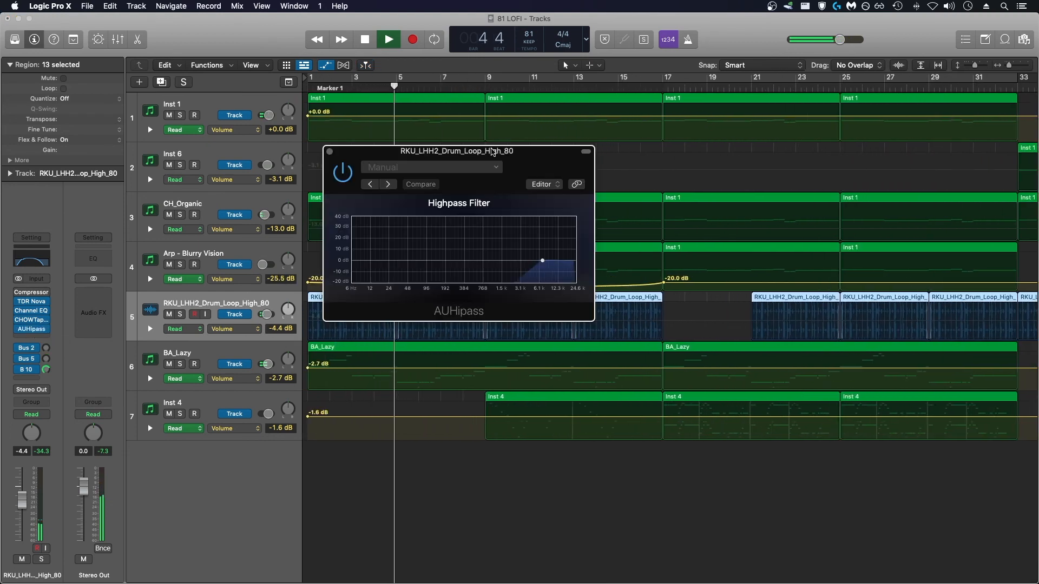
{"action": "left_click", "coordinate": [329, 152]}
{"action": "left_click_drag", "start_coordinate": [309, 357], "coordinate": [487, 355]}
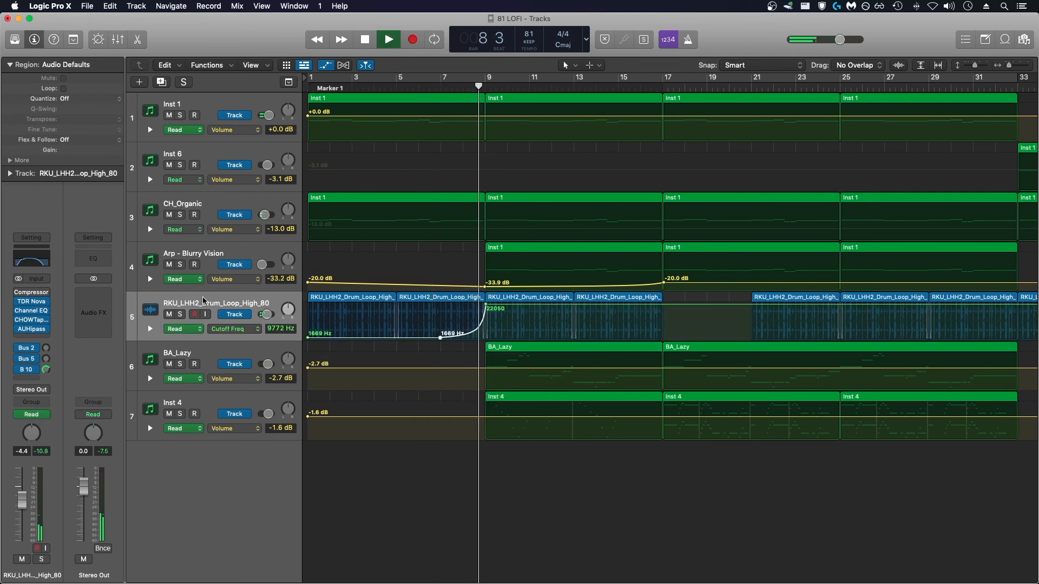
Step: Set the drum loop's cutoff automation point at bar 9 to 67 Hz and play the transition from bar 5
{"action": "key", "text": "space"}
{"action": "left_click_drag", "start_coordinate": [979, 65], "coordinate": [987, 66]}
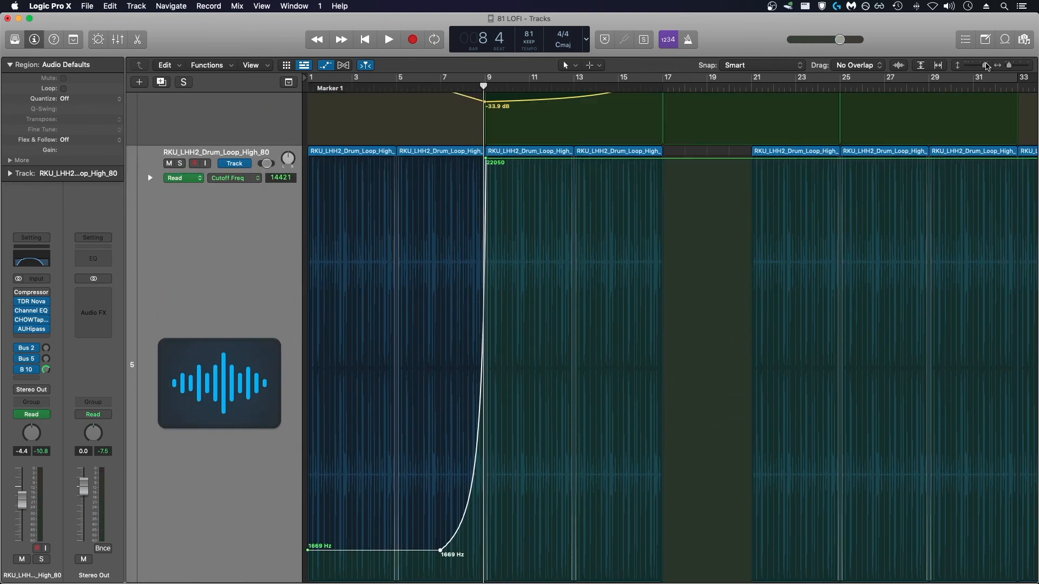
{"action": "left_click_drag", "start_coordinate": [485, 153], "coordinate": [485, 578]}
{"action": "scroll", "coordinate": [502, 522], "scroll_direction": "down", "scroll_amount": 4}
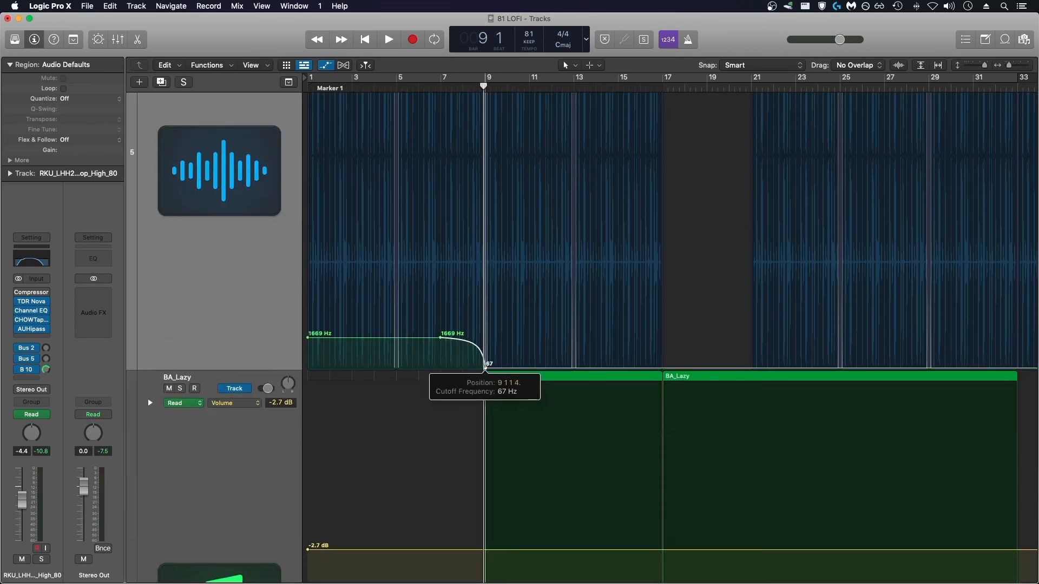
{"action": "left_click", "coordinate": [392, 85]}
{"action": "key", "text": "space"}
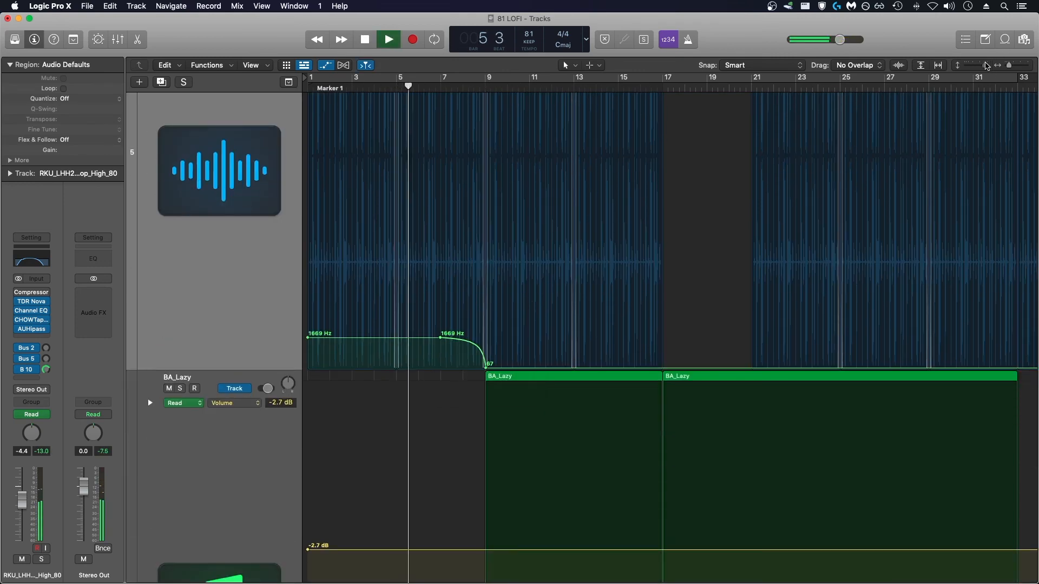
{"action": "left_click_drag", "start_coordinate": [984, 66], "coordinate": [977, 66]}
{"action": "scroll", "coordinate": [557, 232], "scroll_direction": "up", "scroll_amount": 5}
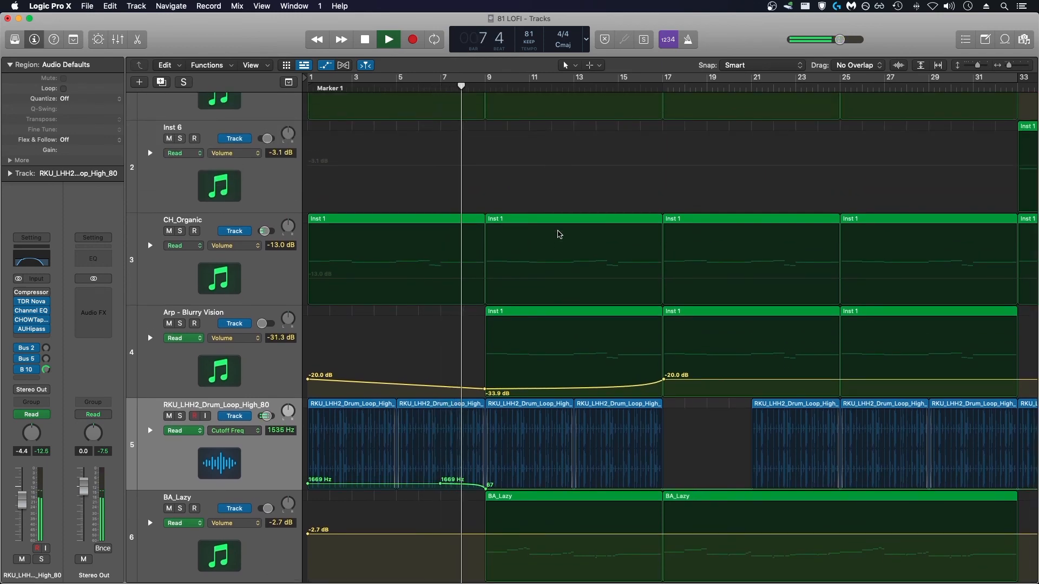
Step: Add a volume automation point on the Arp - Blurry Vision track just before bar 9 and hide the automation lanes
{"action": "left_click", "coordinate": [472, 388]}
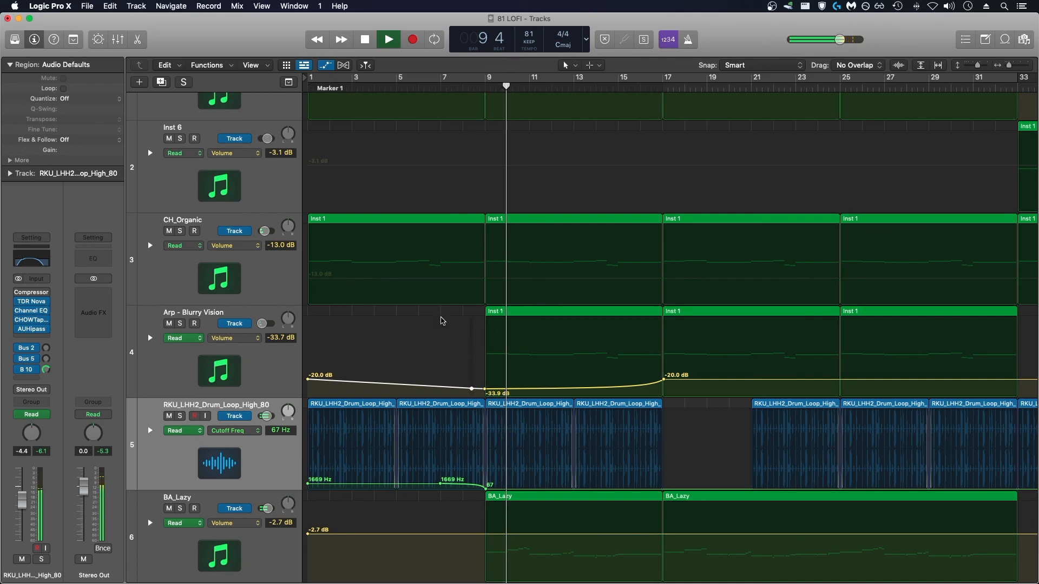
{"action": "left_click", "coordinate": [431, 329]}
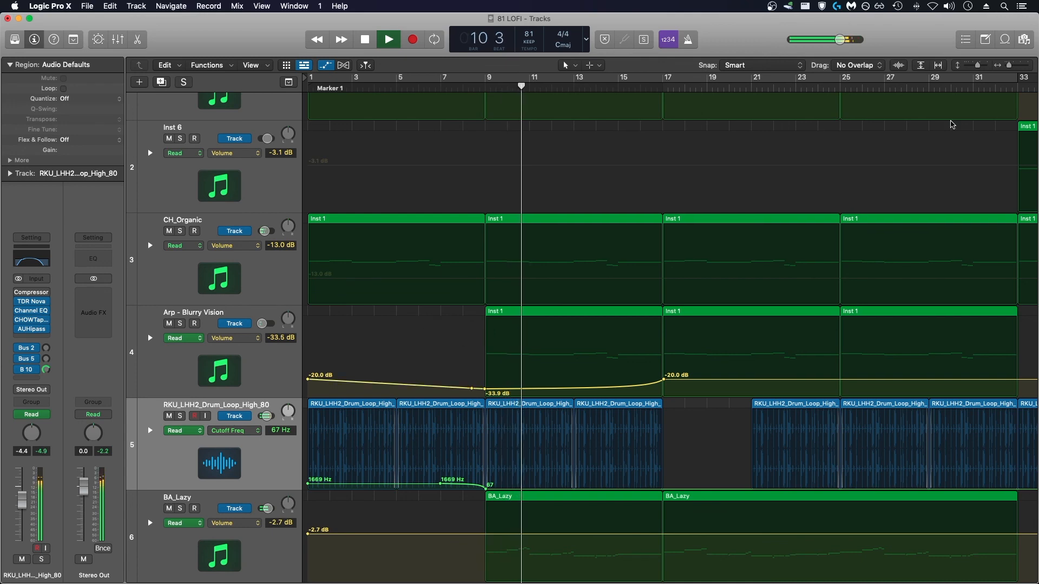
{"action": "key", "text": "a"}
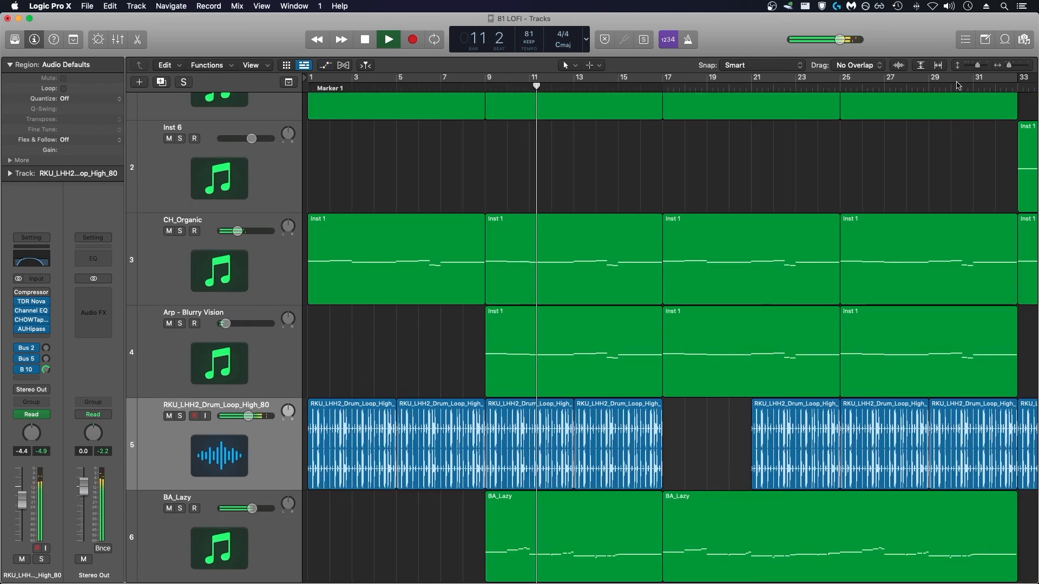
{"action": "left_click_drag", "start_coordinate": [976, 64], "coordinate": [972, 64]}
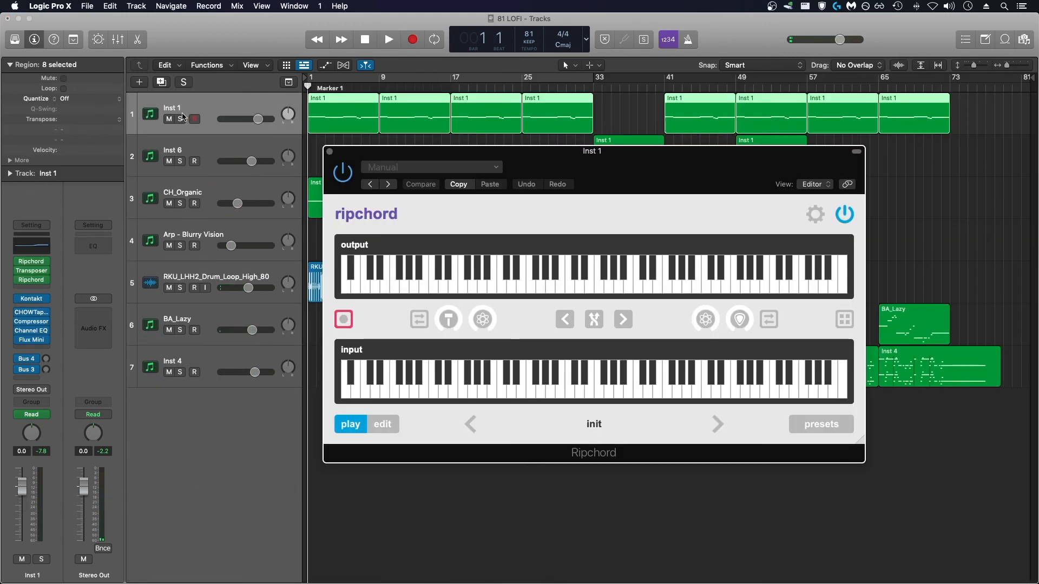
Step: Solo the Inst 1 track and listen to its opening eight bars
{"action": "left_click", "coordinate": [181, 119]}
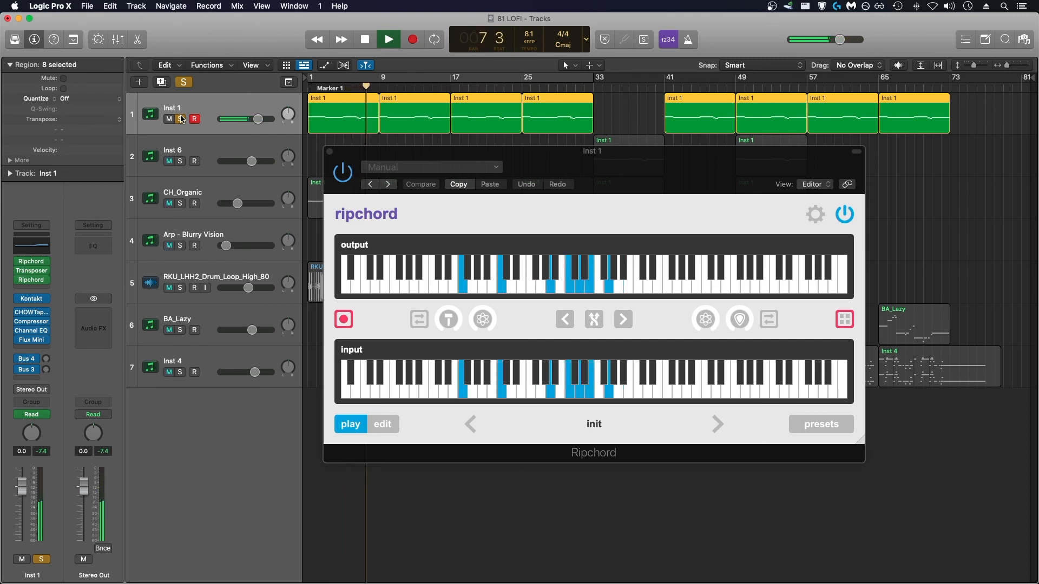
{"action": "key", "text": "space"}
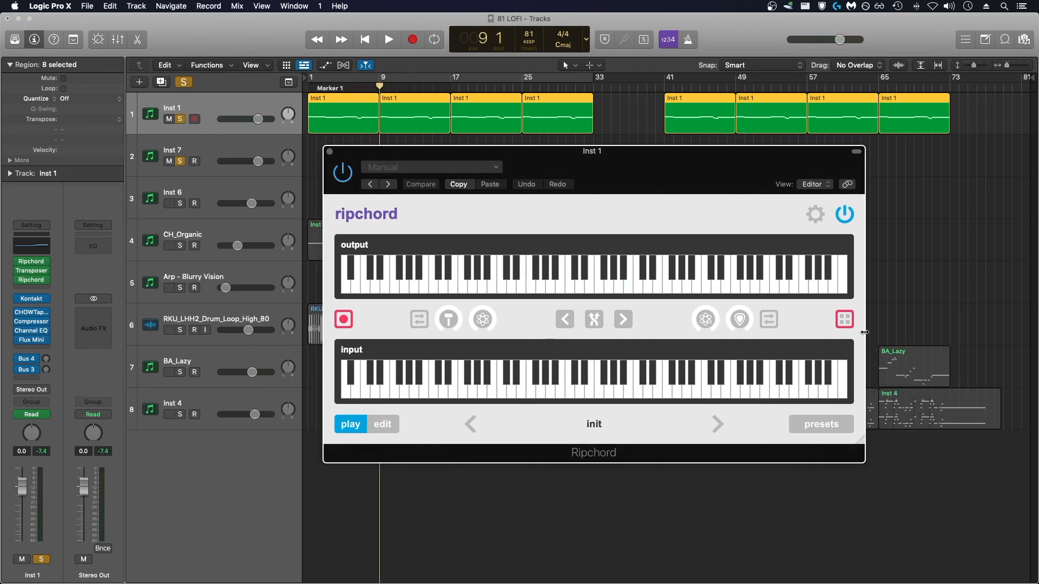
Step: Stop Ripchord's MIDI capture and place the captured region at bar 1 of the Inst 7 track
{"action": "left_click_drag", "start_coordinate": [600, 174], "coordinate": [601, 300]}
{"action": "left_click", "coordinate": [347, 446]}
{"action": "left_click_drag", "start_coordinate": [344, 446], "coordinate": [310, 159]}
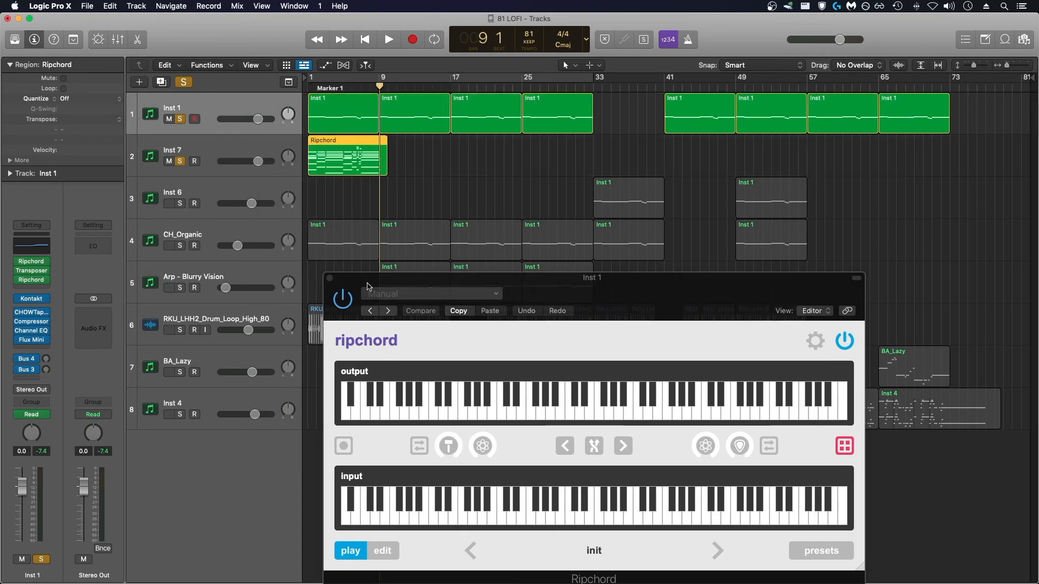
{"action": "left_click", "coordinate": [329, 278]}
Step: Delete the short stray notes at bar 9 in the Ripchord region and trim the region to end at bar 9
{"action": "key", "text": "p"}
{"action": "scroll", "coordinate": [791, 323], "scroll_direction": "up", "scroll_amount": 5}
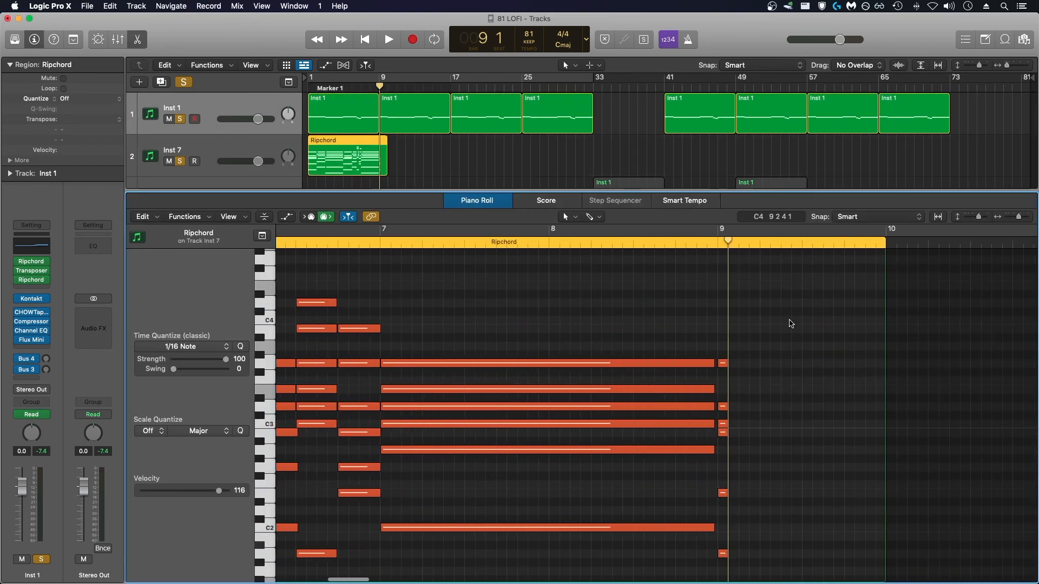
{"action": "left_click_drag", "start_coordinate": [740, 337], "coordinate": [723, 558]}
{"action": "key", "text": "Delete"}
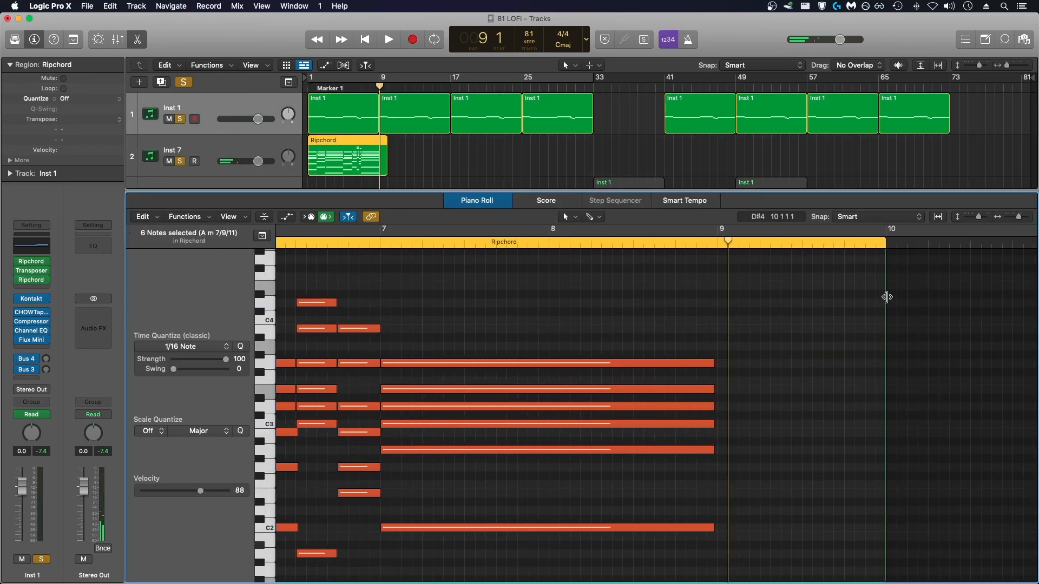
{"action": "left_click_drag", "start_coordinate": [887, 297], "coordinate": [728, 297]}
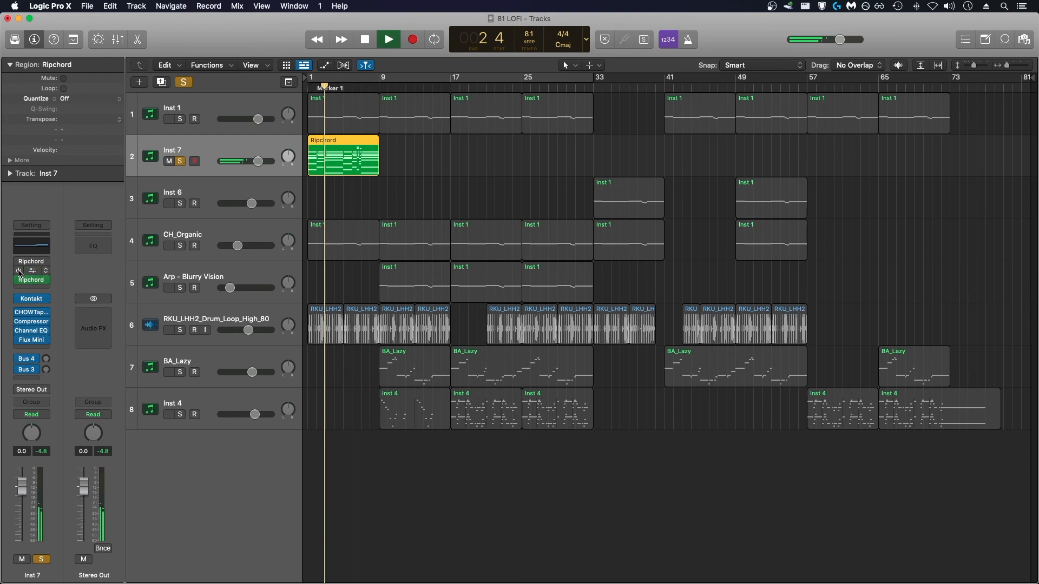
Step: Bypass the Ripchord and Transposer MIDI effects on the Inst 7 track and play it from the start
{"action": "left_click", "coordinate": [19, 280]}
{"action": "key", "text": "Return"}
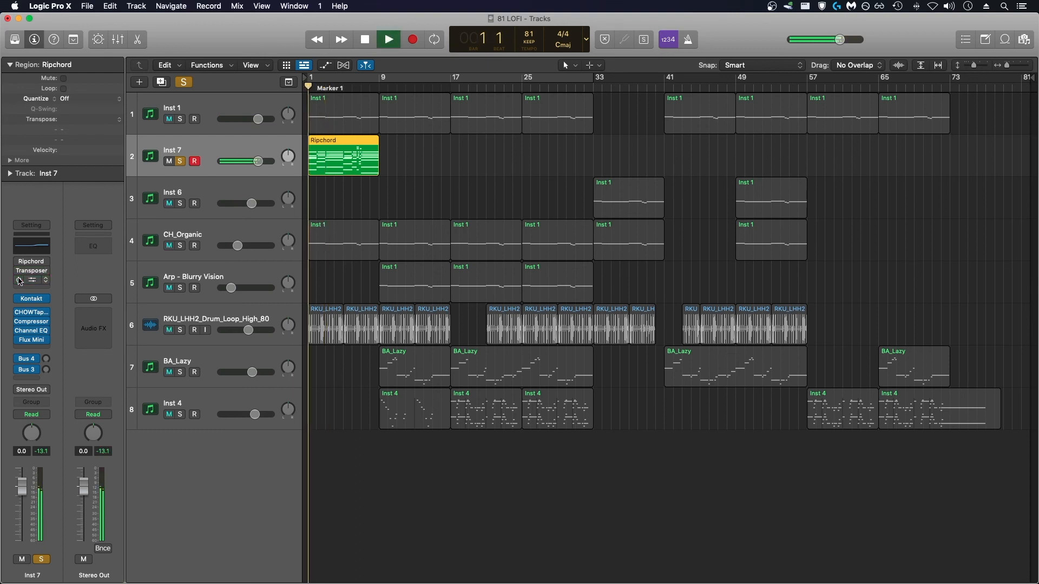
{"action": "left_click", "coordinate": [414, 156]}
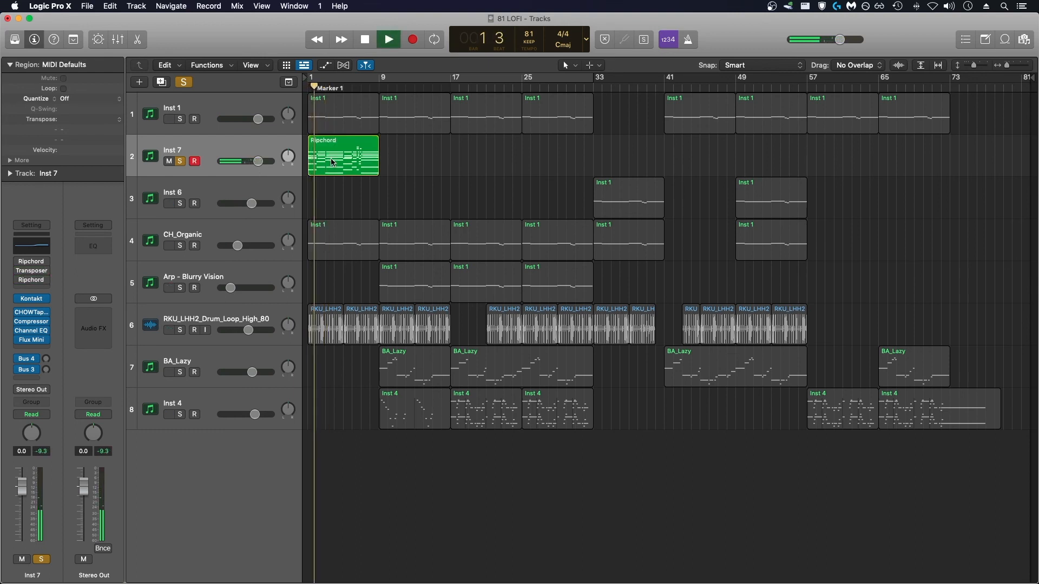
Step: Copy the Ripchord region along Inst 7 to fill bars 9 to 33 and bars 41 to 73, matching the Inst 1 regions
{"action": "left_click_drag", "start_coordinate": [332, 162], "coordinate": [405, 163]}
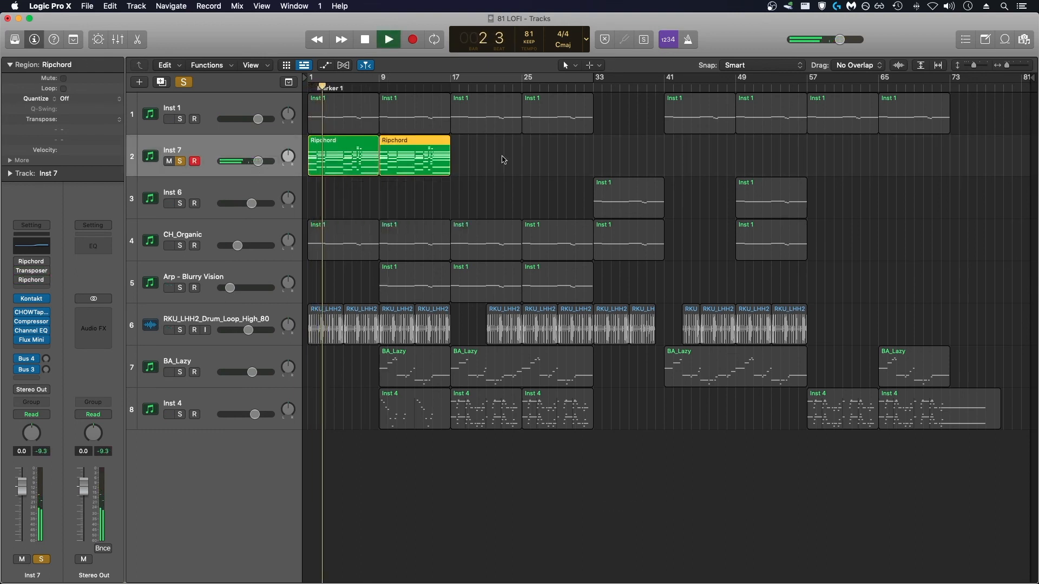
{"action": "left_click_drag", "start_coordinate": [501, 159], "coordinate": [340, 157]}
{"action": "left_click_drag", "start_coordinate": [340, 157], "coordinate": [482, 156]}
{"action": "left_click_drag", "start_coordinate": [622, 161], "coordinate": [332, 154]}
{"action": "left_click_drag", "start_coordinate": [332, 155], "coordinate": [688, 154]}
Step: Rename the Inst 7 track as CLAUSTRO PIANO and the Inst 6 track as INTIMATE STRINGS
{"action": "left_click_drag", "start_coordinate": [163, 134], "coordinate": [162, 99]}
{"action": "double_click", "coordinate": [173, 115]}
{"action": "type", "text": "CLAUSD"}
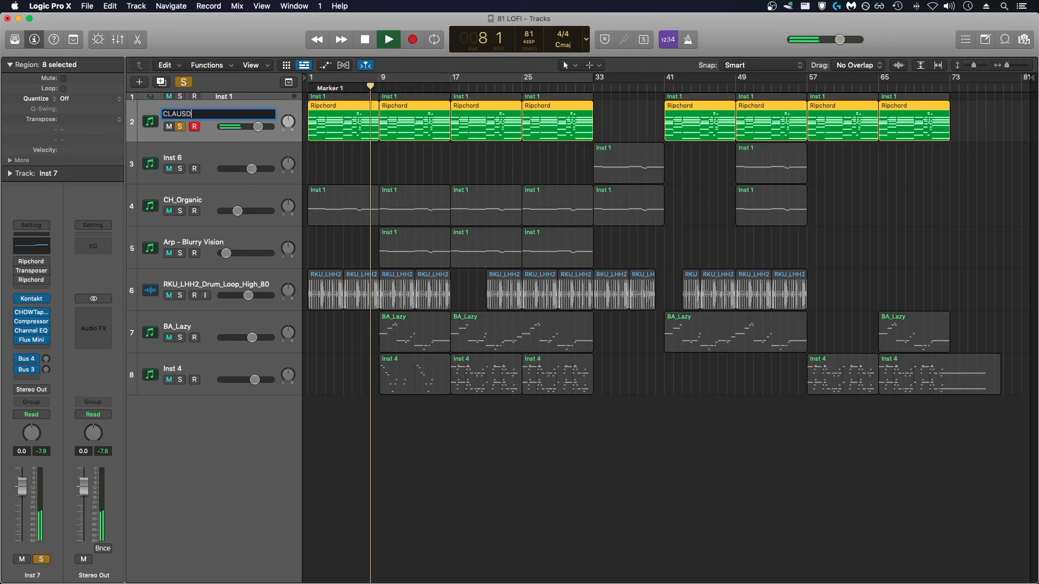
{"action": "key", "text": "BackSpace"}
{"action": "type", "text": "TRO PIANO"}
{"action": "key", "text": "Return"}
{"action": "double_click", "coordinate": [175, 158]}
{"action": "type", "text": "INTIMATE STRINGS"}
{"action": "key", "text": "Return"}
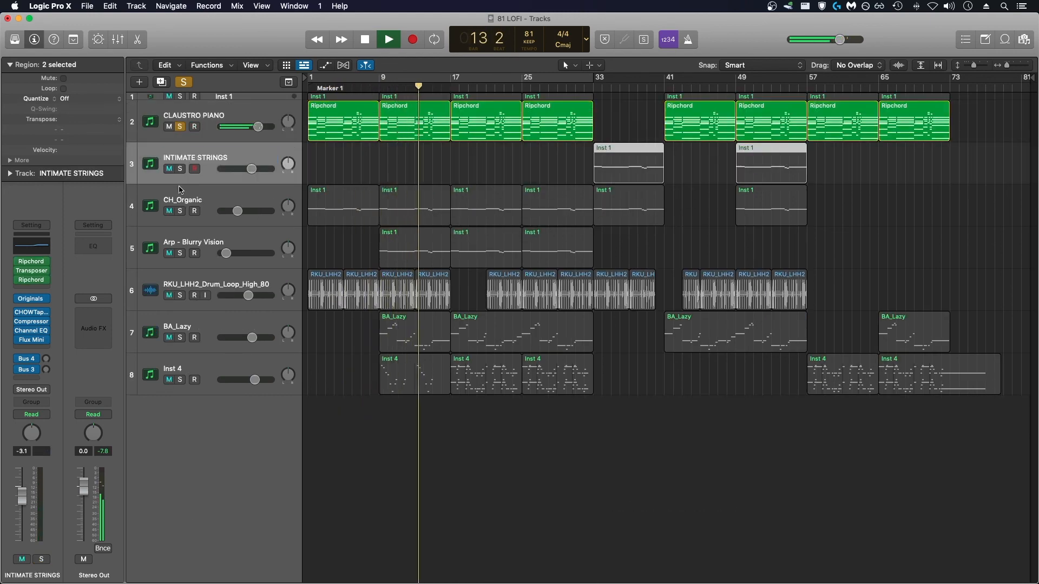
Step: Rename the CH_Organic track as SERUM CH ORGANIC, undoing the accidental deletion along the way
{"action": "double_click", "coordinate": [181, 200]}
{"action": "key", "text": "Left"}
{"action": "type", "text": "SERUM"}
{"action": "key", "text": "Return"}
{"action": "key", "text": "BackSpace"}
{"action": "key", "text": "super+z"}
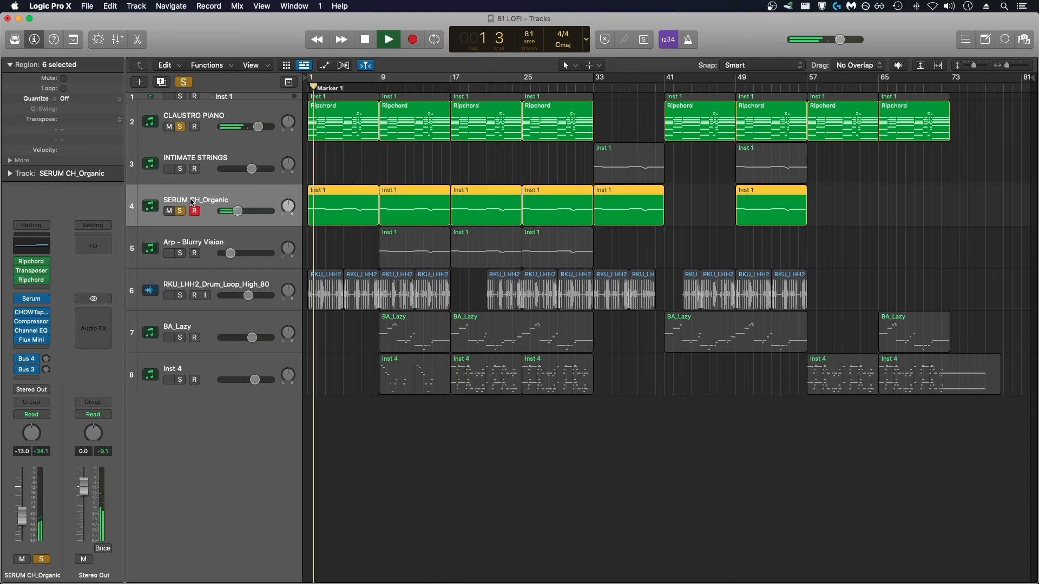
{"action": "double_click", "coordinate": [191, 201]}
{"action": "type", "text": "SERUM CH ORGANIC"}
{"action": "key", "text": "Return"}
Step: Rename the Arp - Blurry Vision track as DIVA ARP - BLURRY VISION
{"action": "double_click", "coordinate": [189, 243]}
{"action": "key", "text": "Left"}
{"action": "type", "text": "DIVA"}
{"action": "key", "text": "Delete"}
{"action": "key", "text": "Delete"}
{"action": "key", "text": "Delete"}
{"action": "type", "text": "ARP"}
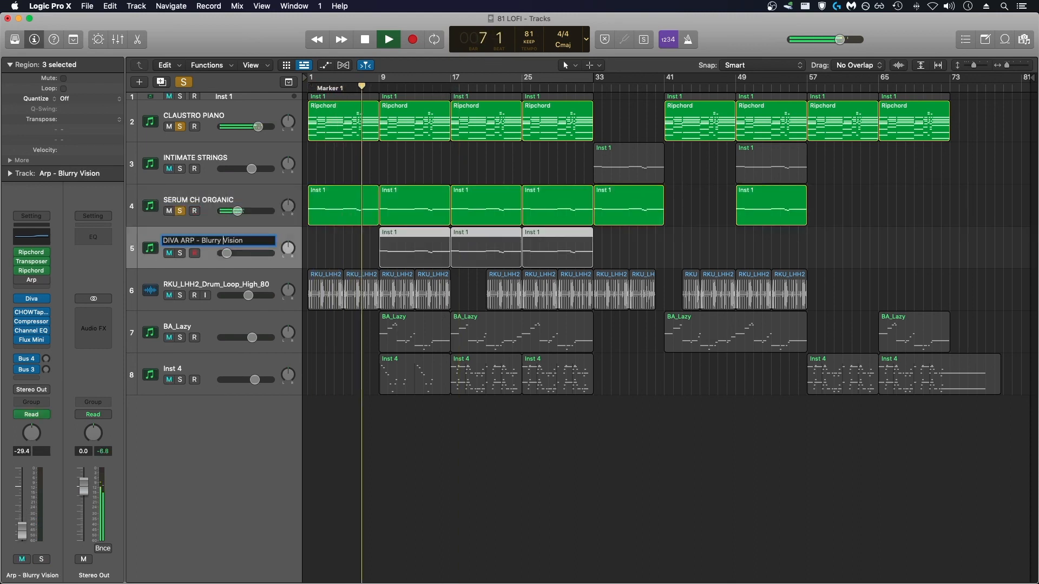
{"action": "key", "text": "Right"}
{"action": "key", "text": "Right"}
{"action": "key", "text": "Right"}
{"action": "key", "text": "Right"}
{"action": "key", "text": "Right"}
{"action": "key", "text": "Right"}
{"action": "key", "text": "BackSpace"}
{"action": "key", "text": "BackSpace"}
{"action": "key", "text": "BackSpace"}
{"action": "key", "text": "BackSpace"}
{"action": "key", "text": "BackSpace"}
{"action": "key", "text": "BackSpace"}
{"action": "key", "text": "BackSpace"}
{"action": "key", "text": "BackSpace"}
{"action": "key", "text": "BackSpace"}
{"action": "key", "text": "BackSpace"}
{"action": "key", "text": "BackSpace"}
{"action": "key", "text": "BackSpace"}
{"action": "type", "text": "LURRY VISION"}
{"action": "key", "text": "Return"}
Step: Rename the drum loop track as RKU DRUM LOOP 80
{"action": "double_click", "coordinate": [204, 284]}
{"action": "left_click", "coordinate": [268, 282]}
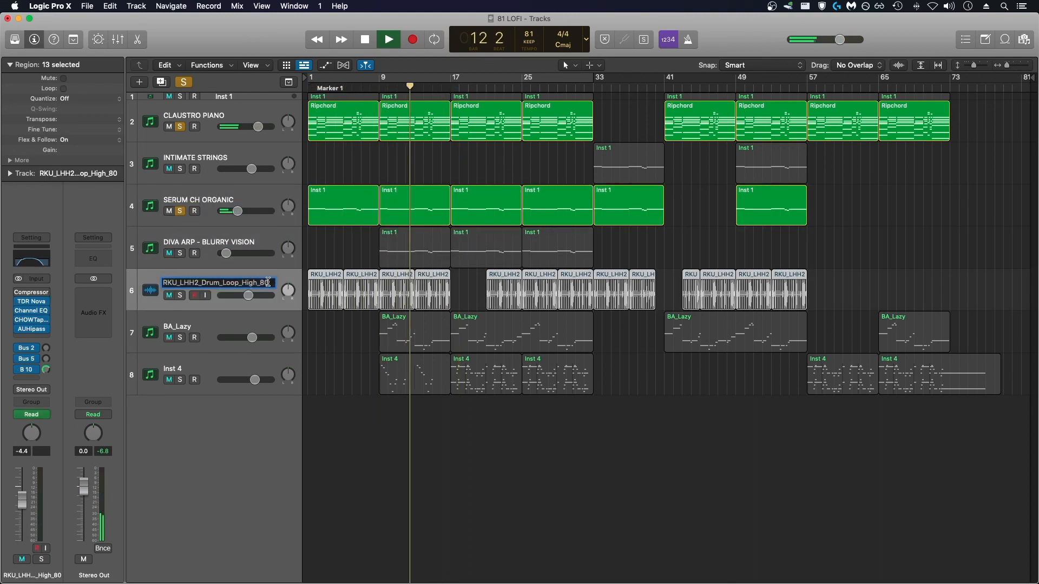
{"action": "key", "text": "super+a"}
{"action": "type", "text": "RKU DRUM LOOP 80"}
{"action": "key", "text": "Return"}
Step: Rename the BA_Lazy track as SERUM BA LAZY and the Inst 4 track as LABS SOFT PIANO
{"action": "double_click", "coordinate": [181, 327]}
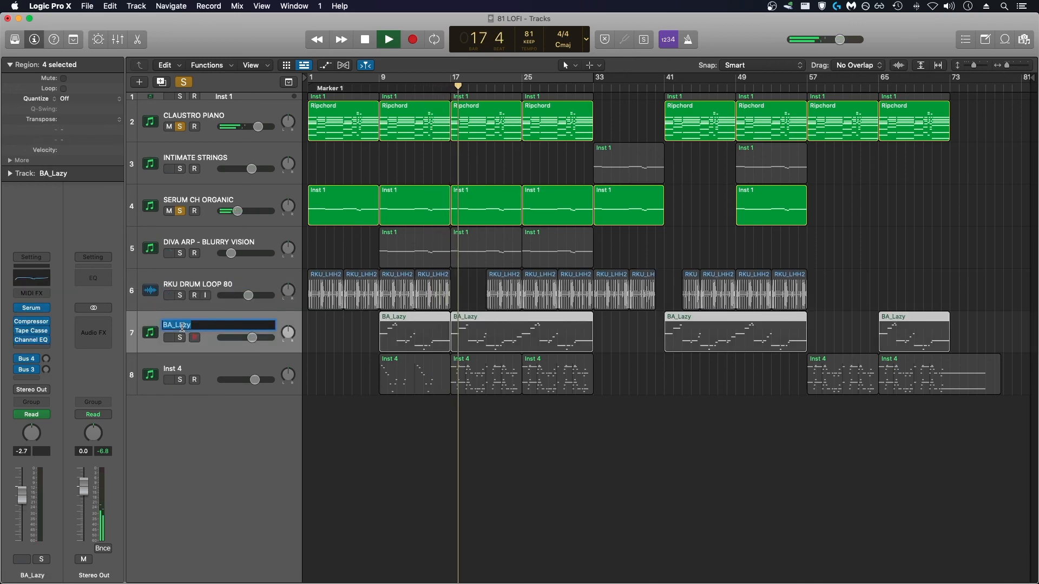
{"action": "type", "text": "SERUM BA LAZY"}
{"action": "key", "text": "Return"}
{"action": "double_click", "coordinate": [172, 368]}
{"action": "type", "text": "LABS SOFT PIANO"}
{"action": "key", "text": "Return"}
Step: Mute the original Inst 1 track and play the arrangement from the start
{"action": "left_click", "coordinate": [190, 98]}
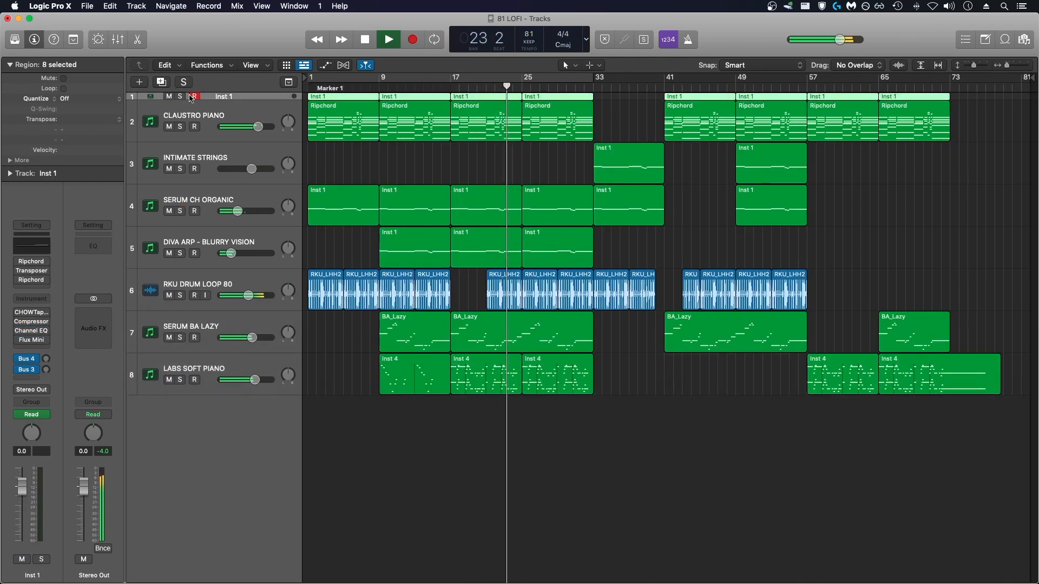
{"action": "key", "text": "m"}
{"action": "key", "text": "space"}
{"action": "key", "text": "Return"}
{"action": "key", "text": "space"}
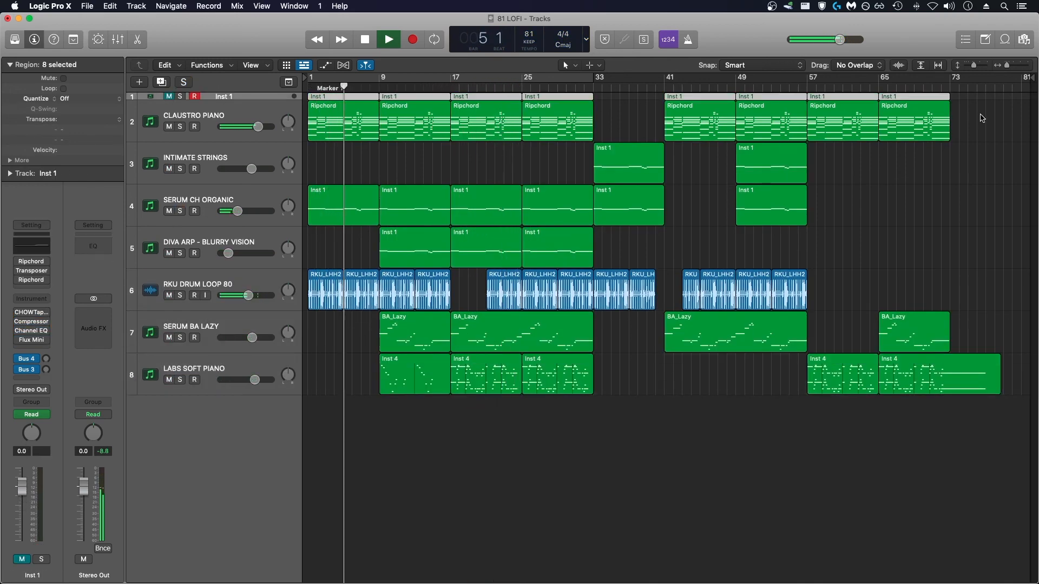
Step: Humanize all notes in the CLAUSTRO PIANO regions with position, velocity and length randomization set to 2 each
{"action": "key", "text": "p"}
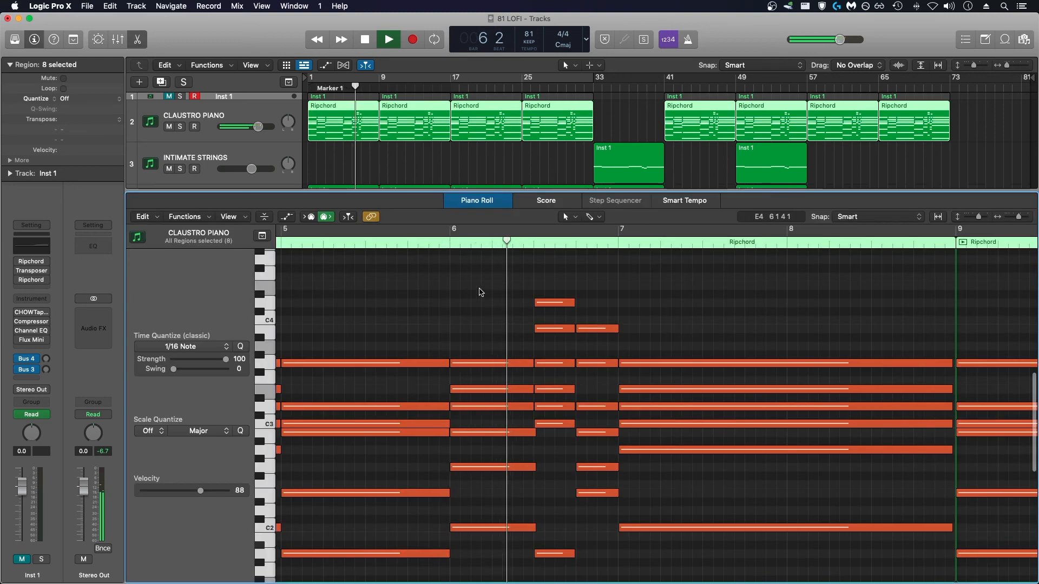
{"action": "key", "text": "super+a"}
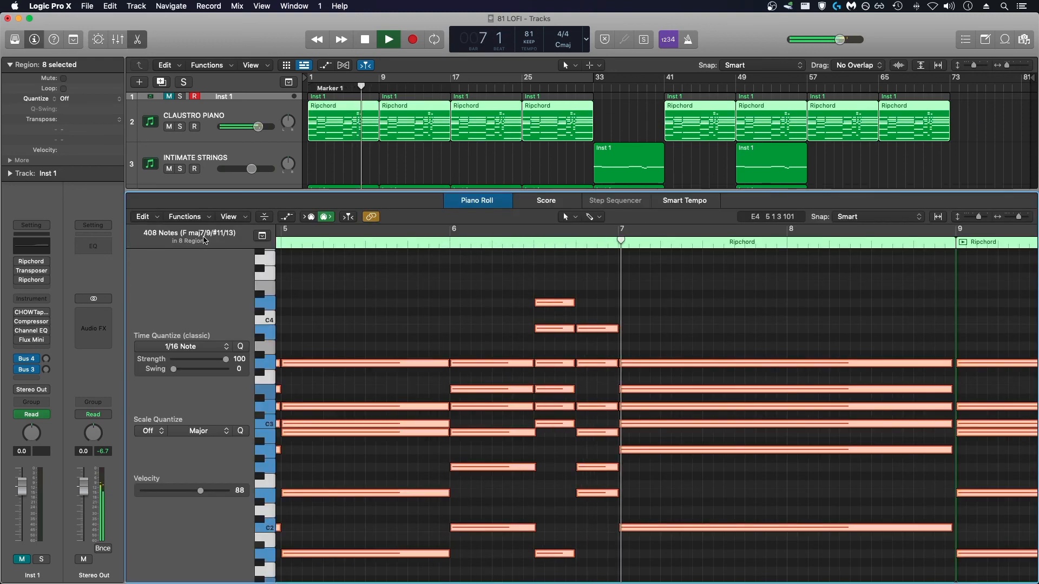
{"action": "left_click", "coordinate": [203, 217]}
{"action": "mouse_move", "coordinate": [271, 317]}
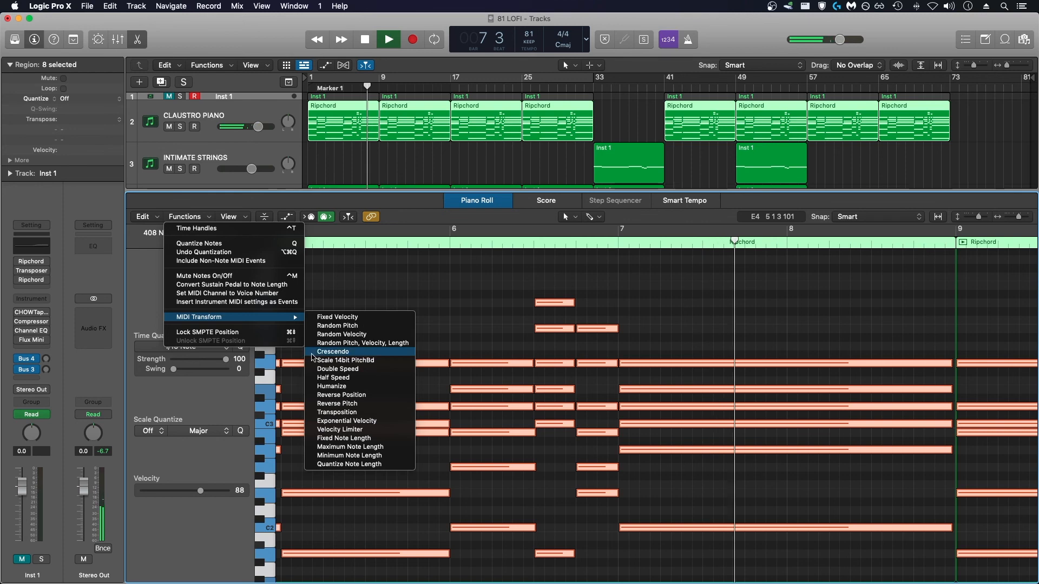
{"action": "left_click", "coordinate": [332, 386]}
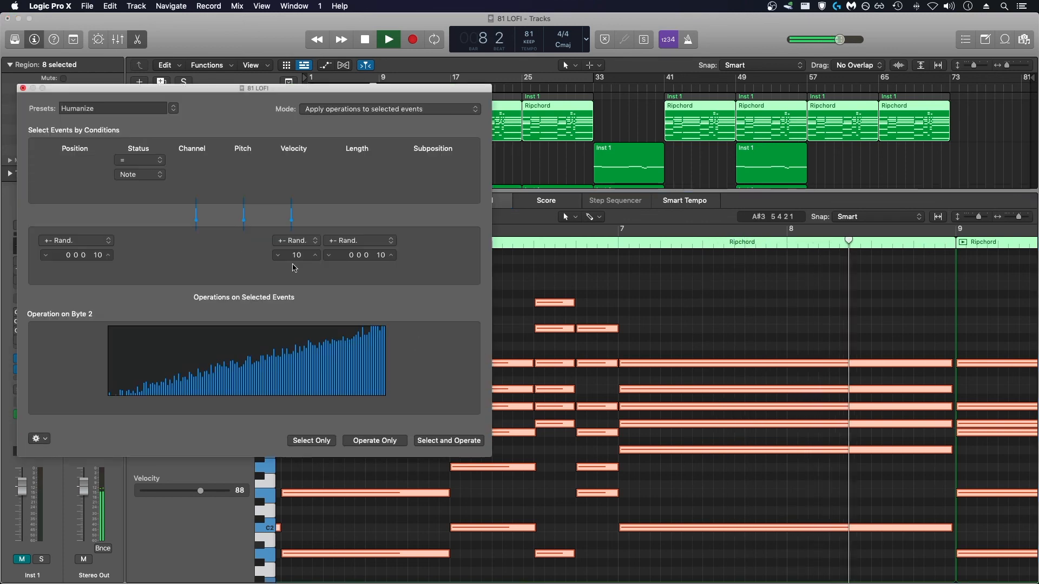
{"action": "double_click", "coordinate": [97, 254]}
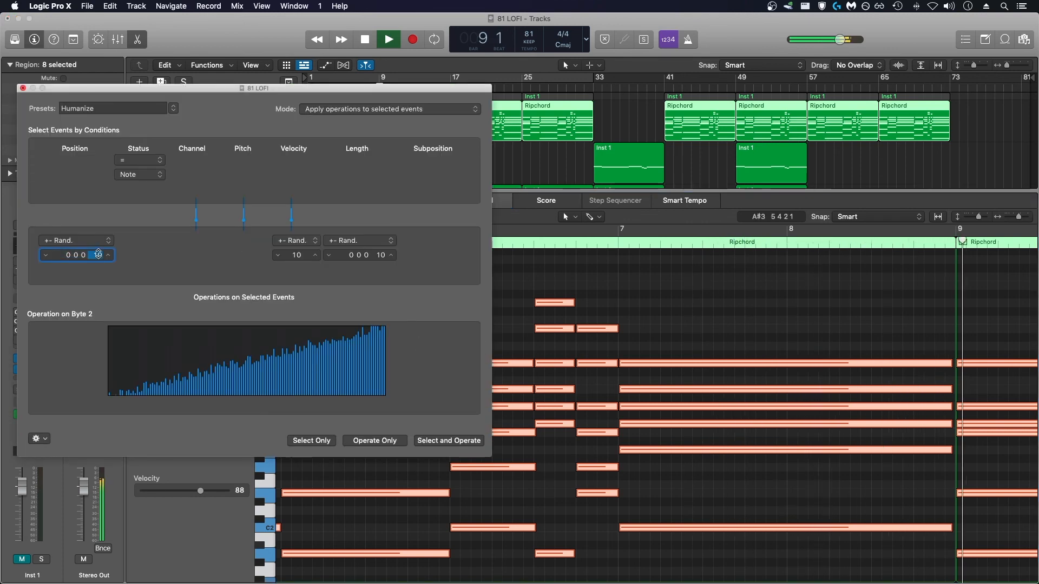
{"action": "type", "text": "2"}
{"action": "key", "text": "Return"}
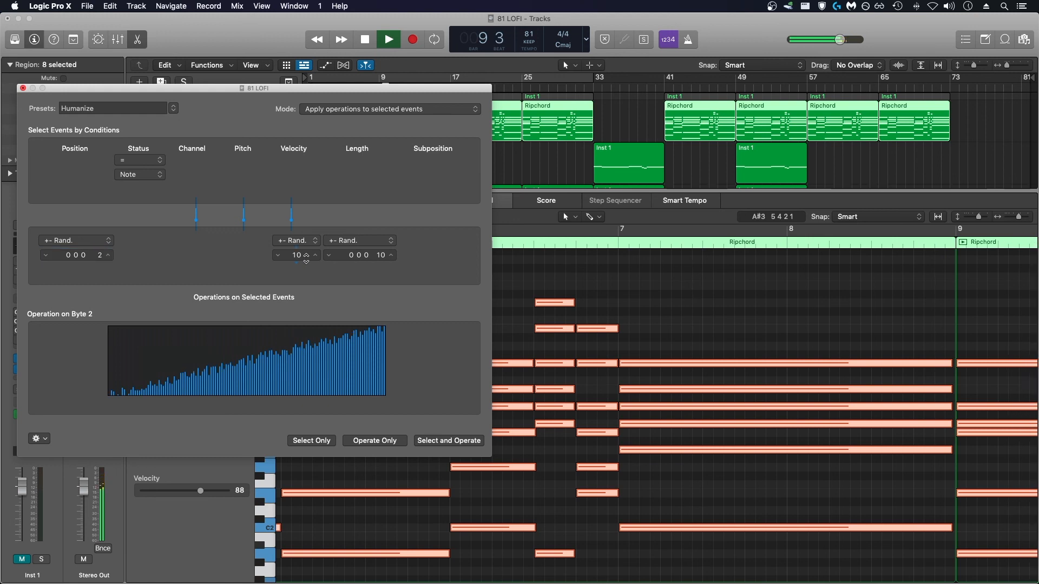
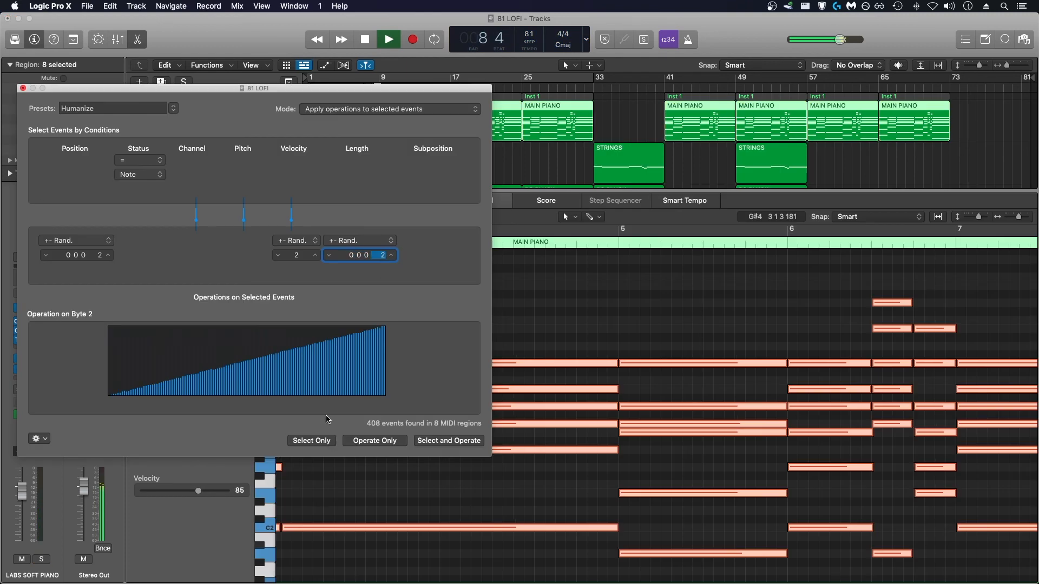
{"action": "left_click", "coordinate": [23, 88]}
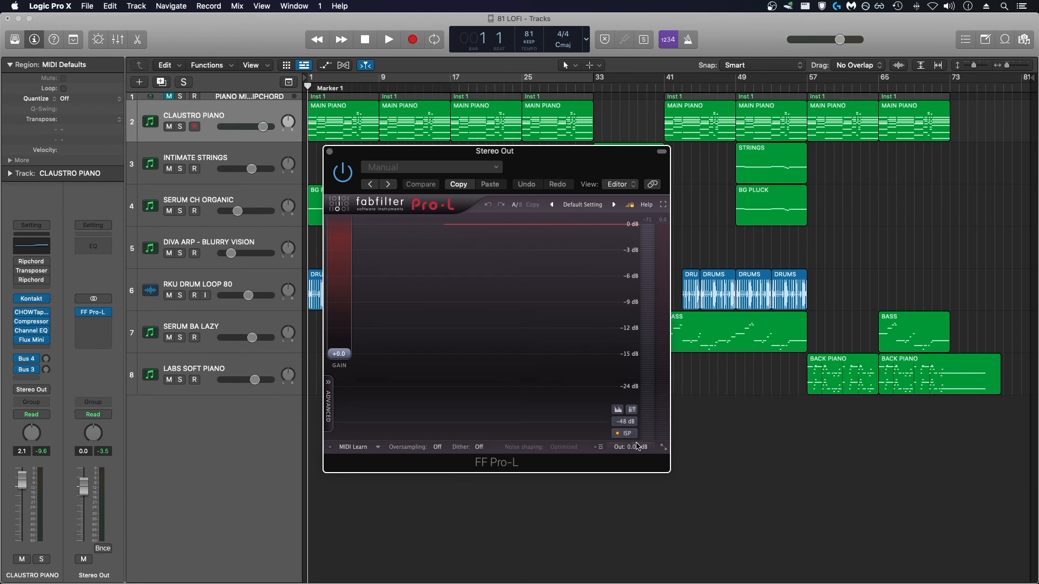
Step: Set the Stereo Out FF Pro-L limiter to -0.20 dB output, 4x oversampling and Transparent style, and start playback
{"action": "mouse_move", "coordinate": [634, 422]}
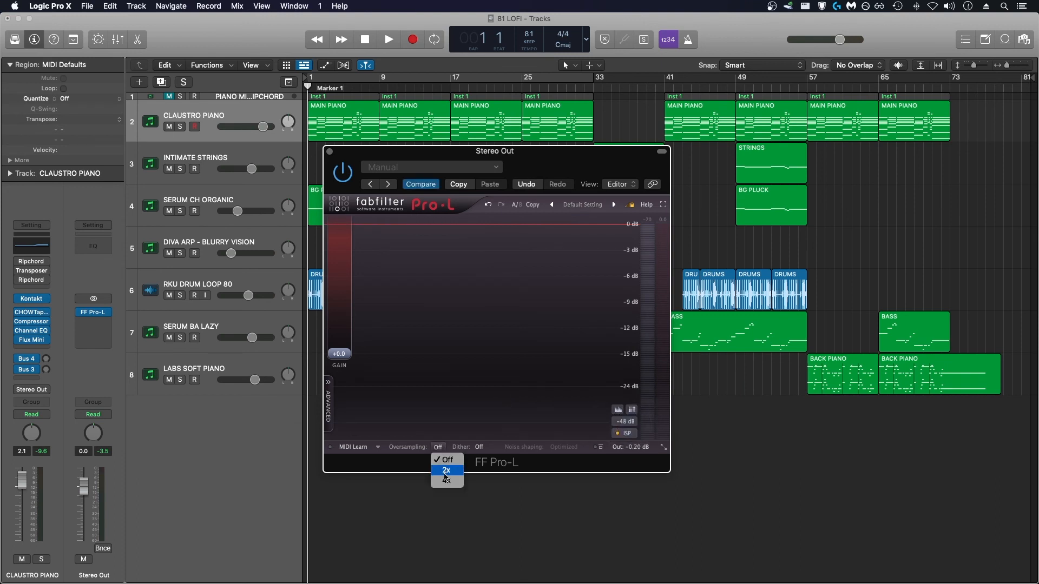
{"action": "left_click", "coordinate": [446, 480]}
{"action": "left_click", "coordinate": [328, 400]}
{"action": "left_click", "coordinate": [355, 406]}
{"action": "left_click", "coordinate": [337, 391]}
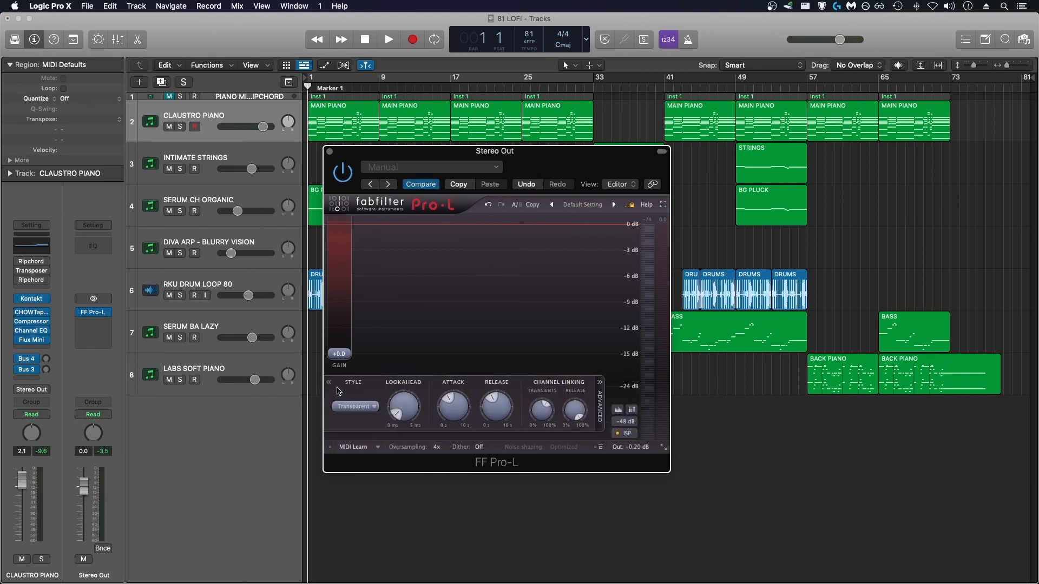
{"action": "left_click", "coordinate": [329, 151]}
{"action": "key", "text": "space"}
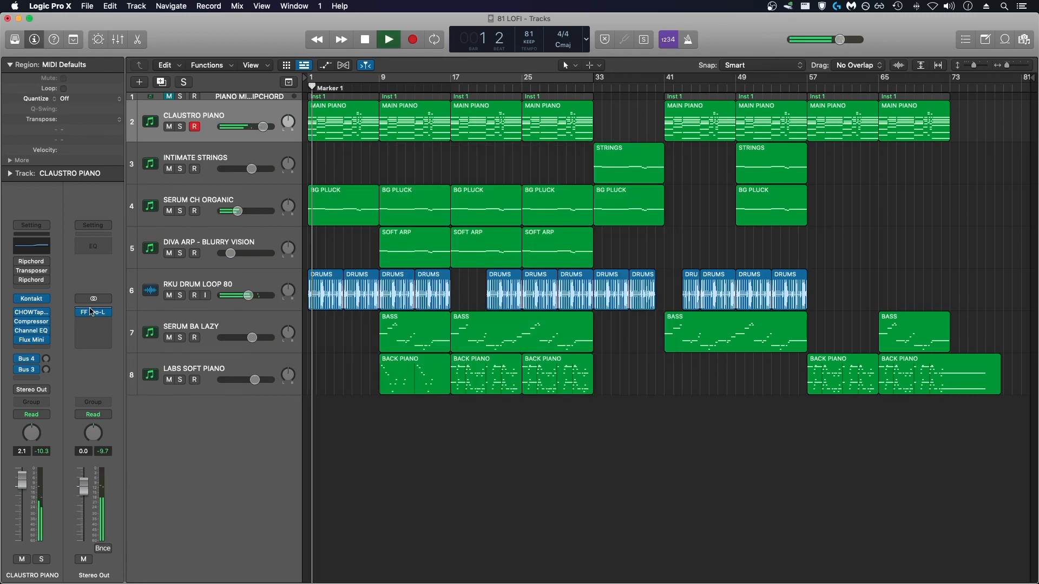
Step: Add a Compressor before FF Pro-L on the Stereo Out and load its Platinum Analog Tape preset
{"action": "left_click", "coordinate": [90, 312]}
{"action": "left_click", "coordinate": [193, 351]}
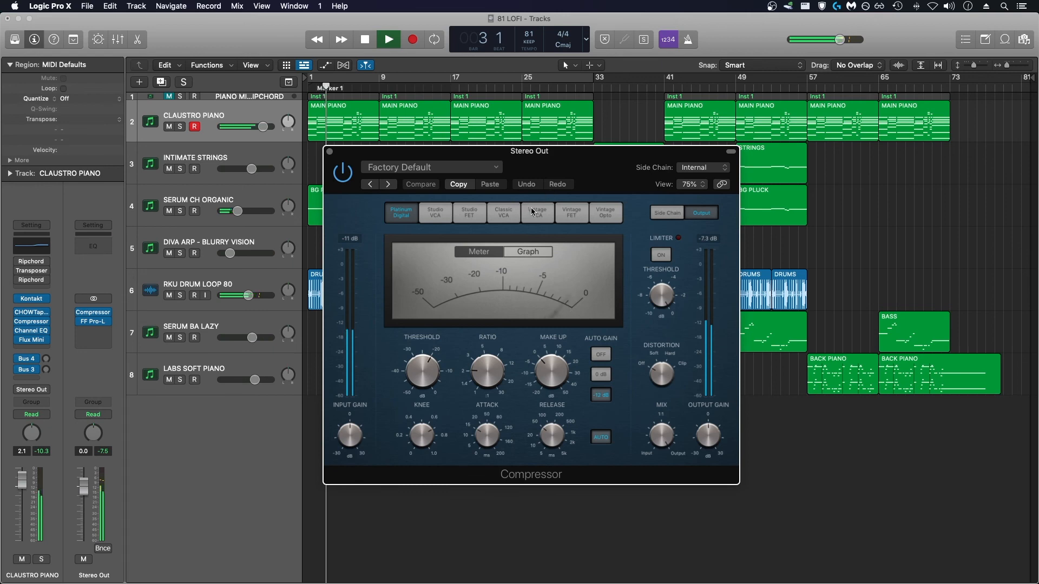
{"action": "left_click", "coordinate": [486, 169]}
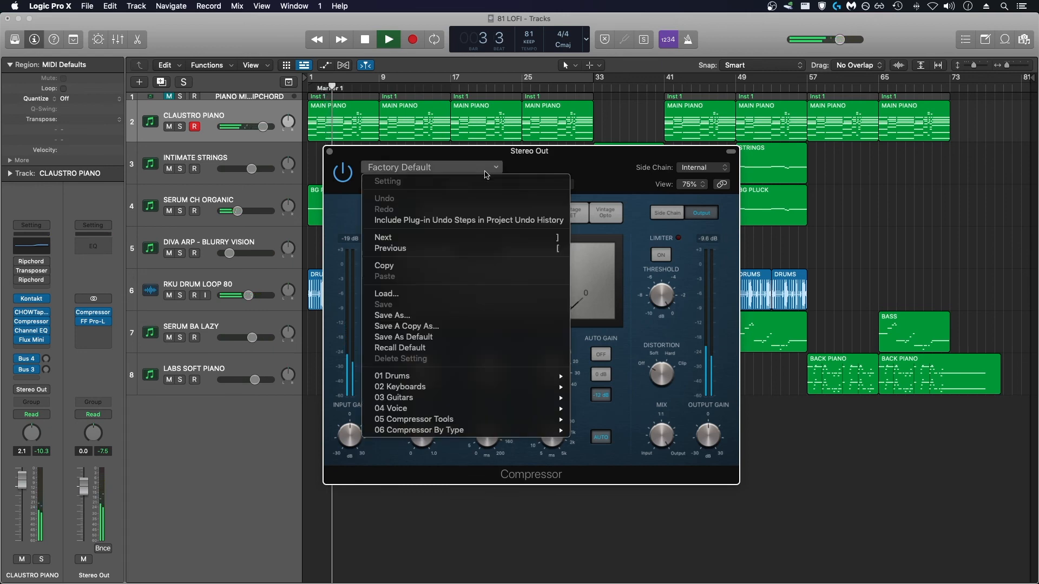
{"action": "mouse_move", "coordinate": [507, 420]}
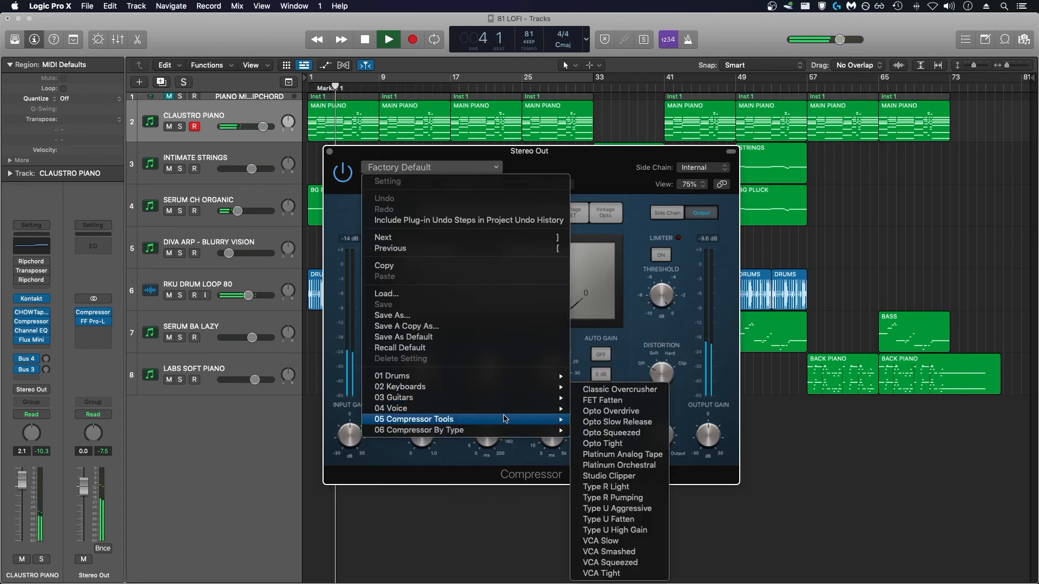
{"action": "left_click", "coordinate": [636, 458]}
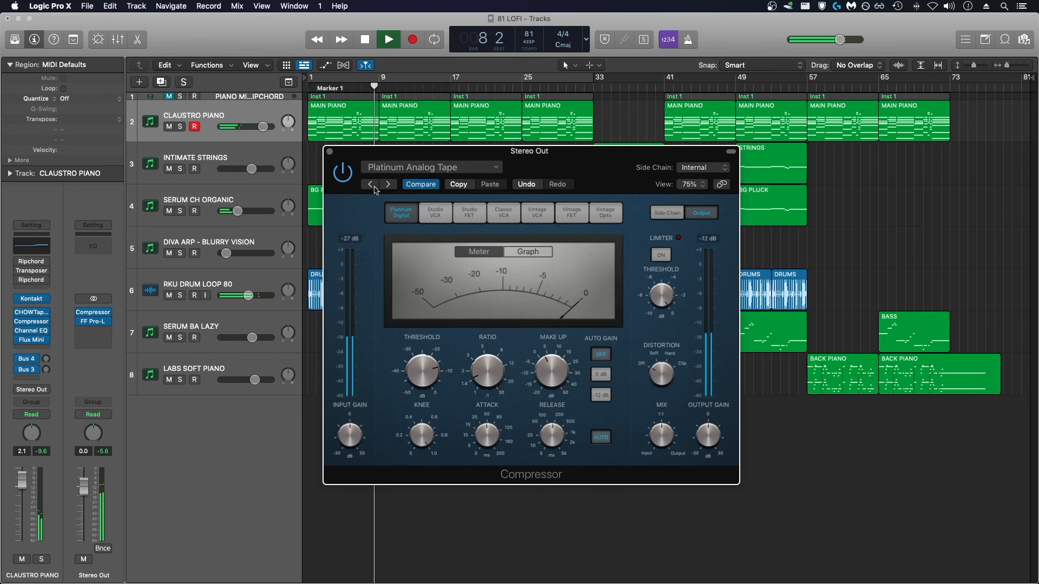
{"action": "left_click", "coordinate": [330, 154]}
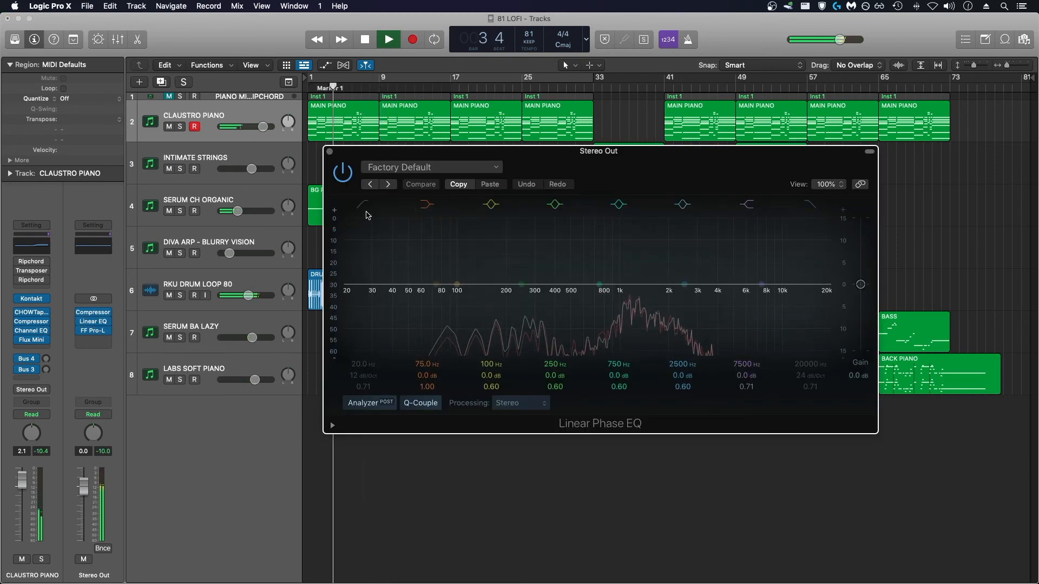
Step: Set the Stereo Out Linear Phase EQ to a 21.6 Hz low cut, +1.1 dB at 99 Hz and a +1.4 dB high shelf at 3940 Hz
{"action": "left_click_drag", "start_coordinate": [365, 282], "coordinate": [371, 282]}
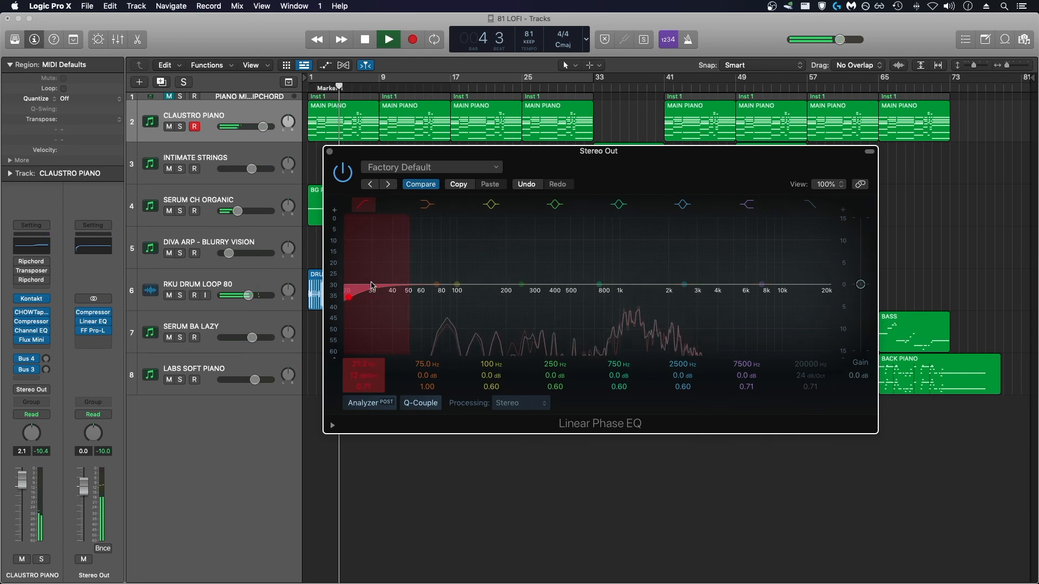
{"action": "left_click_drag", "start_coordinate": [458, 285], "coordinate": [456, 279]}
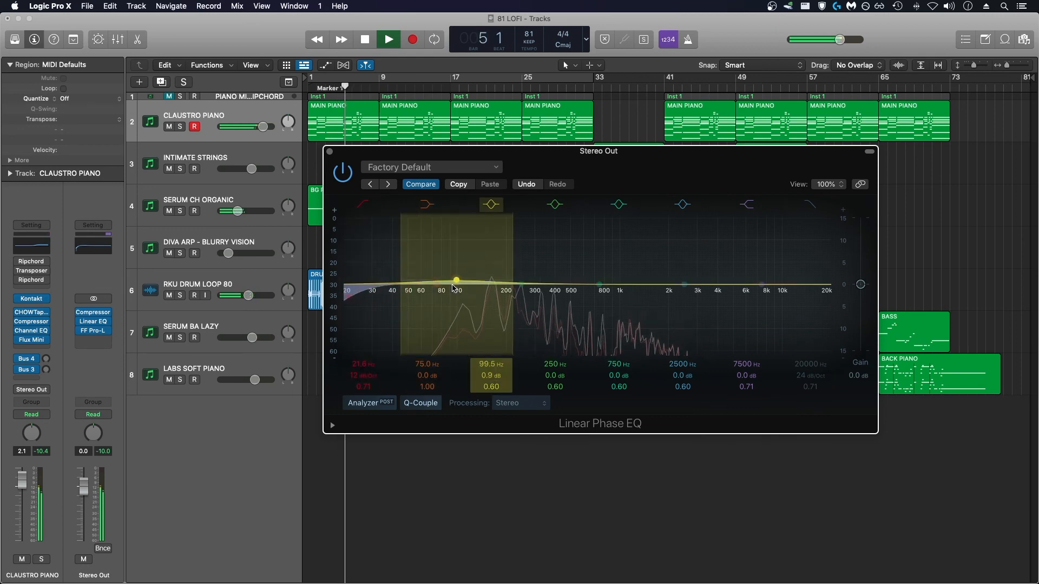
{"action": "left_click_drag", "start_coordinate": [761, 284], "coordinate": [660, 283]}
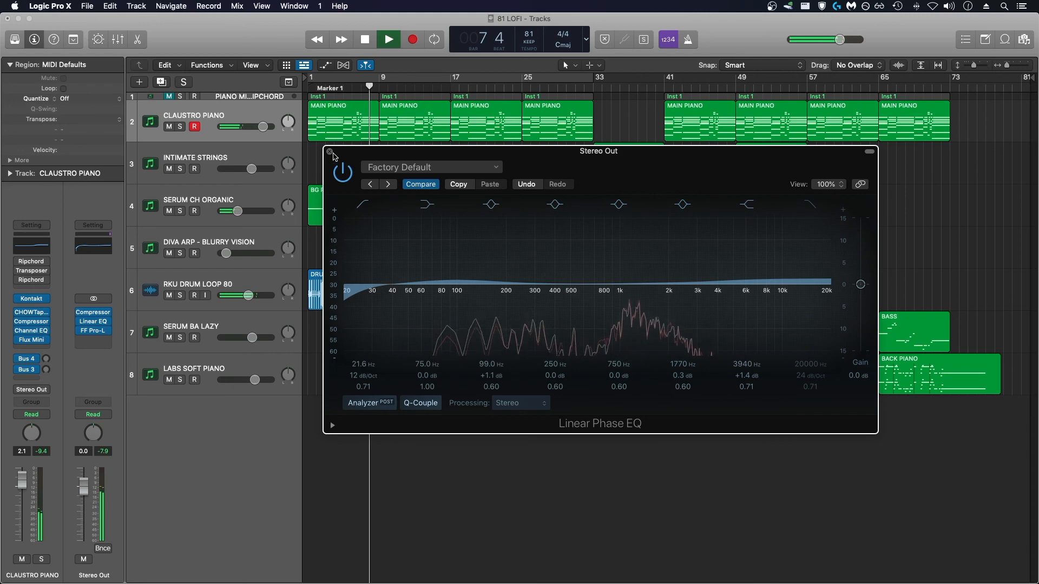
{"action": "left_click", "coordinate": [330, 152]}
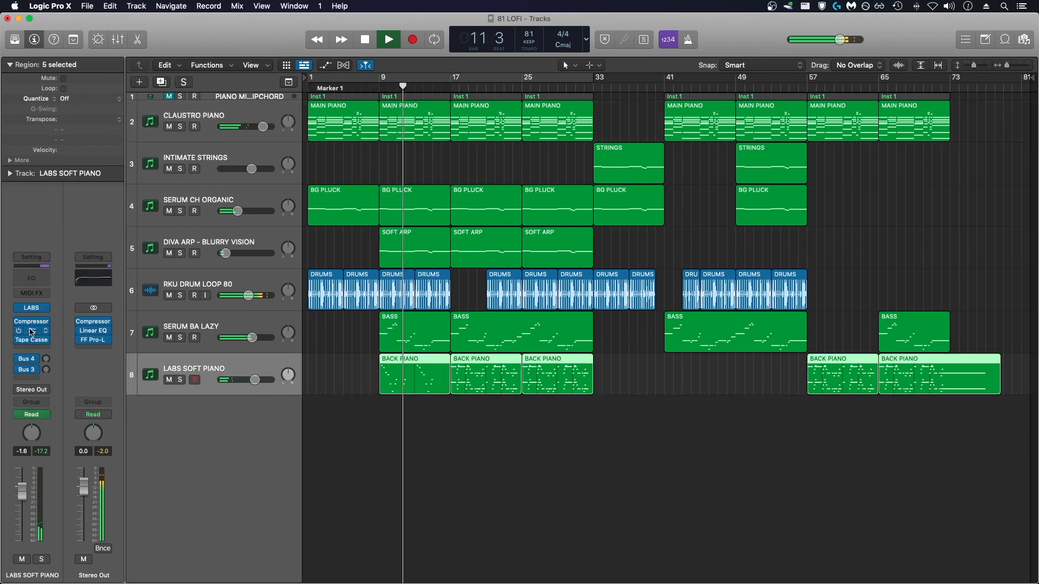
Step: In LABS SOFT PIANO's CHOW Tape Model, set flutter depth 0.34, wow depth 0.44, rate 0.15, variance 0.07 and drift 0.05
{"action": "left_click", "coordinate": [32, 331]}
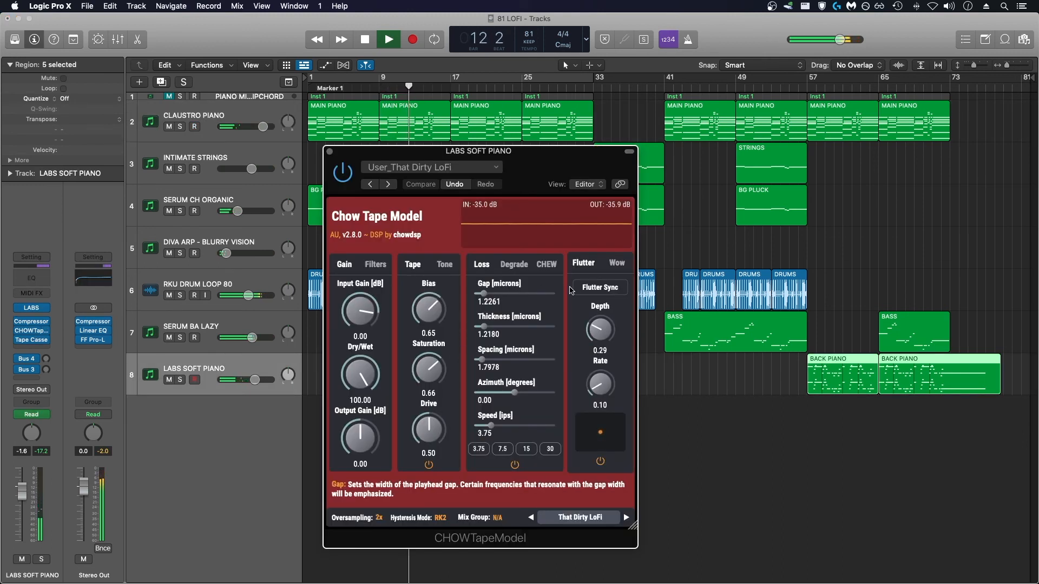
{"action": "left_click_drag", "start_coordinate": [598, 318], "coordinate": [599, 317]}
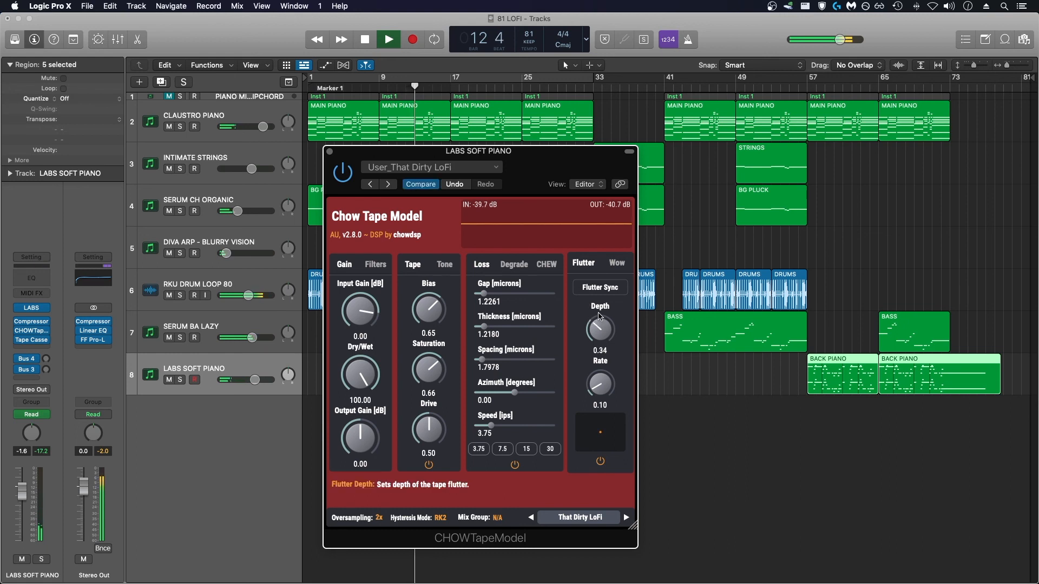
{"action": "left_click", "coordinate": [616, 263]}
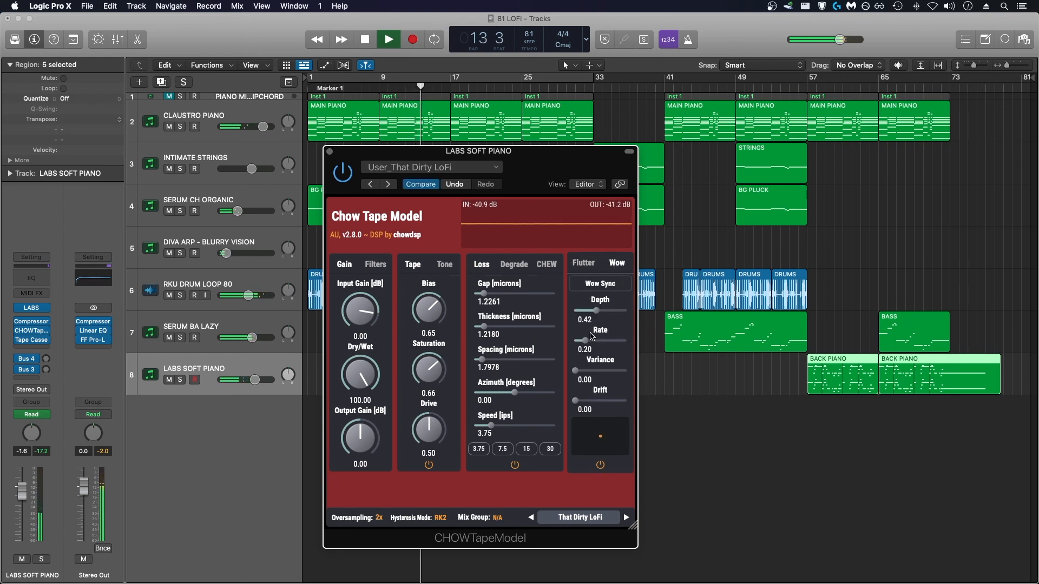
{"action": "left_click_drag", "start_coordinate": [596, 312], "coordinate": [598, 312]}
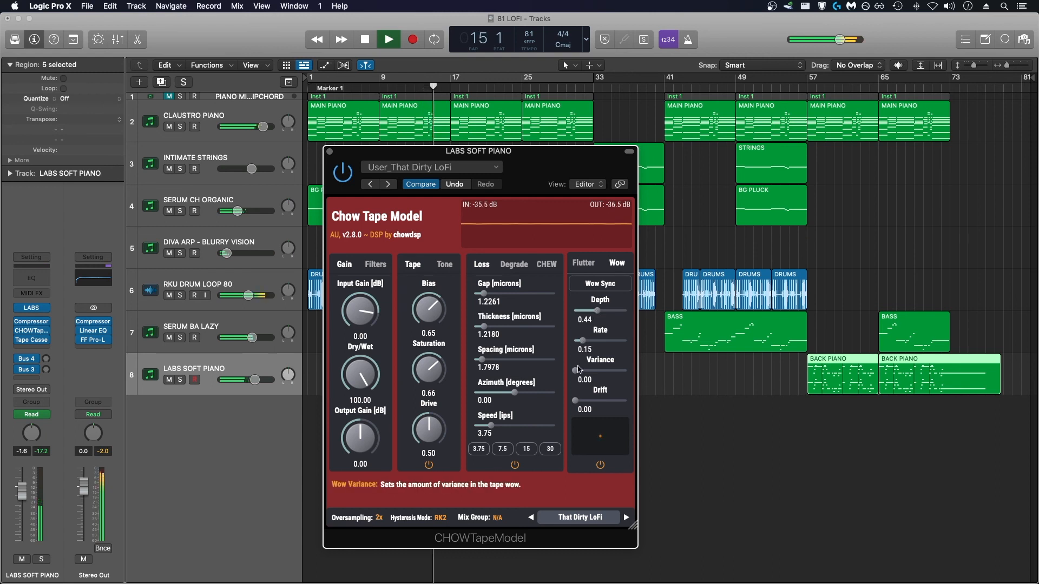
{"action": "left_click_drag", "start_coordinate": [574, 371], "coordinate": [578, 371]}
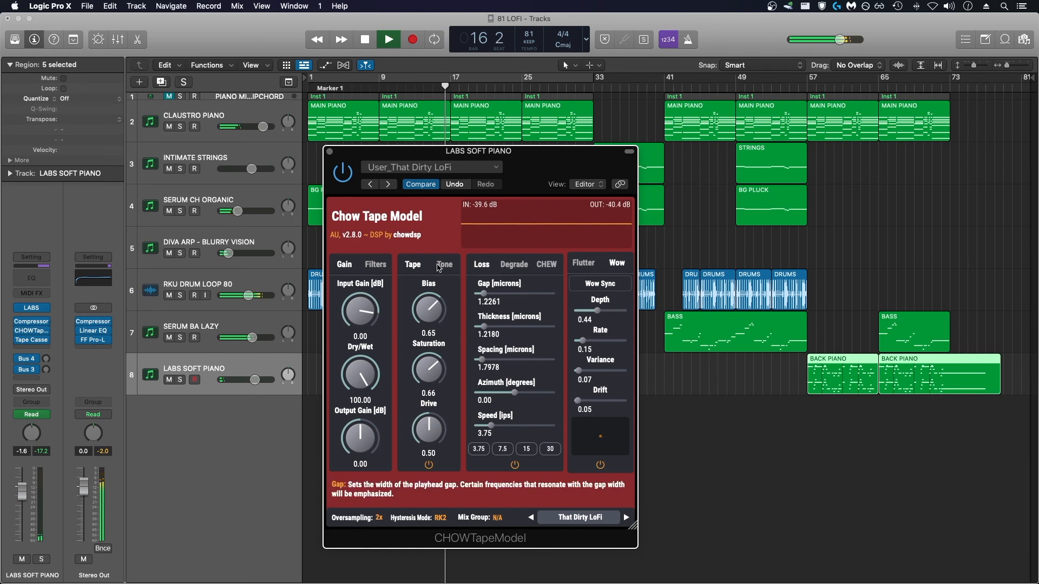
{"action": "left_click", "coordinate": [330, 152]}
Step: Automate INTIMATE STRINGS volume down to -5.3 dB and SERUM CH ORGANIC down to -15.3 dB before bar 49, with a -18.9 to -13.0 dB intro rise
{"action": "key", "text": "a"}
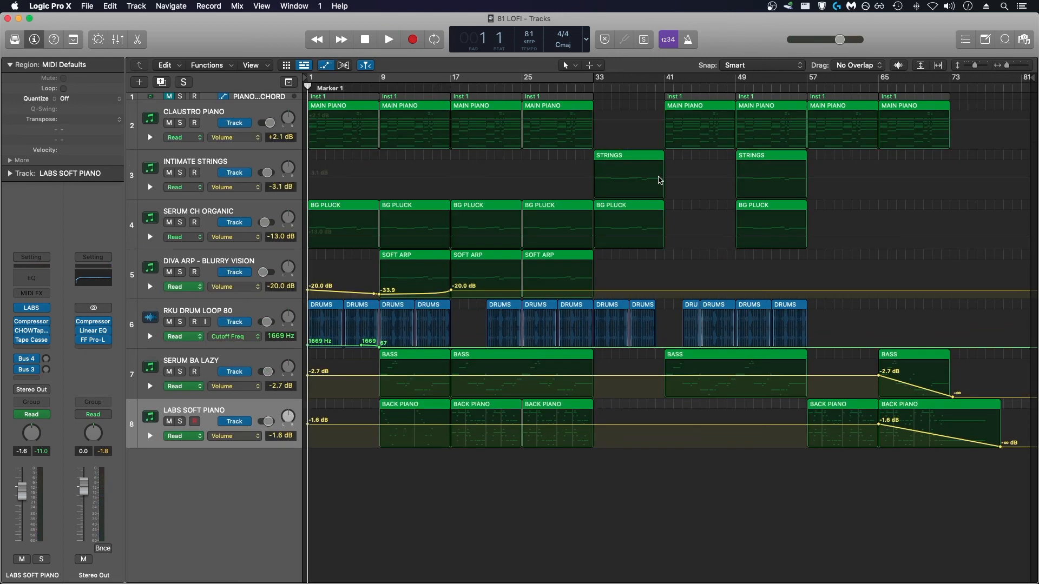
{"action": "left_click", "coordinate": [724, 179]}
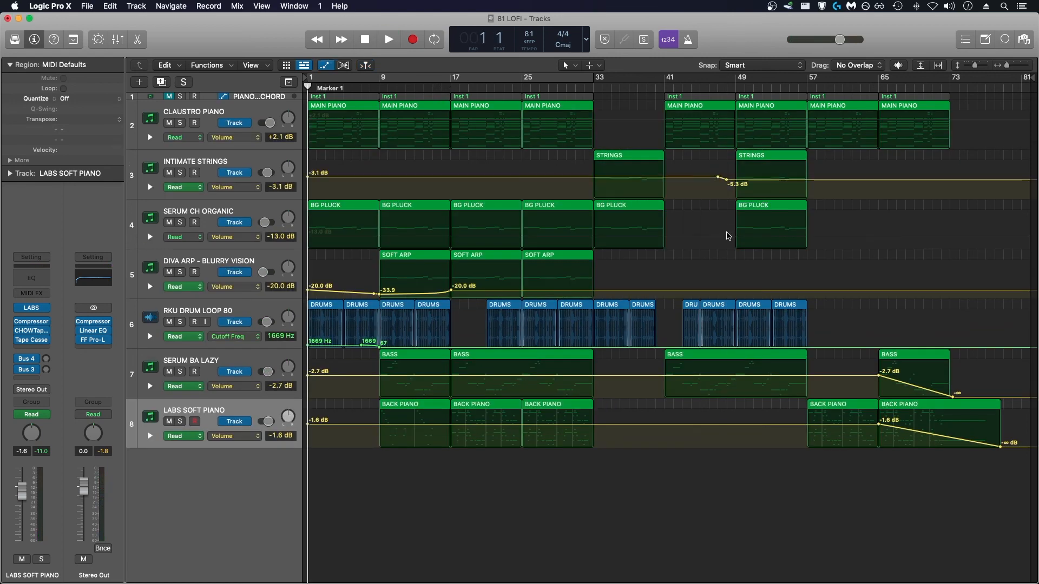
{"action": "left_click", "coordinate": [725, 237]}
{"action": "key", "text": "space"}
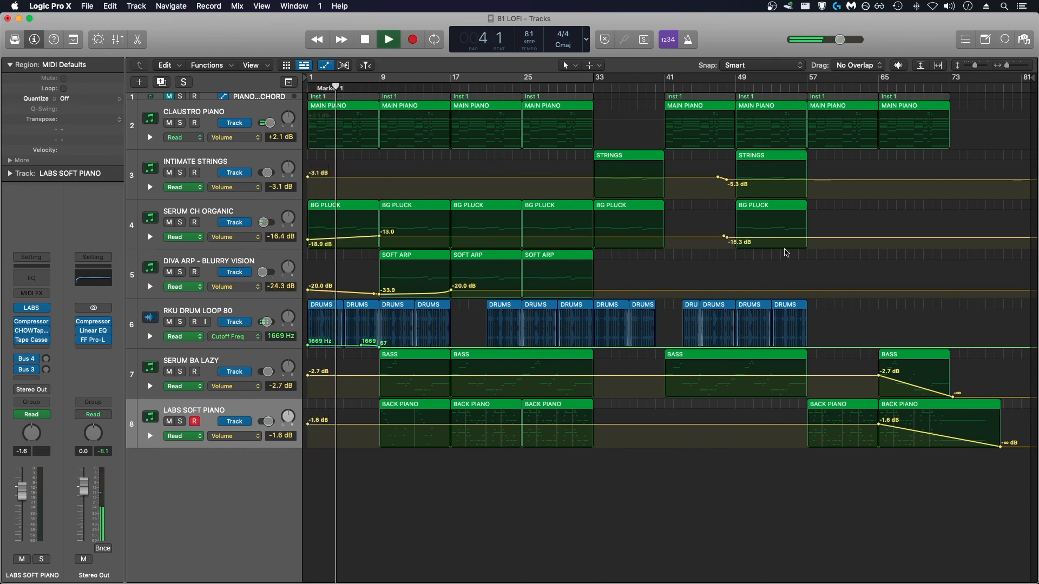
{"action": "key", "text": "space"}
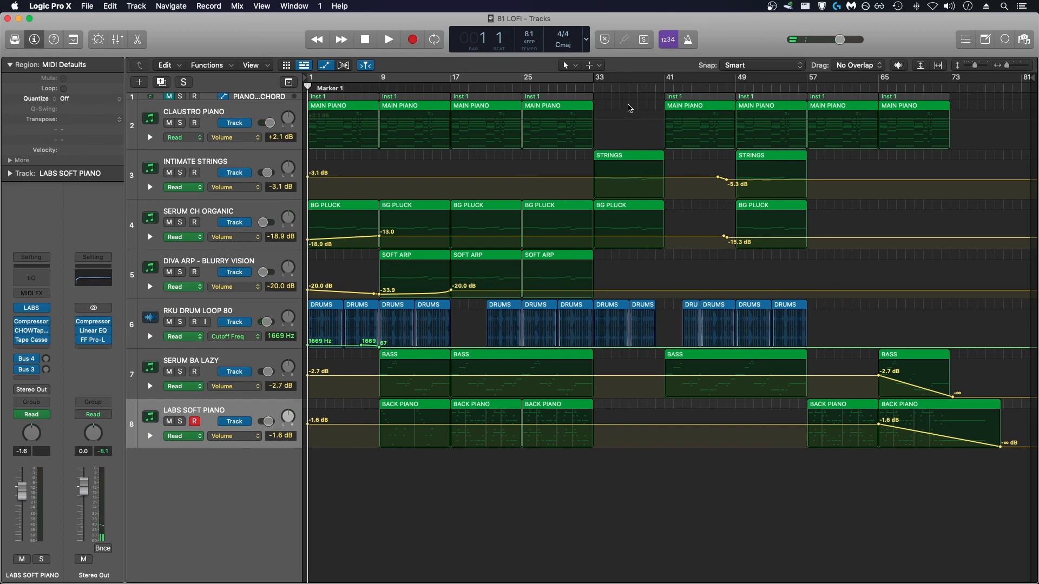
Step: Show the BACK PIANO region's sustain data at bar 9 and move its first 127 point to the start of the first note
{"action": "key", "text": "space"}
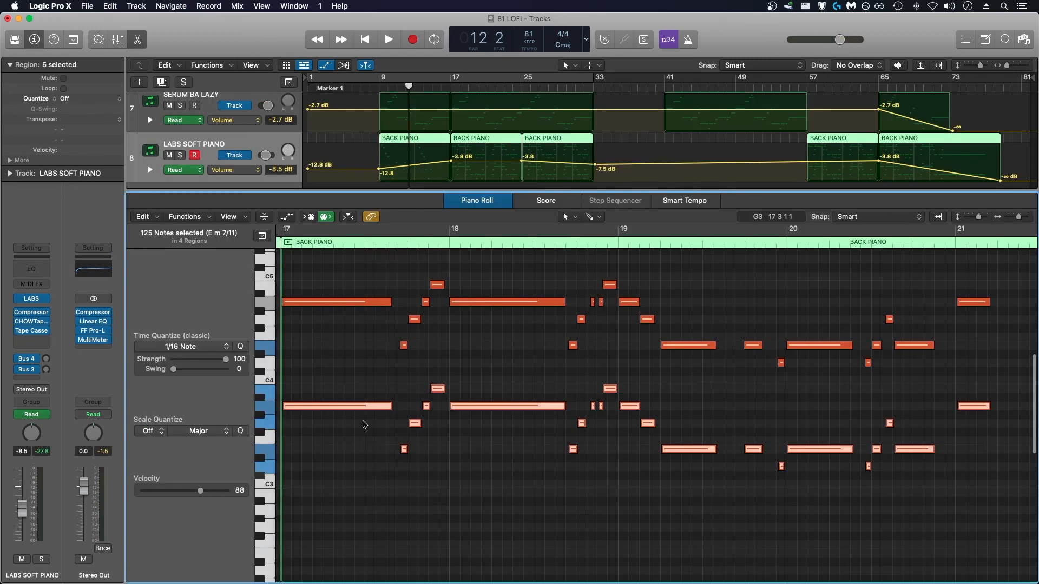
{"action": "left_click", "coordinate": [379, 88]}
{"action": "scroll", "coordinate": [347, 423], "scroll_direction": "up", "scroll_amount": 6}
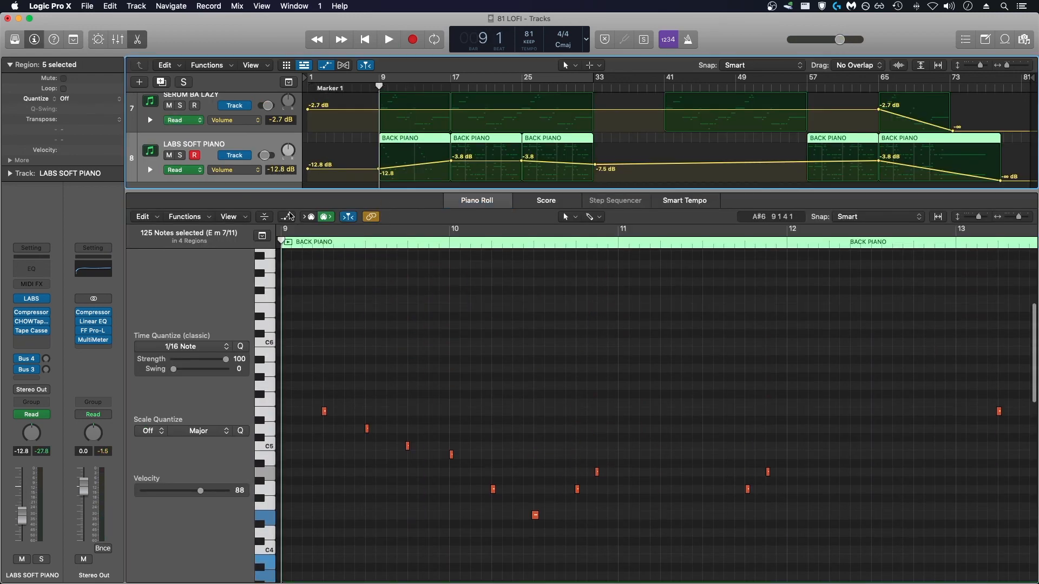
{"action": "left_click", "coordinate": [290, 216]}
{"action": "left_click", "coordinate": [201, 509]}
{"action": "left_click", "coordinate": [254, 492]}
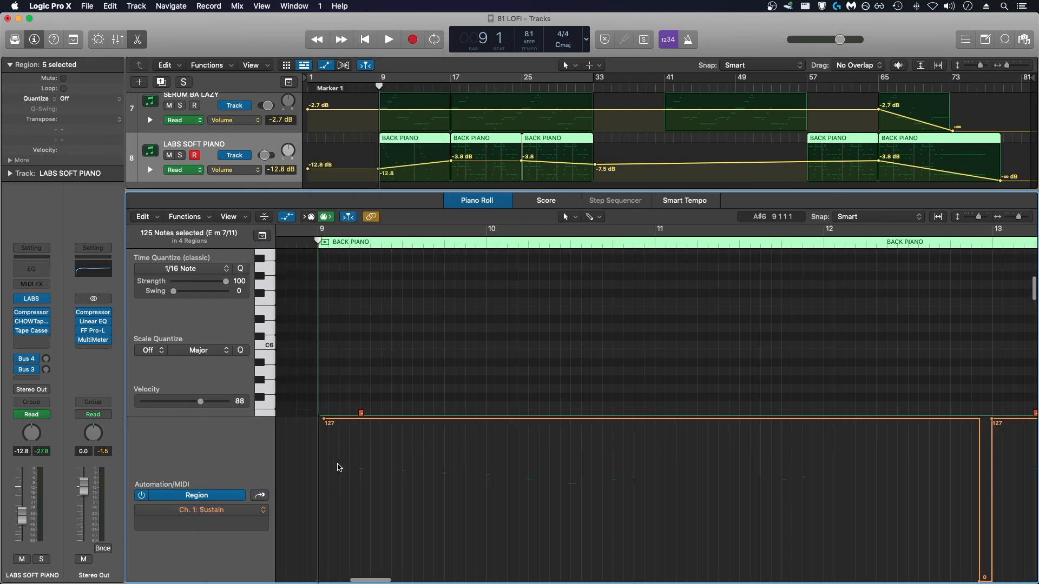
{"action": "scroll", "coordinate": [339, 467], "scroll_direction": "down", "scroll_amount": 5}
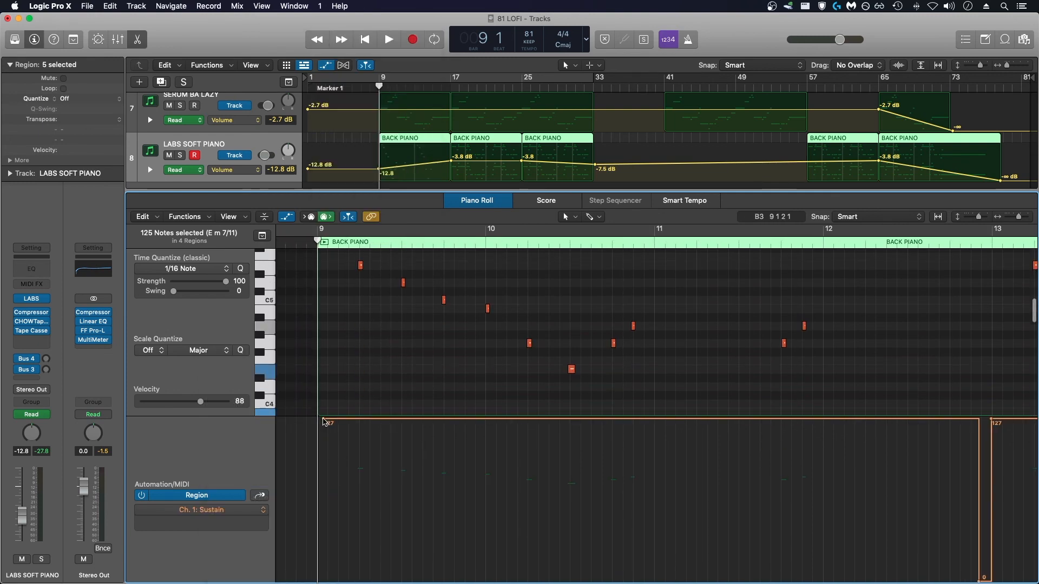
{"action": "left_click_drag", "start_coordinate": [324, 422], "coordinate": [360, 420]}
Step: Audition LABS SOFT PIANO alone and in the mix while setting its Compressor to -20 dB threshold and 23 ms attack and adjusting the release
{"action": "left_click", "coordinate": [180, 156]}
{"action": "key", "text": "space"}
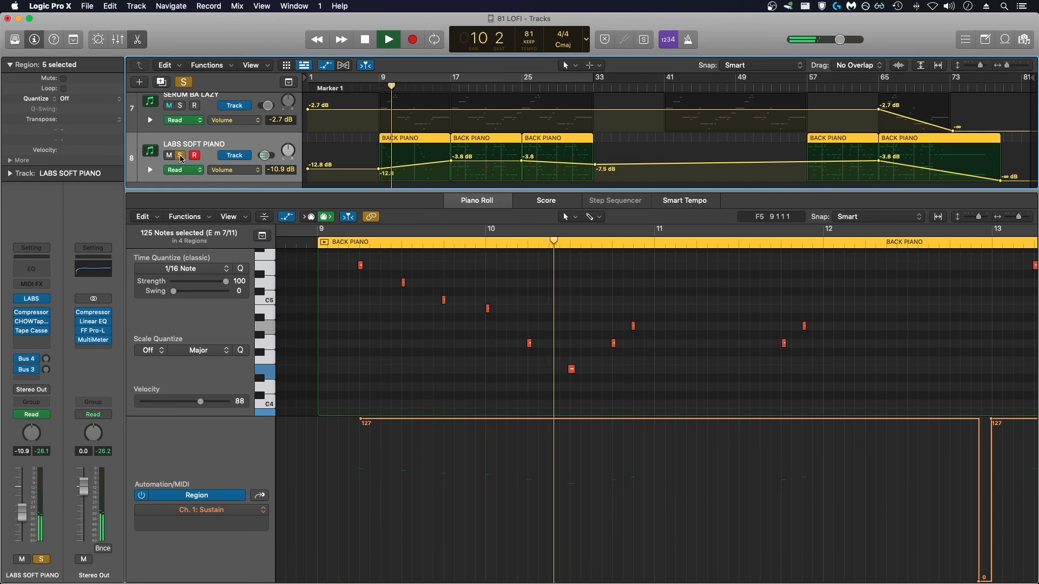
{"action": "left_click", "coordinate": [33, 313]}
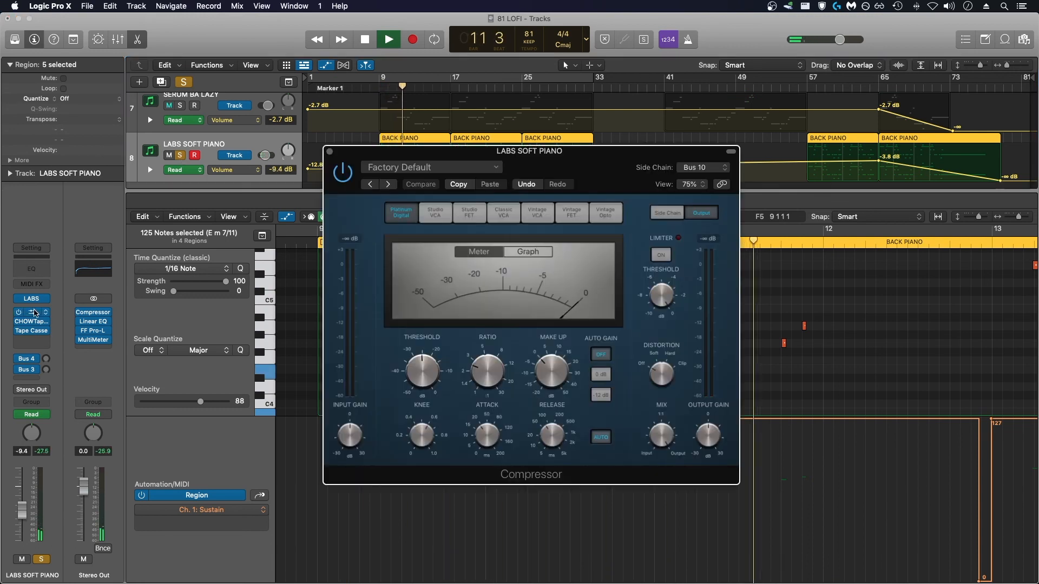
{"action": "left_click_drag", "start_coordinate": [423, 373], "coordinate": [424, 368]}
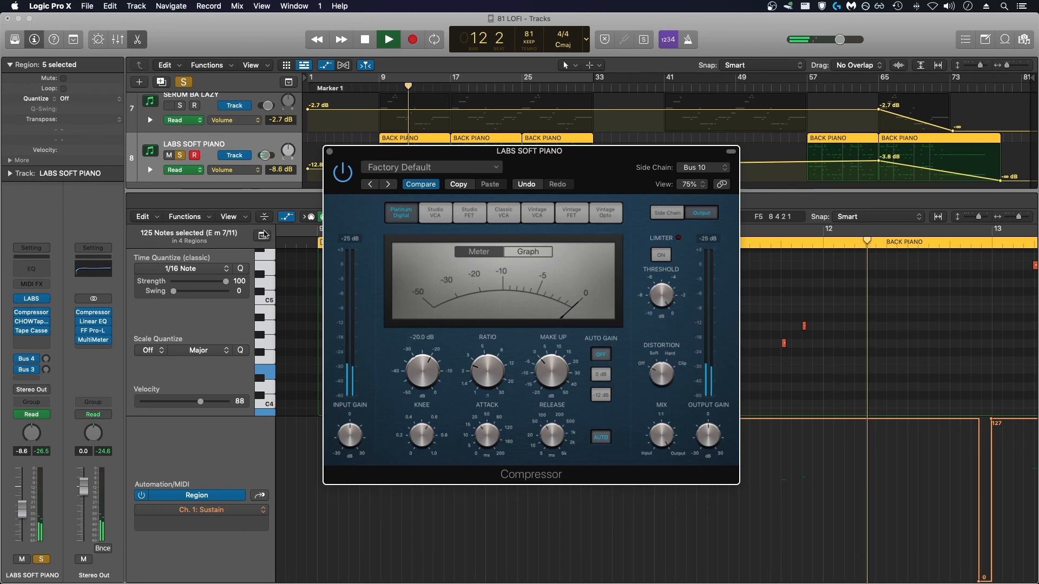
{"action": "left_click", "coordinate": [180, 156]}
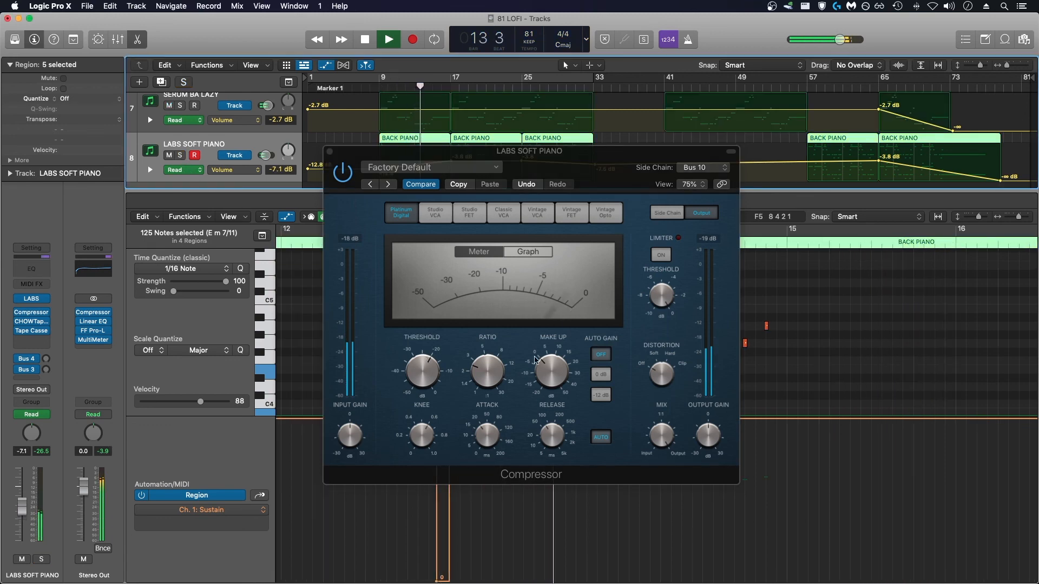
{"action": "mouse_move", "coordinate": [552, 432]}
{"action": "left_mouse_down"}
{"action": "mouse_move", "coordinate": [552, 445]}
{"action": "mouse_move", "coordinate": [552, 435]}
{"action": "left_mouse_up"}
{"action": "left_click_drag", "start_coordinate": [483, 438], "coordinate": [482, 435]}
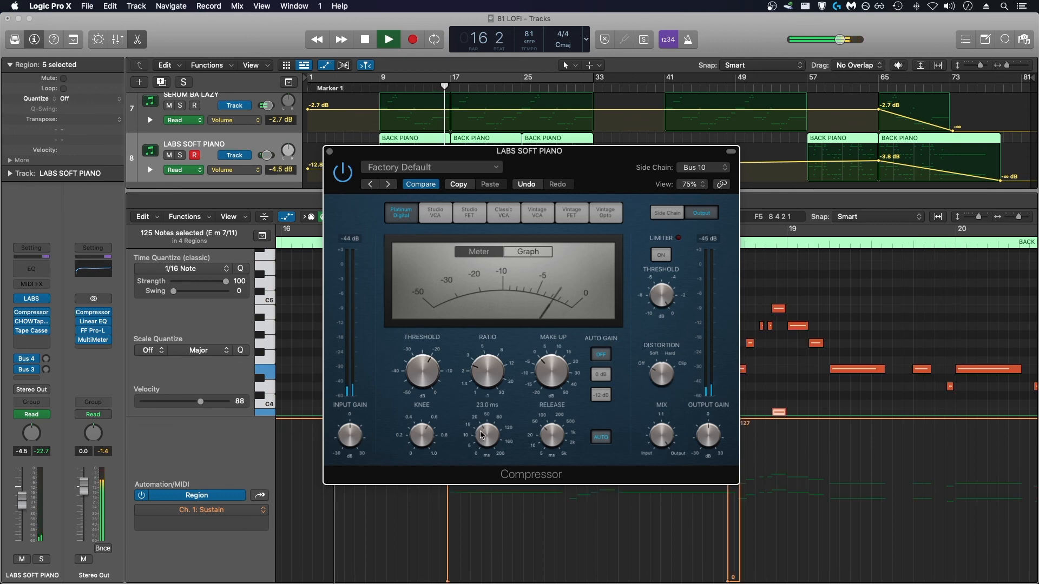
{"action": "left_click", "coordinate": [330, 153]}
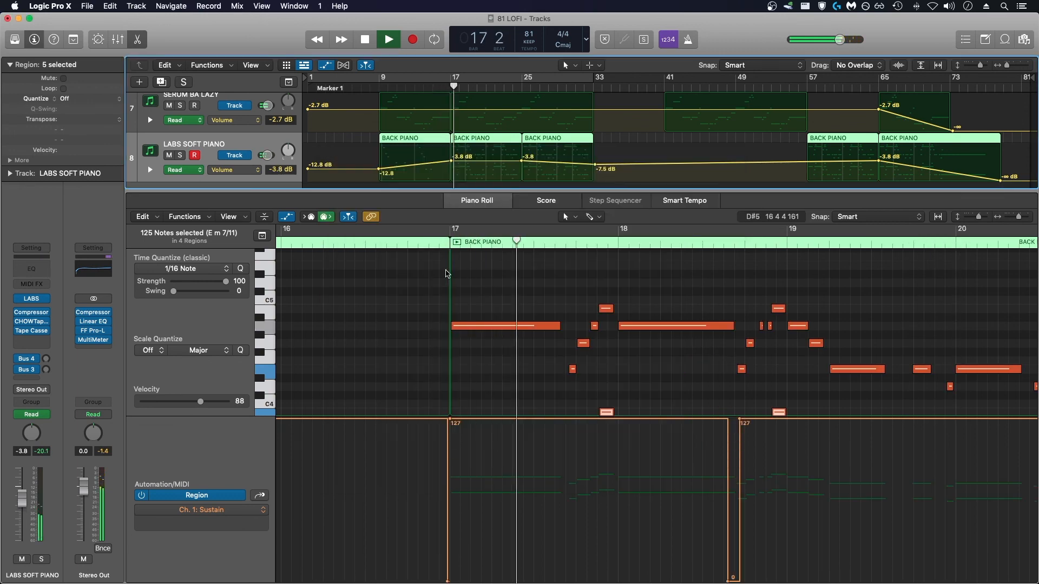
Step: Set the LABS SOFT PIANO volume automation up to bar 9 to -5.5 dB
{"action": "key", "text": "e"}
{"action": "left_click_drag", "start_coordinate": [370, 415], "coordinate": [370, 428]}
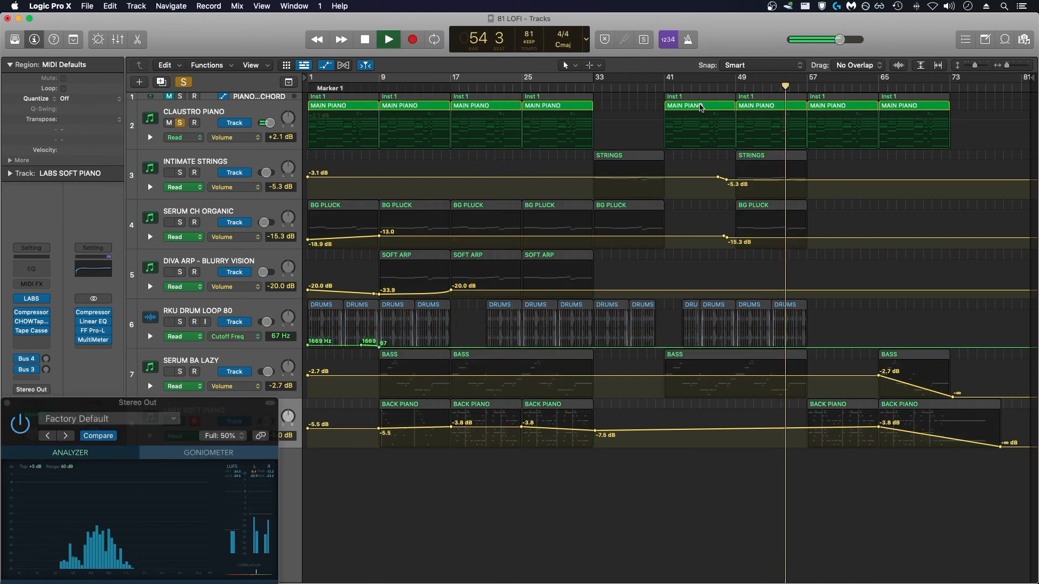
Step: Move the CLAUSTRO PIANO region at bar 41 onto bar 49, open its notes, and set playback shortly after the region's start
{"action": "left_click_drag", "start_coordinate": [699, 107], "coordinate": [768, 107]}
{"action": "double_click", "coordinate": [767, 107]}
{"action": "left_click", "coordinate": [751, 86]}
Step: Trim the meeting edges of the repeated G3 and D3 notes at bar 53 in the MAIN PIANO region and replay the transition
{"action": "scroll", "coordinate": [541, 303], "scroll_direction": "left", "scroll_amount": 6}
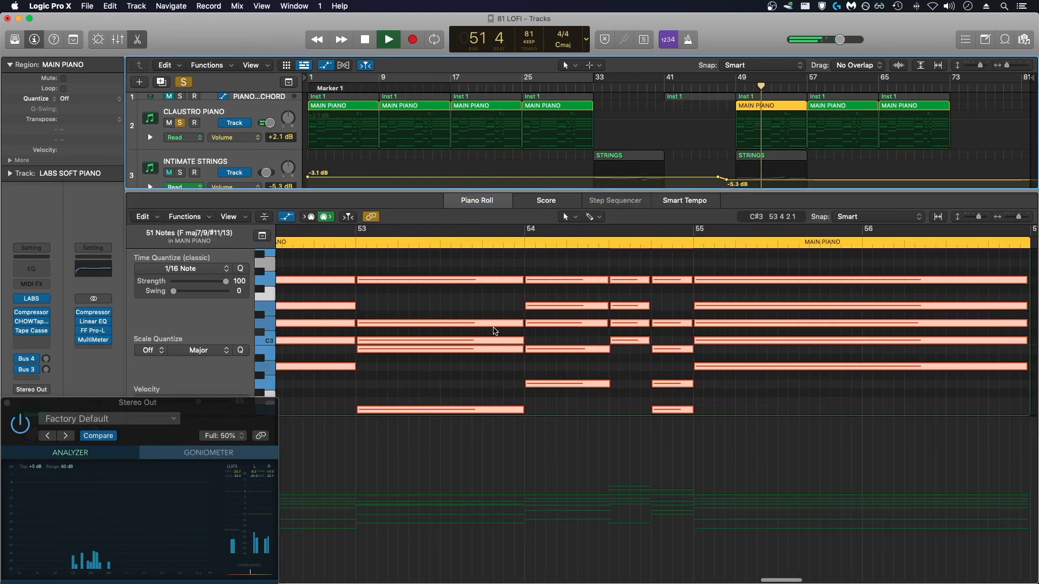
{"action": "scroll", "coordinate": [503, 326], "scroll_direction": "down", "scroll_amount": 3}
{"action": "scroll", "coordinate": [527, 314], "scroll_direction": "left", "scroll_amount": 6}
{"action": "left_click", "coordinate": [518, 263]}
{"action": "scroll", "coordinate": [517, 262], "scroll_direction": "right", "scroll_amount": 4}
{"action": "key", "text": "space"}
{"action": "left_click_drag", "start_coordinate": [484, 323], "coordinate": [483, 323]}
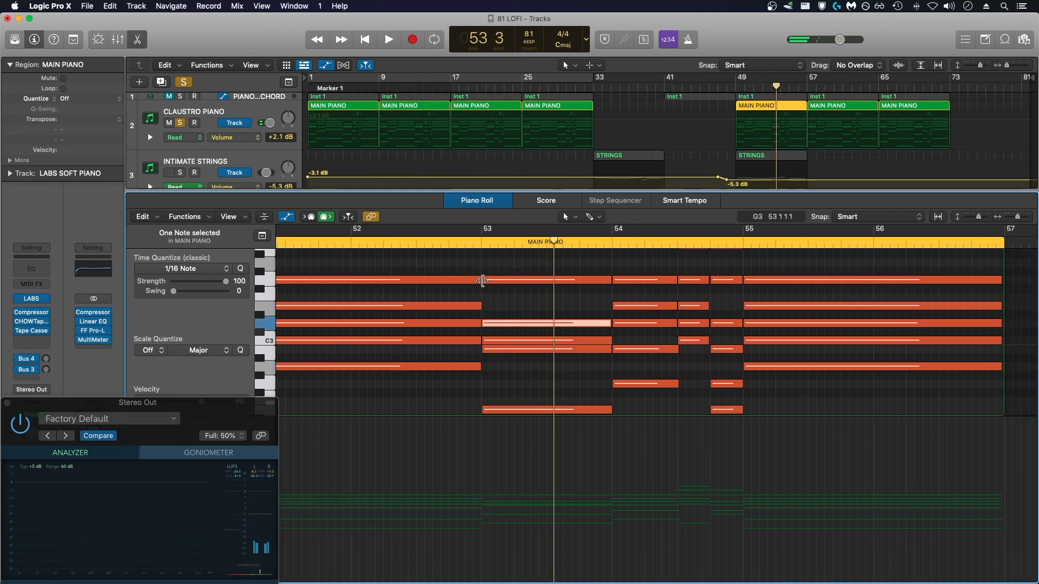
{"action": "left_click_drag", "start_coordinate": [483, 280], "coordinate": [482, 280]}
{"action": "left_click_drag", "start_coordinate": [479, 281], "coordinate": [477, 280]}
{"action": "left_click_drag", "start_coordinate": [479, 323], "coordinate": [479, 323]}
{"action": "key", "text": "space"}
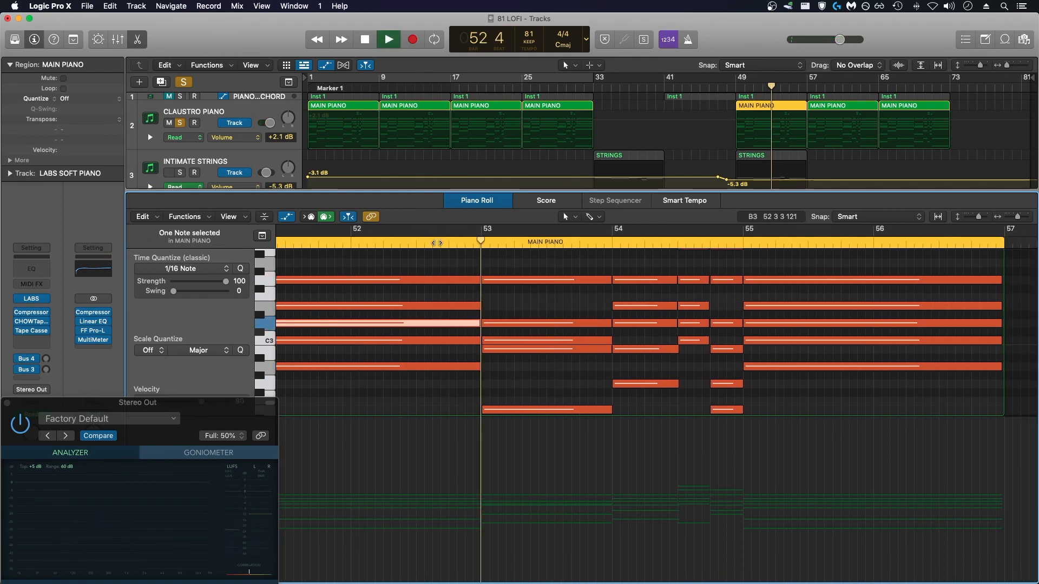
{"action": "key", "text": "p"}
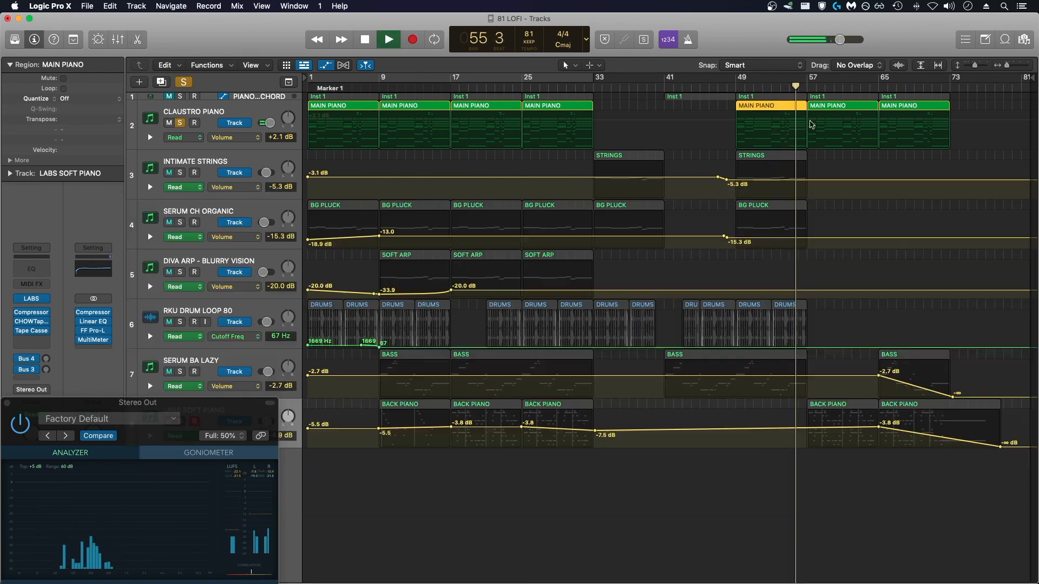
Step: Replace the CLAUSTRO PIANO regions at bars 57 and 65 with copies of the edited bar 49 region
{"action": "left_click", "coordinate": [833, 114]}
{"action": "key", "text": "Delete"}
{"action": "left_click", "coordinate": [893, 112]}
{"action": "key", "text": "Delete"}
{"action": "key", "text": "space"}
{"action": "left_click_drag", "start_coordinate": [778, 111], "coordinate": [927, 109]}
{"action": "left_click", "coordinate": [780, 108], "text": "shift"}
Step: Play from the beginning and adjust the starts of the D3, G3 and B2 notes at bar 5 in the first MAIN PIANO region
{"action": "key", "text": "Return"}
{"action": "key", "text": "space"}
{"action": "double_click", "coordinate": [335, 115]}
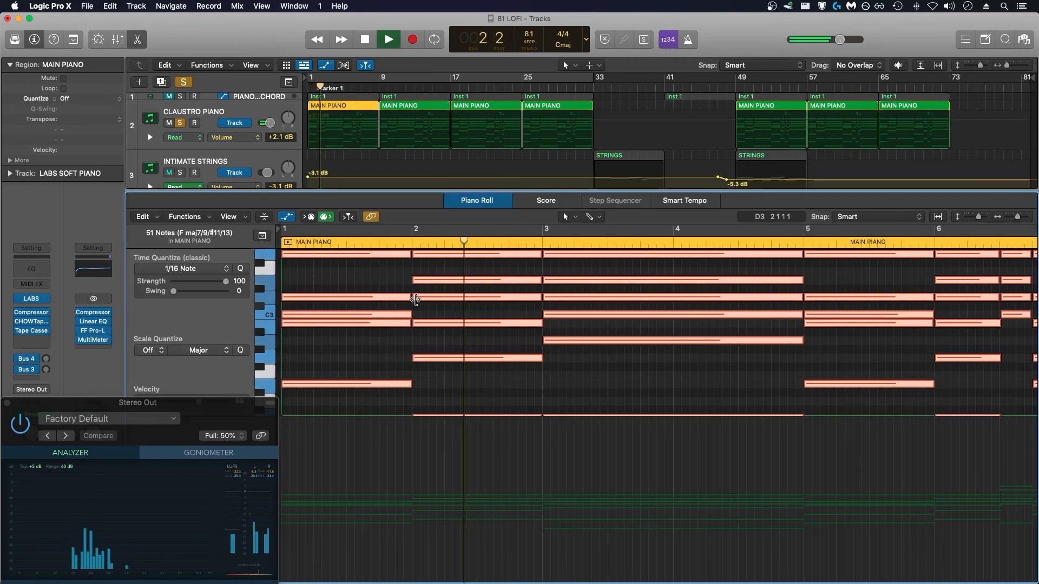
{"action": "left_click", "coordinate": [503, 300]}
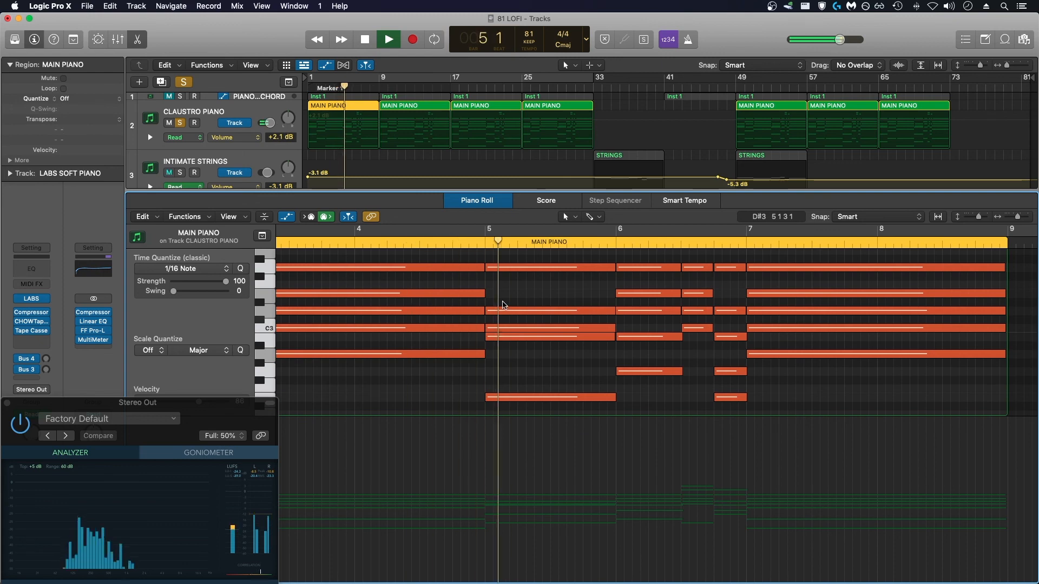
{"action": "left_click", "coordinate": [491, 311]}
{"action": "left_click", "coordinate": [488, 268]}
{"action": "left_click", "coordinate": [487, 336]}
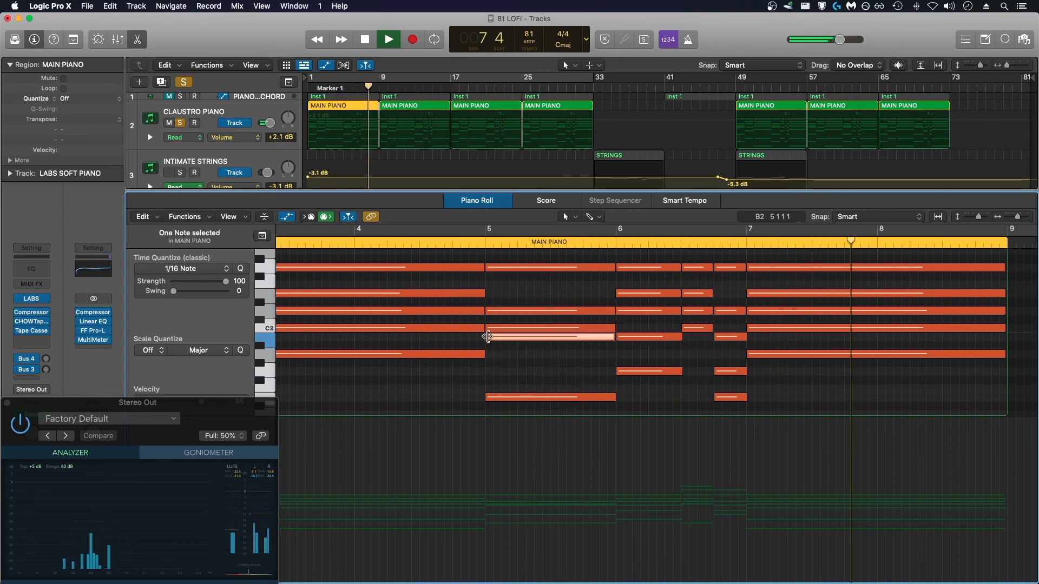
Step: Delete the MAIN PIANO regions at bars 17 and 25, and adjust the starts of the C3, D3 and G3 notes at bar 13
{"action": "left_click_drag", "start_coordinate": [599, 107], "coordinate": [487, 116]}
{"action": "key", "text": "Delete"}
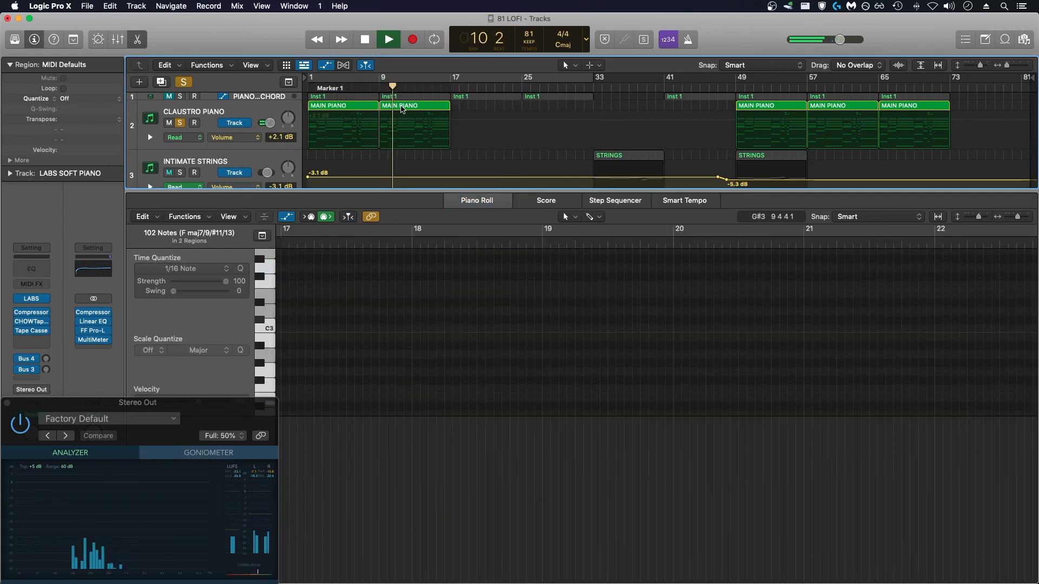
{"action": "left_click", "coordinate": [400, 107]}
{"action": "left_click", "coordinate": [419, 297]}
{"action": "scroll", "coordinate": [404, 320], "scroll_direction": "right", "scroll_amount": 5}
{"action": "scroll", "coordinate": [543, 326], "scroll_direction": "right", "scroll_amount": 2}
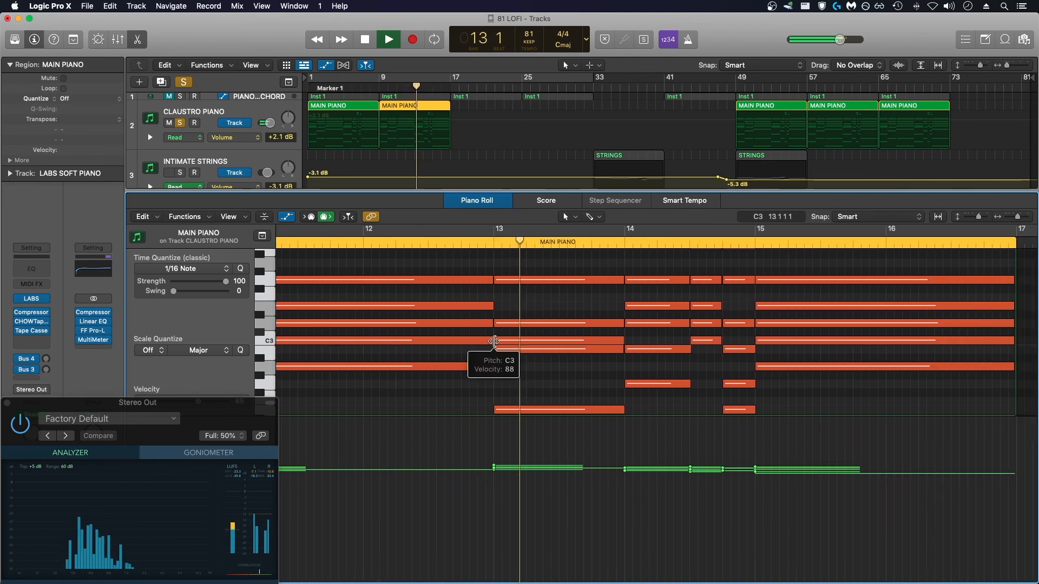
{"action": "left_click", "coordinate": [495, 340]}
{"action": "left_click", "coordinate": [495, 323]}
{"action": "left_click", "coordinate": [495, 279]}
{"action": "scroll", "coordinate": [663, 331], "scroll_direction": "right", "scroll_amount": 7}
{"action": "scroll", "coordinate": [661, 332], "scroll_direction": "down", "scroll_amount": 4}
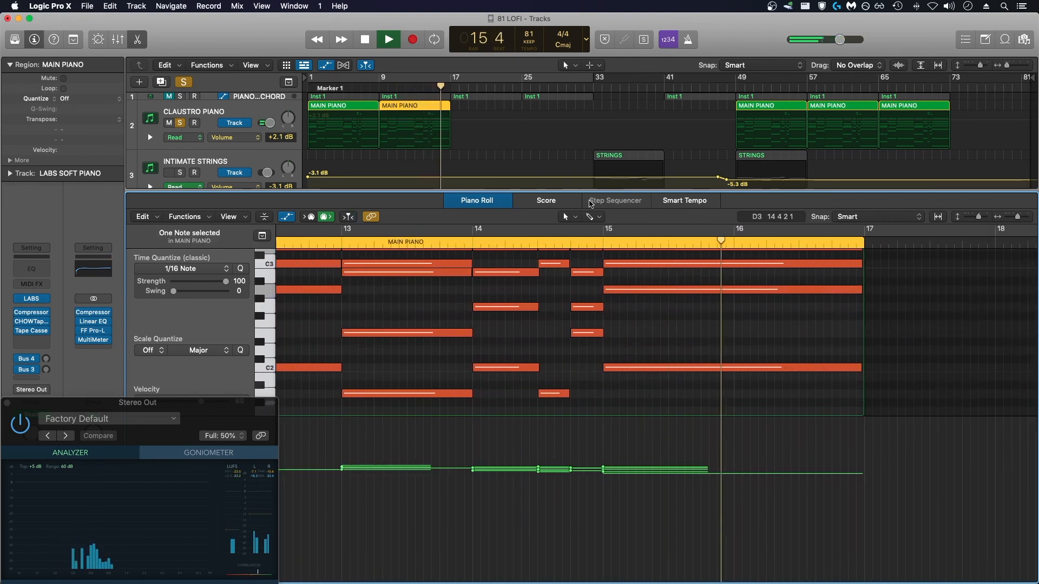
Step: Stop playback and copy the MAIN PIANO regions at bars 49 and 57 to bars 17 and 25
{"action": "key", "text": "e"}
{"action": "key", "text": "space"}
{"action": "left_click_drag", "start_coordinate": [710, 102], "coordinate": [820, 108]}
{"action": "left_click_drag", "start_coordinate": [752, 105], "coordinate": [467, 106]}
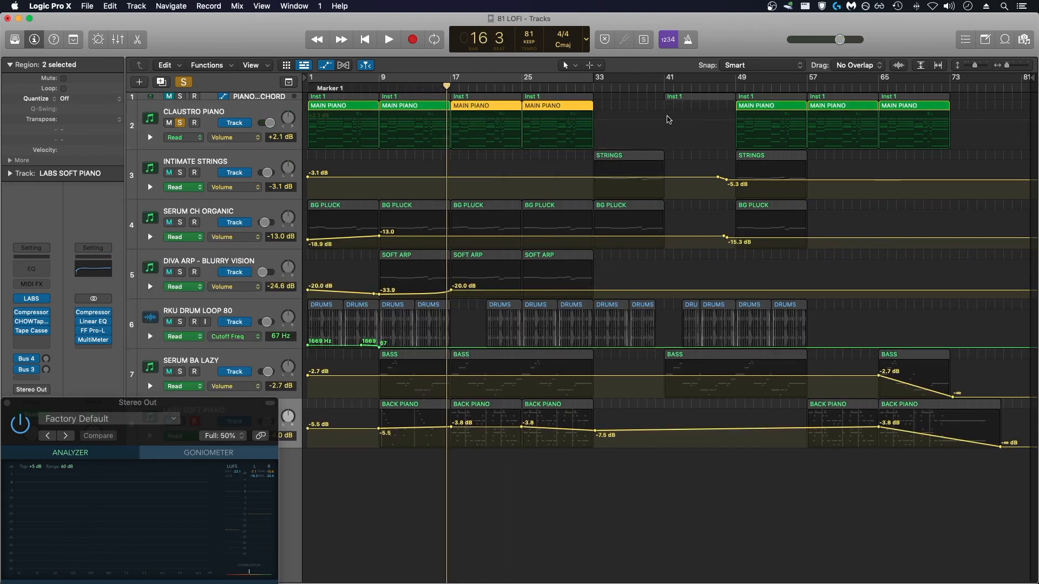
Step: Return to the start, unsolo CLAUSTRO PIANO and copy its bar 49 region to bar 41
{"action": "key", "text": "Return"}
{"action": "left_click", "coordinate": [179, 123]}
{"action": "left_click_drag", "start_coordinate": [766, 107], "coordinate": [695, 109]}
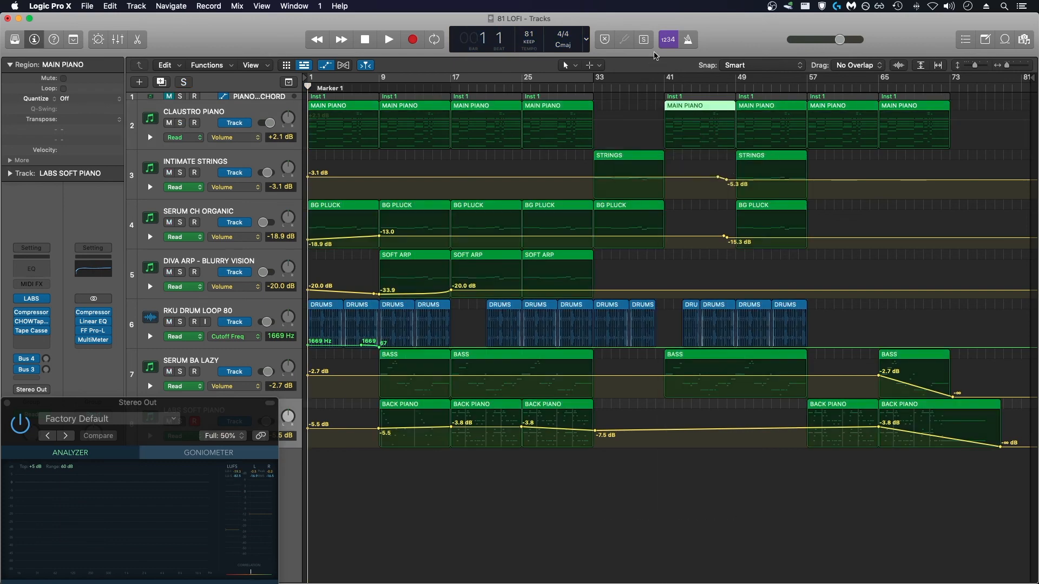
Step: Lower the SERUM CH ORGANIC volume automation to -15.3 dB at bar 33 and -14.0 dB at bar 41, and start playback
{"action": "left_click", "coordinate": [594, 237]}
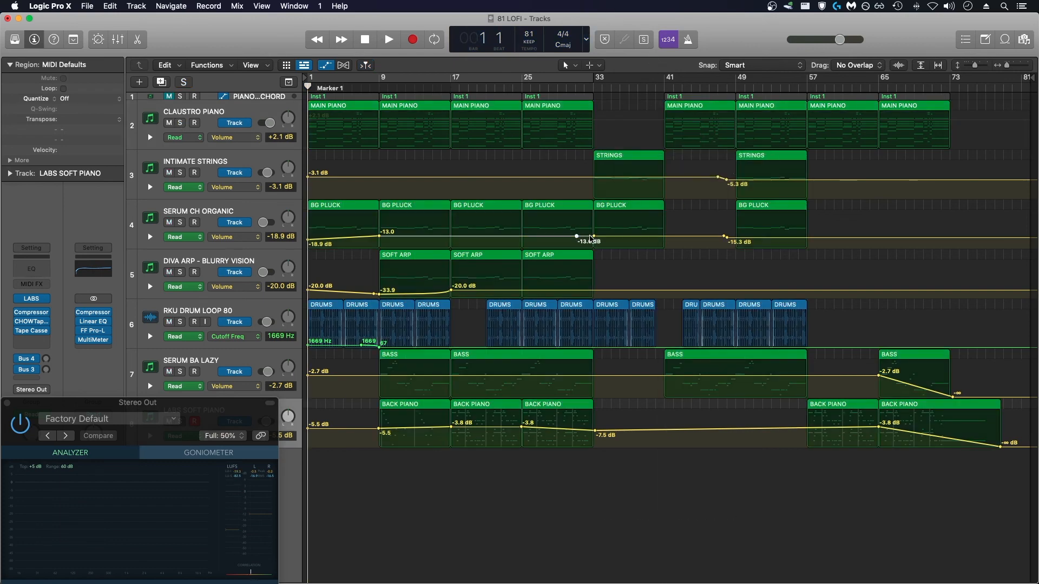
{"action": "left_click_drag", "start_coordinate": [593, 236], "coordinate": [593, 238]}
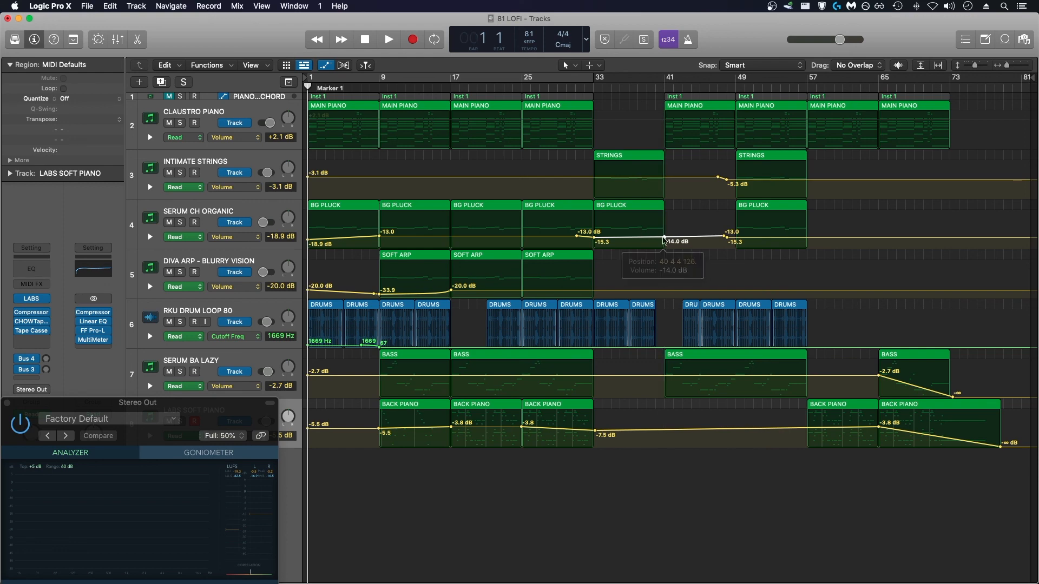
{"action": "key", "text": "space"}
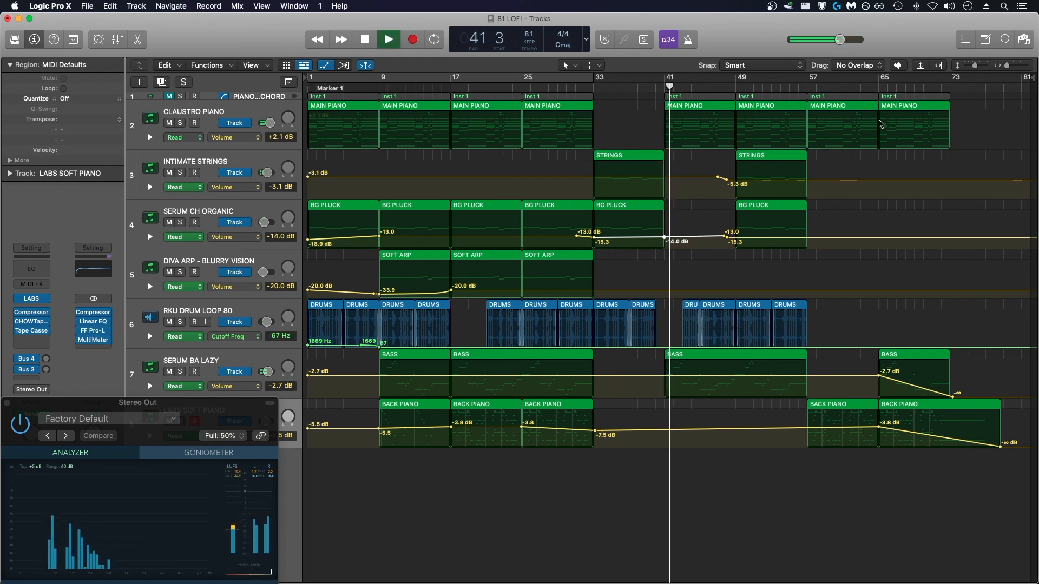
Step: Fade the CLAUSTRO PIANO volume automation from +2.1 dB at bar 65 to -∞ at the end of its last region
{"action": "left_click", "coordinate": [878, 121]}
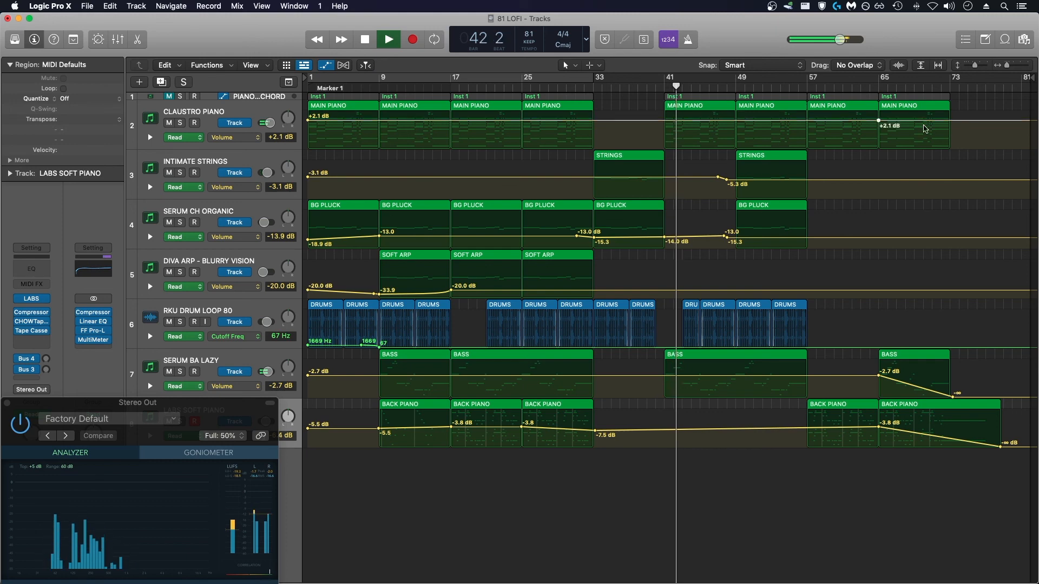
{"action": "left_click", "coordinate": [949, 120]}
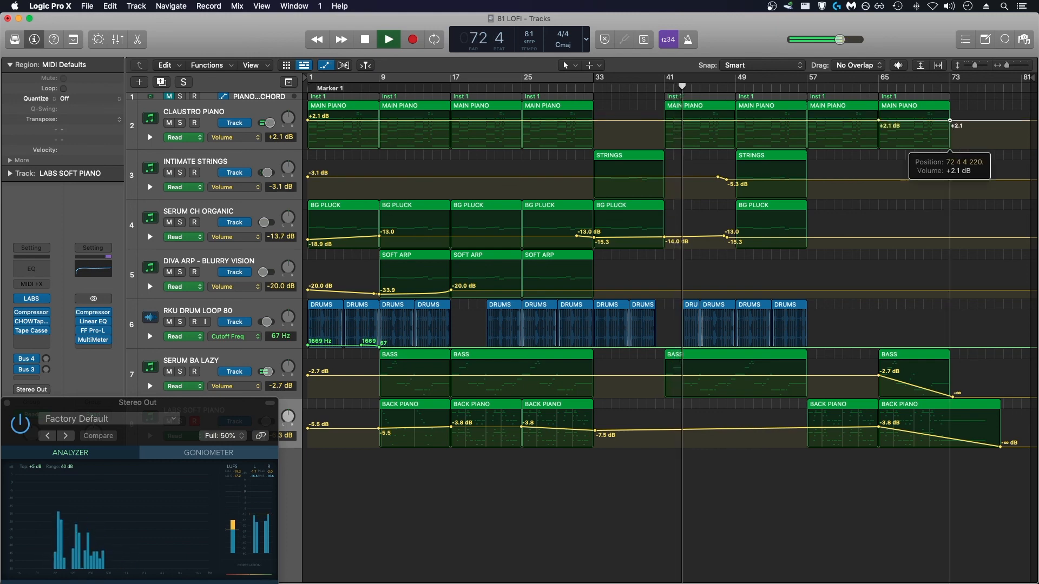
{"action": "left_click_drag", "start_coordinate": [950, 120], "coordinate": [951, 155]}
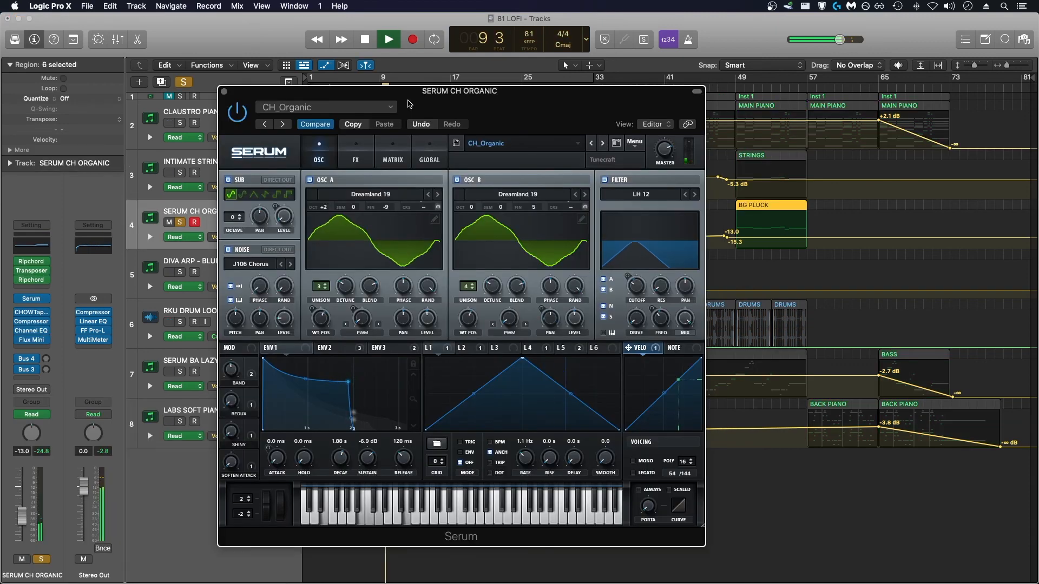
Step: Play the soloed SERUM CH ORGANIC track and raise Serum's Env 1 attack to 163 ms
{"action": "left_click", "coordinate": [362, 40]}
{"action": "left_click", "coordinate": [389, 39]}
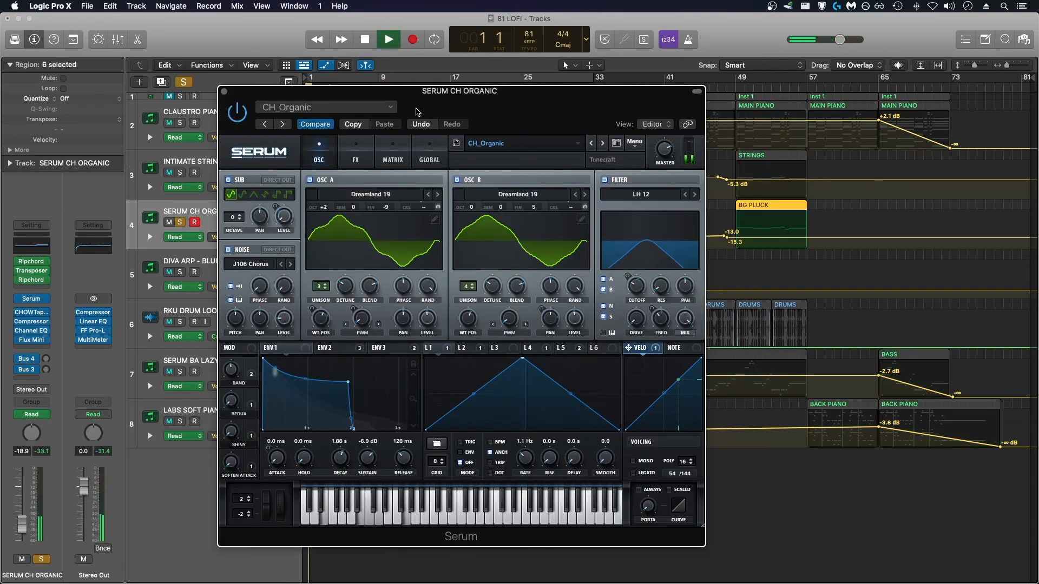
{"action": "left_click_drag", "start_coordinate": [417, 108], "coordinate": [463, 103]}
{"action": "left_click", "coordinate": [378, 90]}
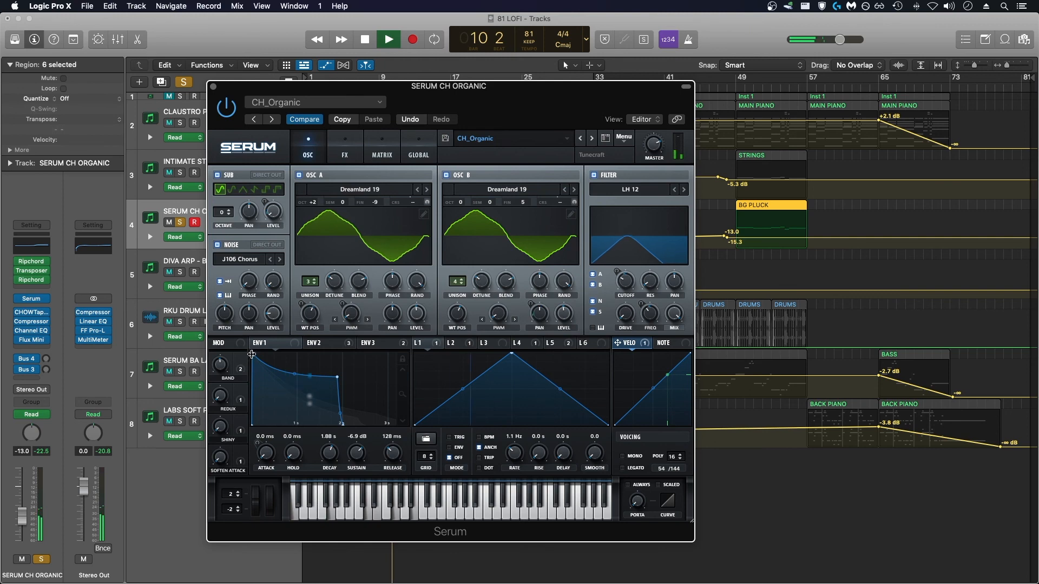
{"action": "left_click_drag", "start_coordinate": [257, 355], "coordinate": [260, 355]}
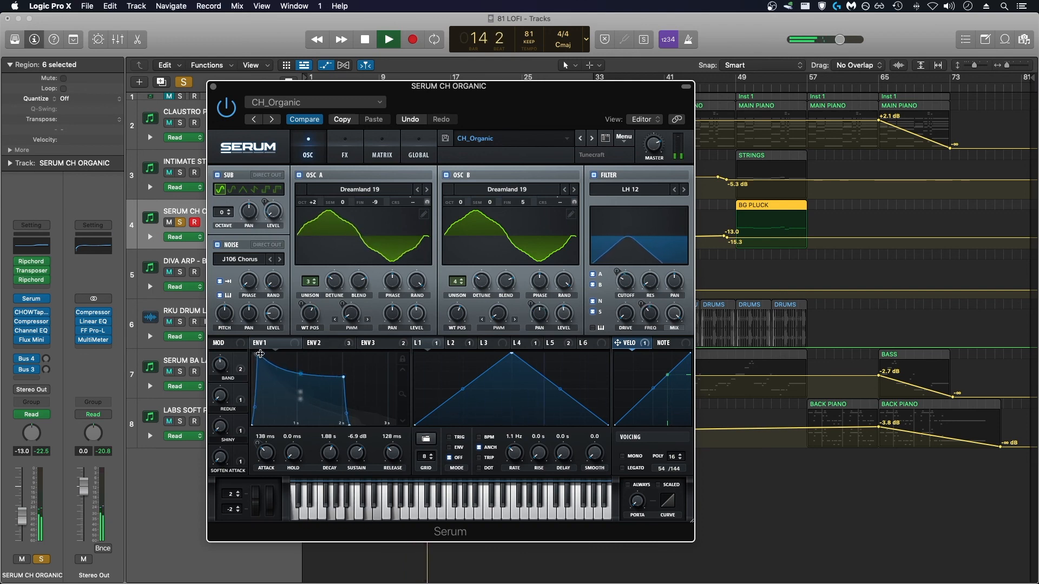
{"action": "left_click_drag", "start_coordinate": [260, 354], "coordinate": [262, 355]}
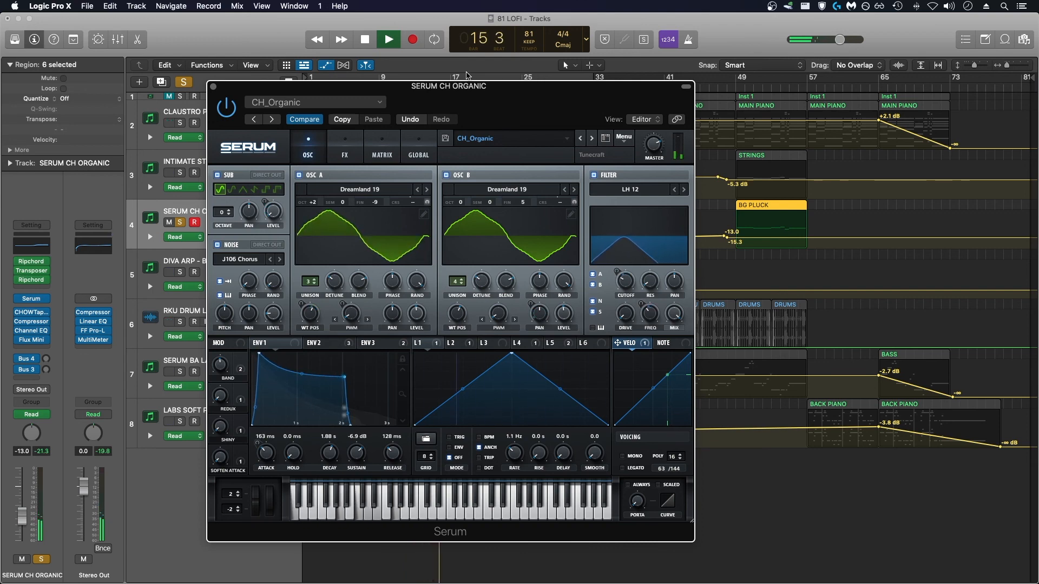
Step: Replay the soloed pluck from the start and close the Serum plug-in window
{"action": "key", "text": "space"}
{"action": "key", "text": "Return"}
{"action": "left_click_drag", "start_coordinate": [443, 88], "coordinate": [443, 127]}
{"action": "double_click", "coordinate": [452, 88]}
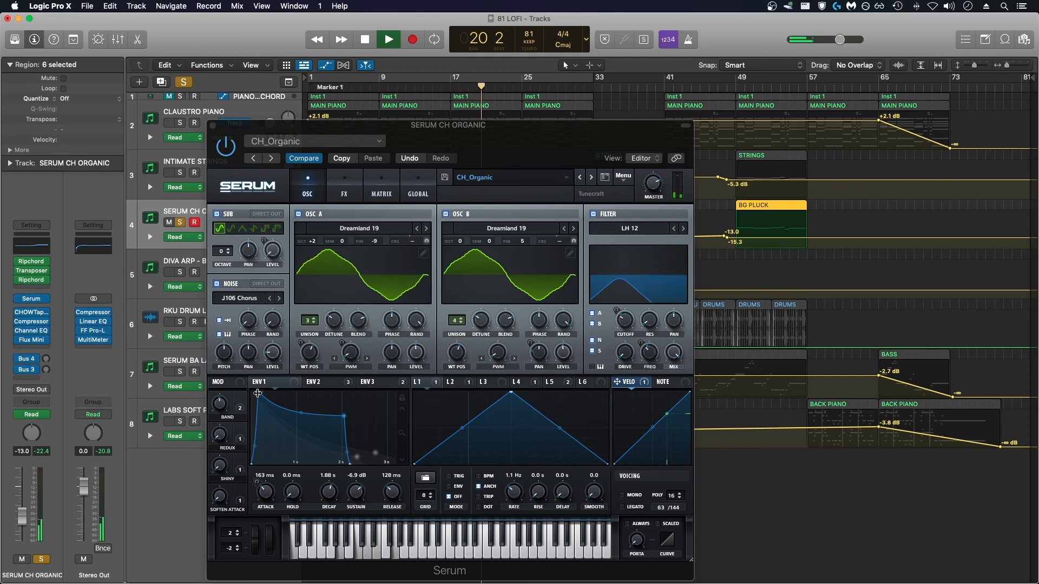
{"action": "left_click", "coordinate": [213, 125]}
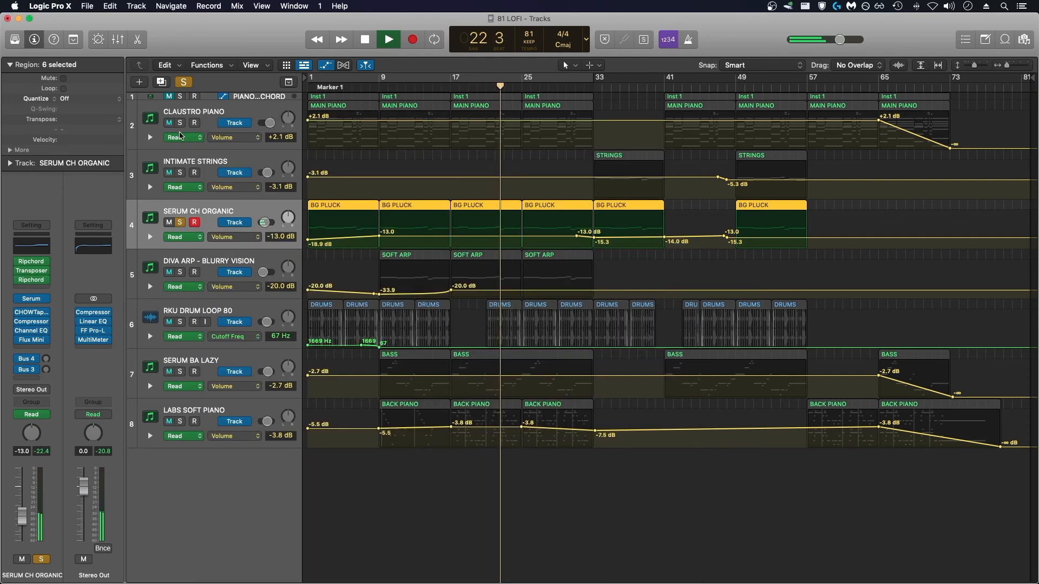
Step: Solo CLAUSTRO PIANO alongside SERUM CH ORGANIC and listen to both from the start and from bar 9
{"action": "left_click", "coordinate": [181, 123]}
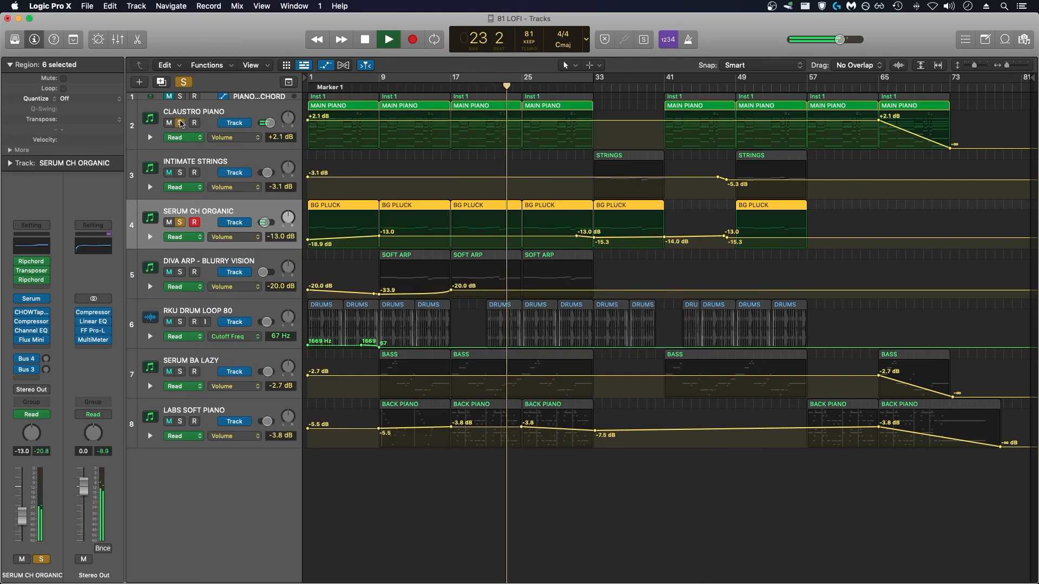
{"action": "key", "text": "Return"}
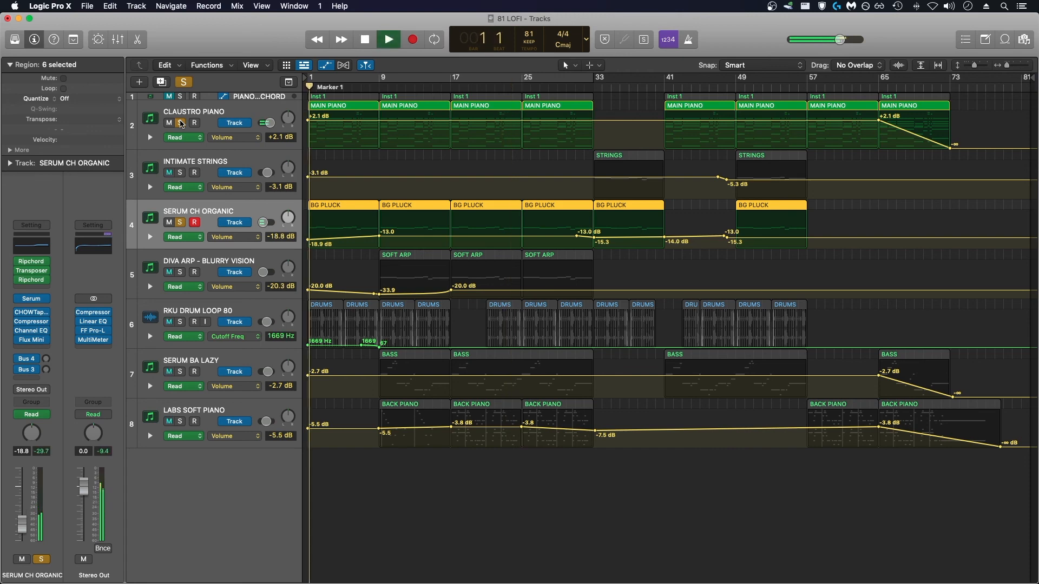
{"action": "left_click", "coordinate": [378, 87]}
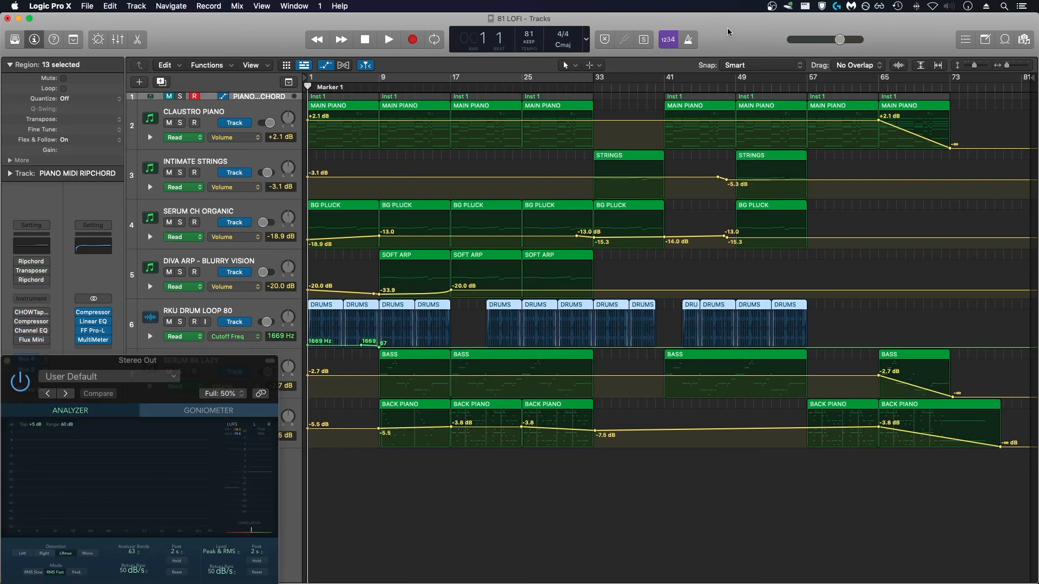
Step: Play the full unsoloed arrangement from the beginning
{"action": "key", "text": "space"}
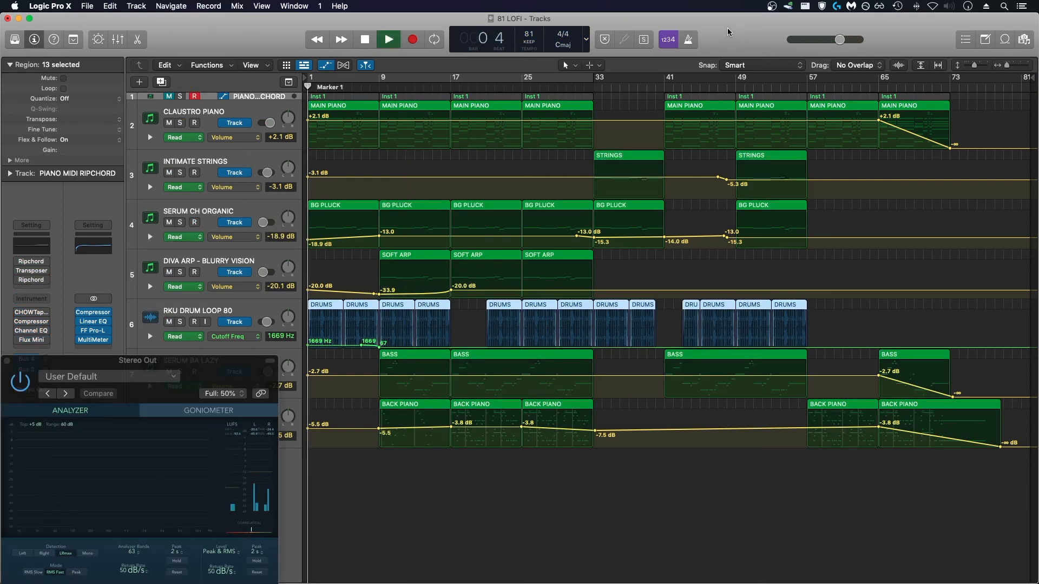